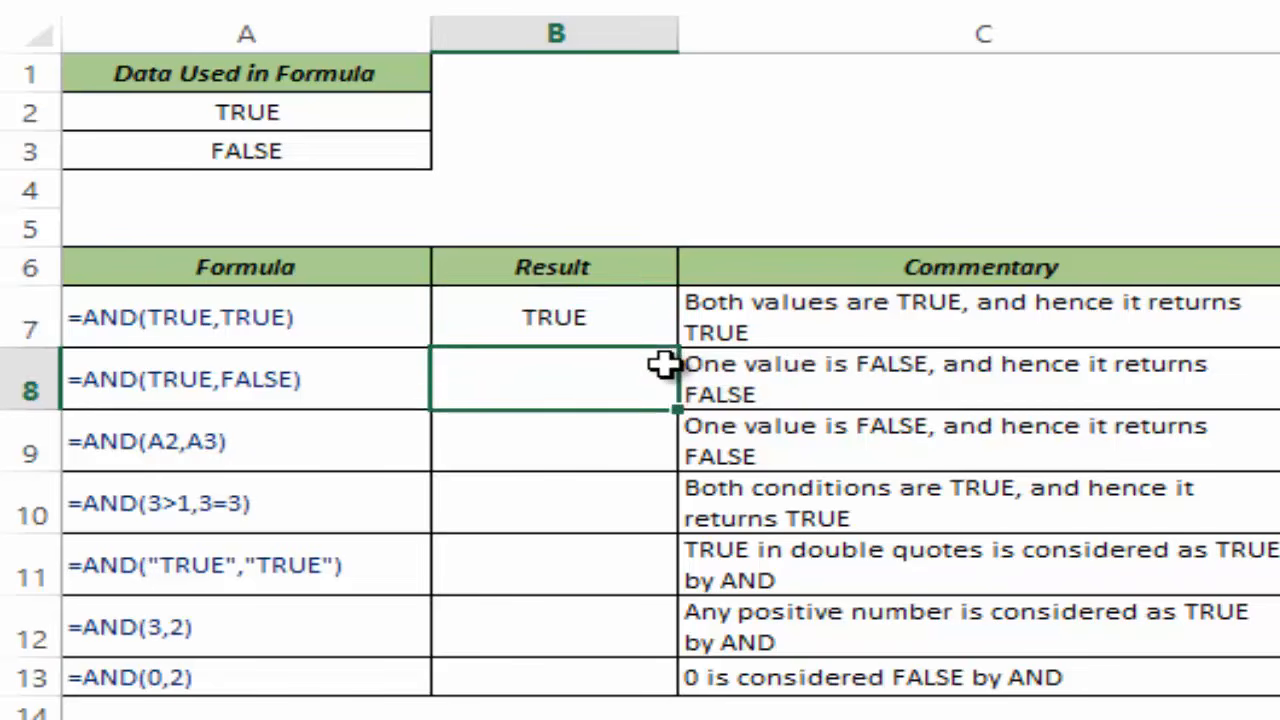
{"action": "key", "text": "Up"}
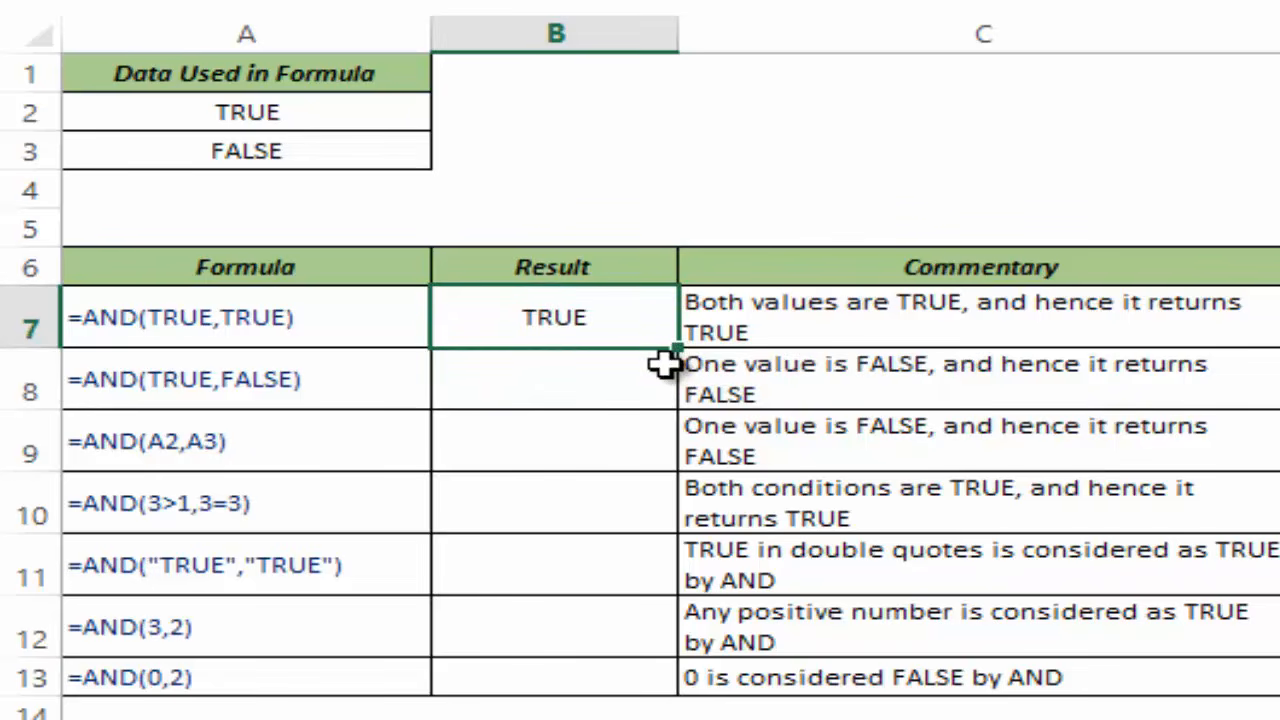
{"action": "left_click", "coordinate": [663, 365]}
{"action": "type", "text": "+AND"}
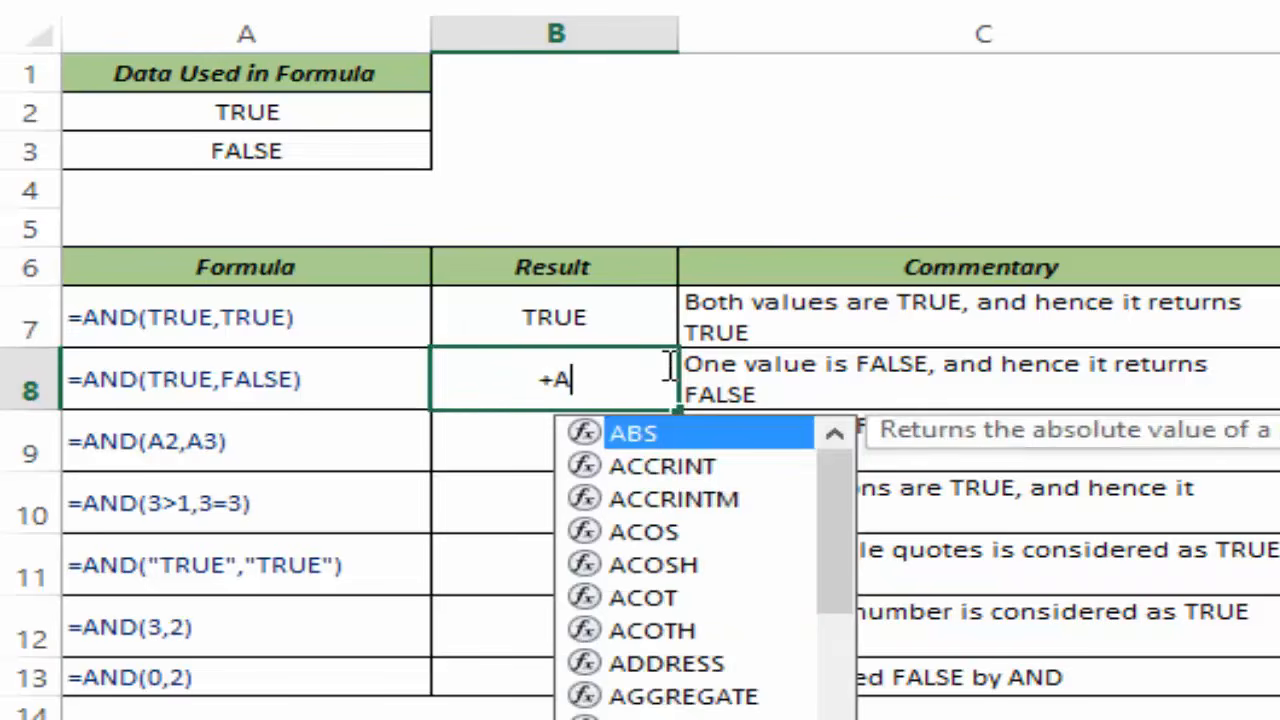
{"action": "key", "text": "BackSpace"}
{"action": "key", "text": "BackSpace"}
{"action": "key", "text": "BackSpace"}
{"action": "key", "text": "BackSpace"}
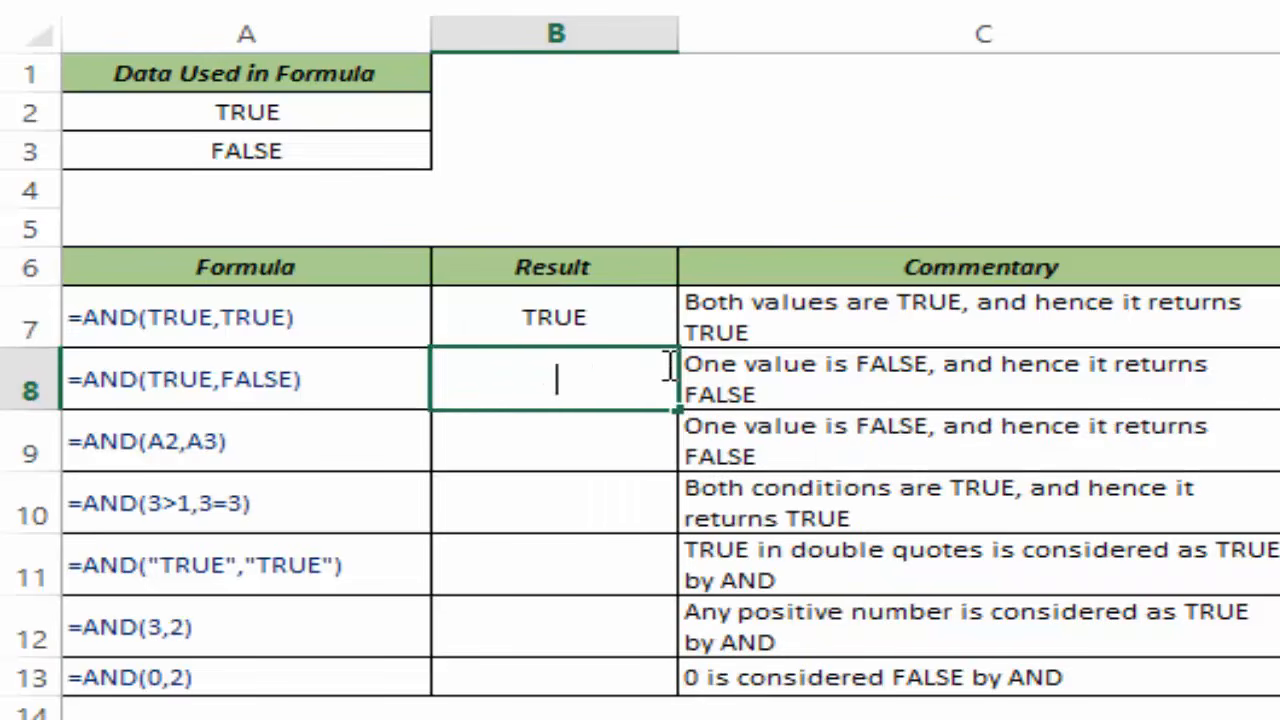
Step: Enter the formula =AND(TRUE,FALSE) in cell B8
{"action": "type", "text": "=A"}
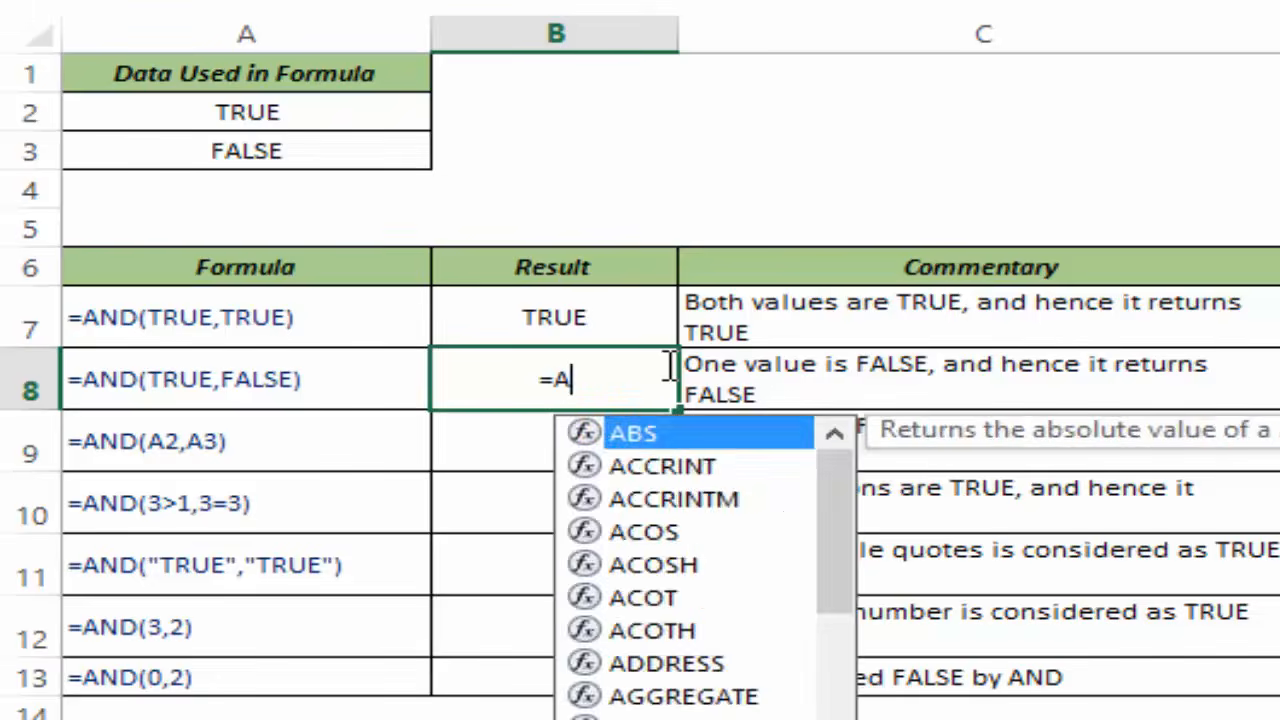
{"action": "type", "text": "ND(TRU"}
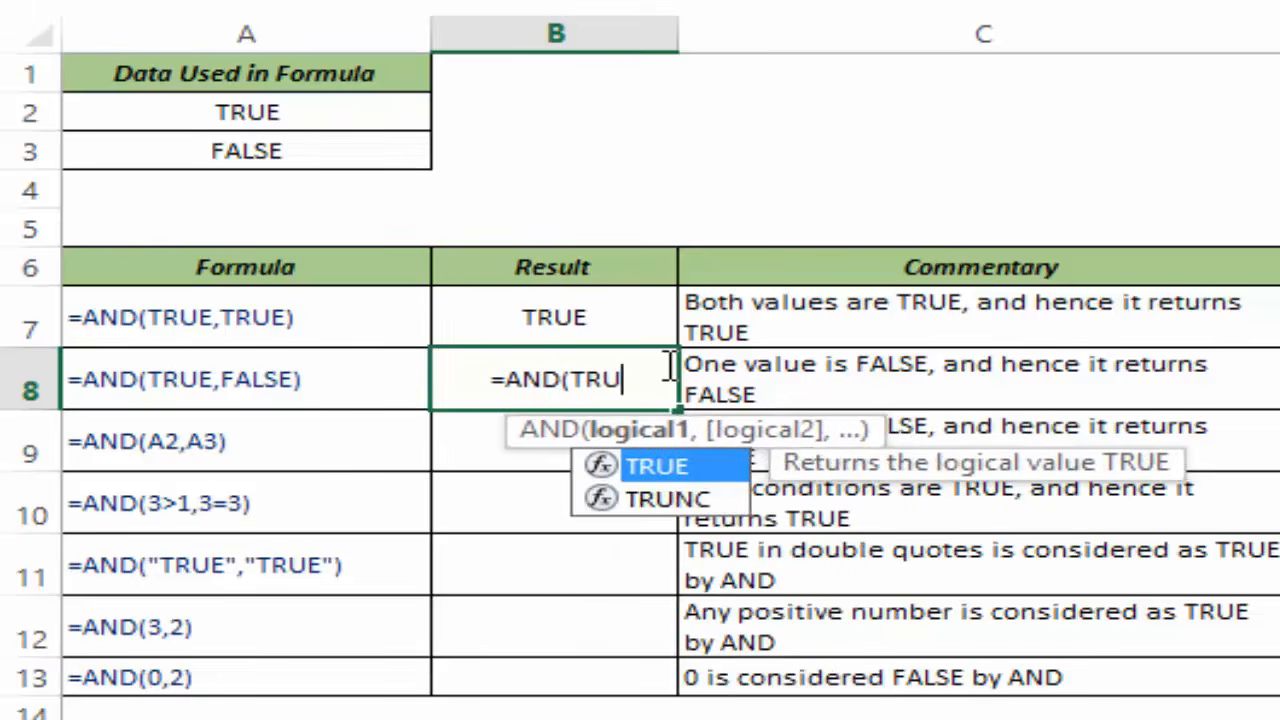
{"action": "type", "text": "E,FA"}
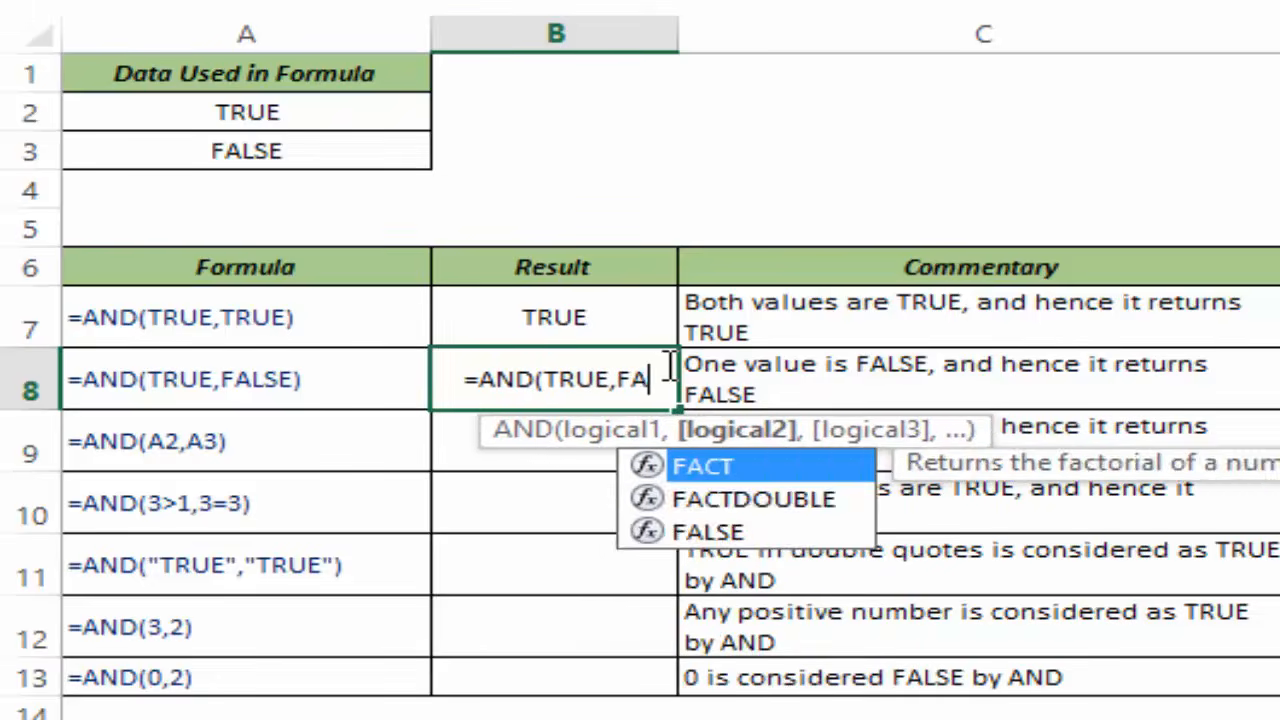
{"action": "type", "text": "LSE)"}
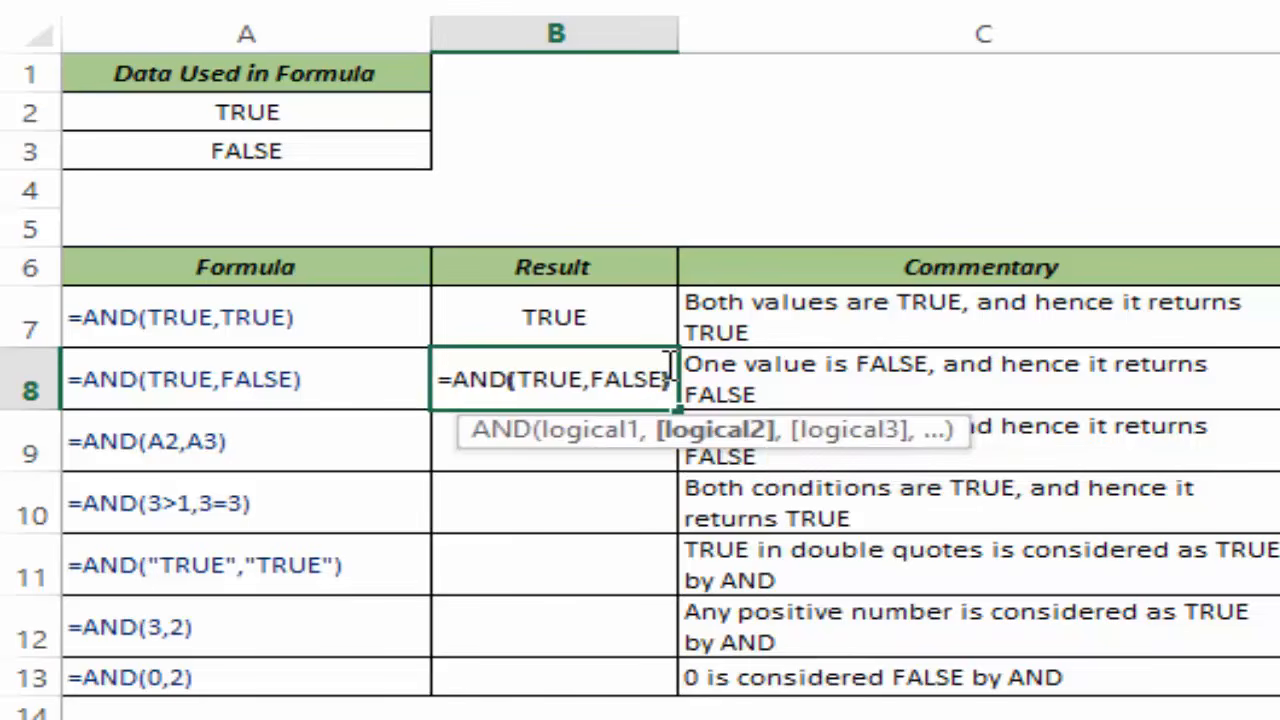
{"action": "key", "text": "Return"}
{"action": "left_click", "coordinate": [662, 365]}
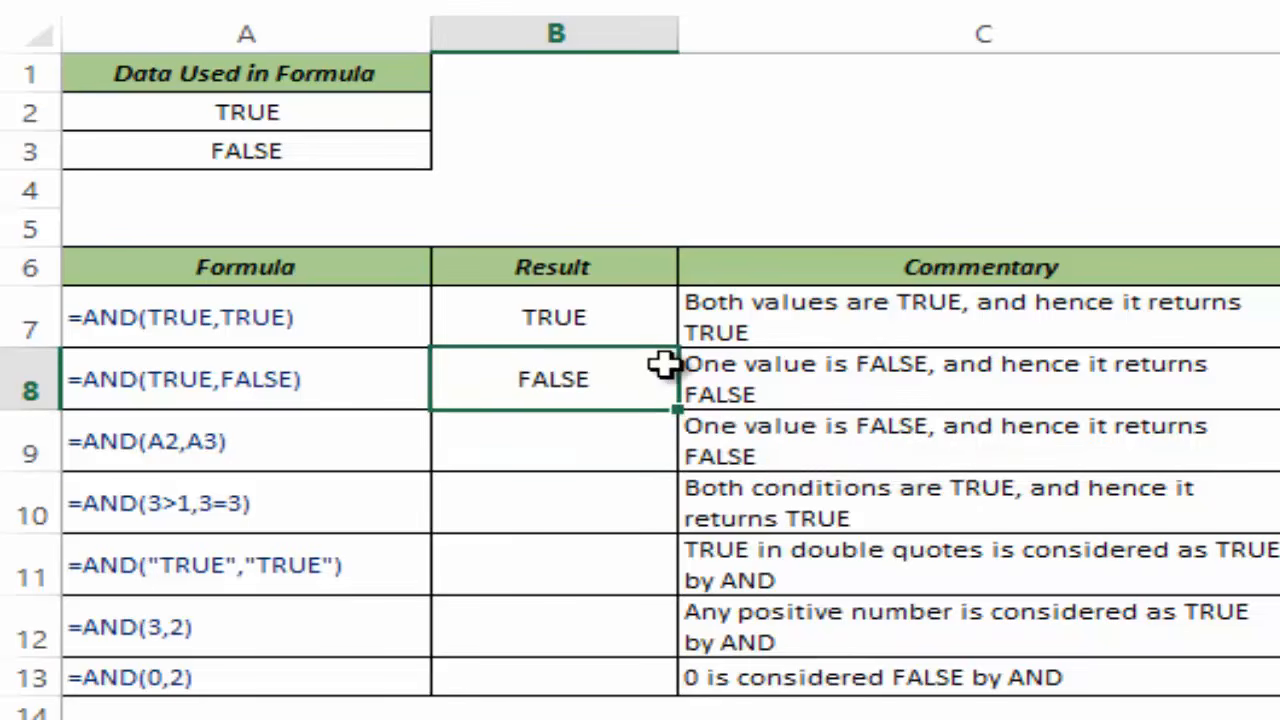
Step: Enter the formula =AND(A2,A3) in cell B9, picking cells A2 and A3 as its arguments
{"action": "left_click", "coordinate": [651, 454]}
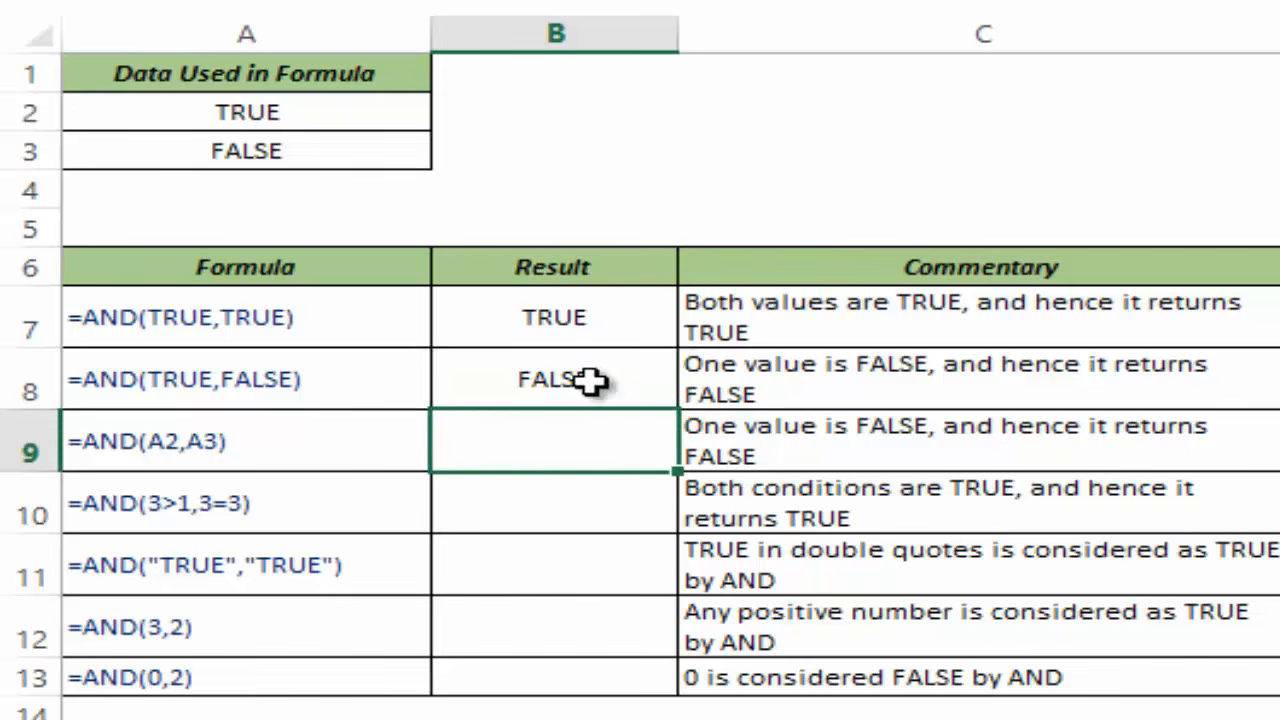
{"action": "double_click", "coordinate": [575, 452]}
{"action": "type", "text": "=AND("}
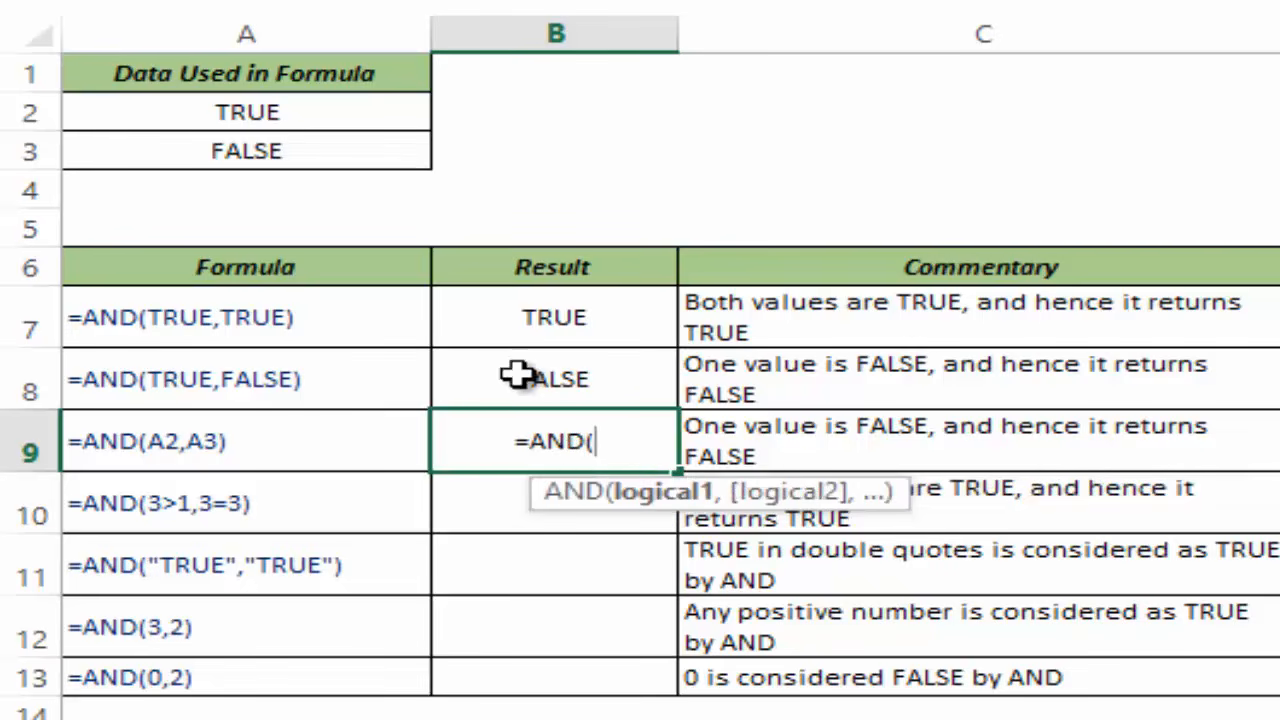
{"action": "left_click", "coordinate": [348, 112]}
{"action": "type", "text": ","}
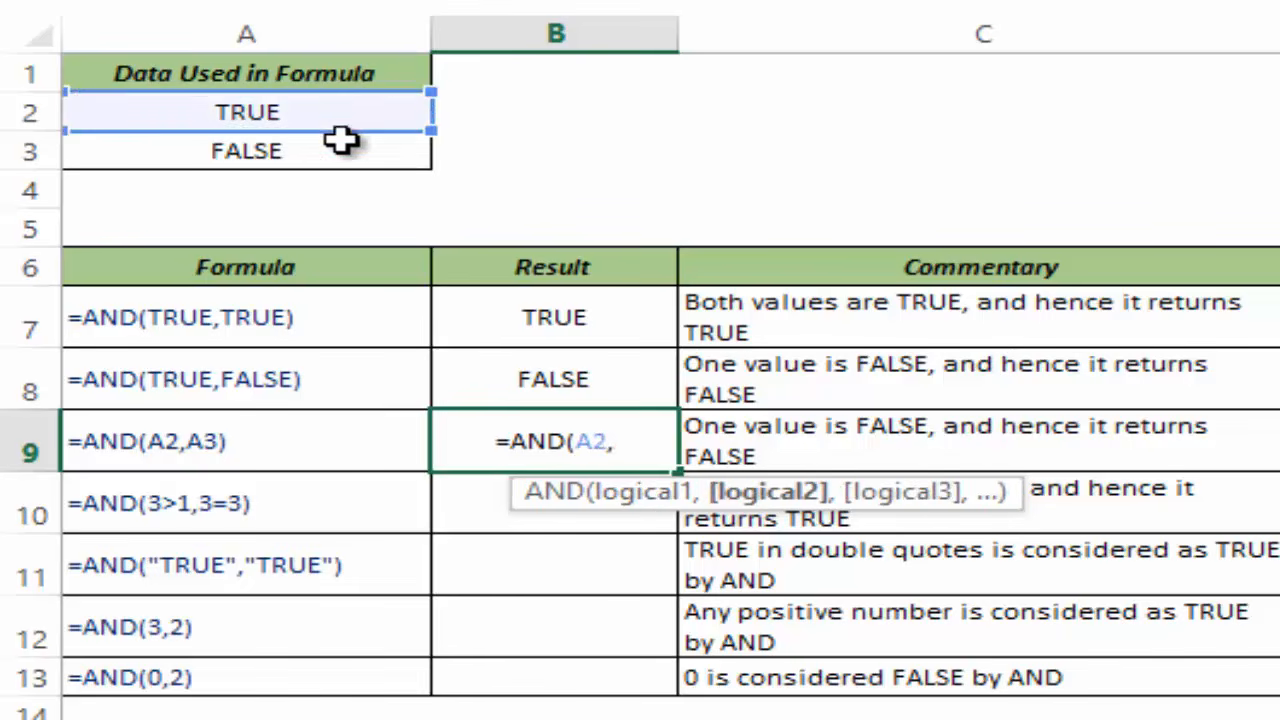
{"action": "left_click", "coordinate": [342, 150]}
{"action": "type", "text": ")"}
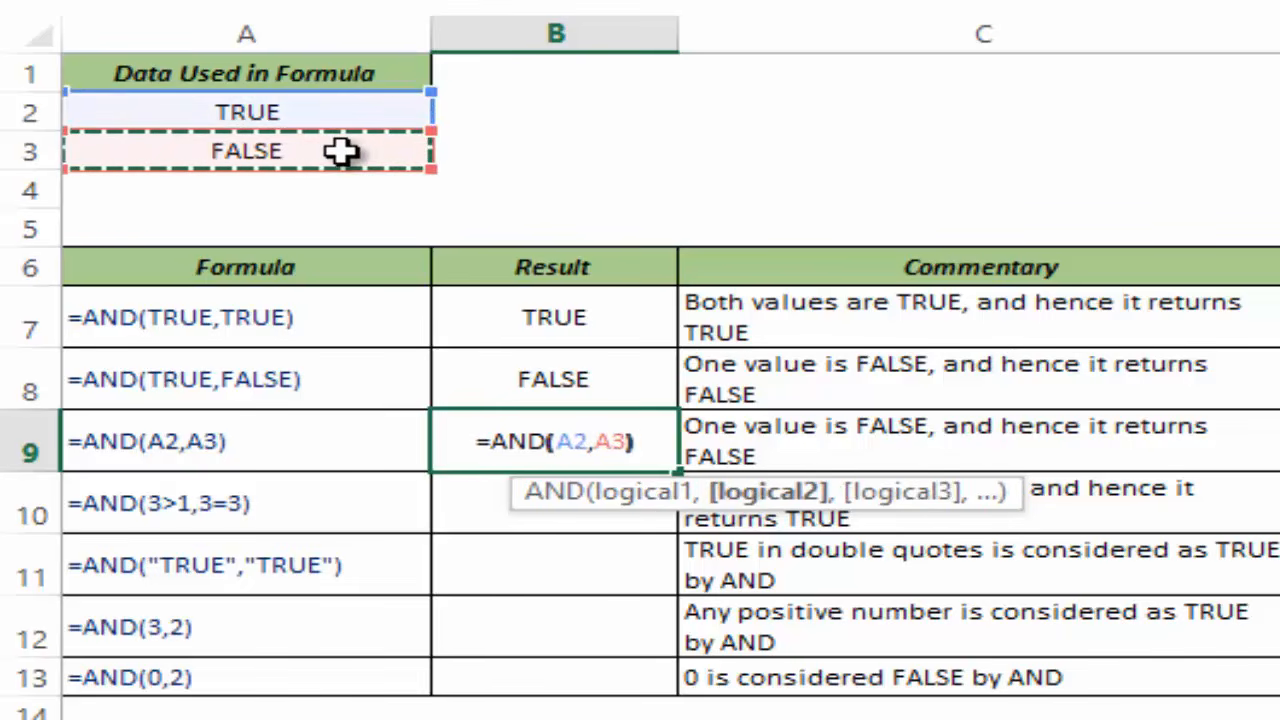
{"action": "key", "text": "Return"}
{"action": "key", "text": "Up"}
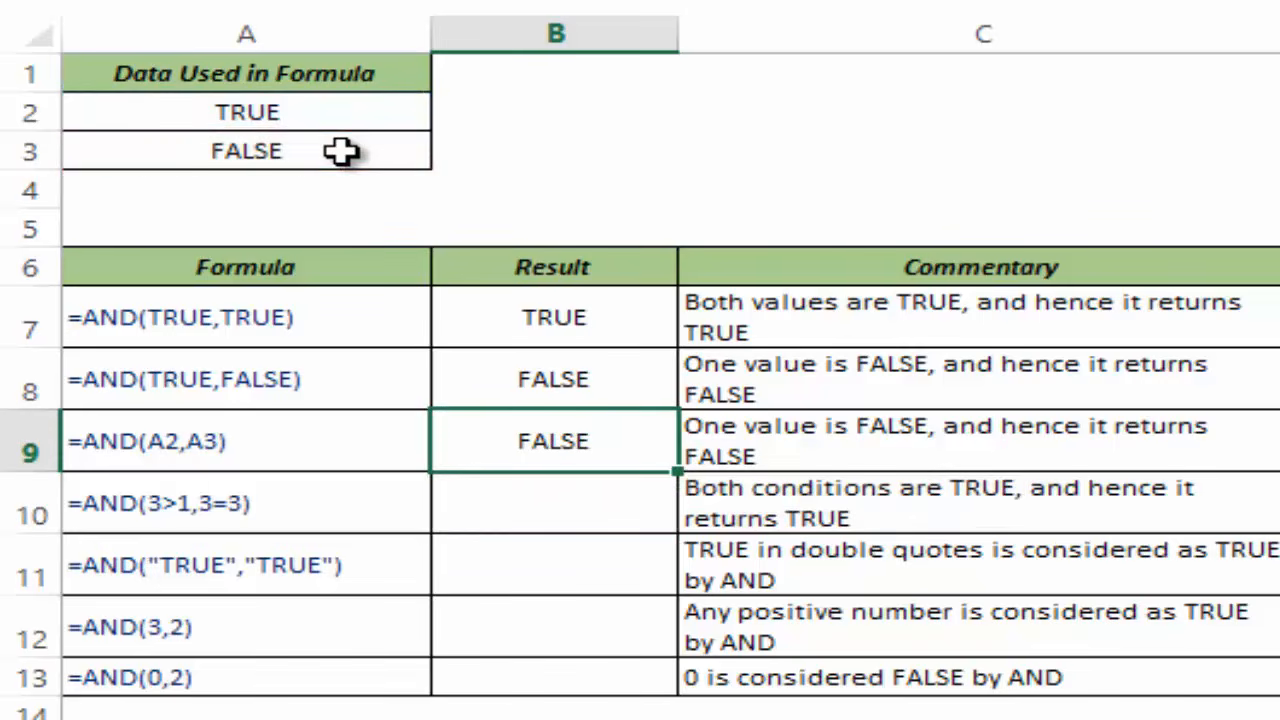
Step: Write the formula =AND(3>1,3=3) in cell B10, leaving the cell in edit mode
{"action": "key", "text": "Down"}
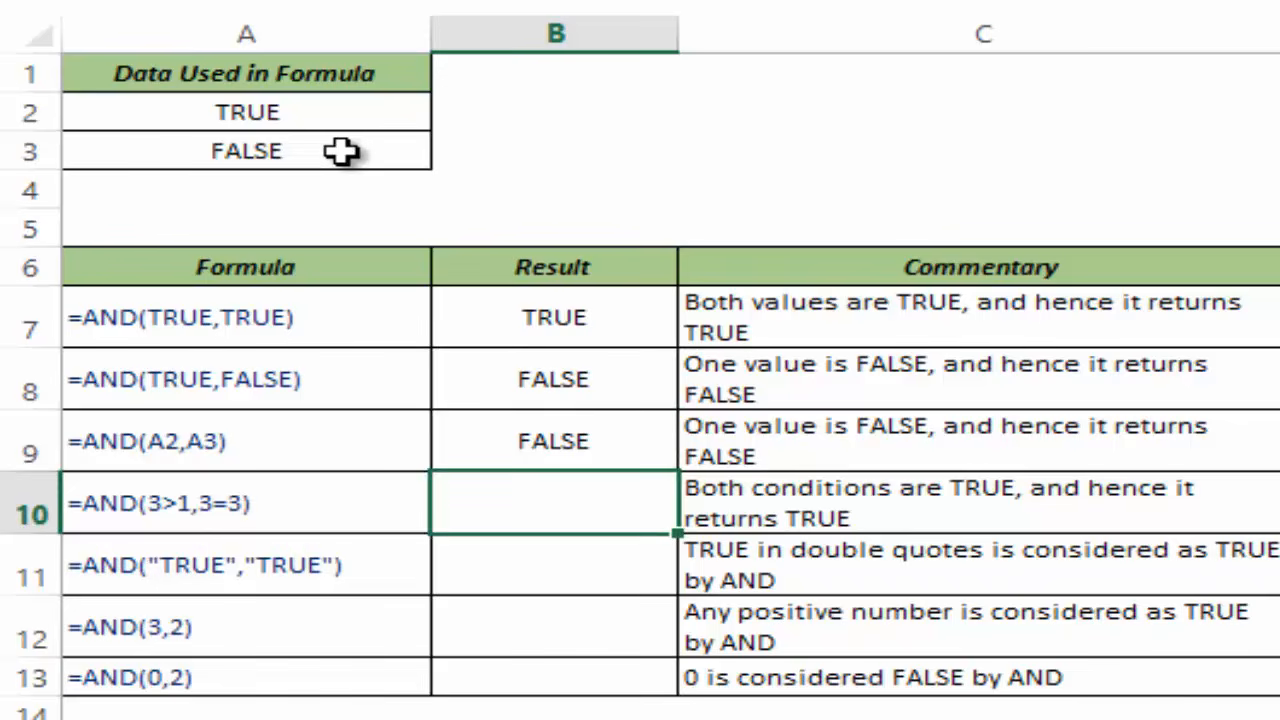
{"action": "type", "text": "=AND("}
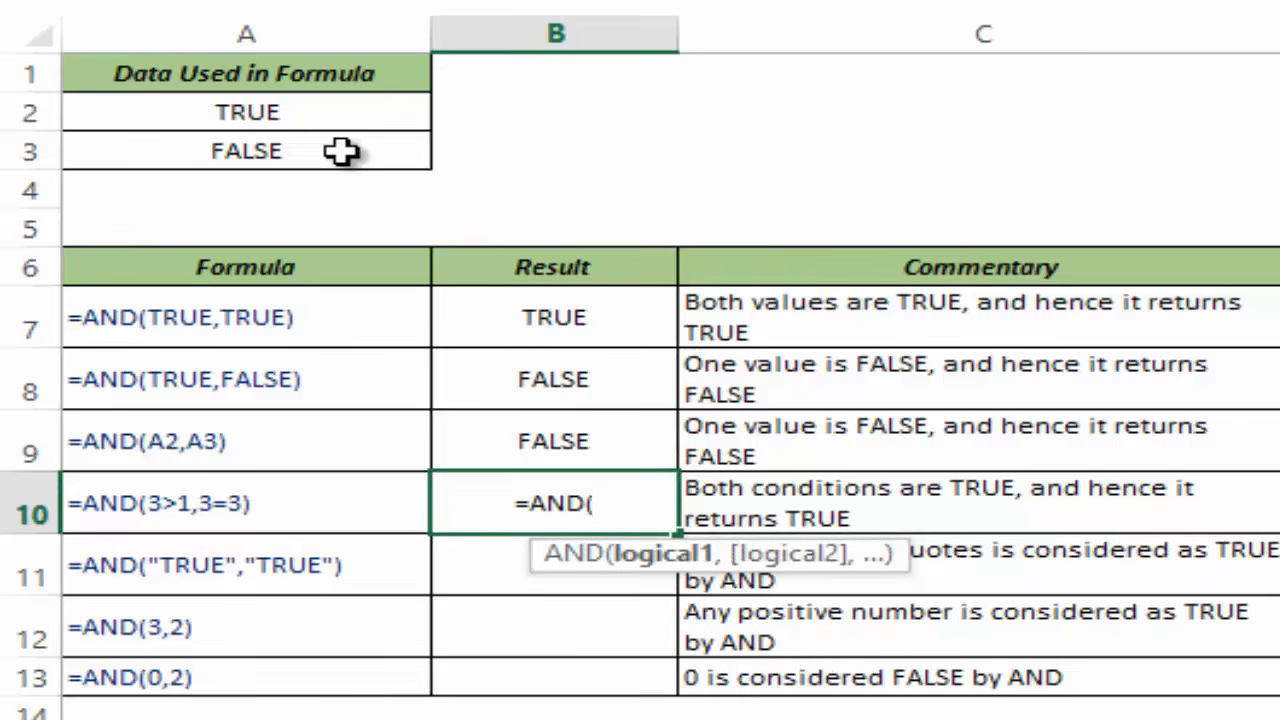
{"action": "type", "text": "3>"}
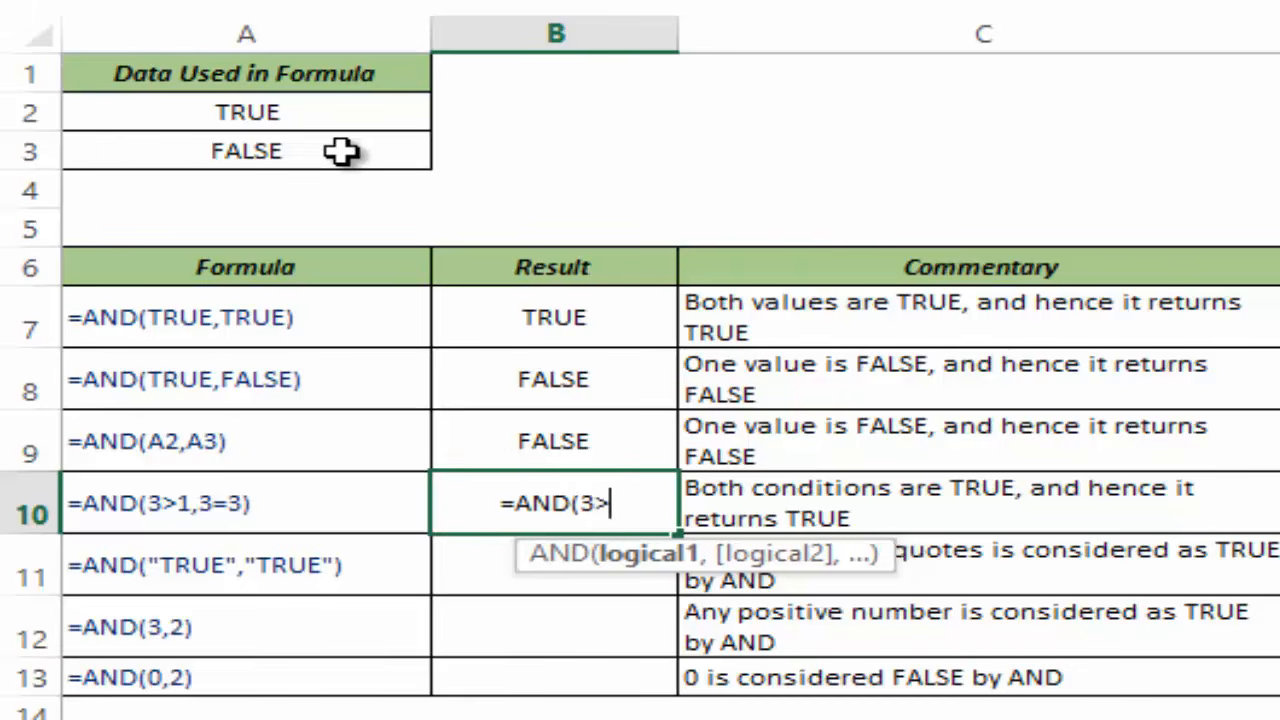
{"action": "type", "text": "1"}
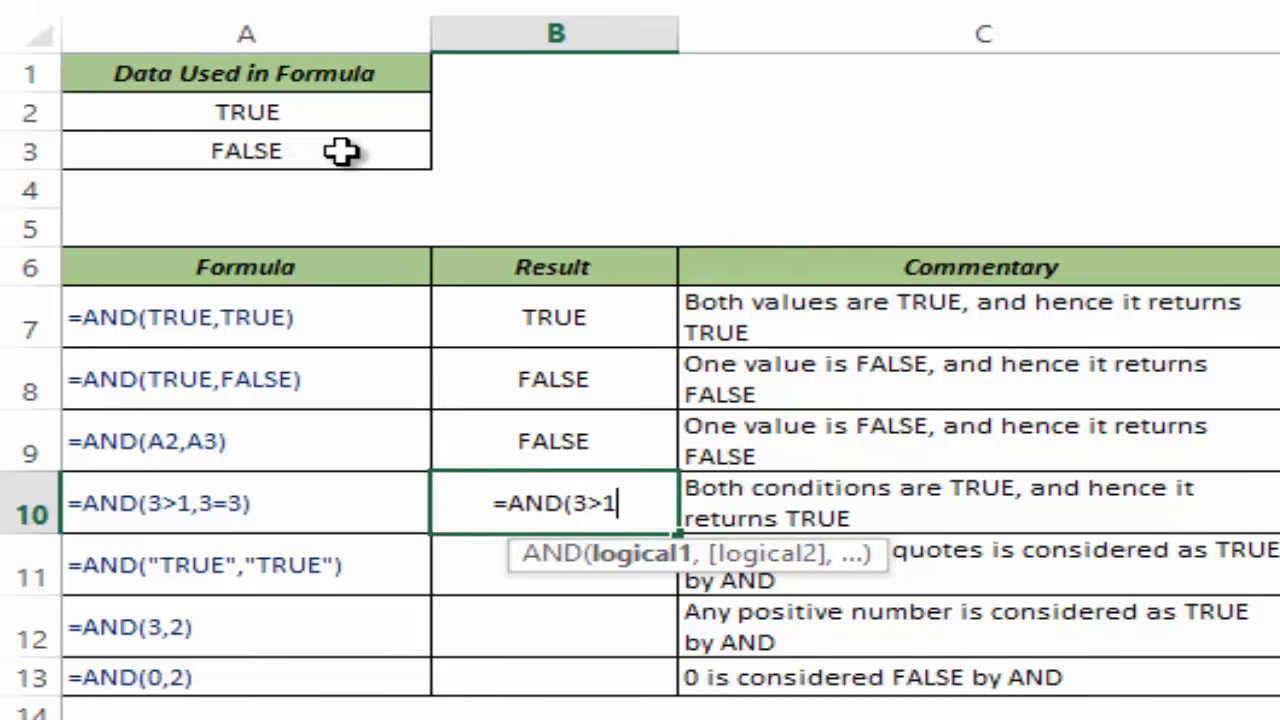
{"action": "type", "text": ",3=3"}
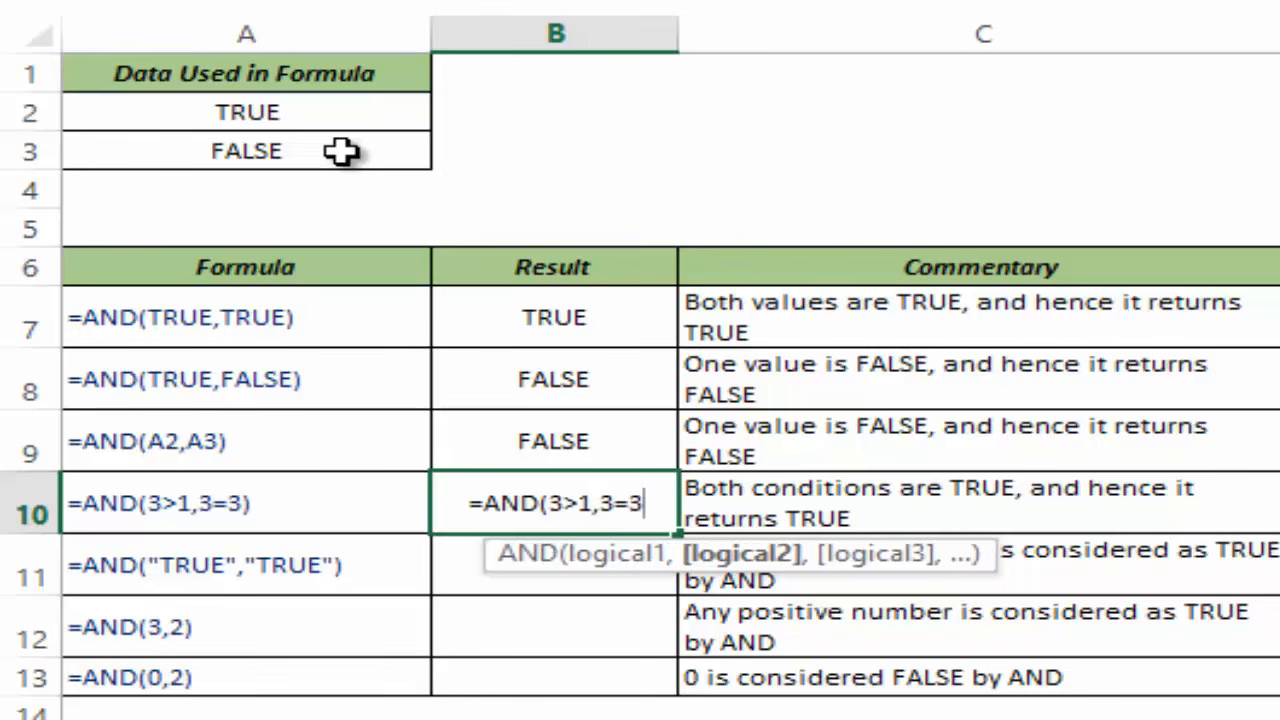
{"action": "type", "text": ")"}
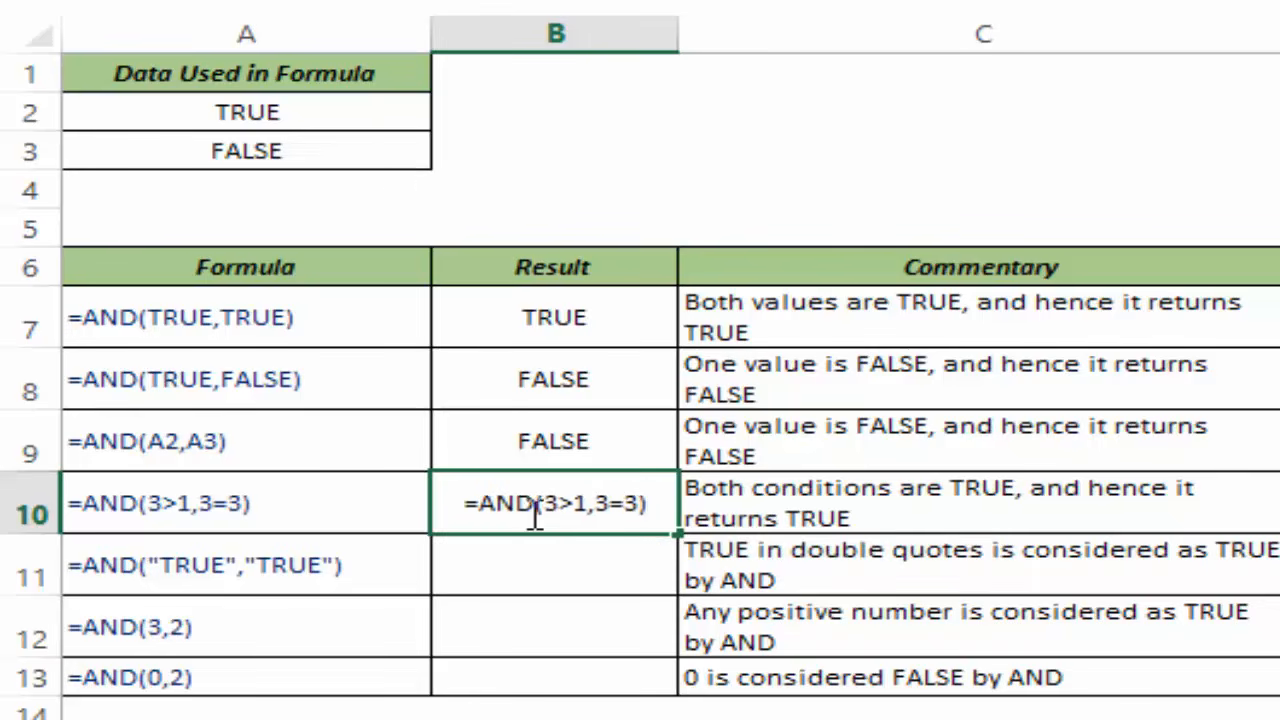
Step: Evaluate the 3>1 and 3=3 arguments separately inside B10's formula, restoring each one, and commit the original formula
{"action": "left_click_drag", "start_coordinate": [543, 503], "coordinate": [588, 505]}
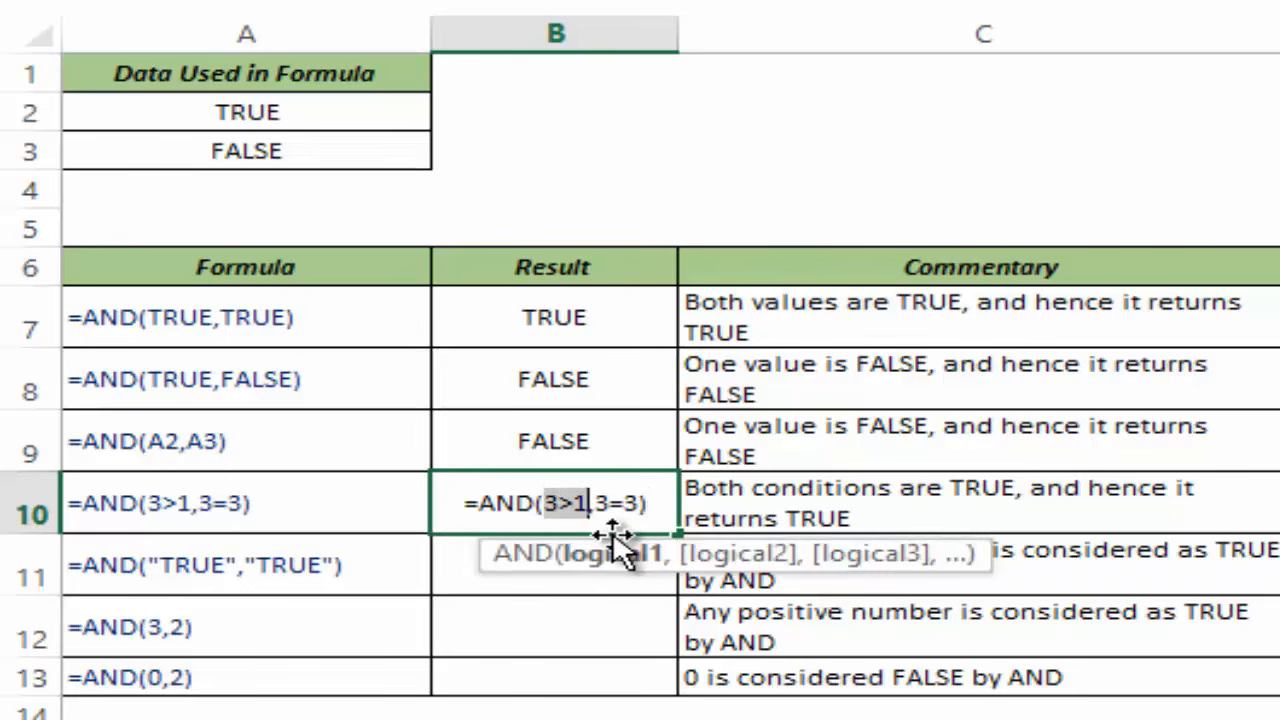
{"action": "key", "text": "F9"}
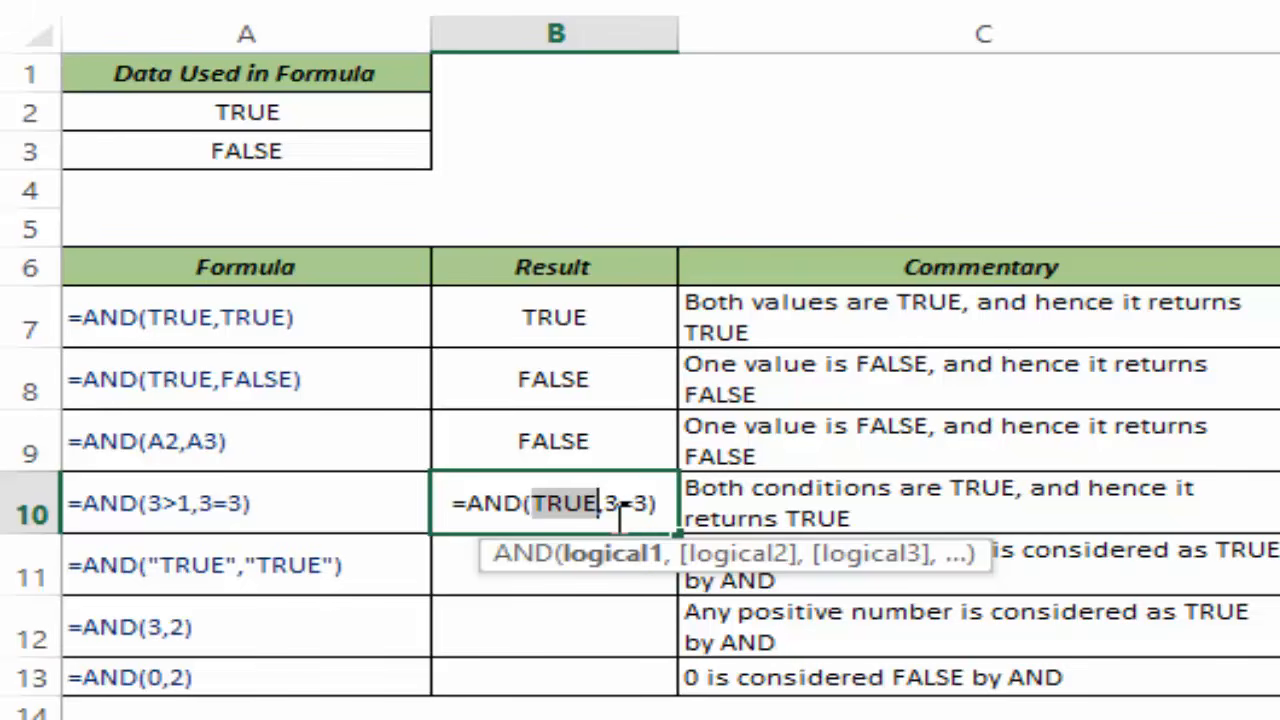
{"action": "key", "text": "ctrl+z"}
{"action": "left_click_drag", "start_coordinate": [595, 503], "coordinate": [645, 503]}
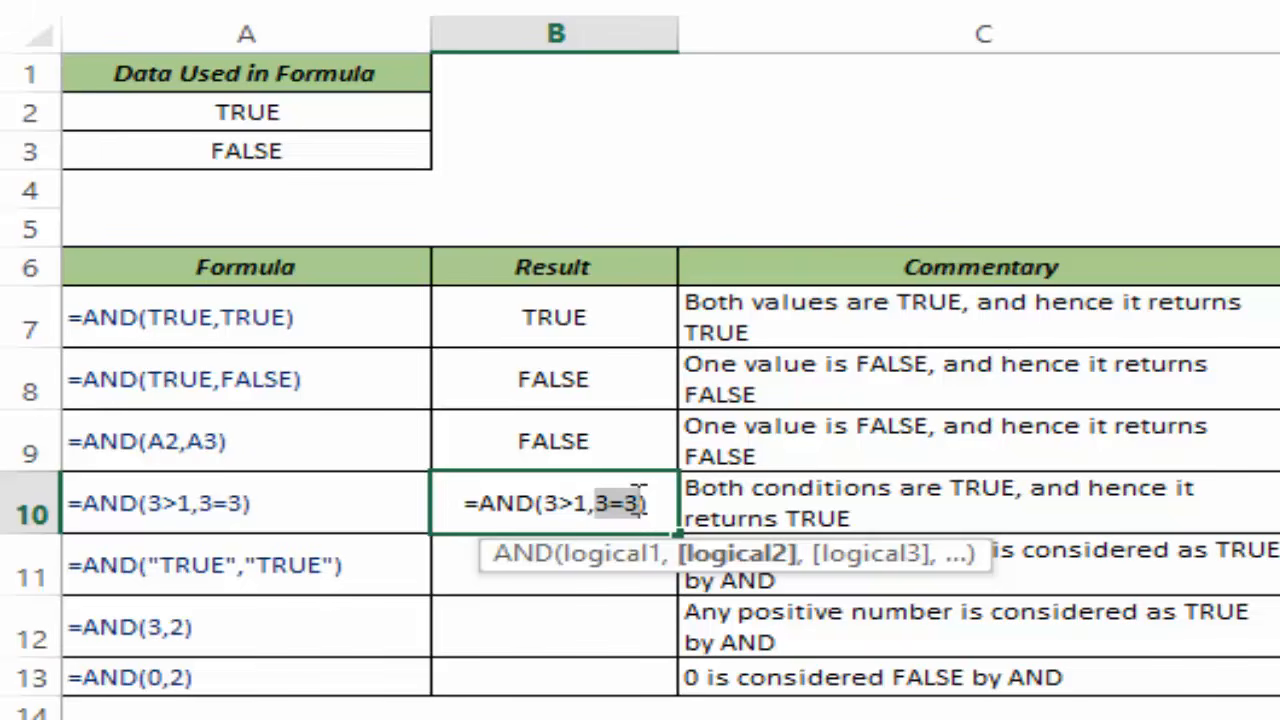
{"action": "key", "text": "F9"}
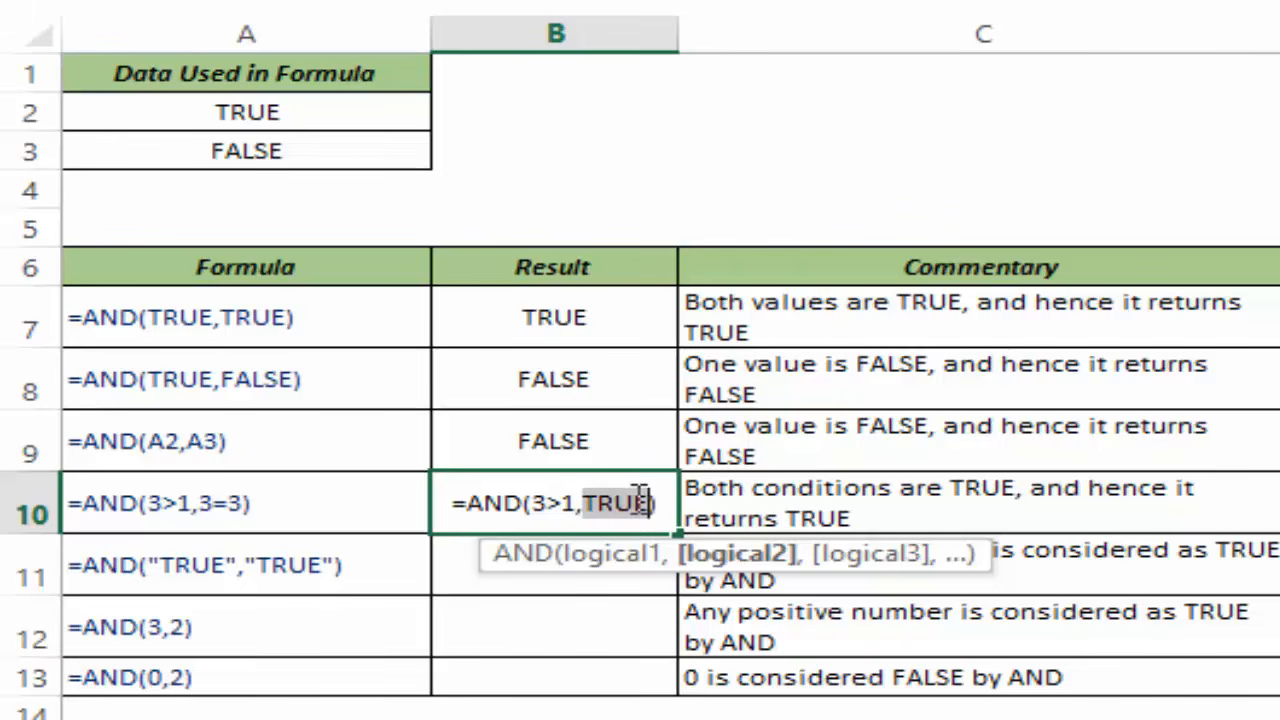
{"action": "key", "text": "ctrl+z"}
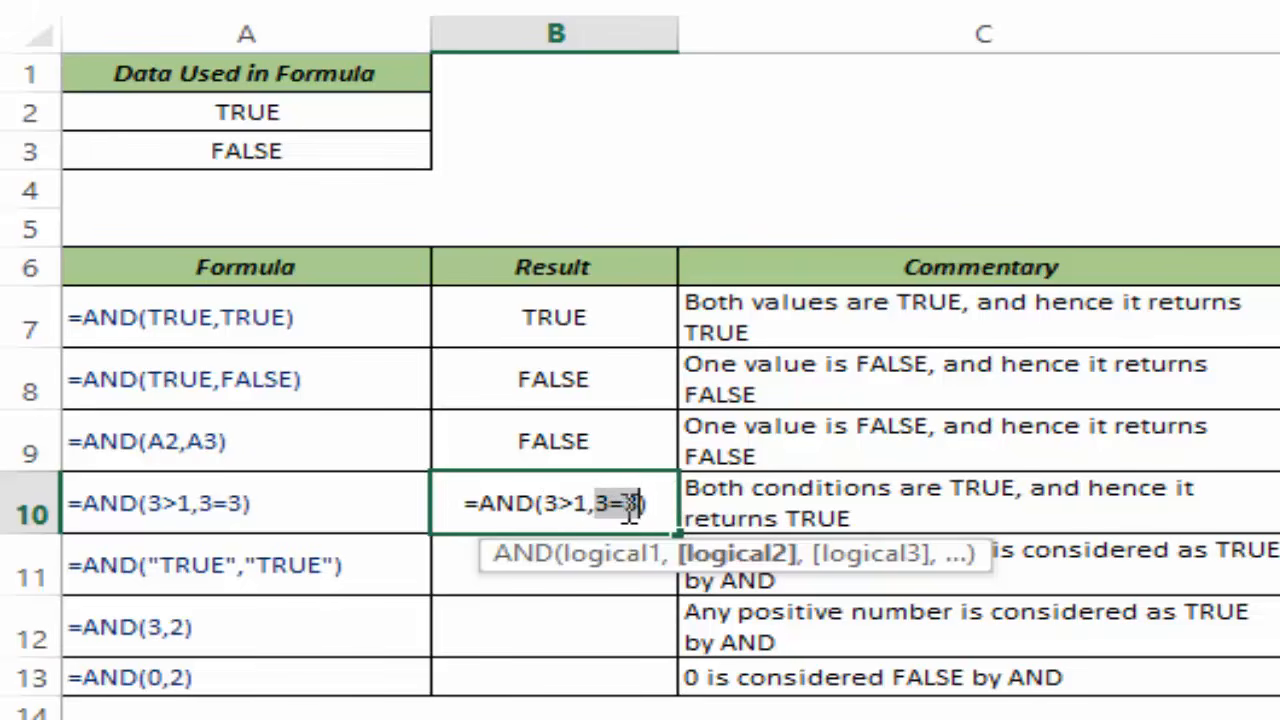
{"action": "key", "text": "Return"}
{"action": "left_click", "coordinate": [624, 508]}
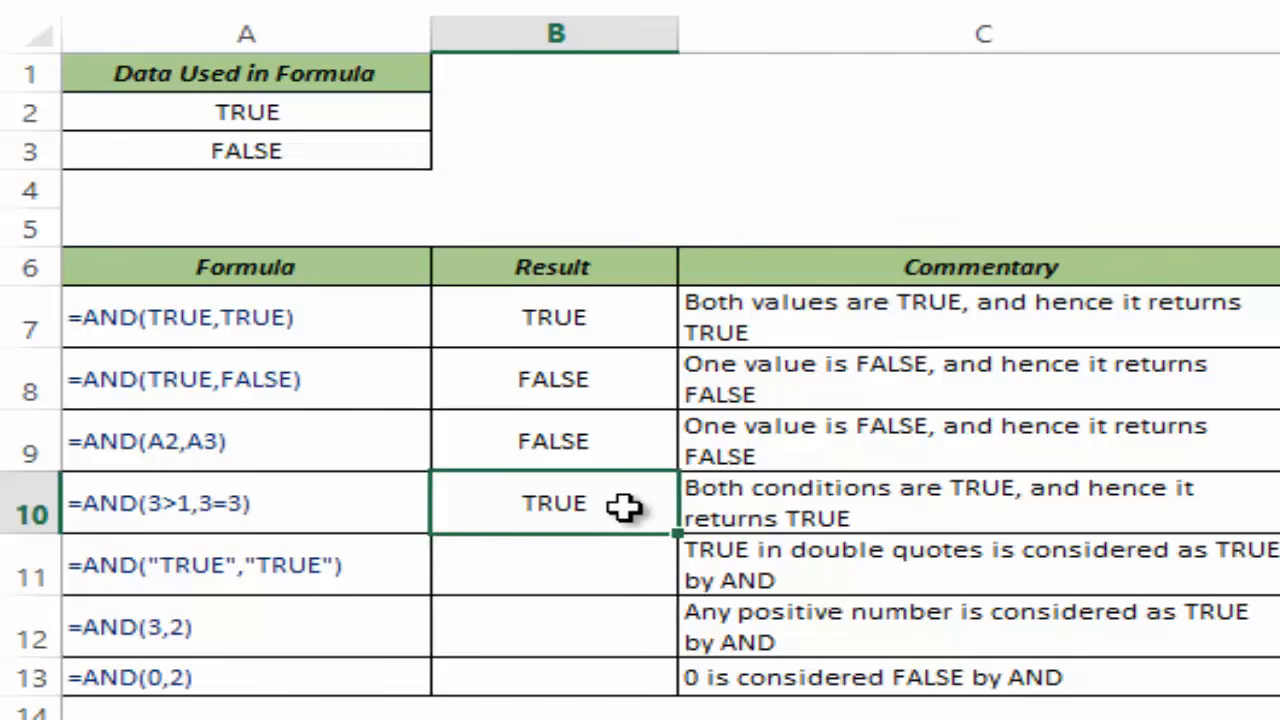
Step: Enter the formula =AND("TRUE","TRUE") in cell B11, with both arguments in double quotes
{"action": "key", "text": "Down"}
{"action": "type", "text": "="}
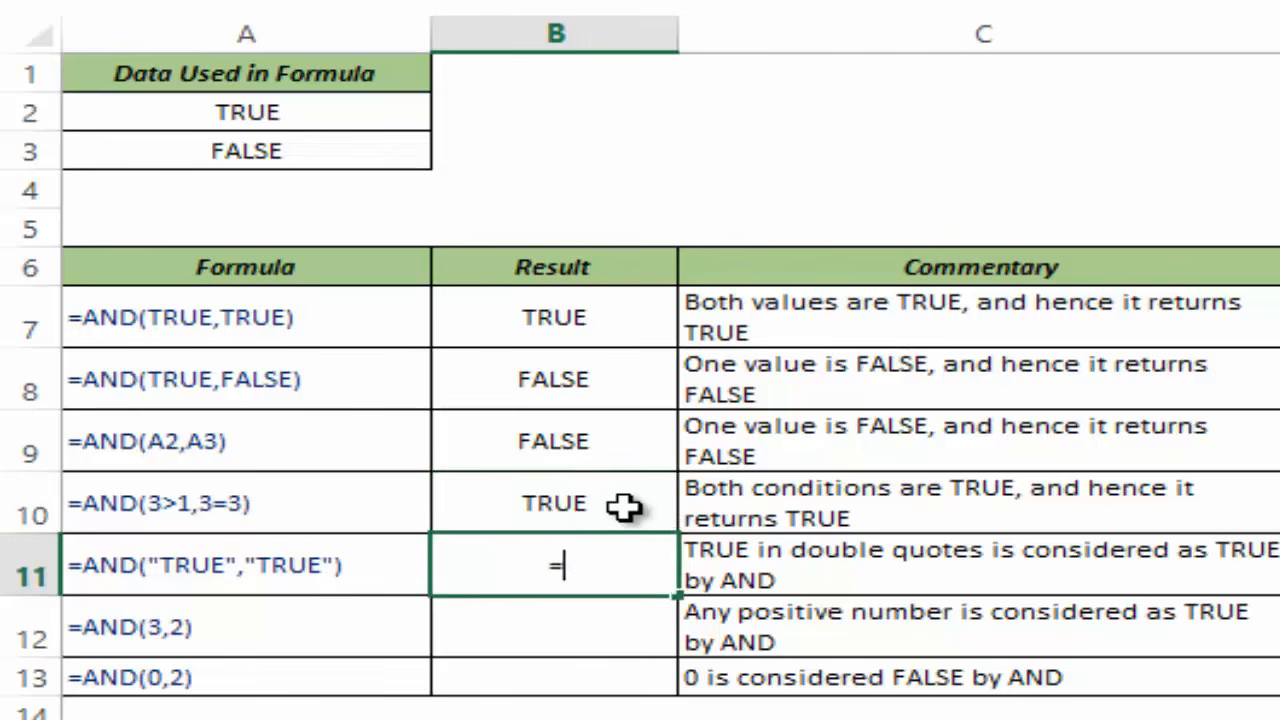
{"action": "type", "text": "AND("}
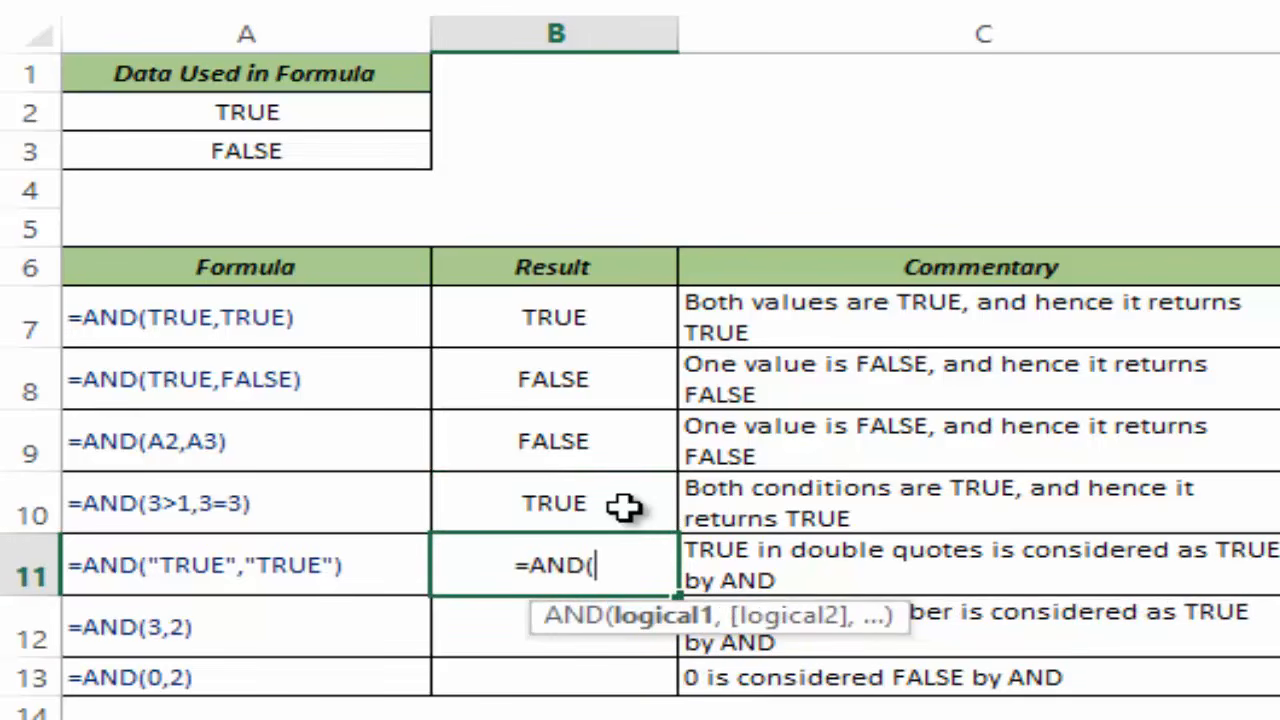
{"action": "type", "text": "\"TRU"}
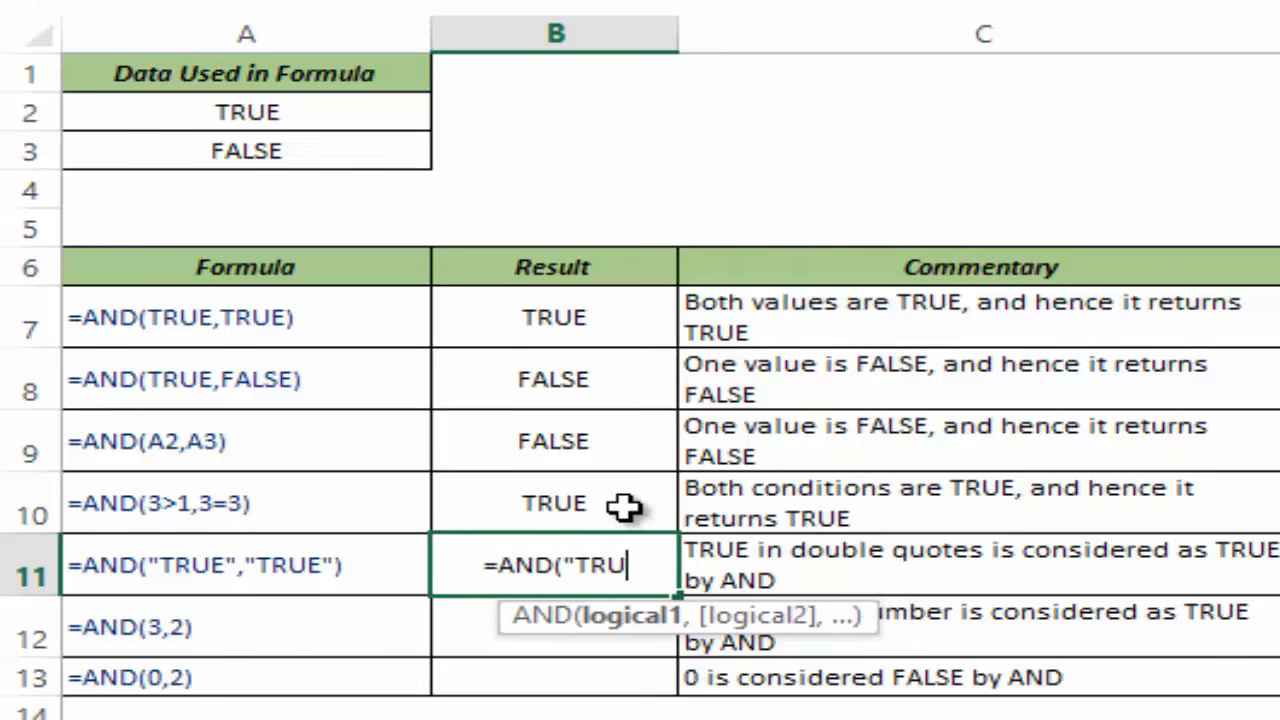
{"action": "type", "text": "E\","}
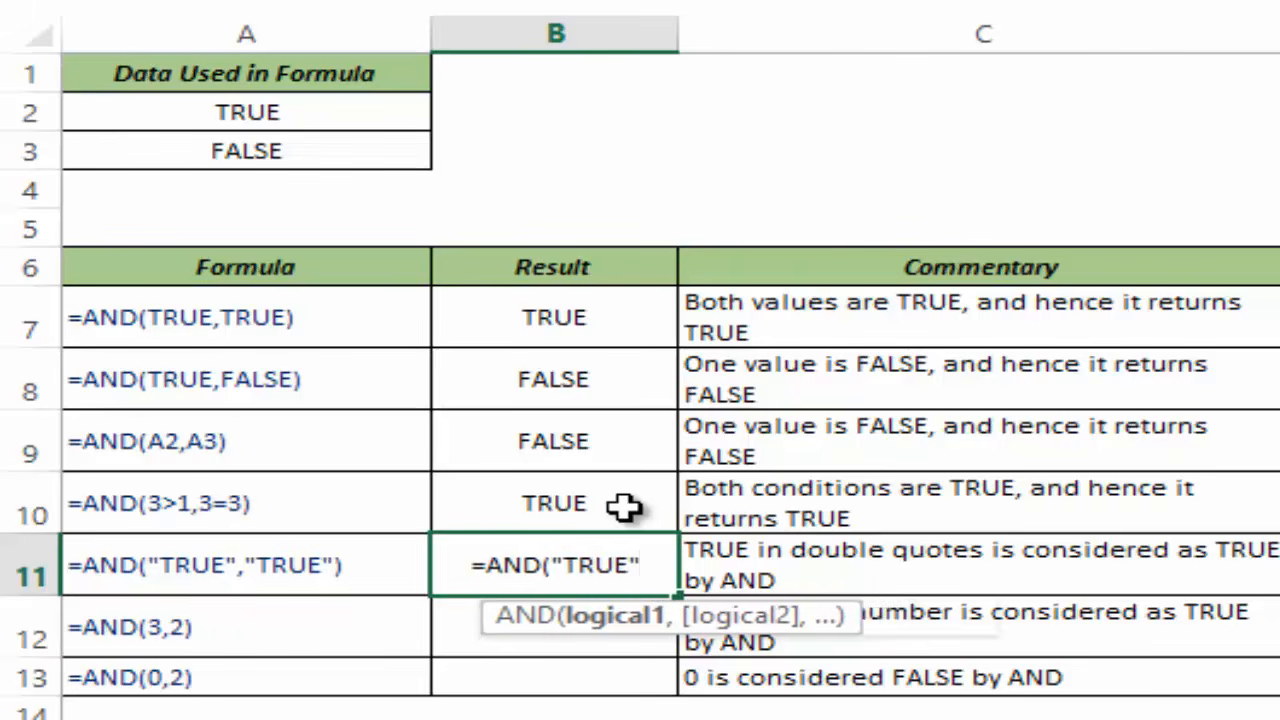
{"action": "type", "text": "\"TRU"}
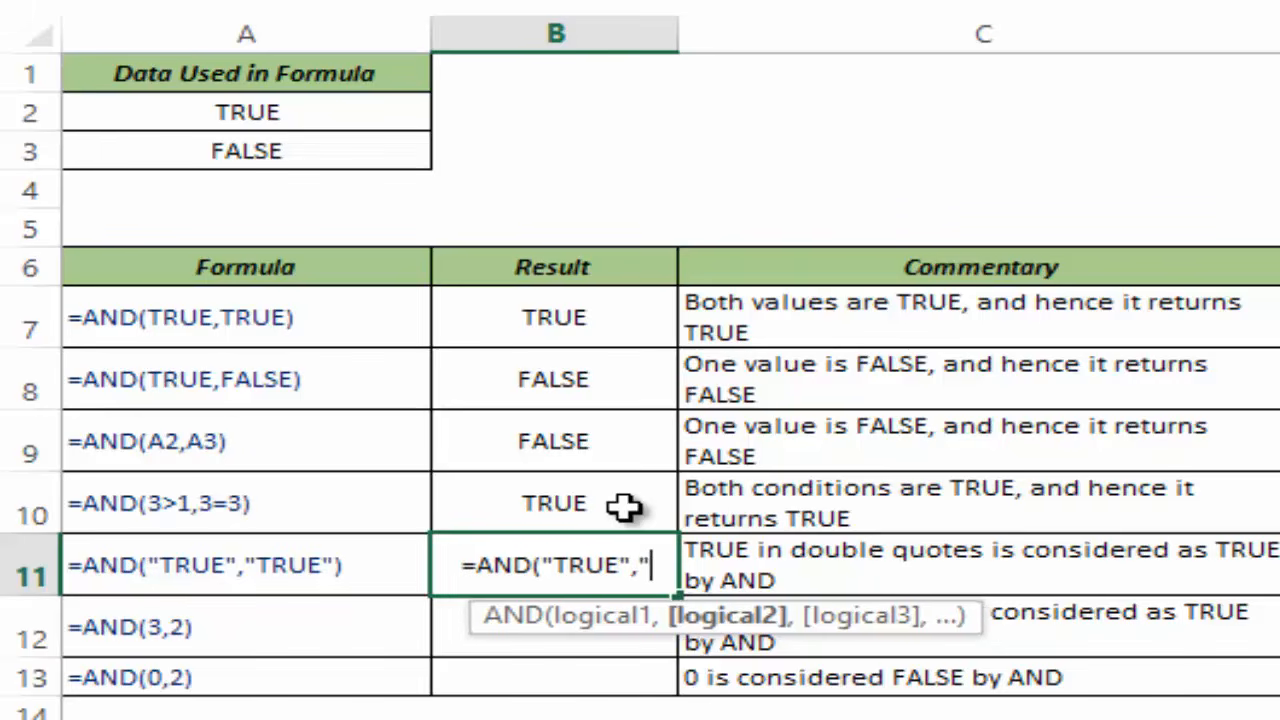
{"action": "type", "text": "E"}
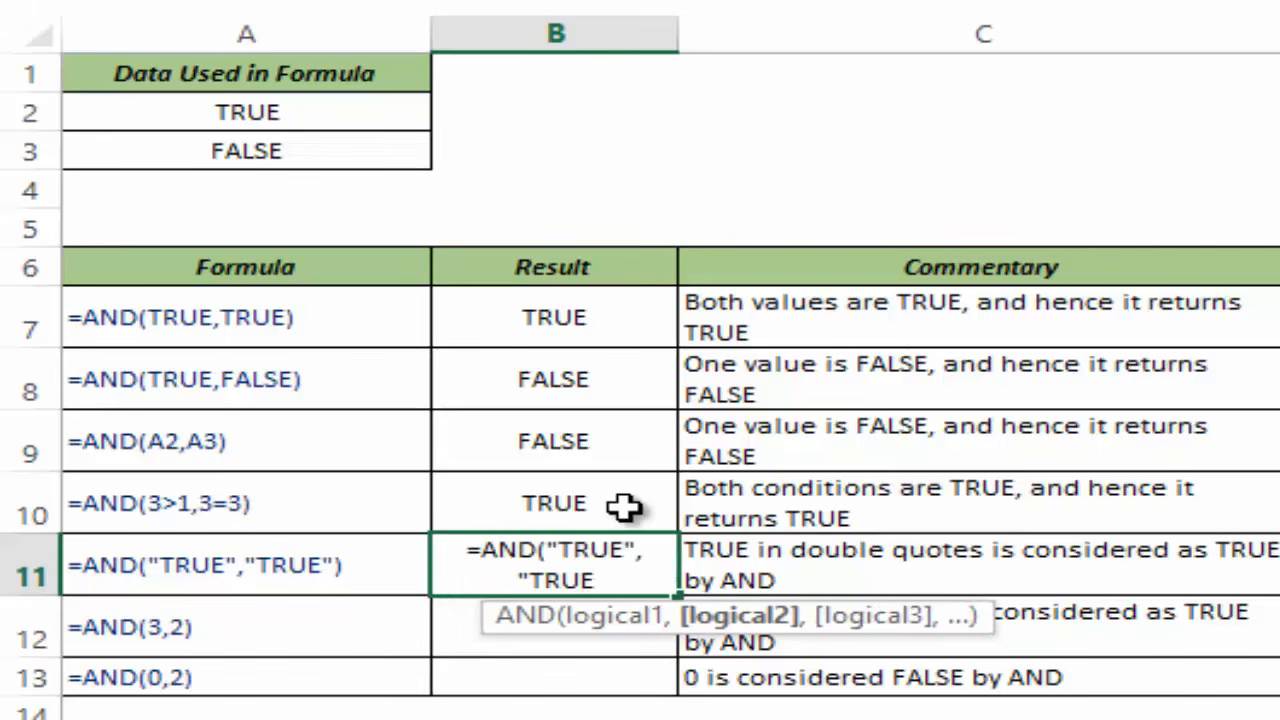
{"action": "type", "text": "\")"}
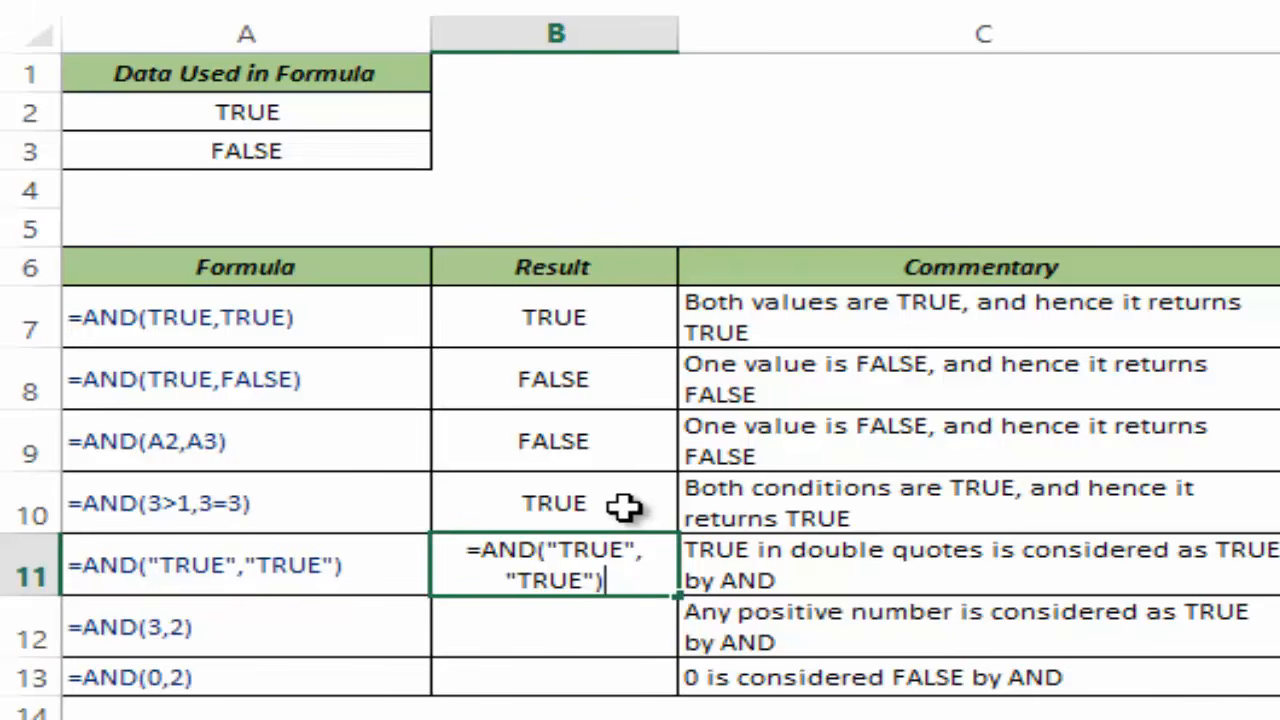
{"action": "key", "text": "Return"}
{"action": "key", "text": "Up"}
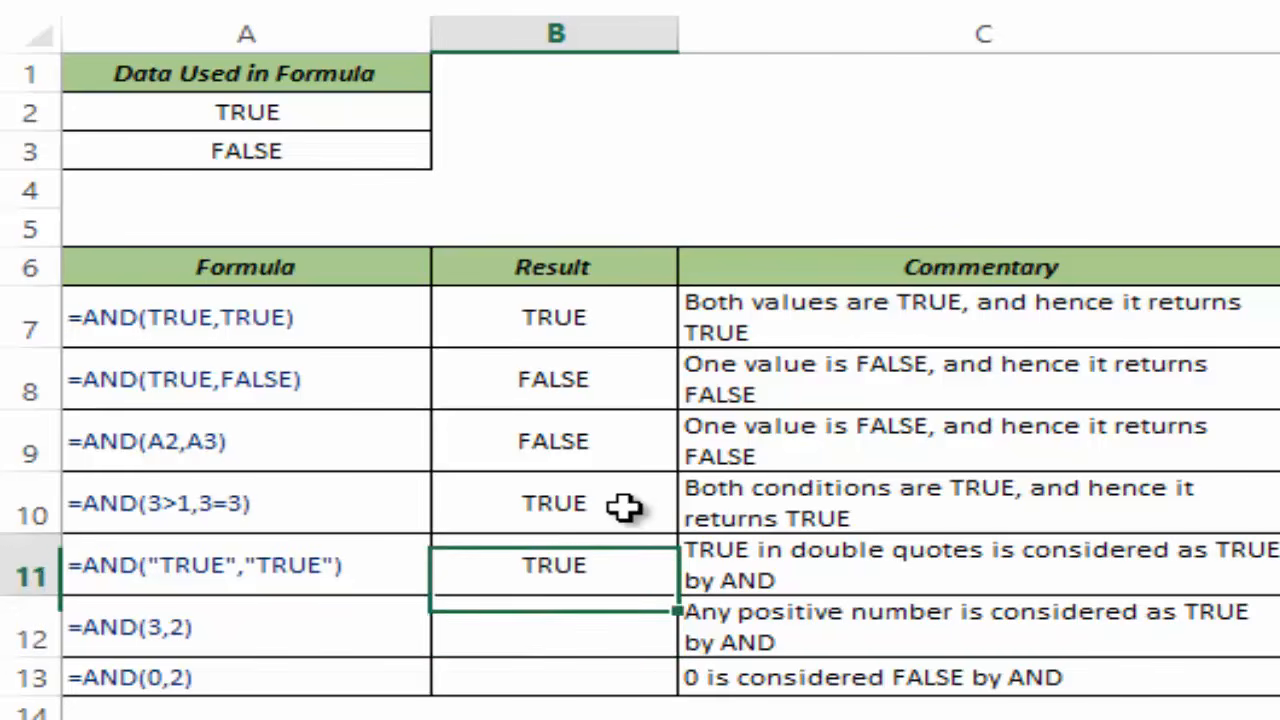
Step: Enter the formula =AND(3,2) in cell B12
{"action": "key", "text": "Down"}
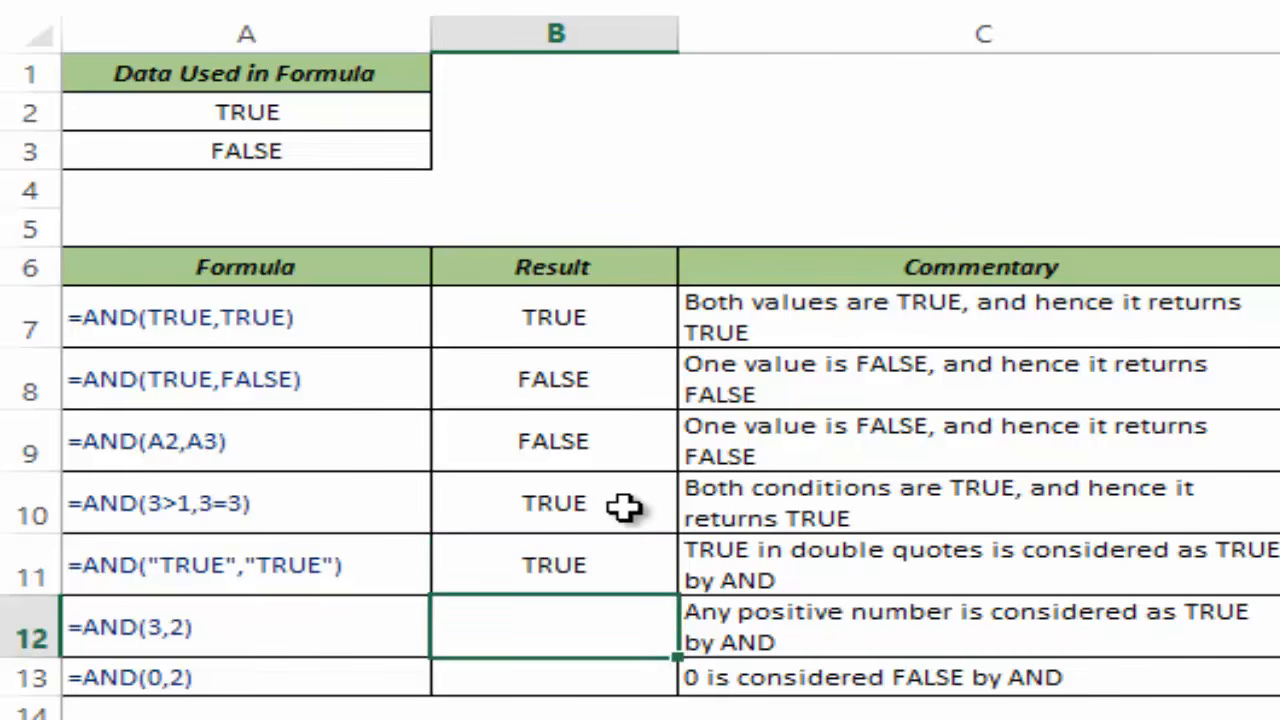
{"action": "type", "text": "=AND("}
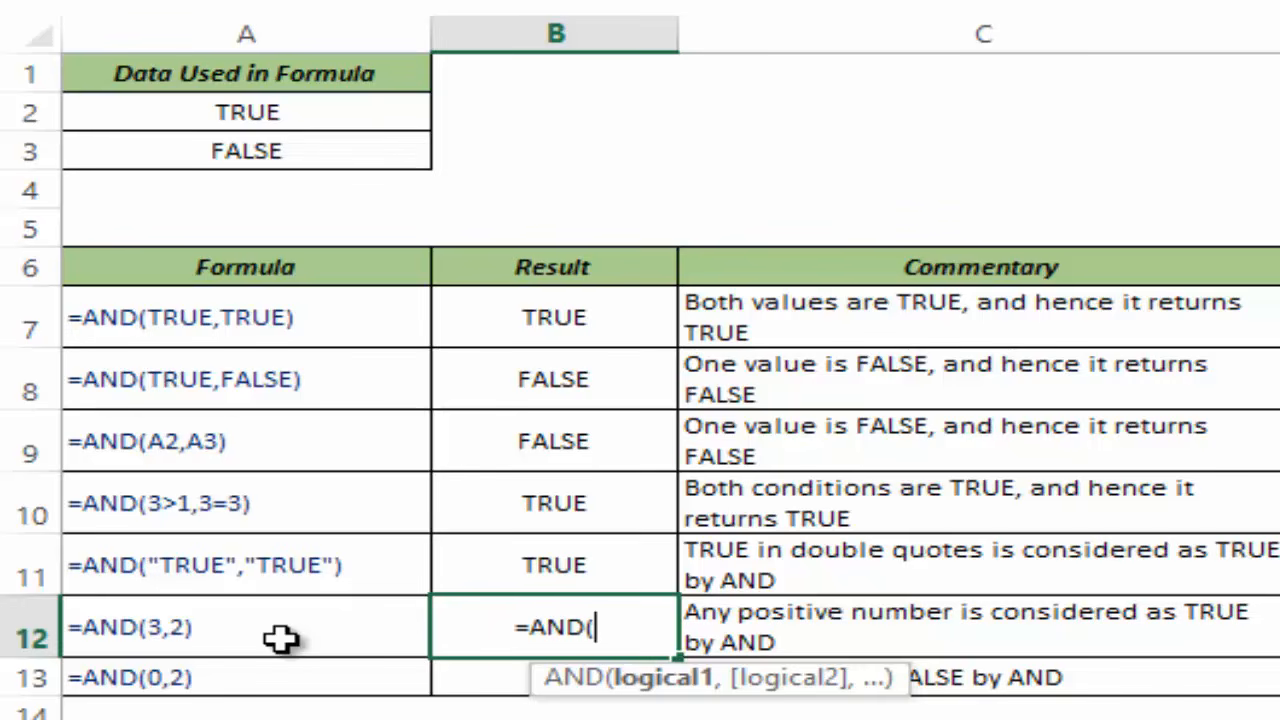
{"action": "type", "text": "3"}
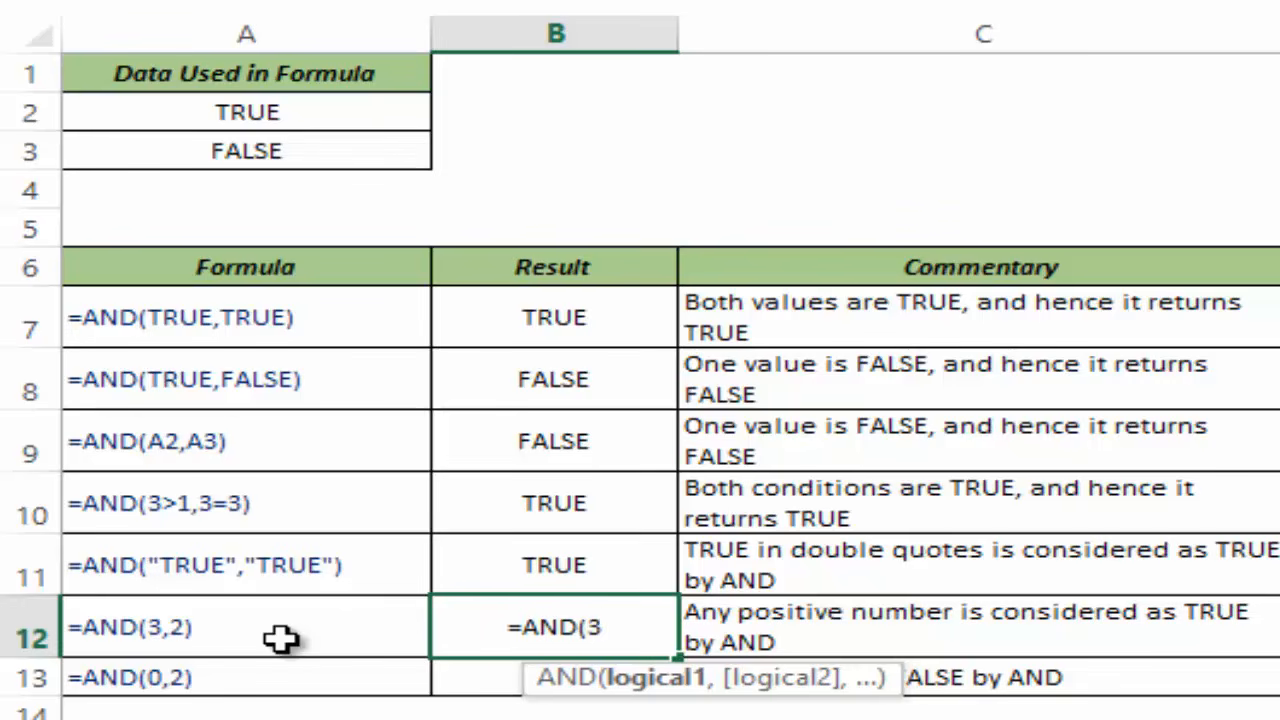
{"action": "type", "text": ",2"}
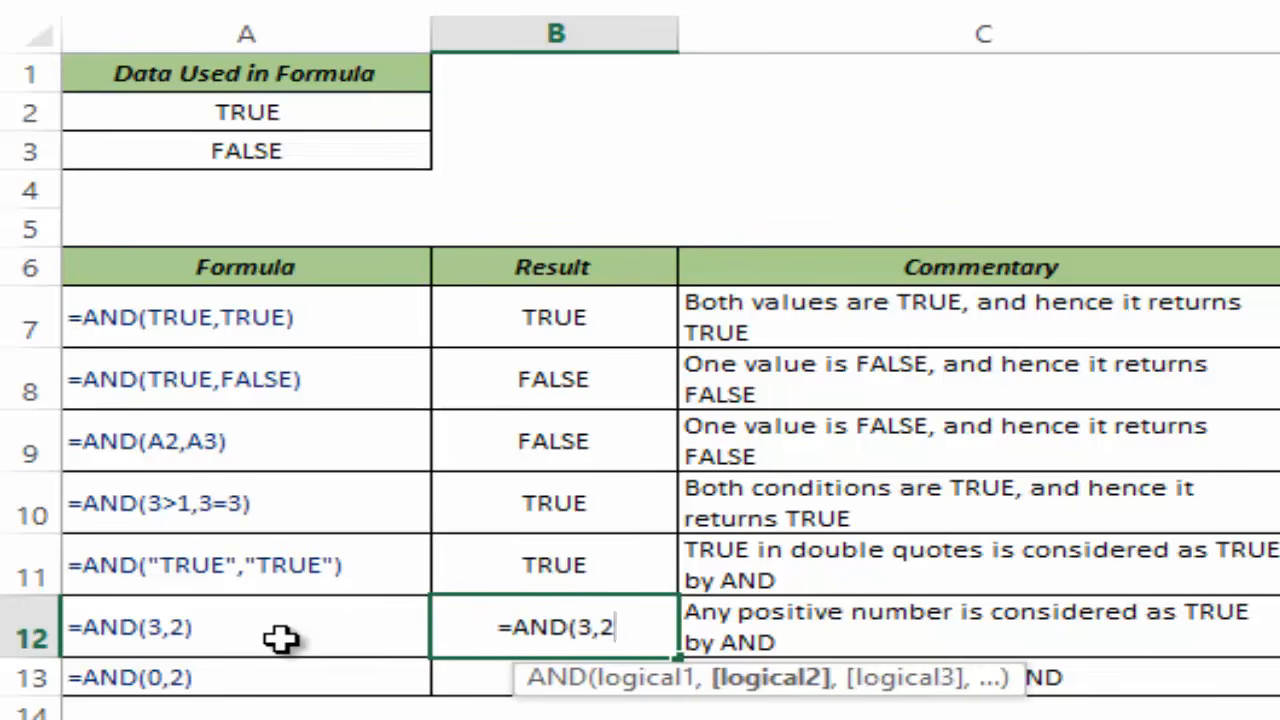
{"action": "type", "text": ")"}
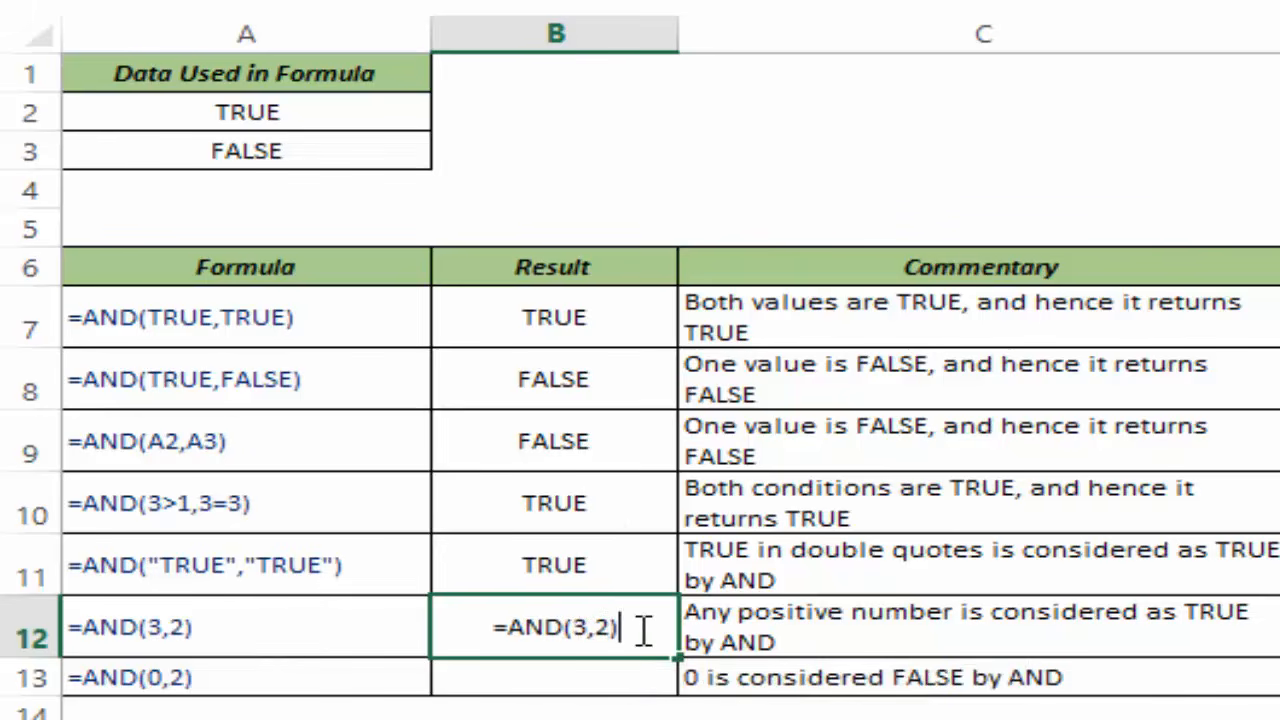
{"action": "key", "text": "Return"}
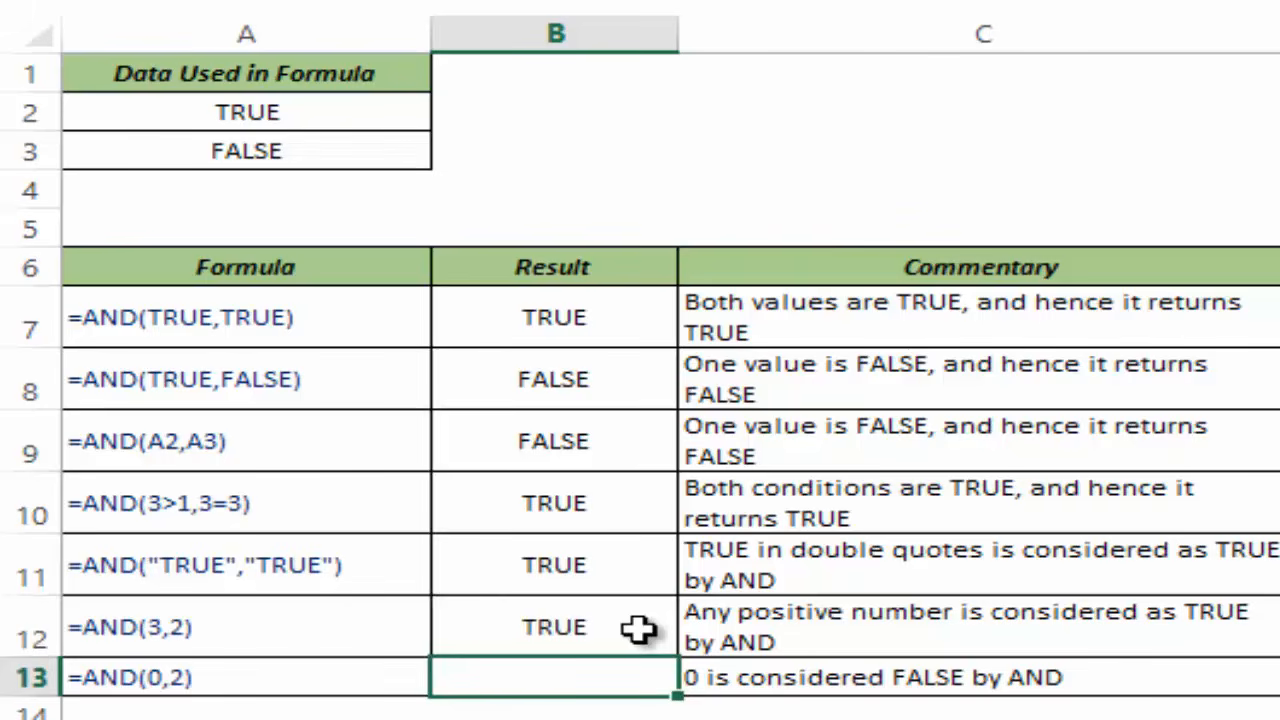
Step: Enter the formula =AND(0,2) in cell B13
{"action": "type", "text": "=AND"}
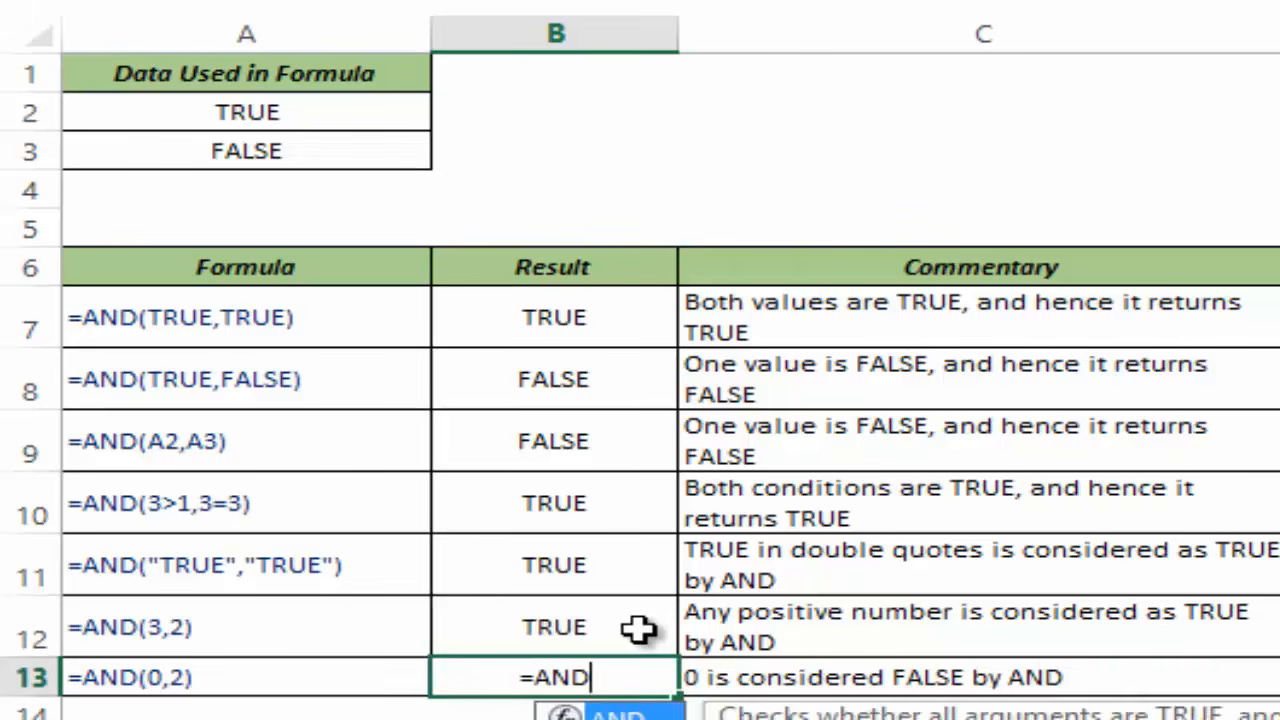
{"action": "type", "text": "(0"}
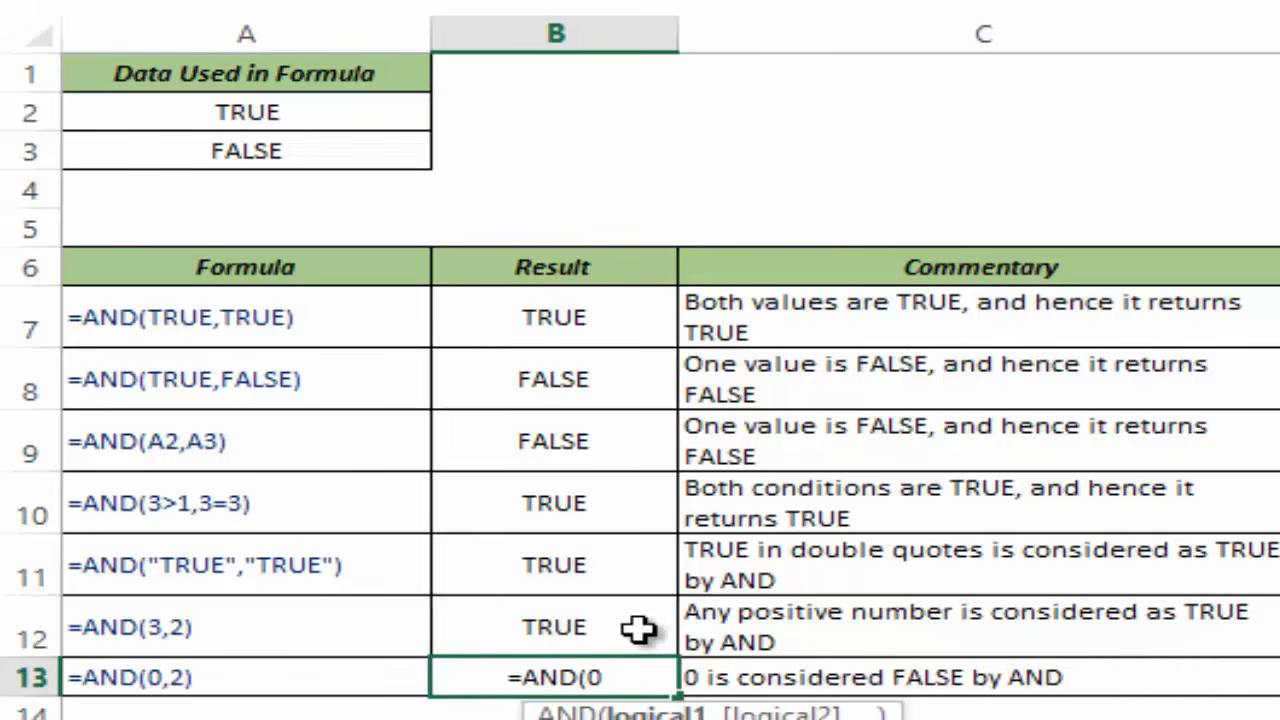
{"action": "type", "text": ",2)"}
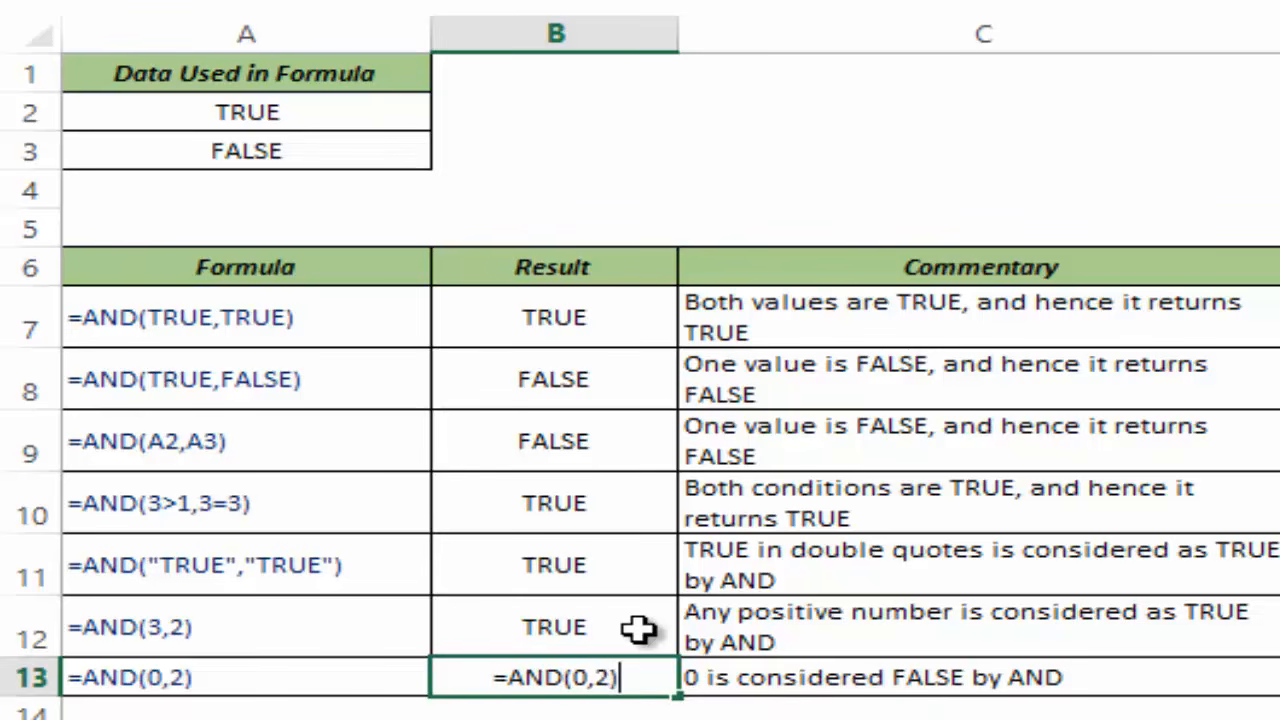
{"action": "key", "text": "Return"}
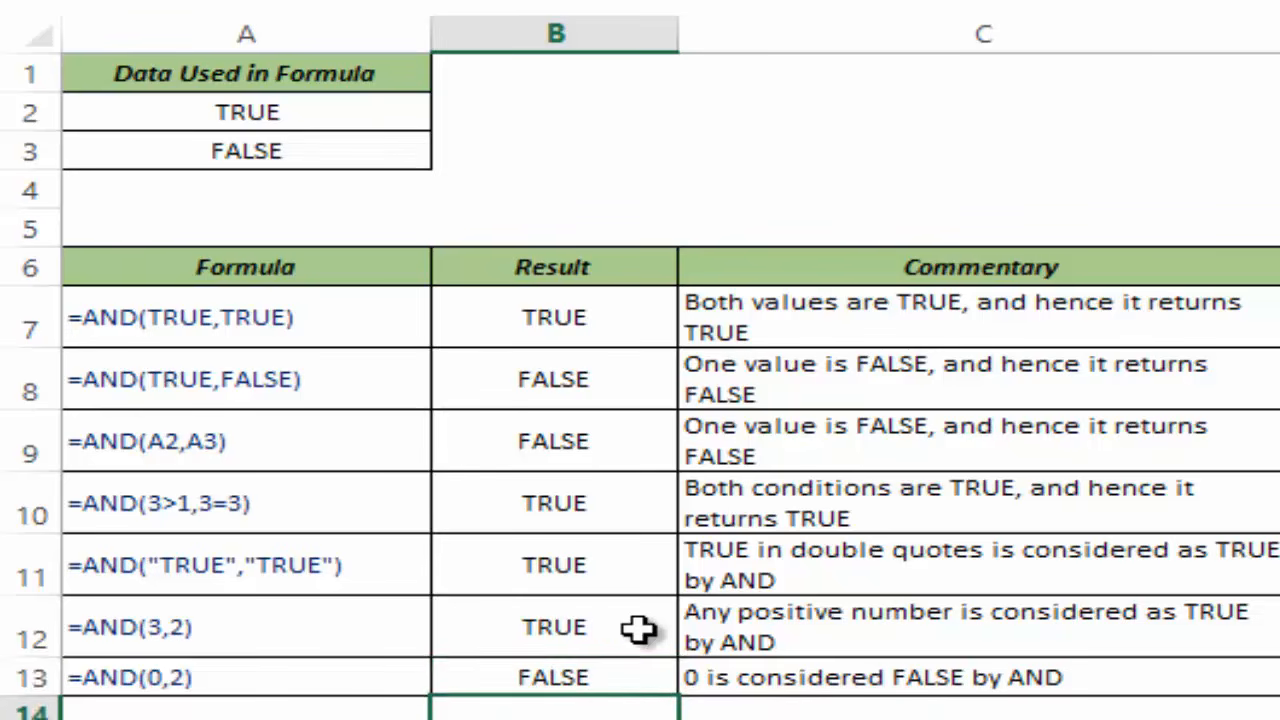
Step: Remove the second argument from B13's formula and commit it as =AND(0)
{"action": "key", "text": "Up"}
{"action": "key", "text": "F2"}
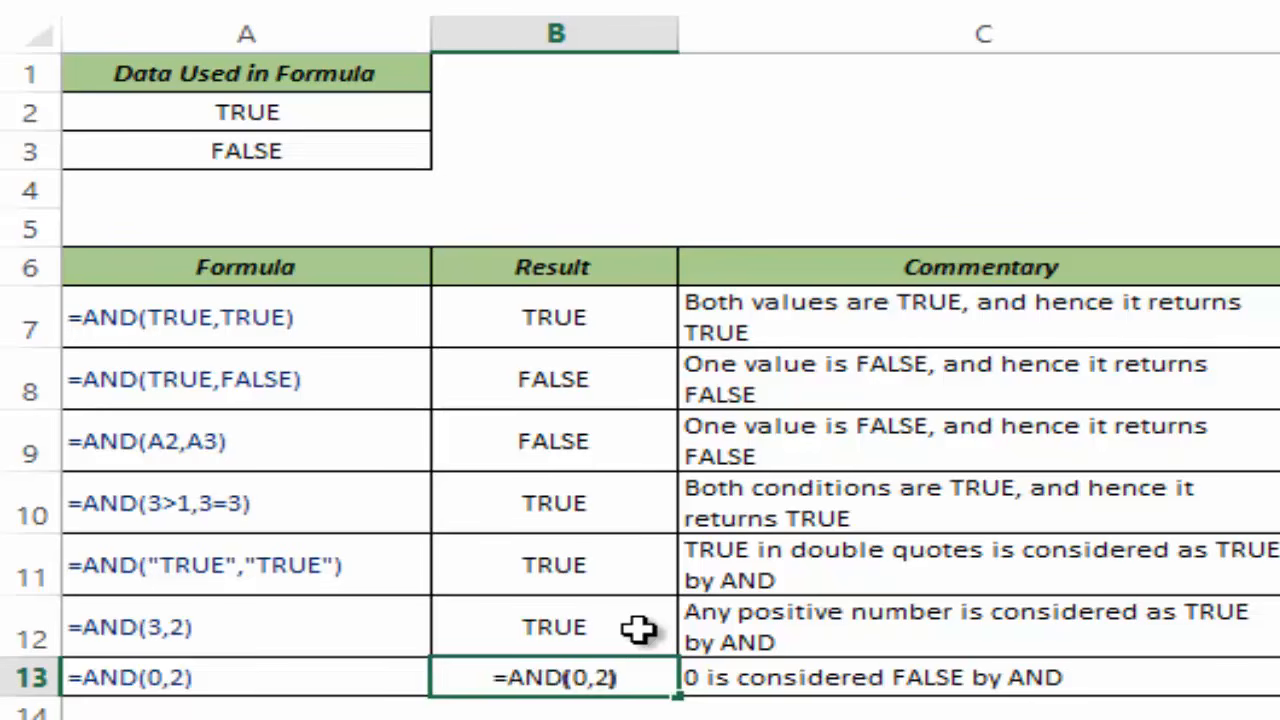
{"action": "key", "text": "Left"}
{"action": "key", "text": "Left"}
{"action": "key", "text": "Left"}
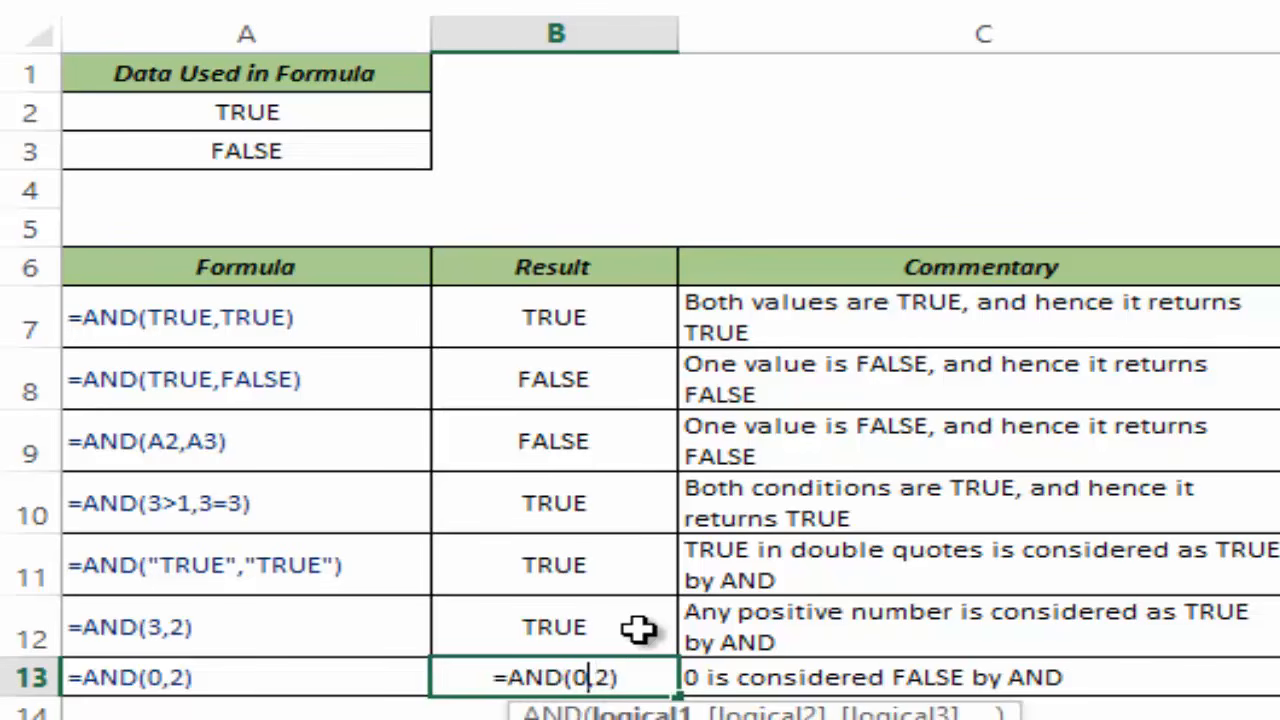
{"action": "key", "text": "Delete"}
{"action": "key", "text": "Delete"}
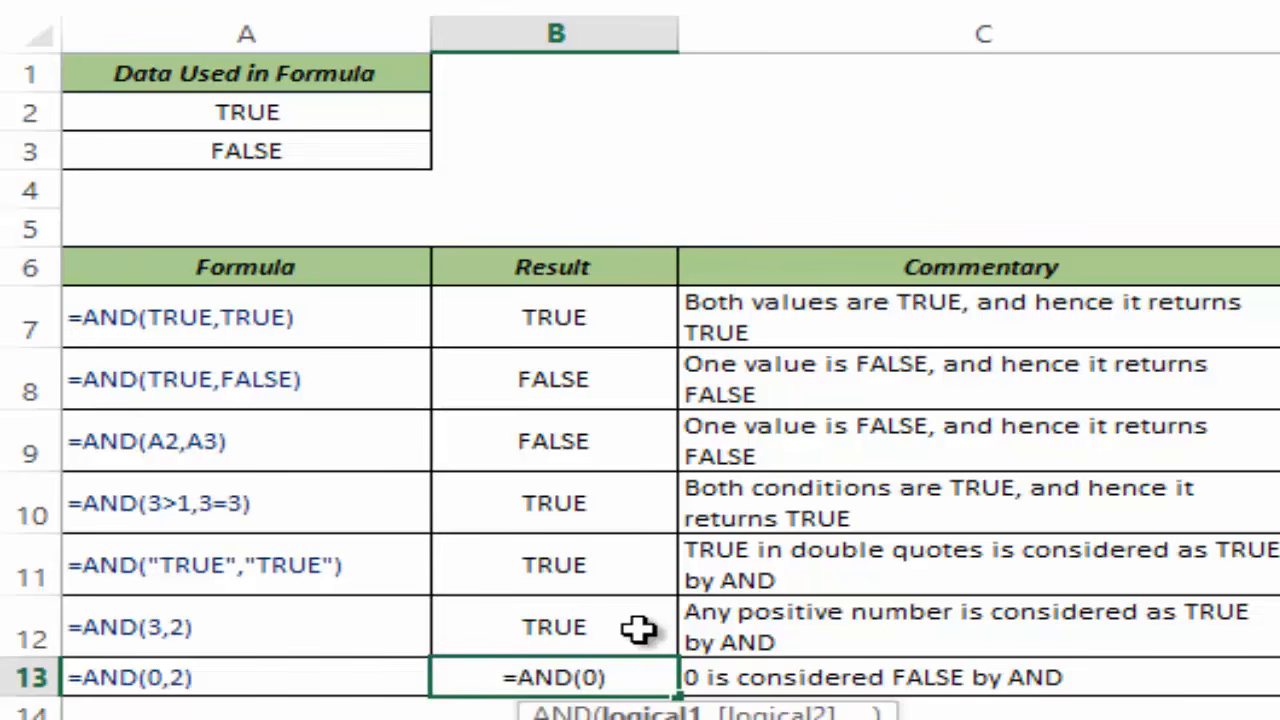
{"action": "key", "text": "Return"}
Step: Replace the argument in B13's formula with 1 and commit =AND(1)
{"action": "key", "text": "Up"}
{"action": "key", "text": "F2"}
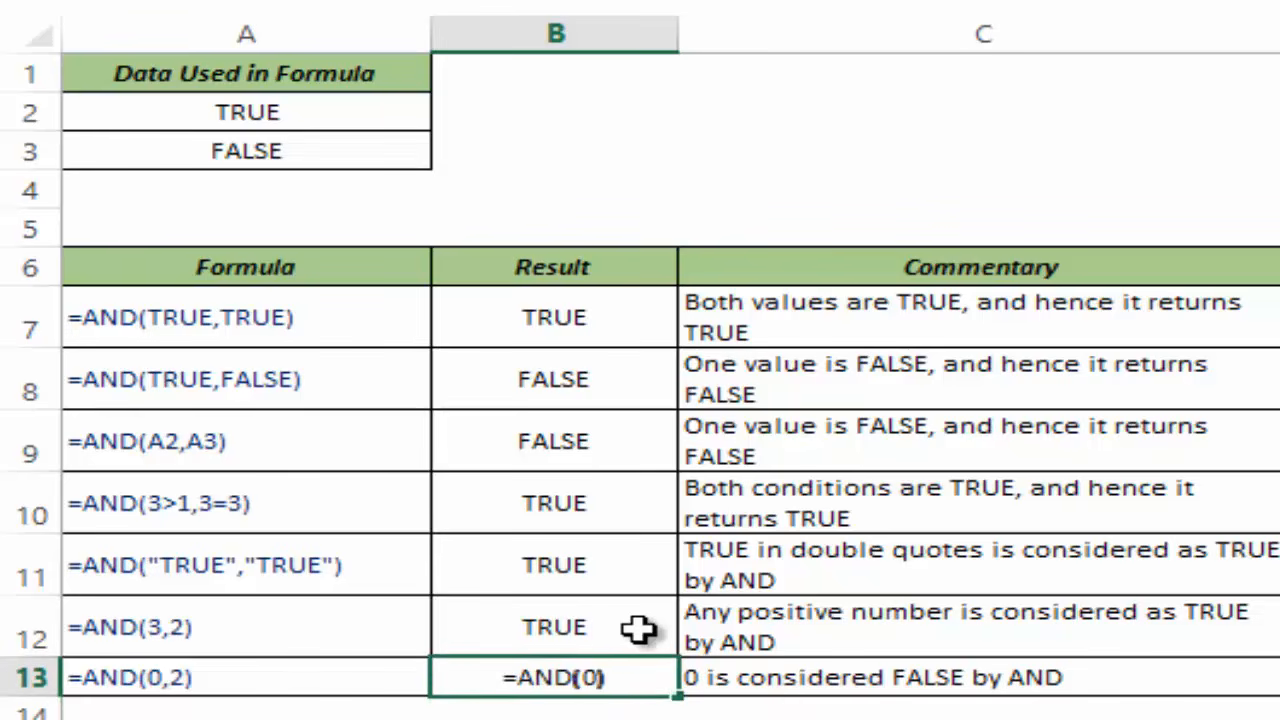
{"action": "key", "text": "Left"}
{"action": "type", "text": "1"}
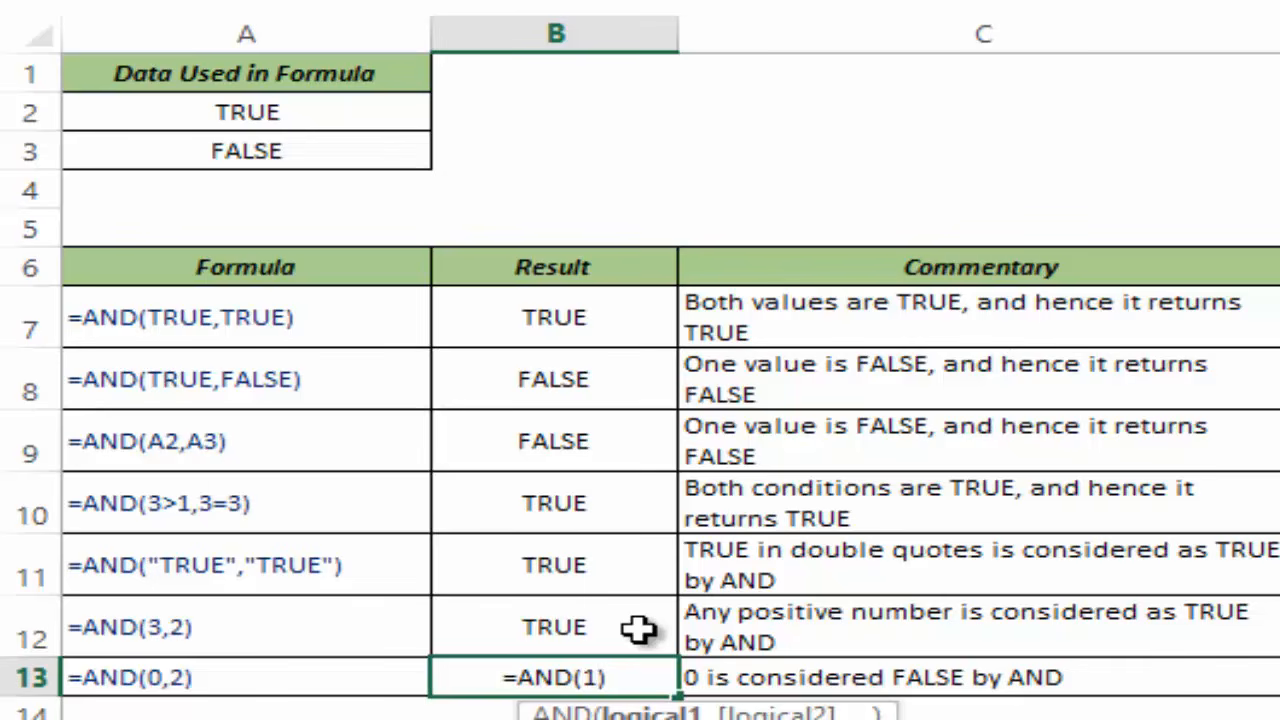
{"action": "key", "text": "Return"}
Step: Change B13's formula to =AND(2) to test another positive number
{"action": "key", "text": "Up"}
{"action": "key", "text": "F2"}
{"action": "key", "text": "Return"}
Step: Set the argument of B13's formula to the decimal 1.5 and commit =AND(1.5)
{"action": "key", "text": "Up"}
{"action": "key", "text": "F2"}
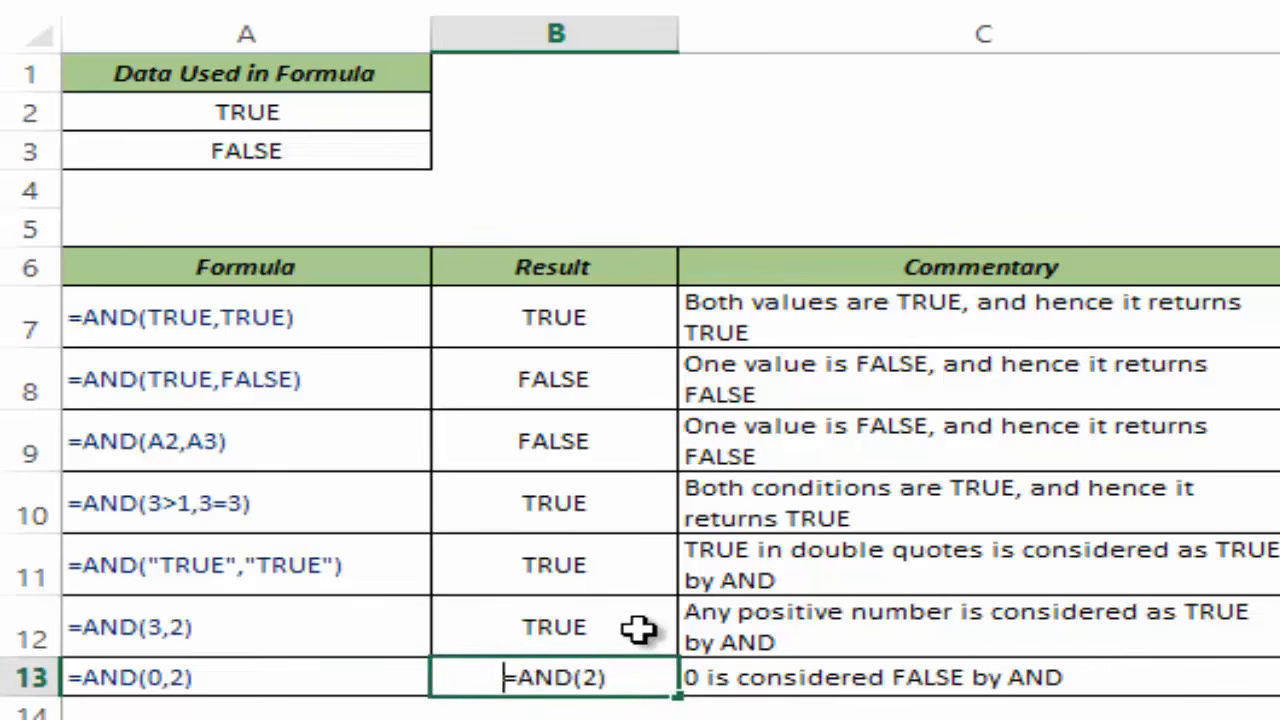
{"action": "key", "text": "Left"}
{"action": "key", "text": "shift+Left"}
{"action": "type", "text": "1.5"}
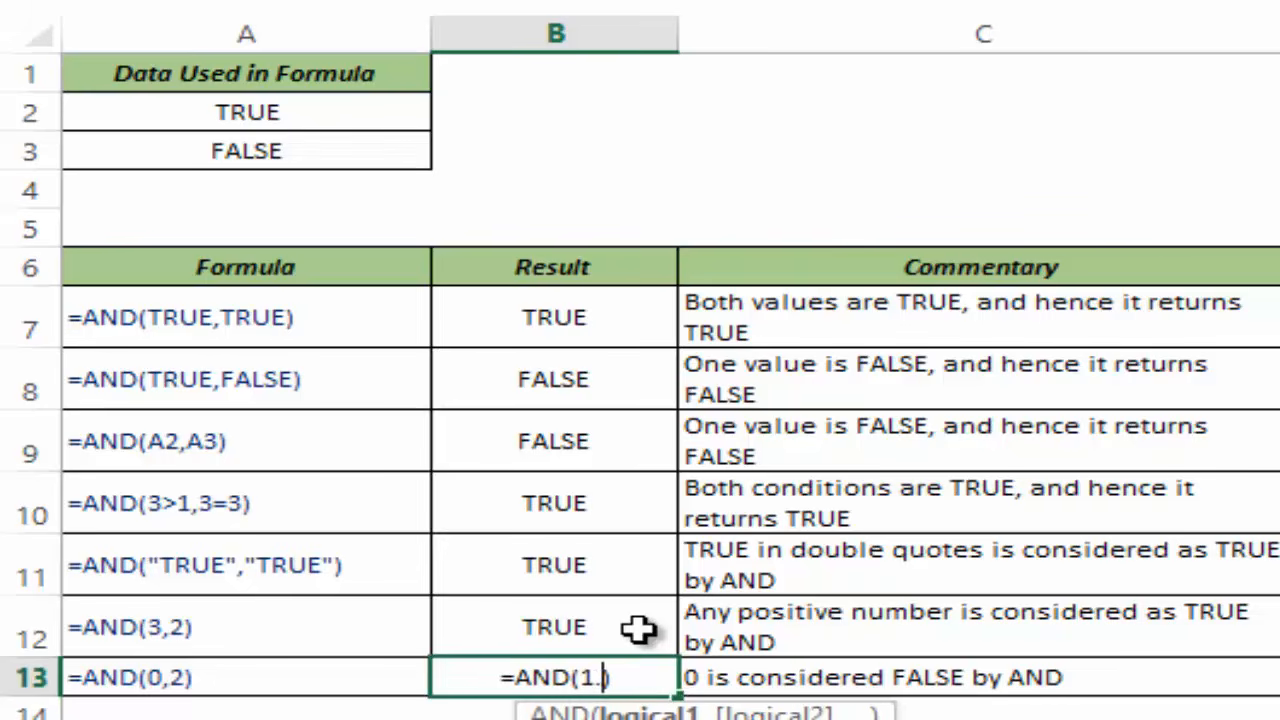
{"action": "key", "text": "Return"}
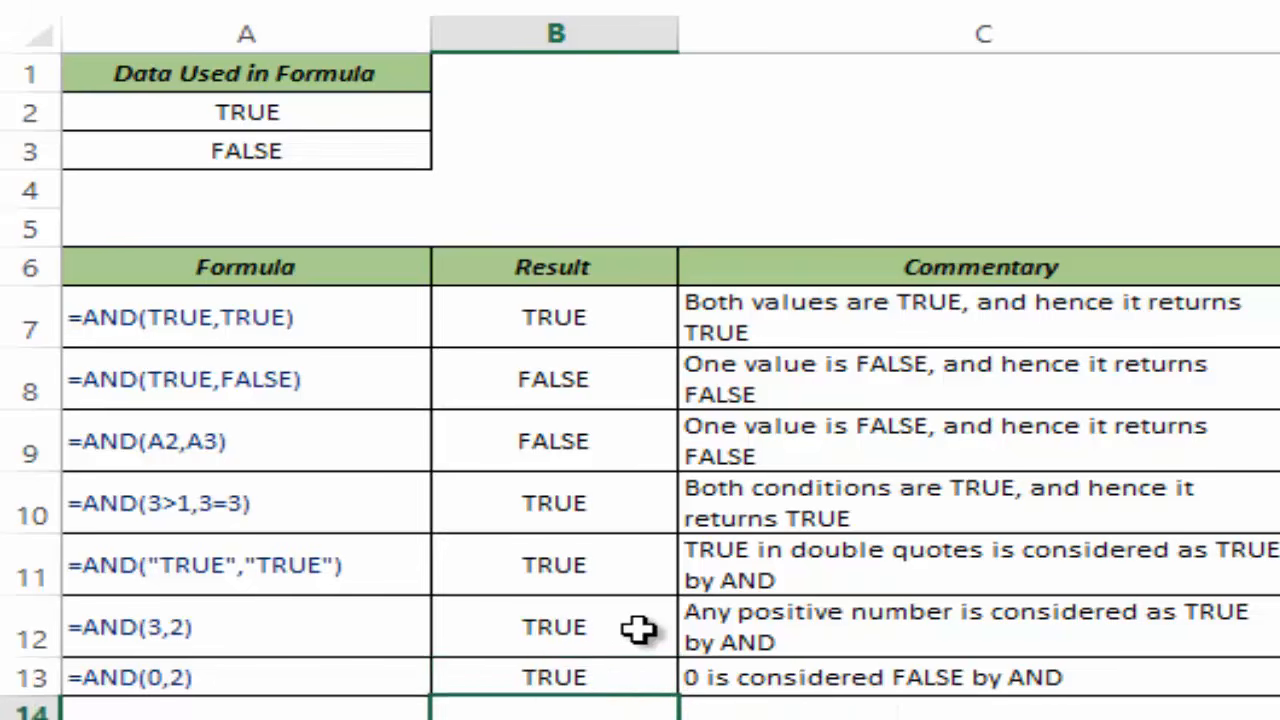
Step: Edit B13's formula to =AND(0.5) to test a fraction below 1
{"action": "key", "text": "Up"}
{"action": "key", "text": "F2"}
{"action": "key", "text": "Left"}
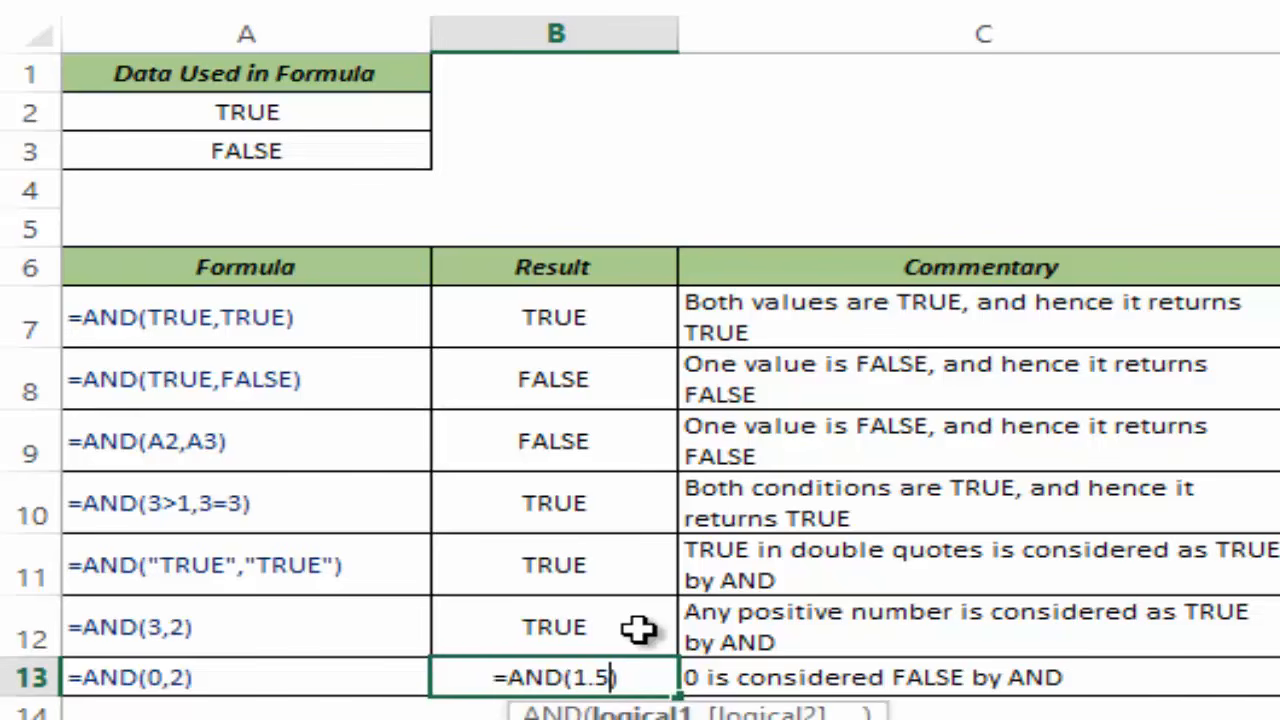
{"action": "key", "text": "shift+Left"}
{"action": "type", "text": "0"}
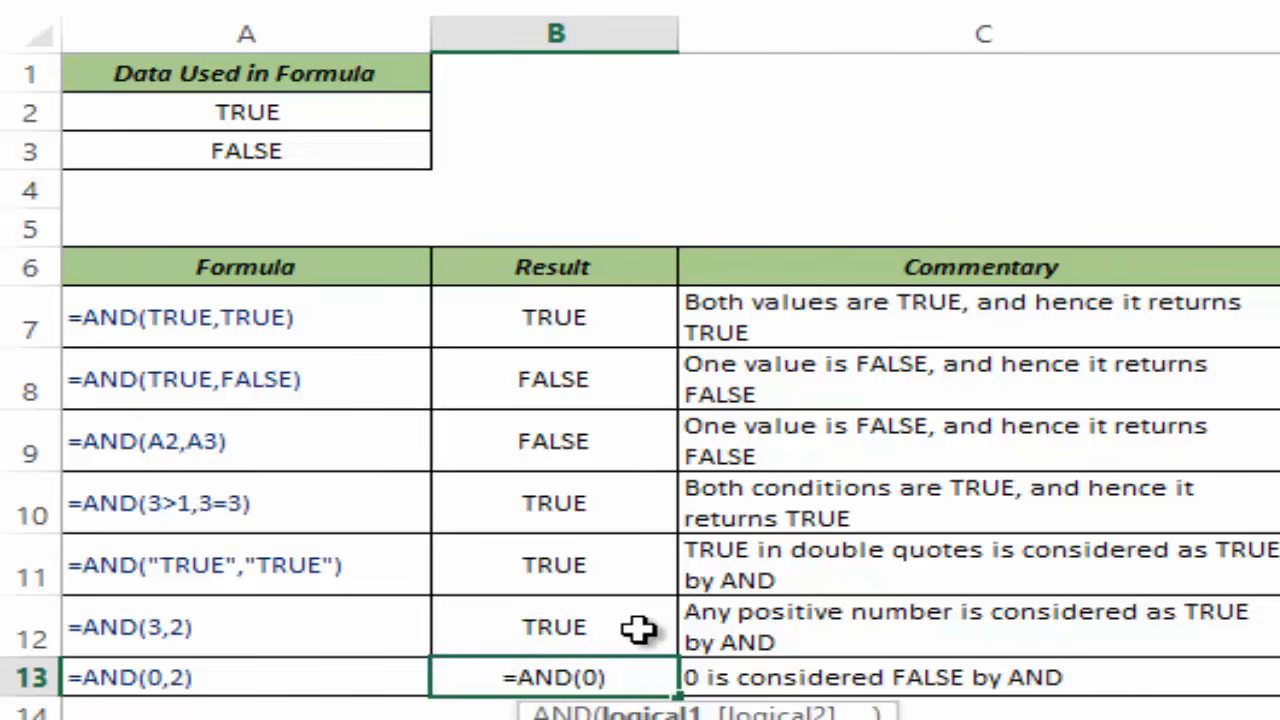
{"action": "type", "text": ".5"}
{"action": "key", "text": "Return"}
Step: Edit B13's formula to =AND(0.1), commit it and reselect the cell
{"action": "key", "text": "Up"}
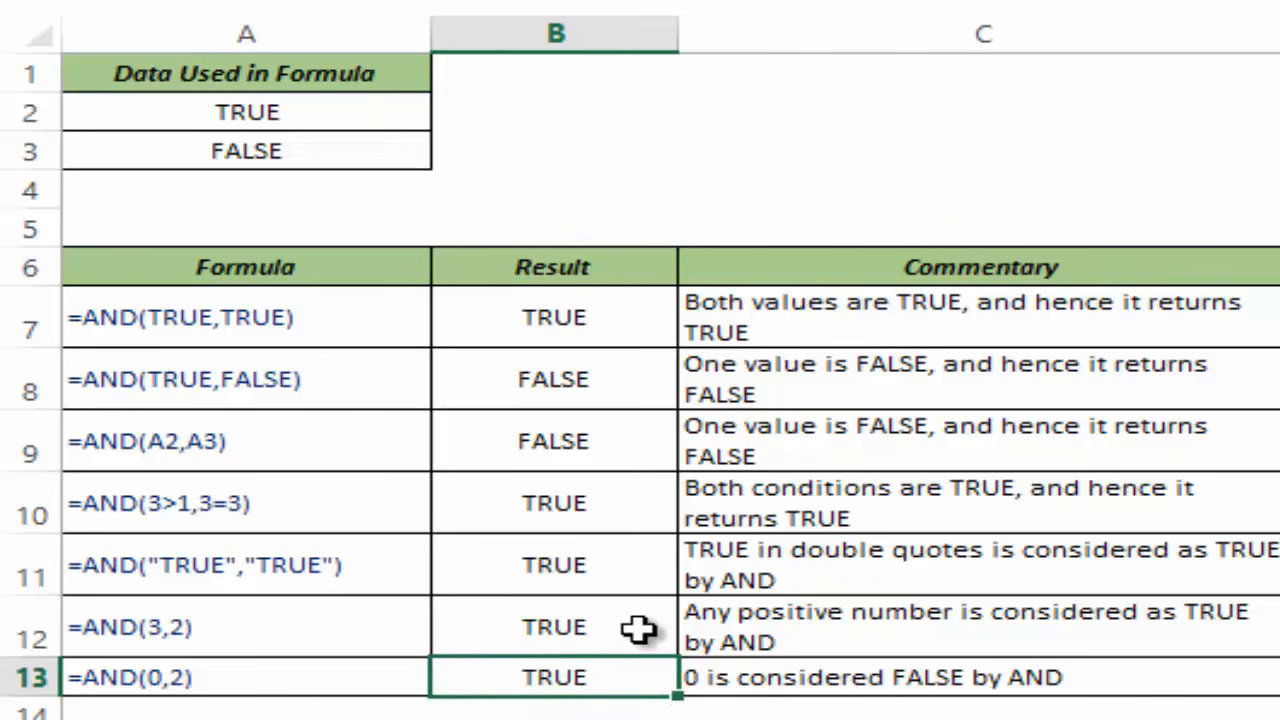
{"action": "key", "text": "F2"}
{"action": "key", "text": "Left"}
{"action": "key", "text": "shift+Left"}
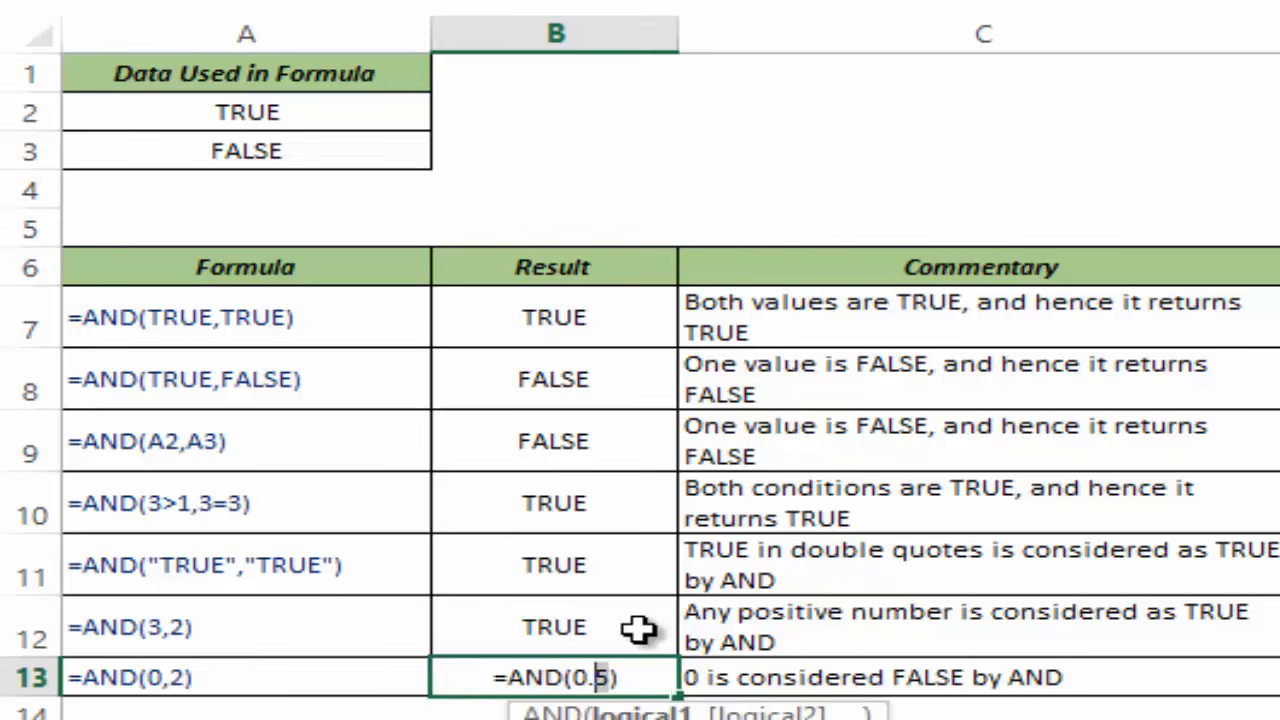
{"action": "key", "text": "shift+Left"}
{"action": "key", "text": "BackSpace"}
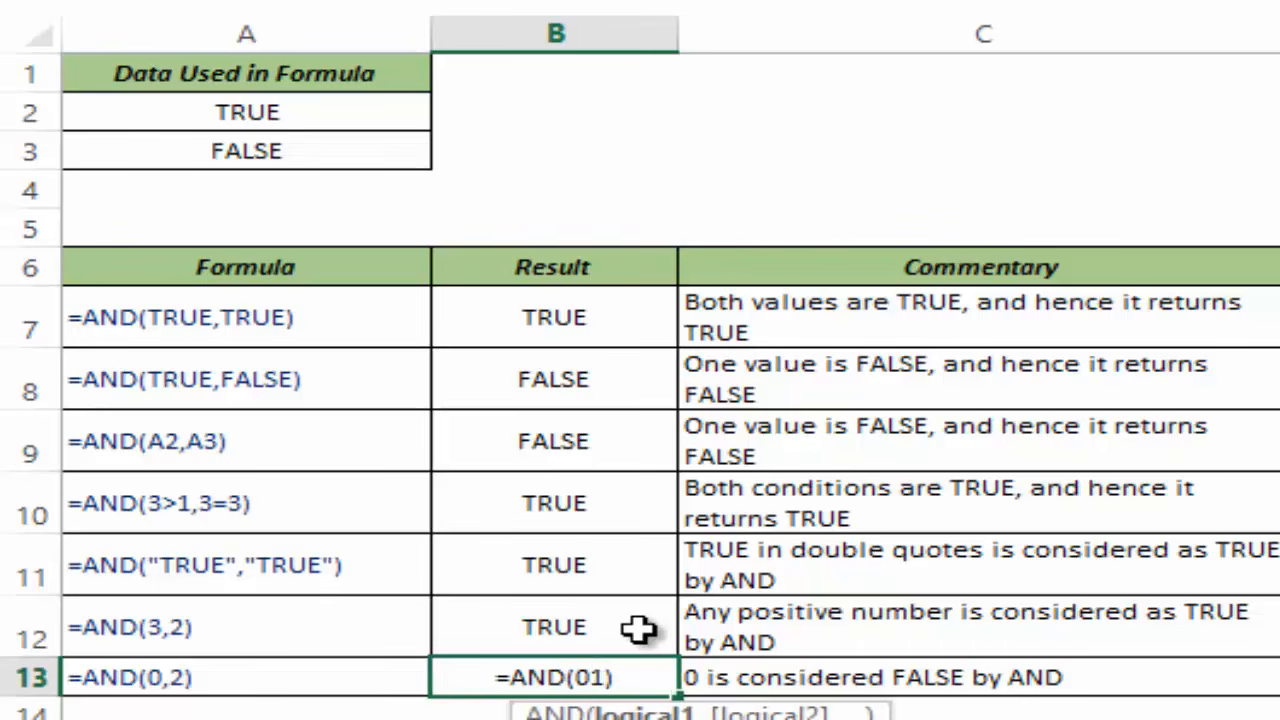
{"action": "type", "text": ".1"}
{"action": "key", "text": "Return"}
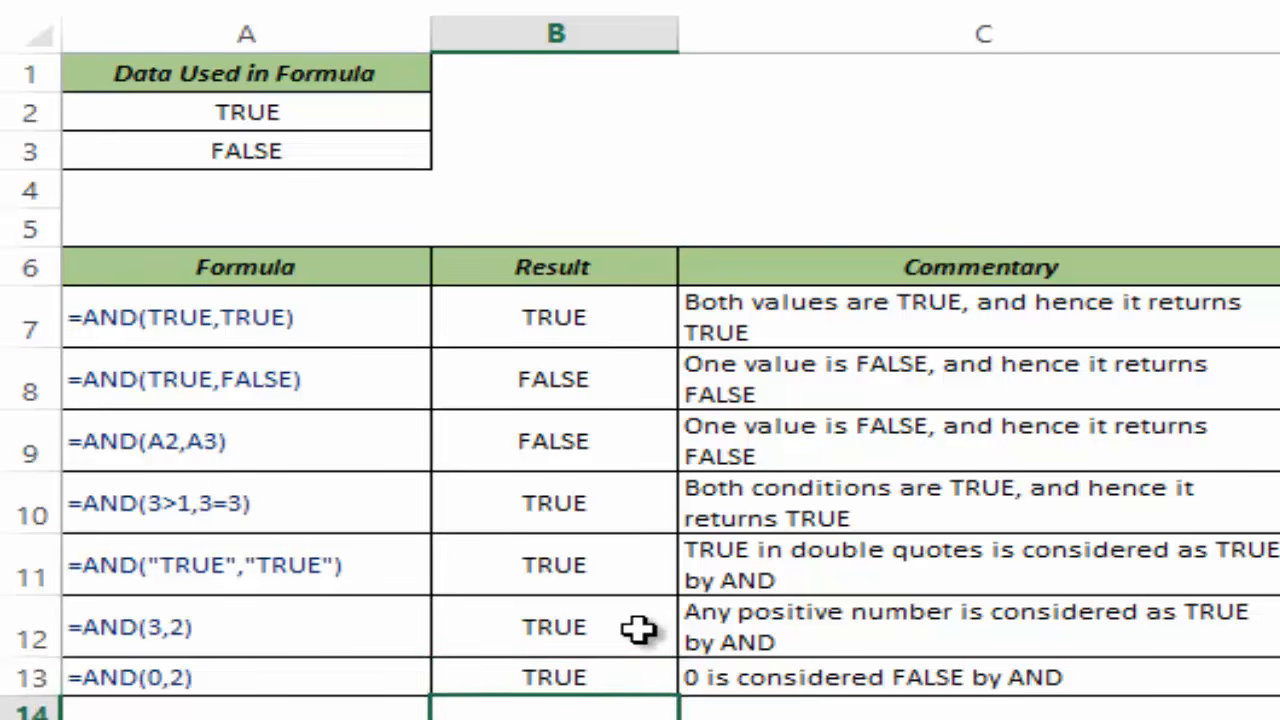
{"action": "key", "text": "Up"}
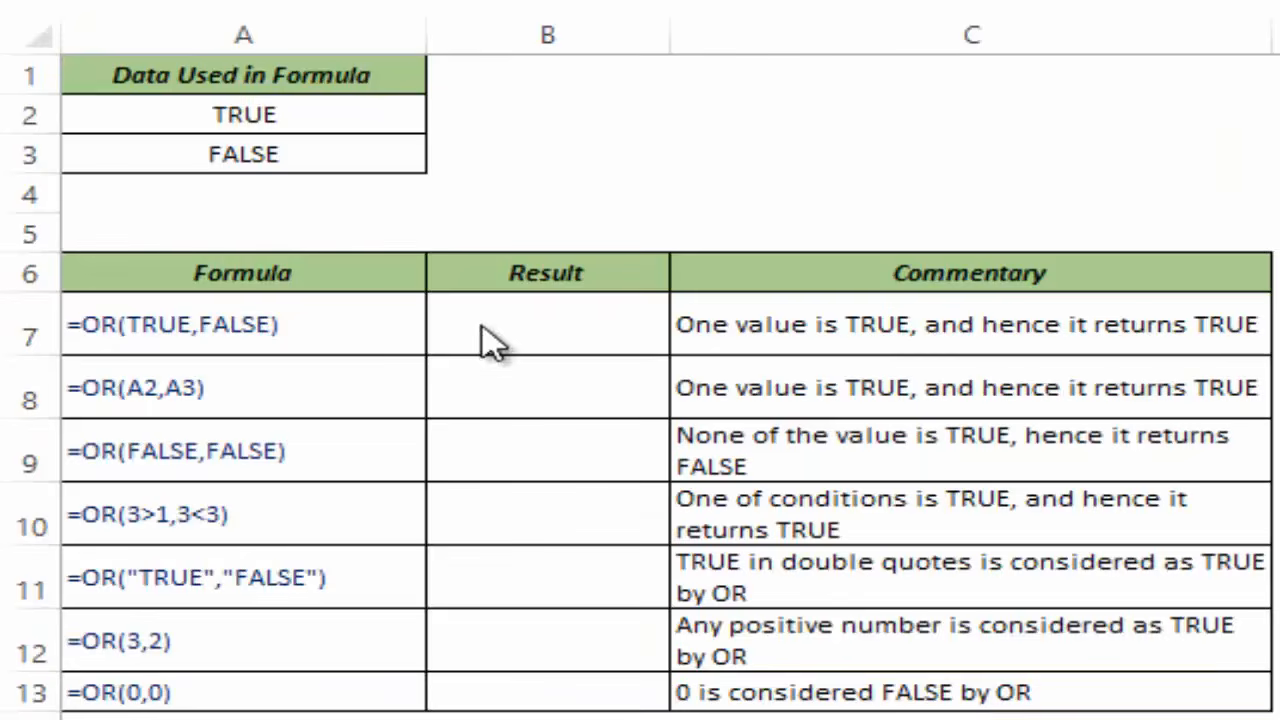
Step: Start an OR formula in cell B7 of the OR table with TRUE as its first argument, leaving the cell in edit mode
{"action": "left_click", "coordinate": [486, 323]}
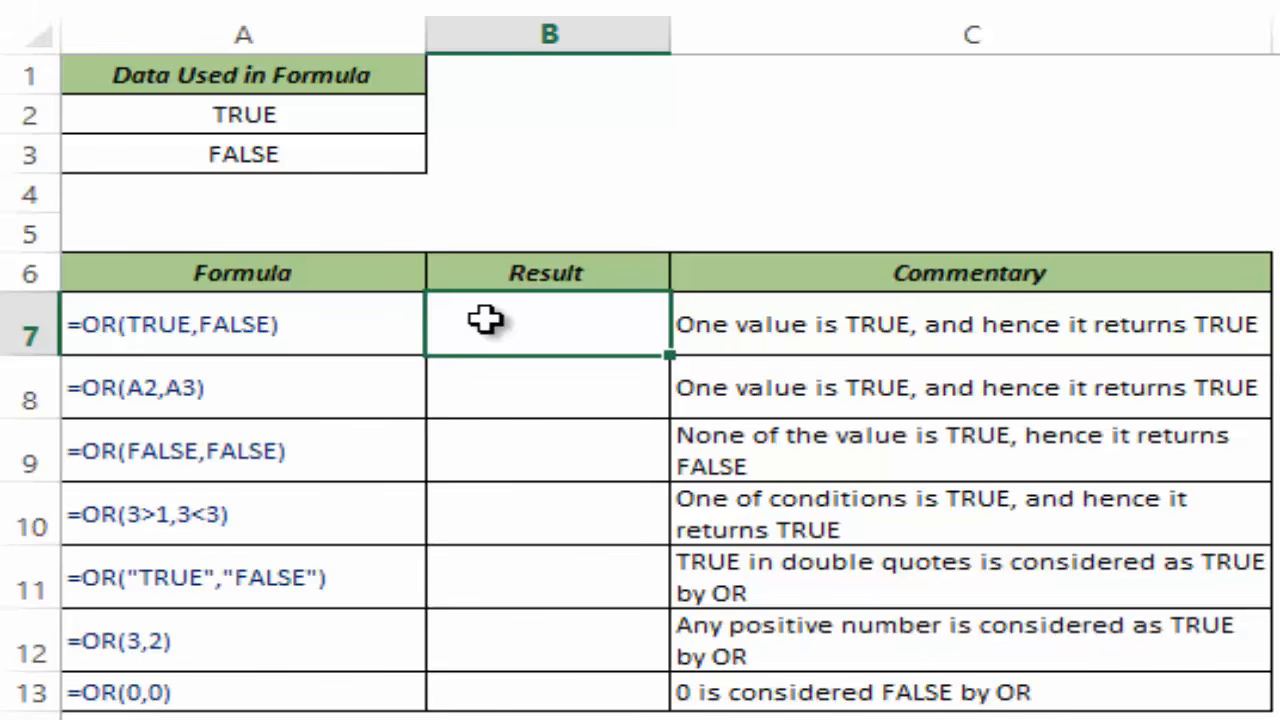
{"action": "type", "text": "=Or"}
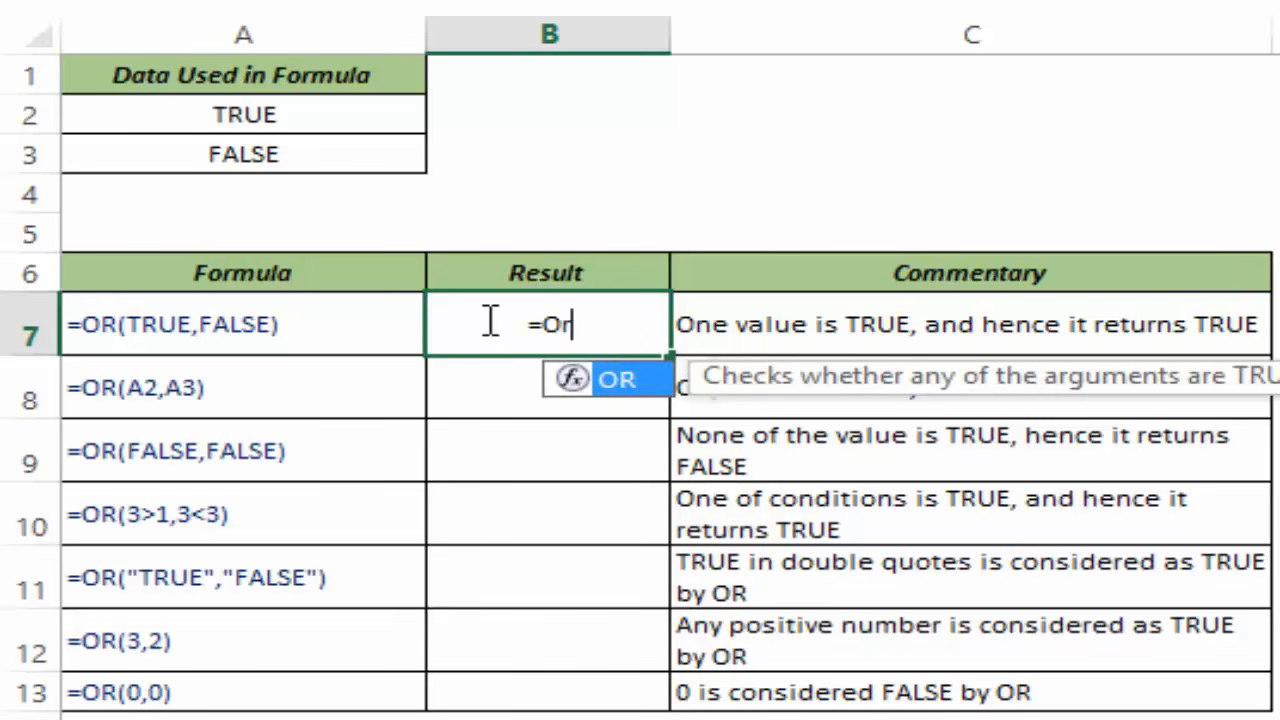
{"action": "key", "text": "Tab"}
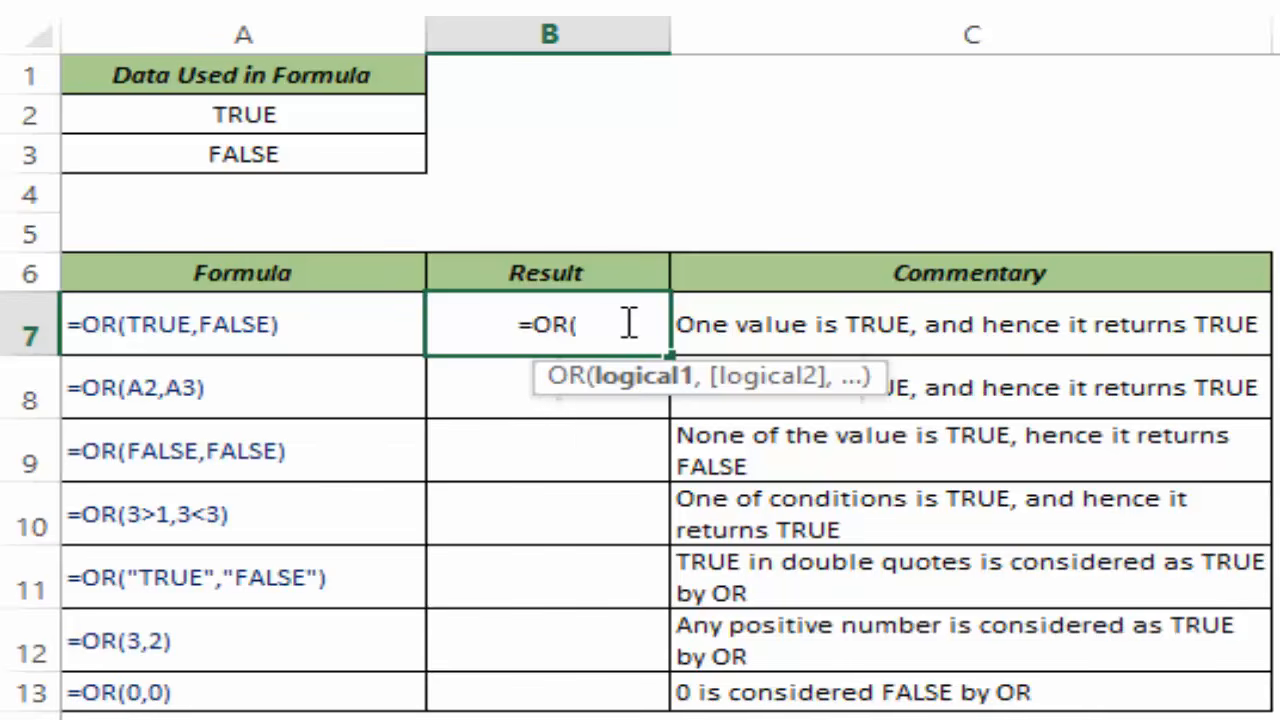
{"action": "type", "text": "TRUE"}
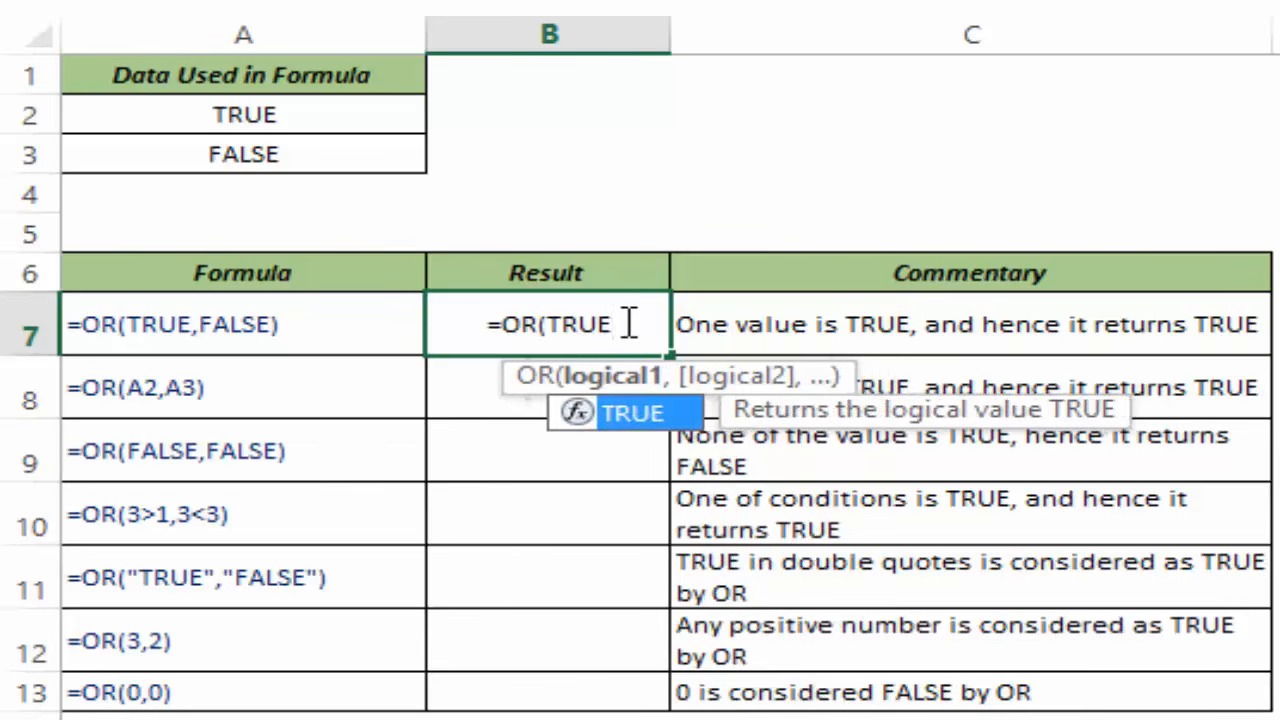
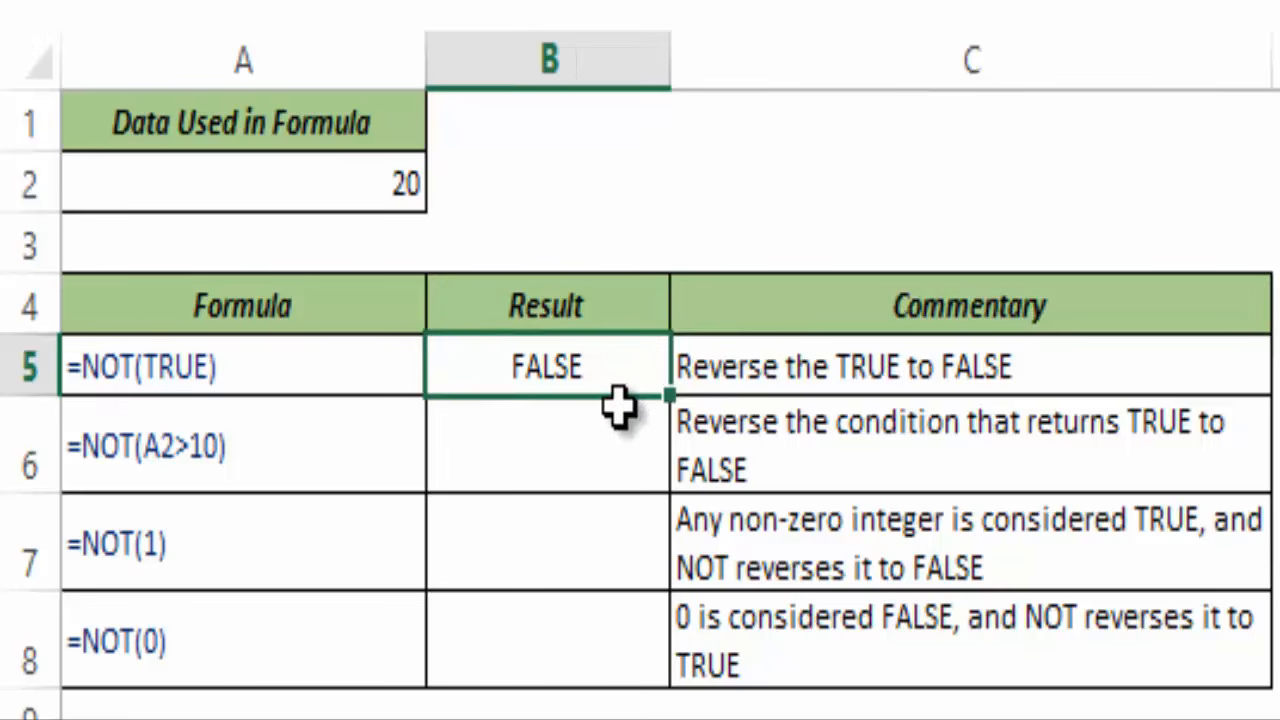
Step: Overwrite cell B5 of the NOT table with the formula =NOT(FALSE), and select cell B6
{"action": "type", "text": "=nOT"}
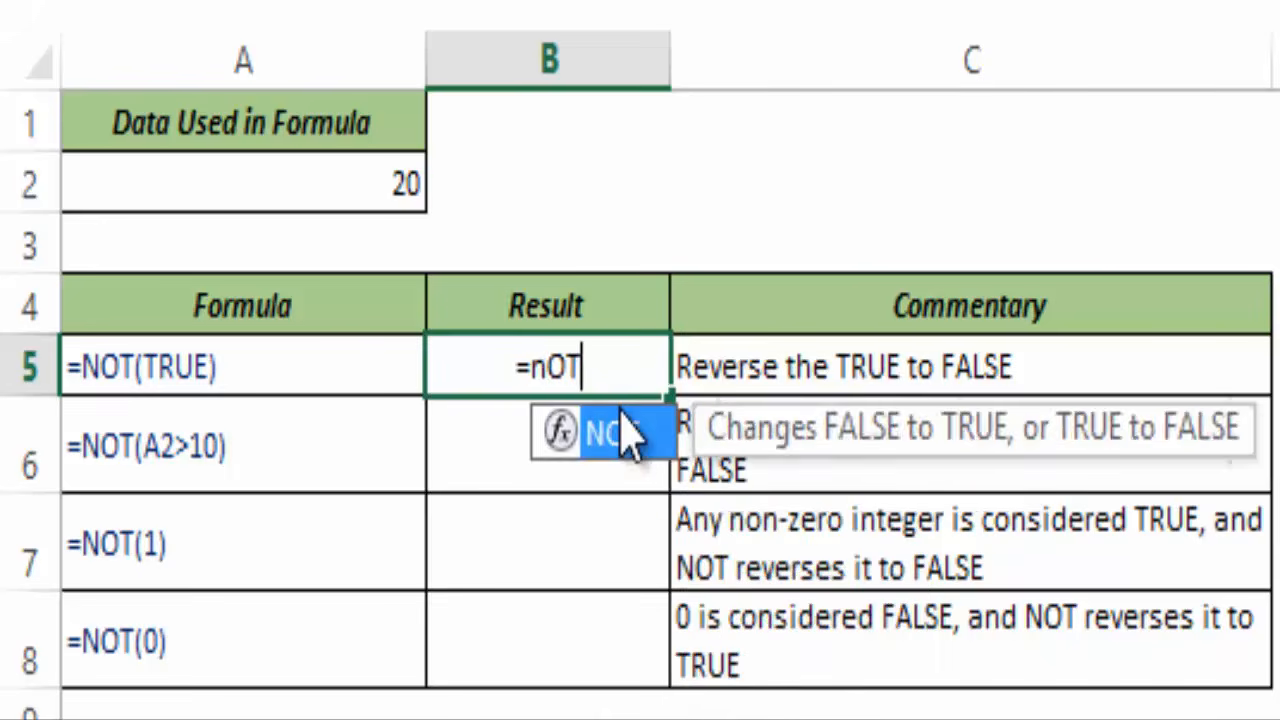
{"action": "key", "text": "Tab"}
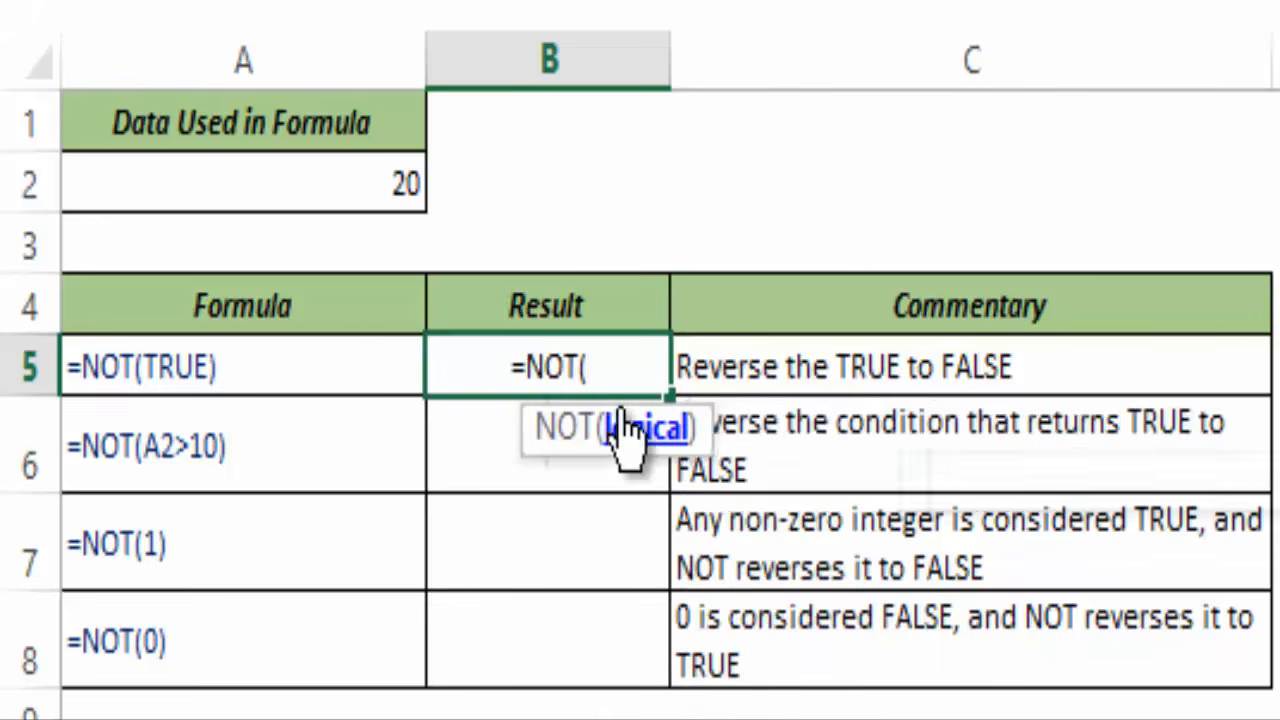
{"action": "type", "text": "fALSE"}
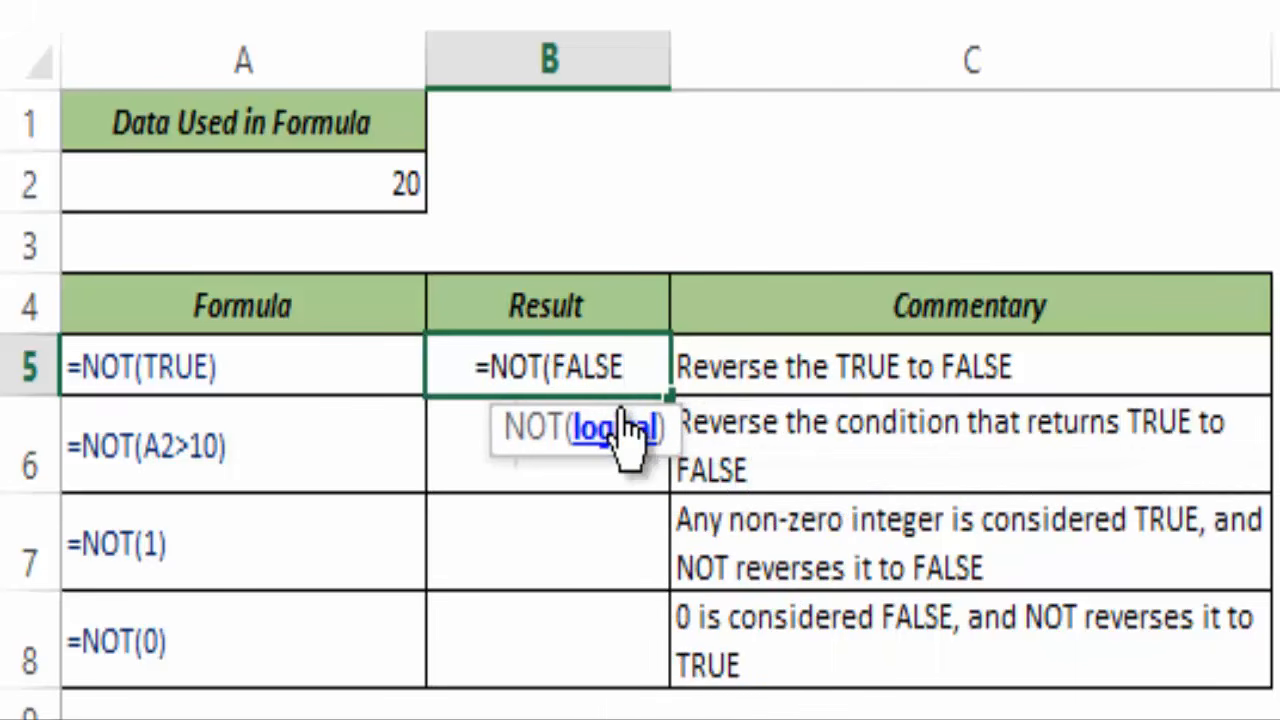
{"action": "type", "text": ")"}
{"action": "key", "text": "Return"}
{"action": "key", "text": "Up"}
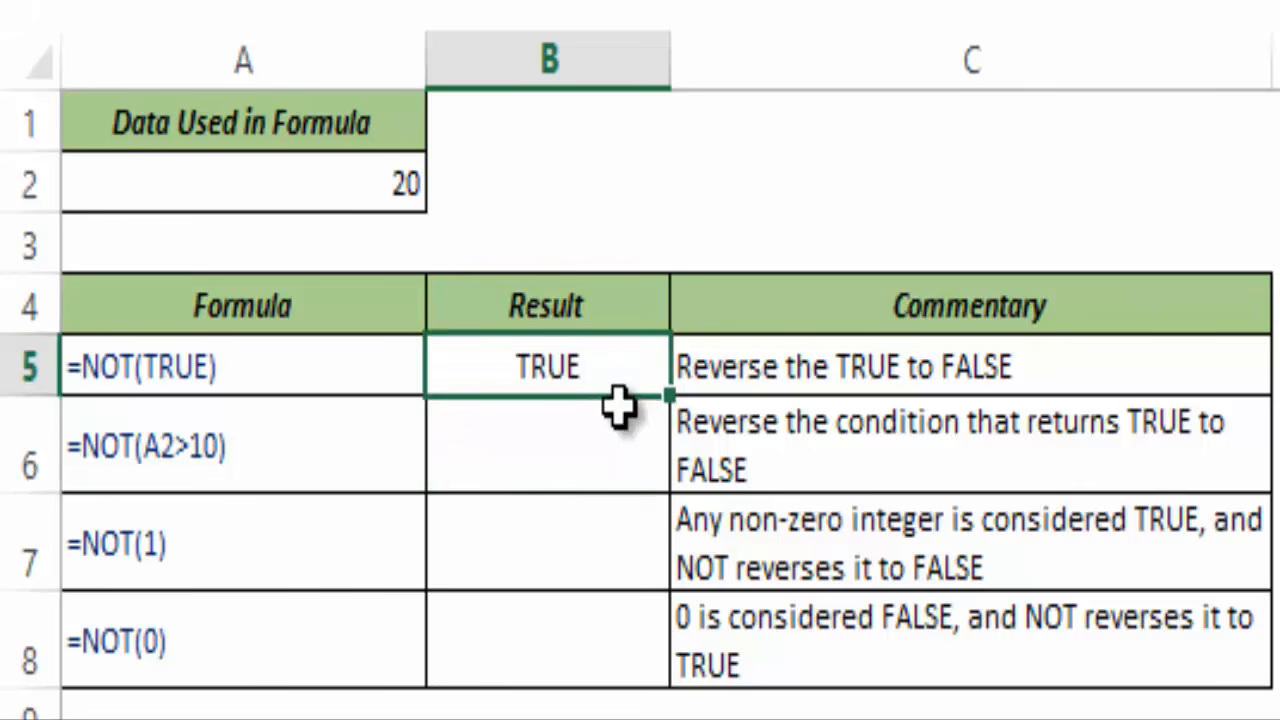
{"action": "left_click", "coordinate": [616, 445]}
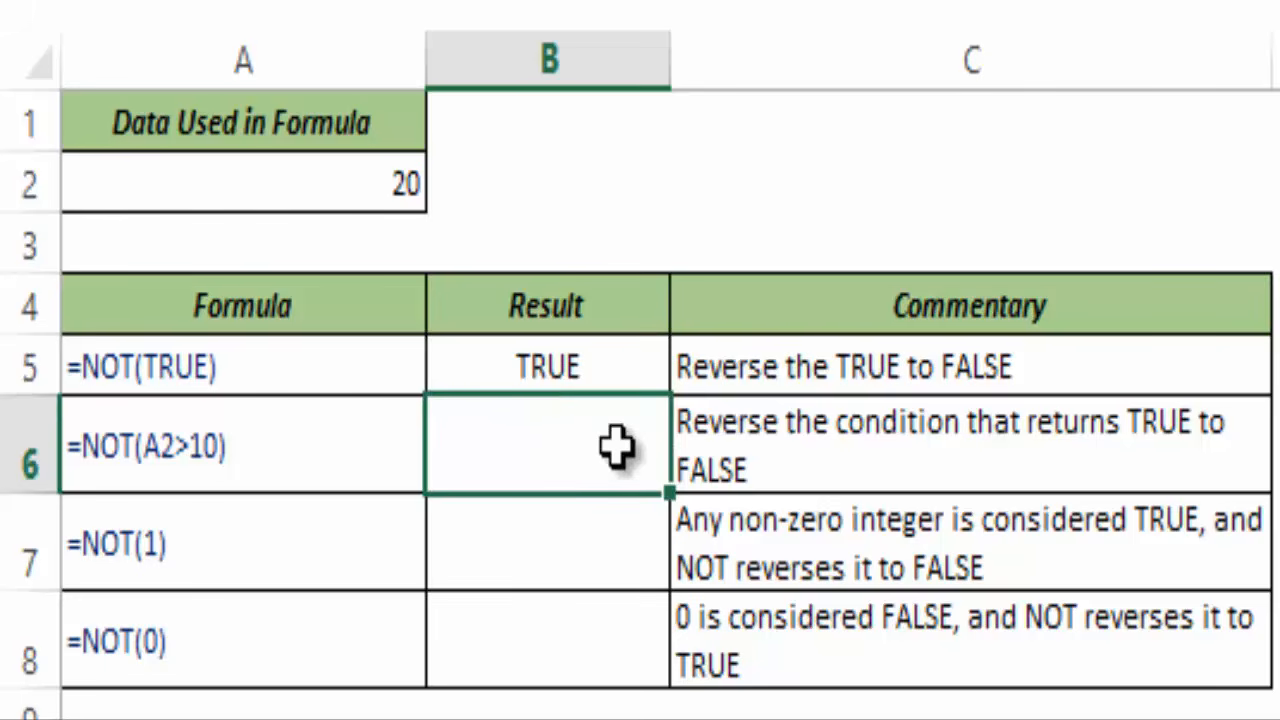
Step: Write the formula =NOT(A2>10) in cell B6 of the NOT table, leaving the cell in edit mode
{"action": "type", "text": "=not"}
{"action": "key", "text": "Tab"}
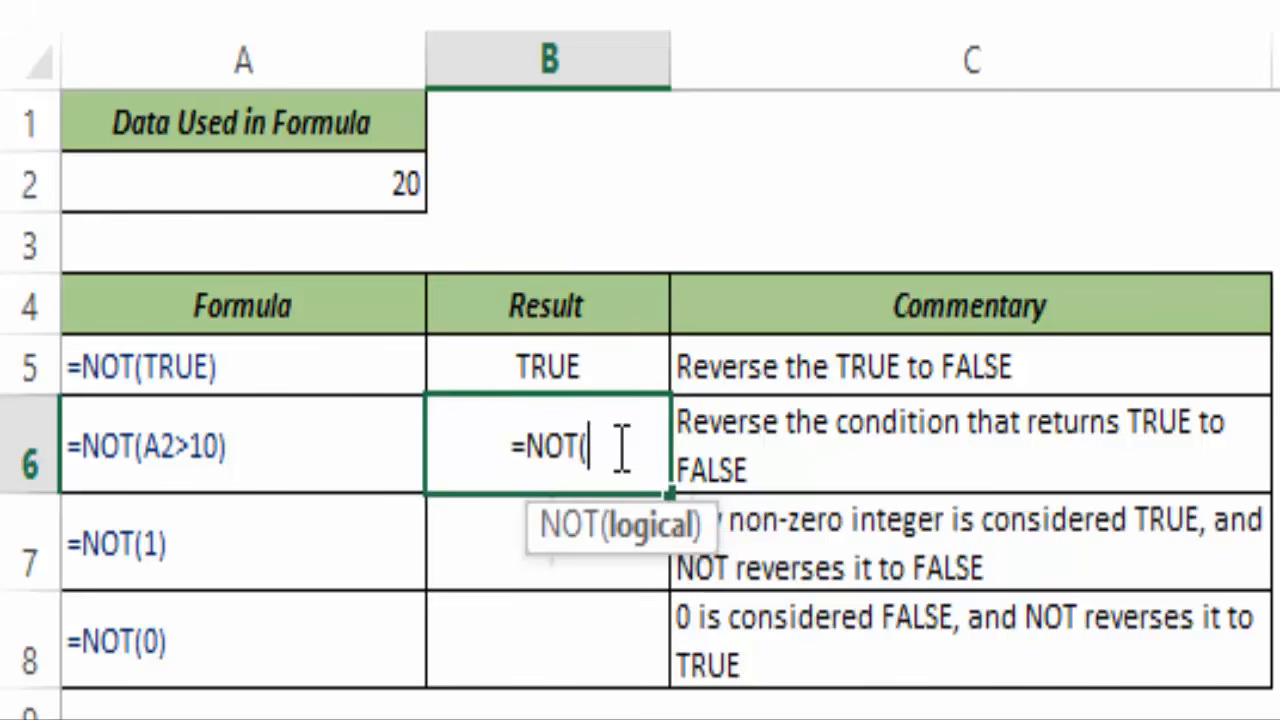
{"action": "left_click", "coordinate": [354, 191]}
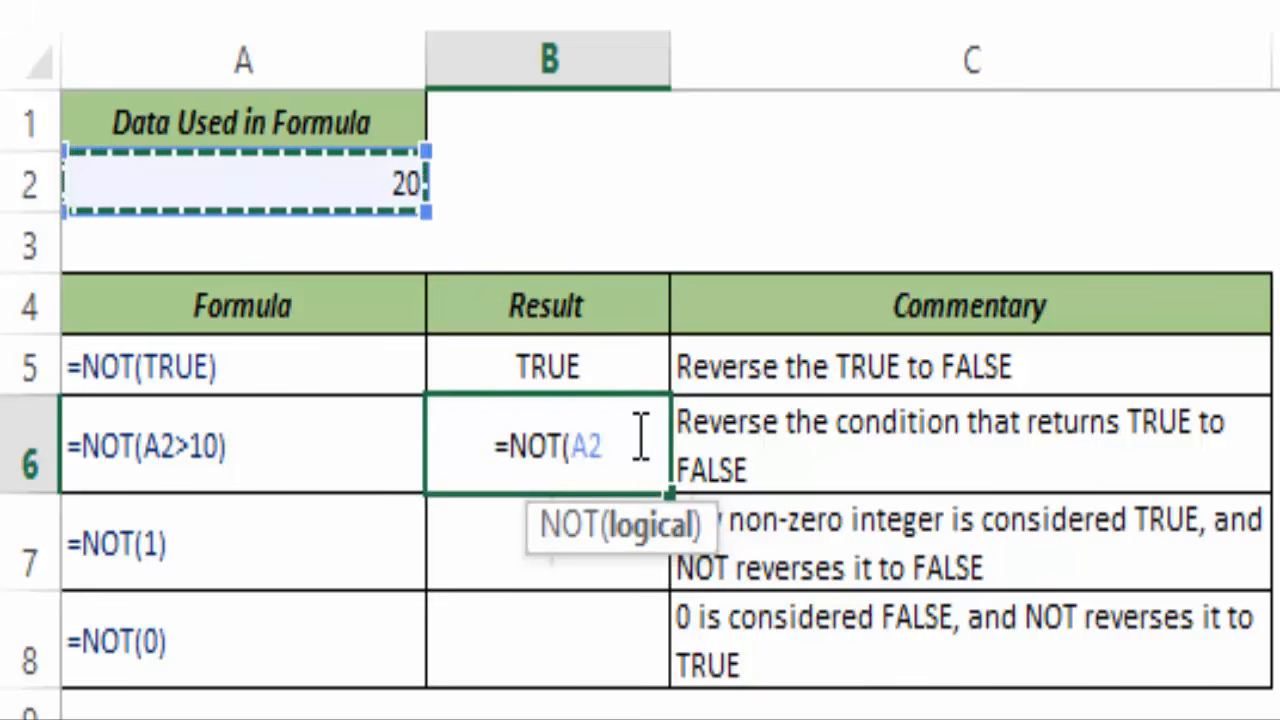
{"action": "type", "text": ">"}
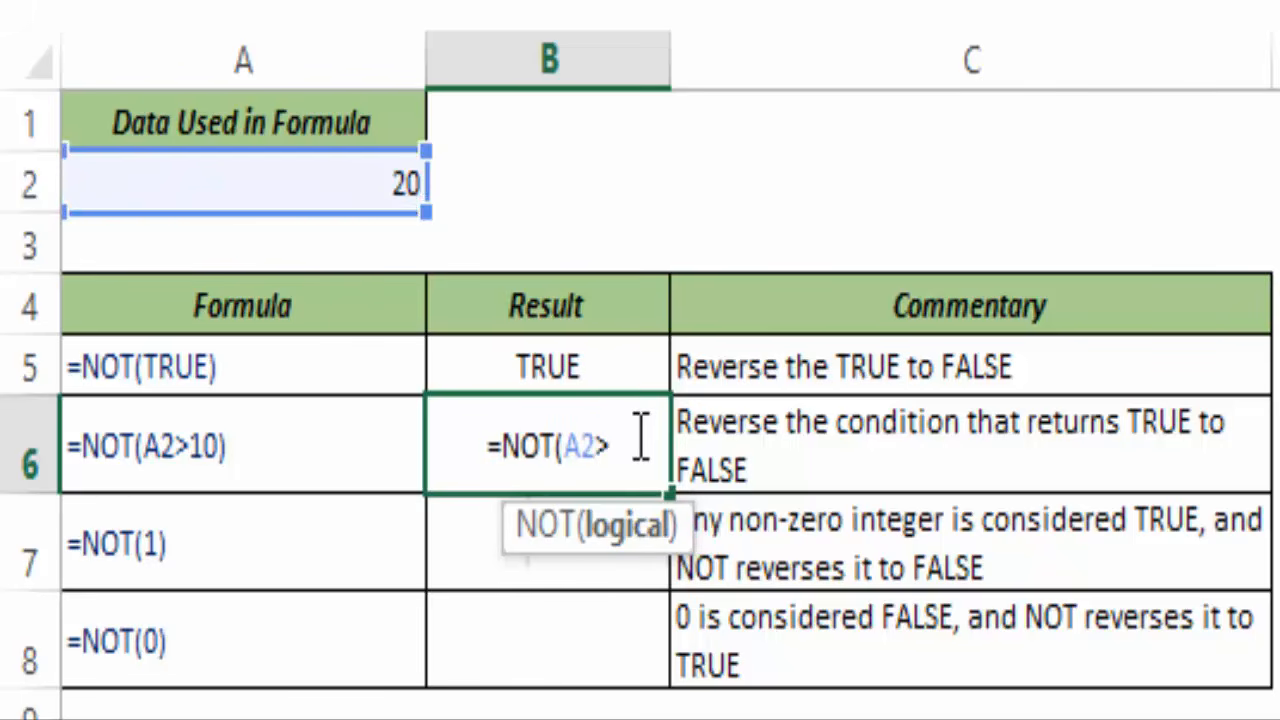
{"action": "type", "text": "10)"}
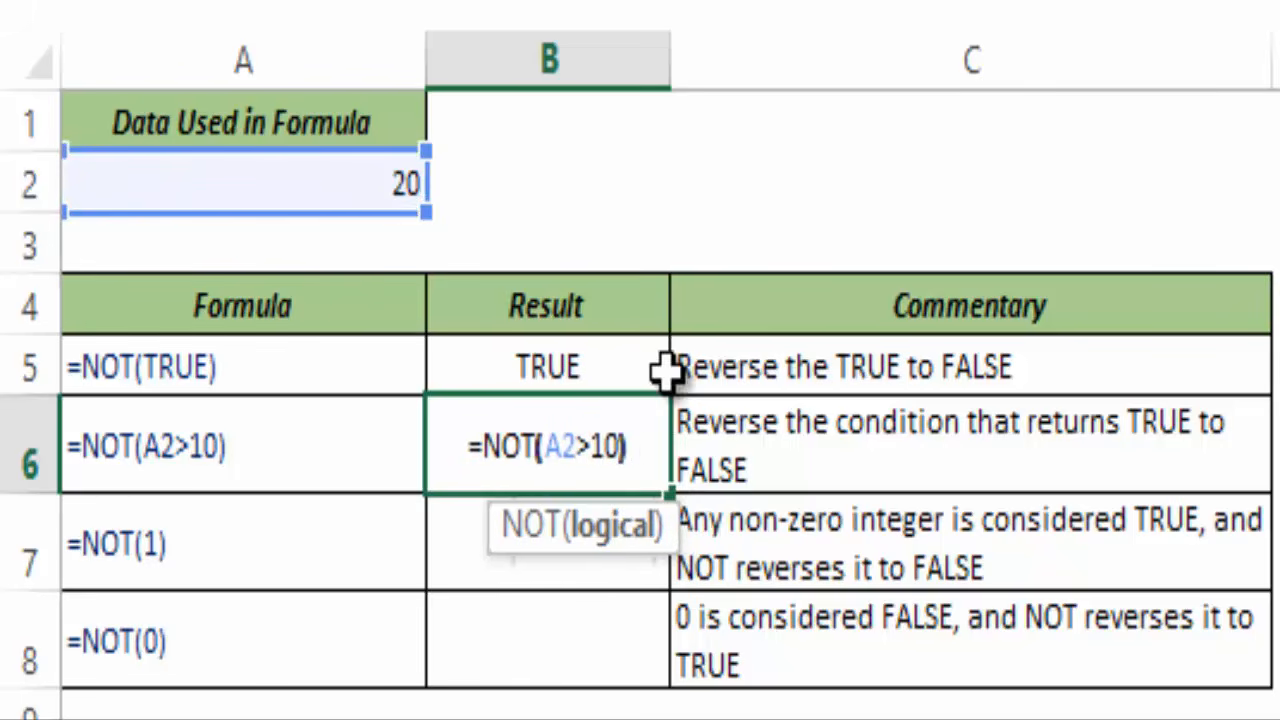
Step: Evaluate the A2>10 argument in place within B6's formula, then restore the condition and commit the formula
{"action": "left_click_drag", "start_coordinate": [546, 447], "coordinate": [620, 447]}
{"action": "type", "text": "TRUE"}
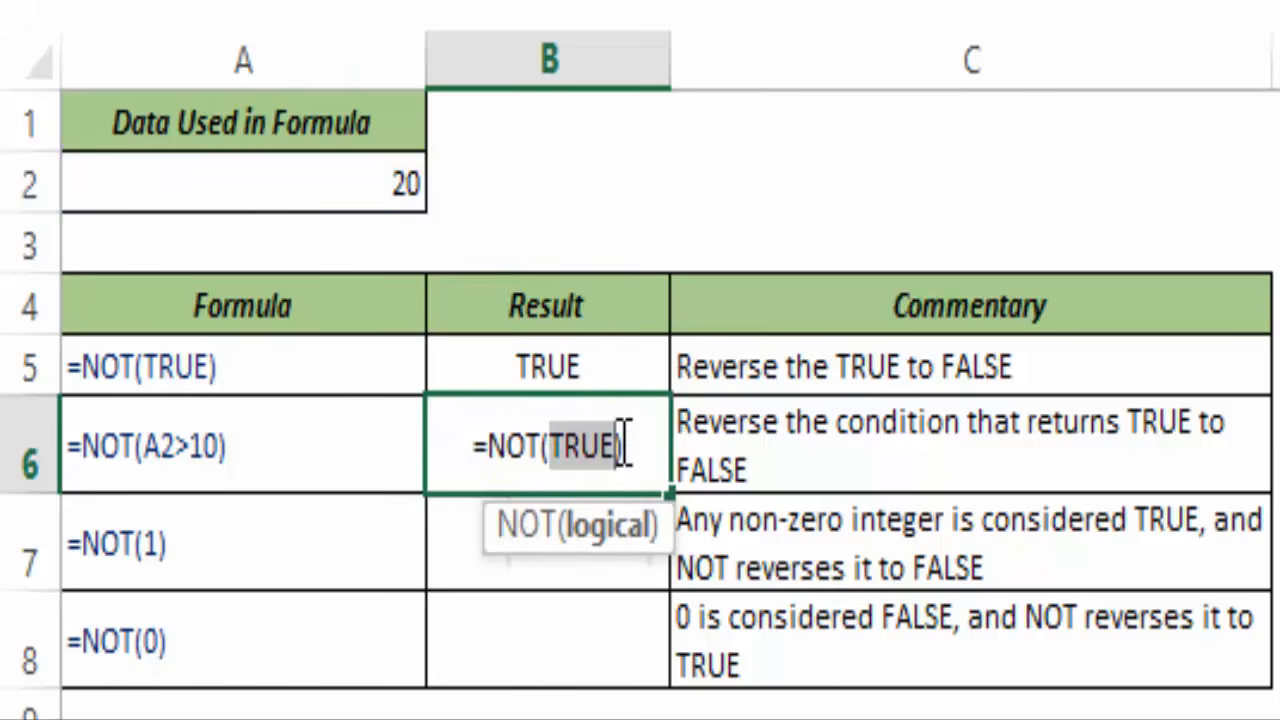
{"action": "left_click", "coordinate": [620, 441]}
{"action": "key", "text": "ctrl+z"}
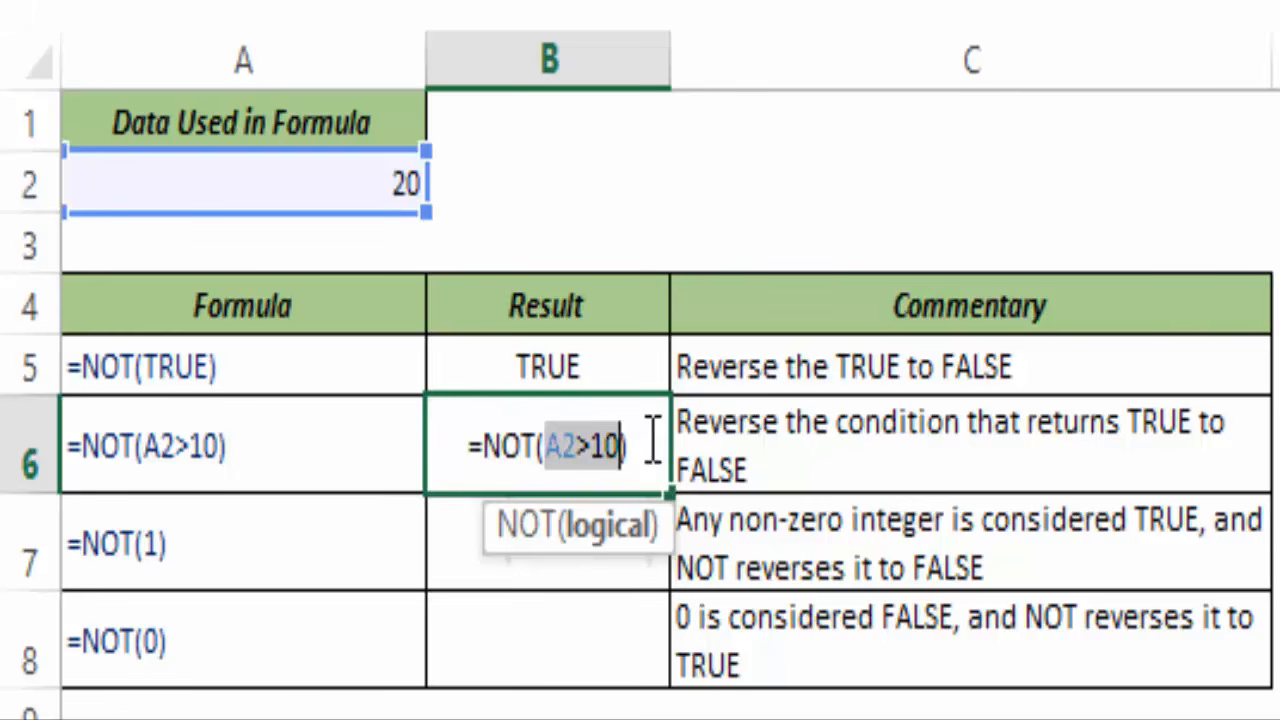
{"action": "left_click", "coordinate": [651, 440]}
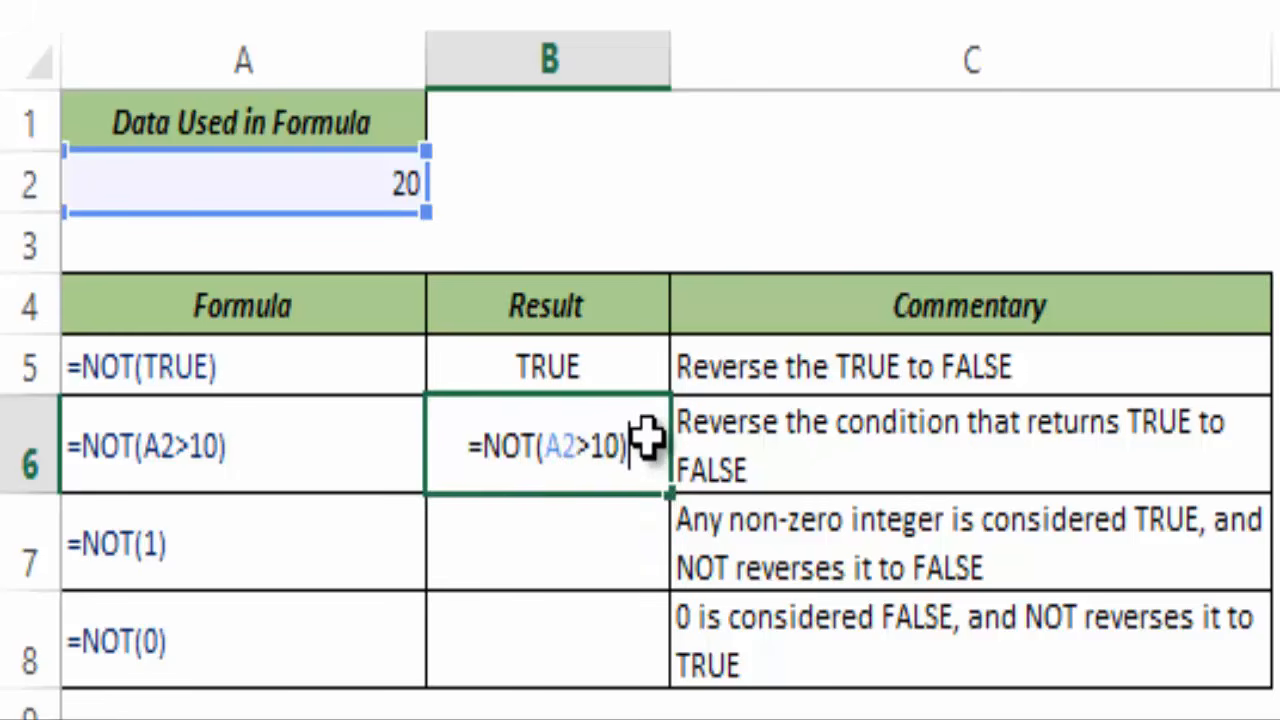
{"action": "key", "text": "Return"}
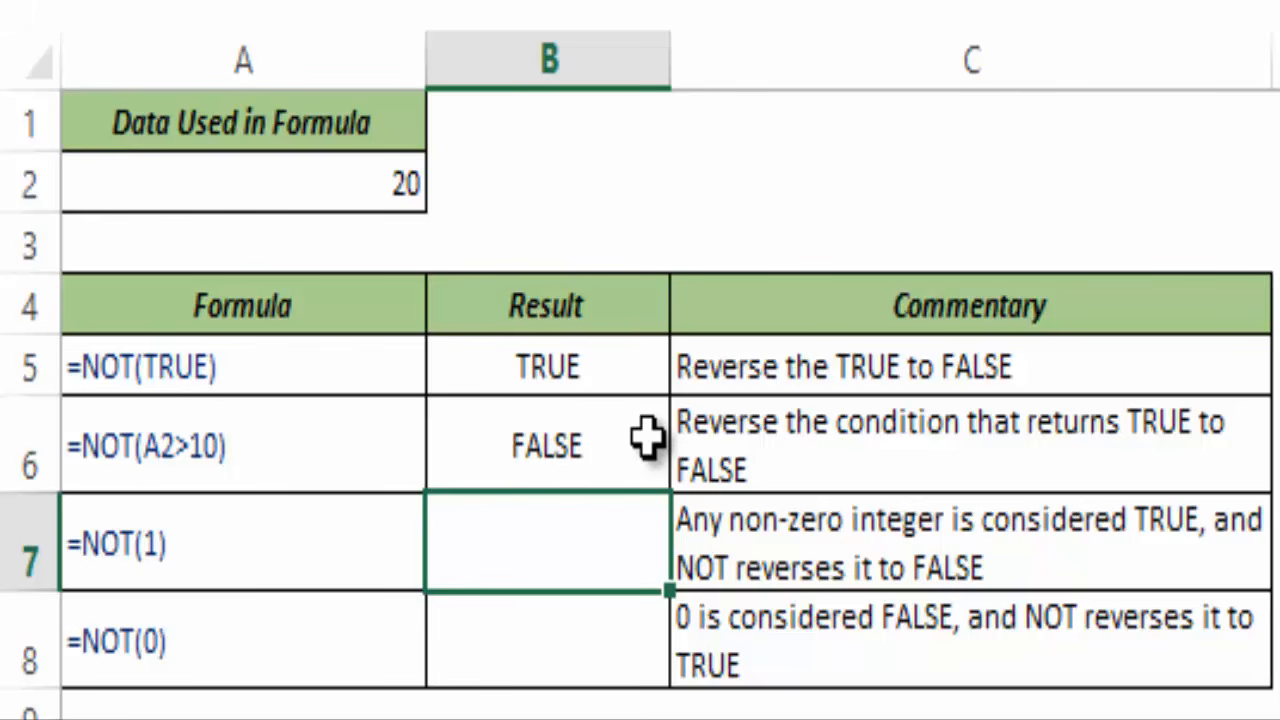
Step: Enter the formula =NOT(1) in cell B7 of the NOT table and reselect the cell
{"action": "type", "text": "=nOT"}
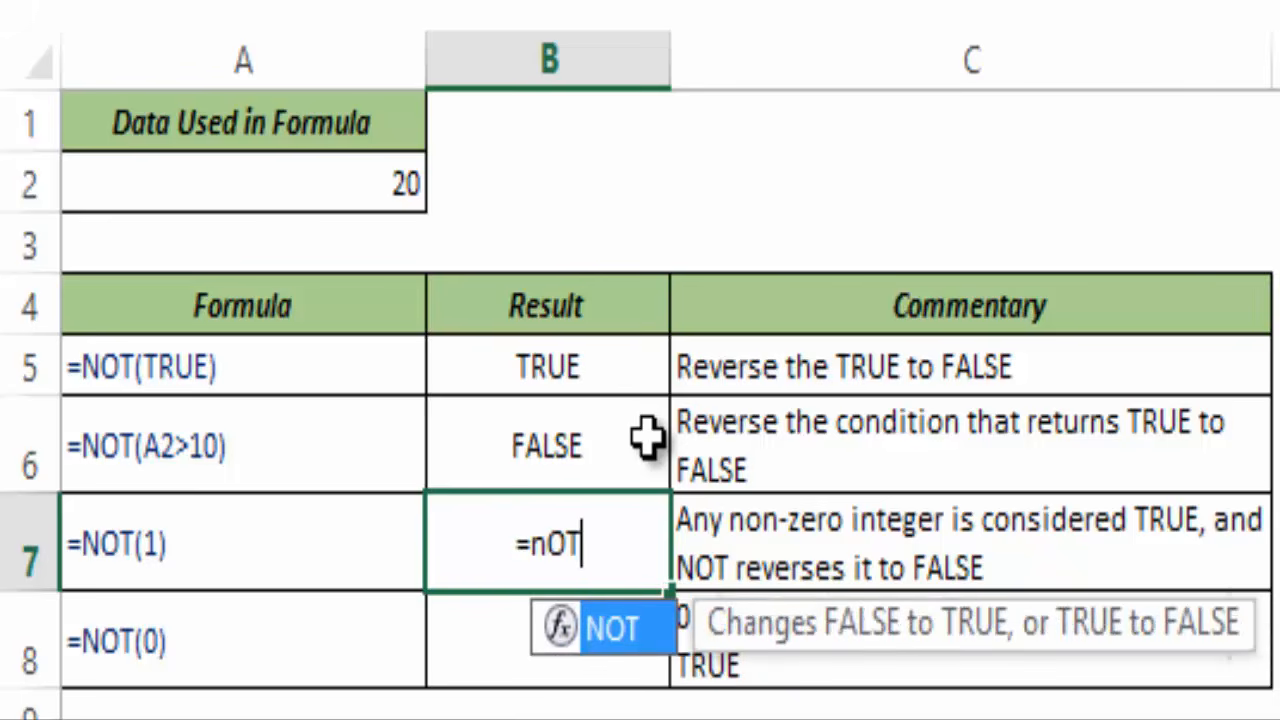
{"action": "key", "text": "Tab"}
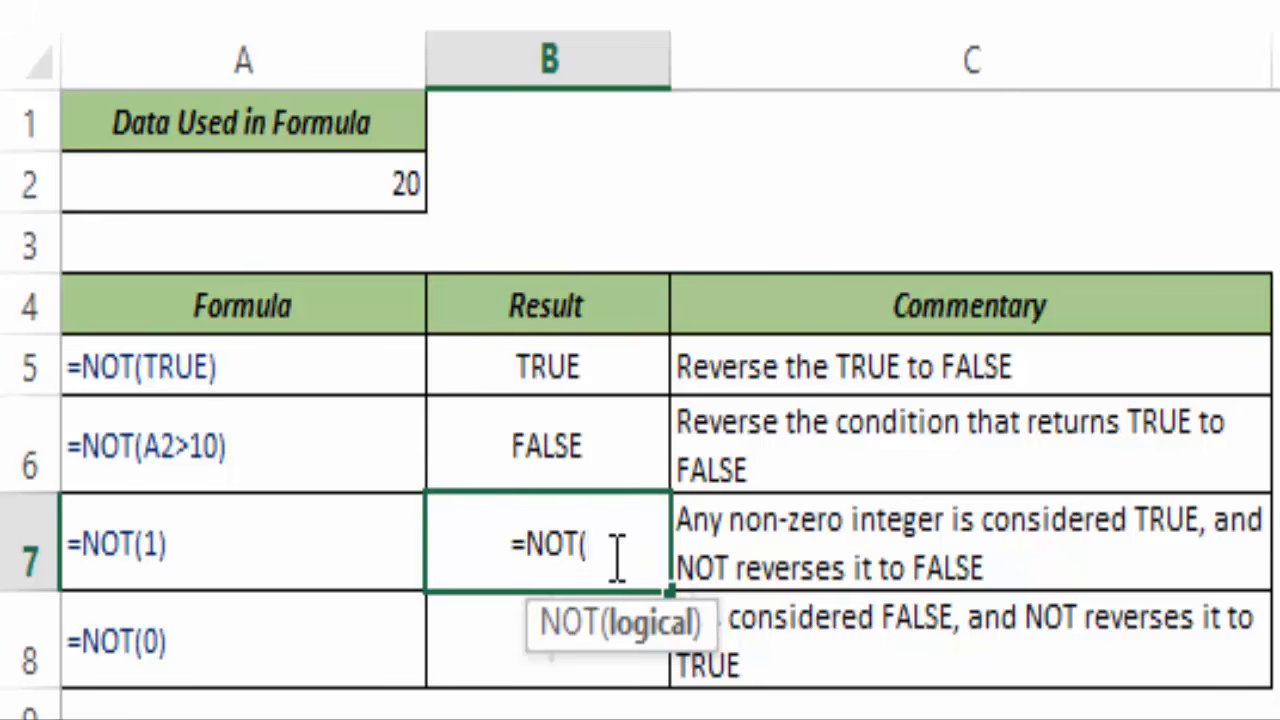
{"action": "type", "text": "1"}
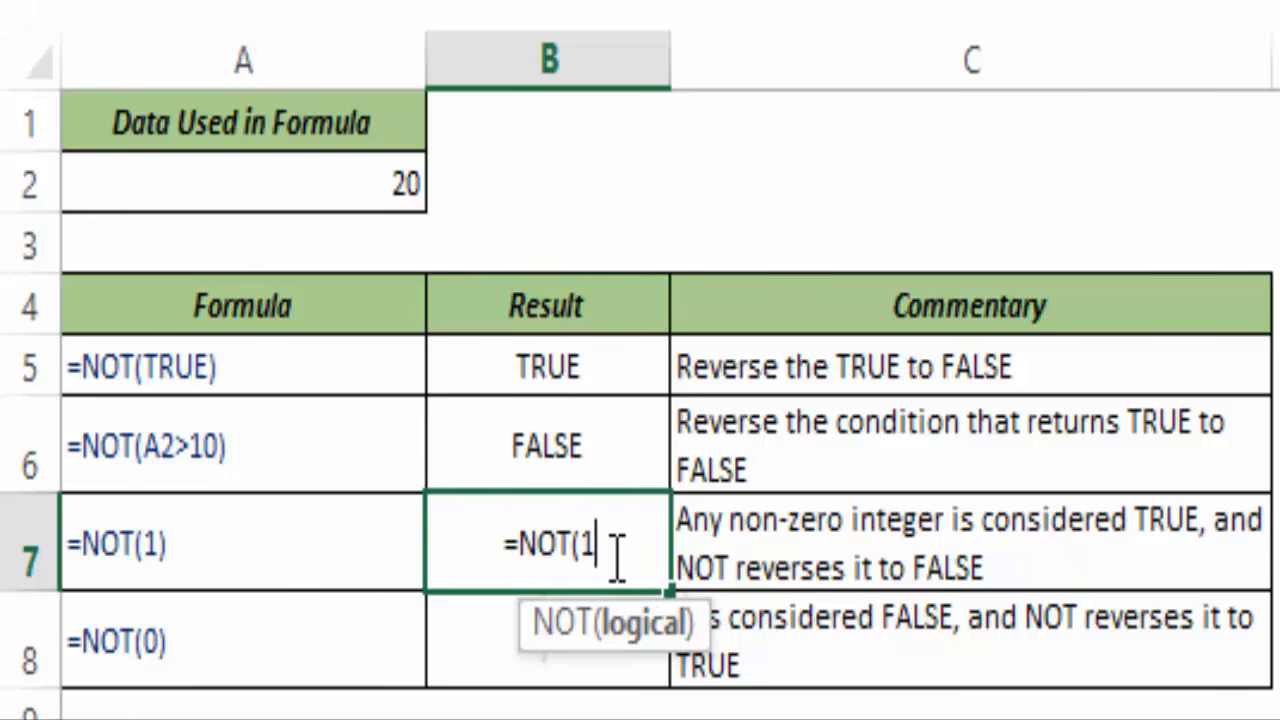
{"action": "type", "text": ")"}
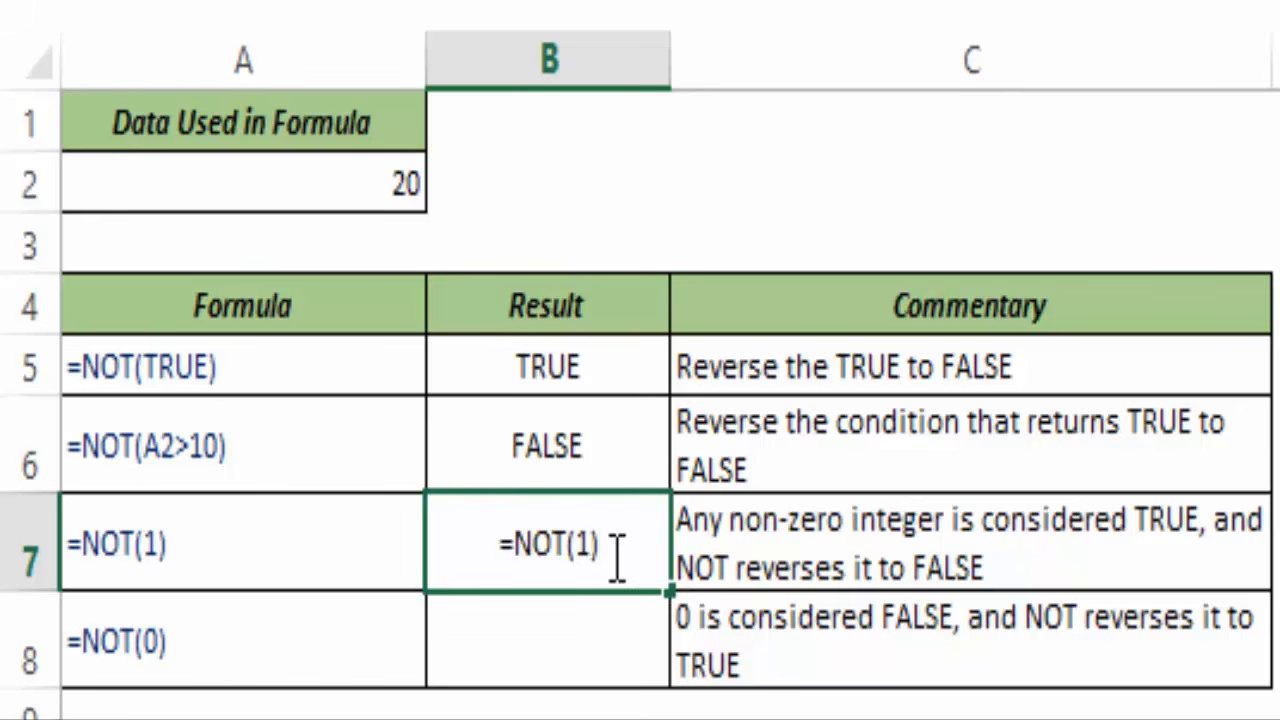
{"action": "key", "text": "Return"}
{"action": "left_click", "coordinate": [610, 555]}
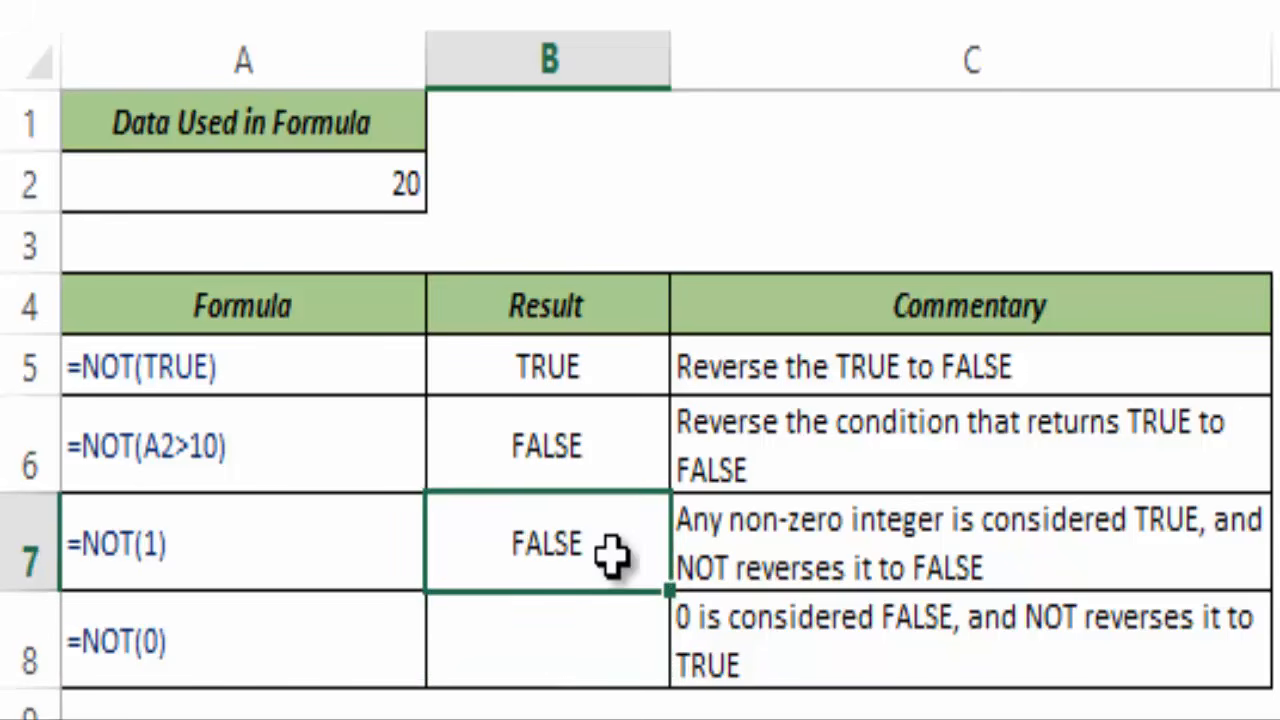
Step: Enter the formula =NOT(0) in cell B8 of the NOT table and reselect the cell
{"action": "key", "text": "Return"}
{"action": "type", "text": "=no"}
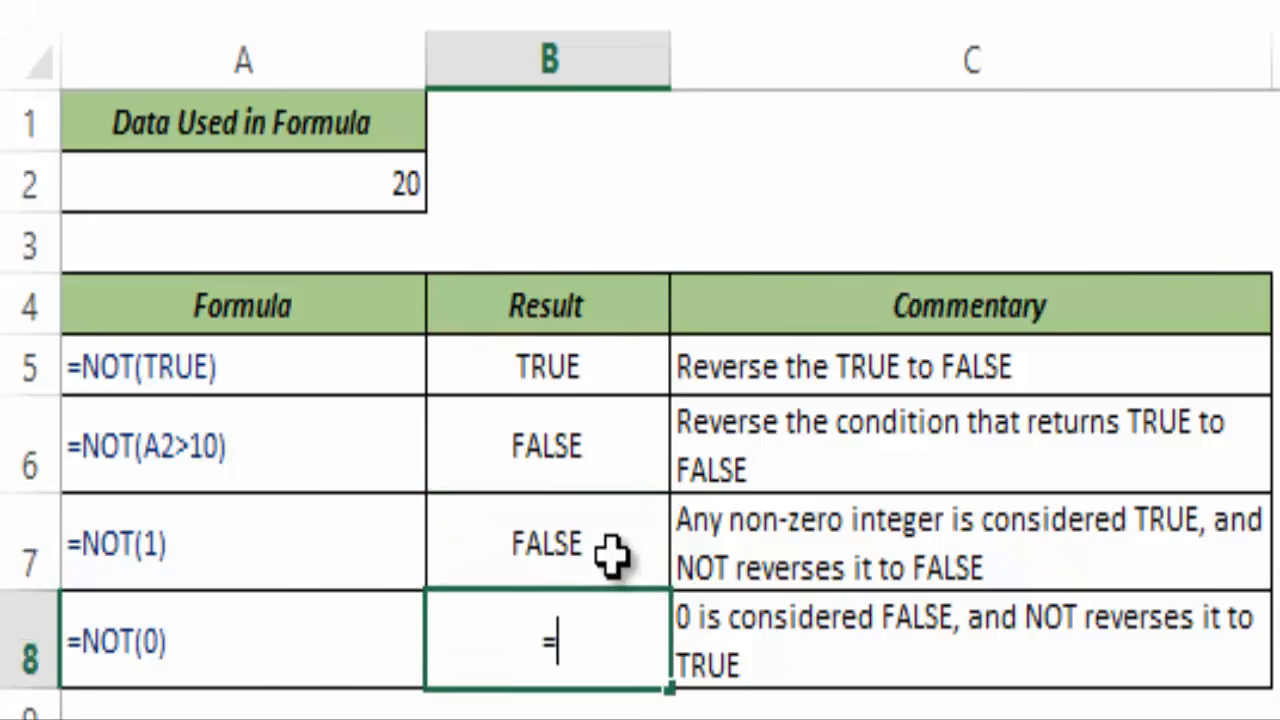
{"action": "key", "text": "Tab"}
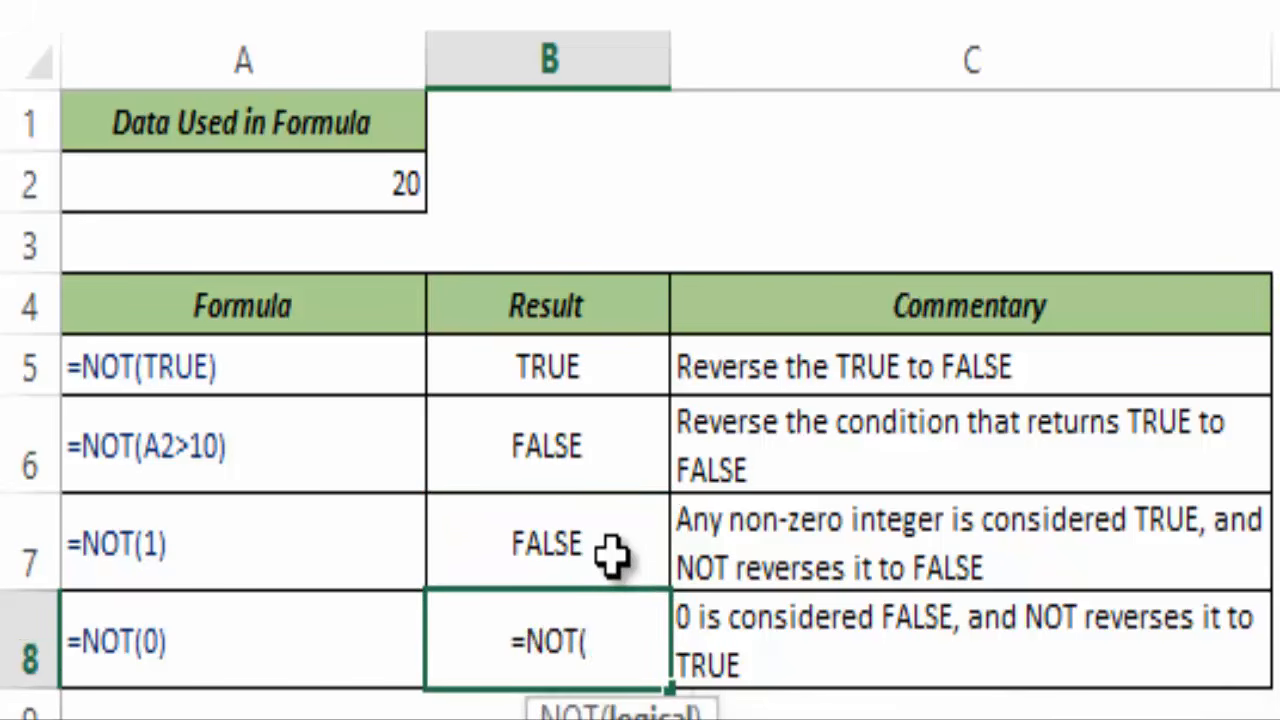
{"action": "type", "text": "0"}
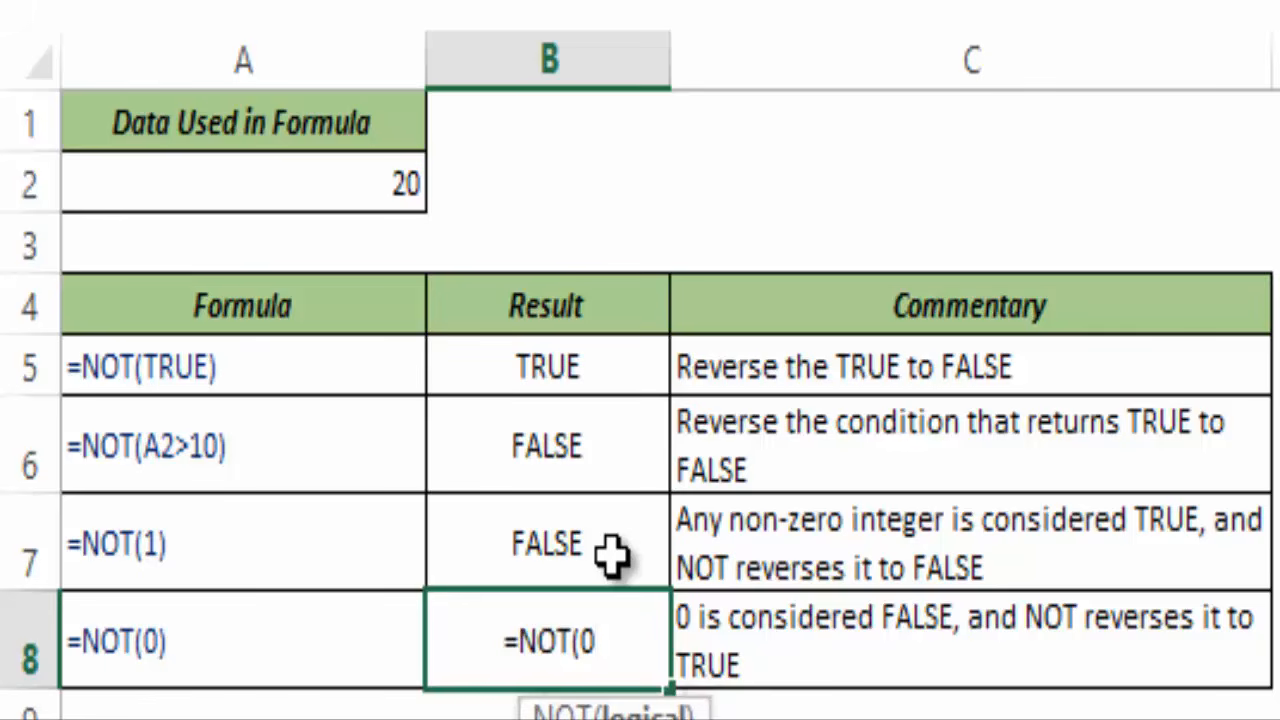
{"action": "type", "text": ")"}
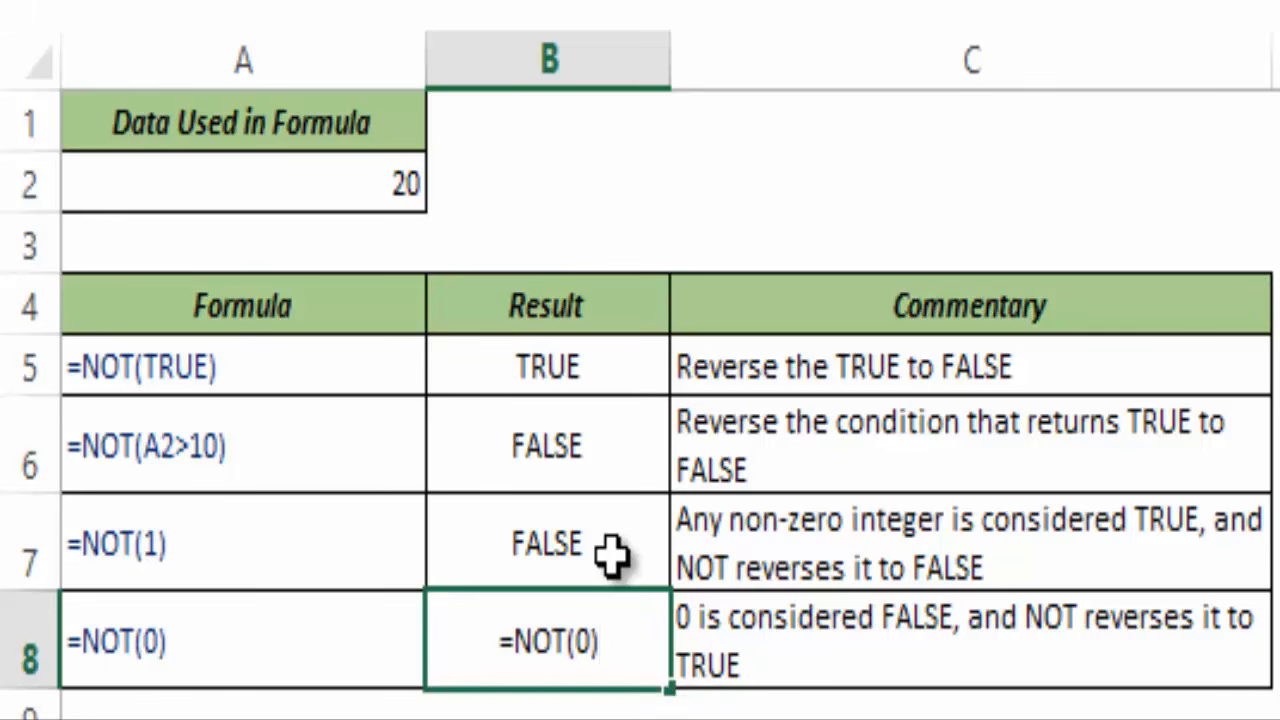
{"action": "key", "text": "Return"}
{"action": "key", "text": "Up"}
Step: Edit B8's formula to =NOT(0.1) to test a fraction, commit it and reselect the cell
{"action": "key", "text": "F2"}
{"action": "key", "text": "Left"}
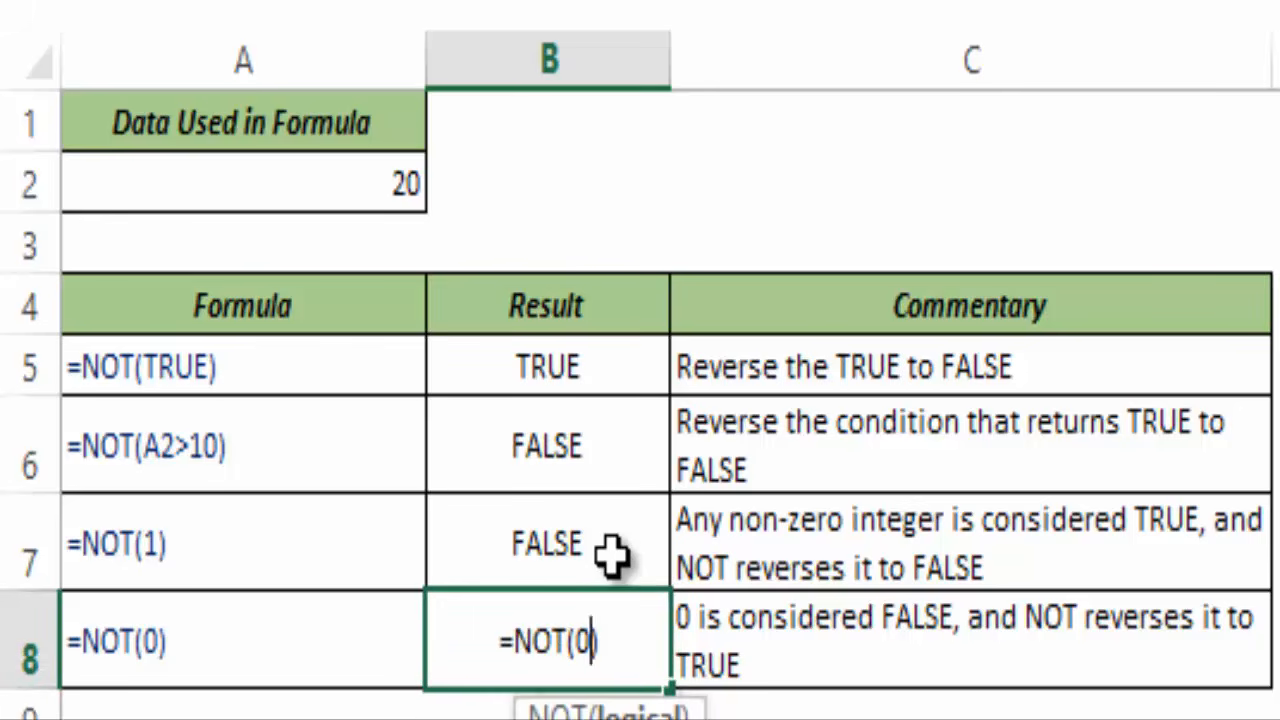
{"action": "type", "text": ".1"}
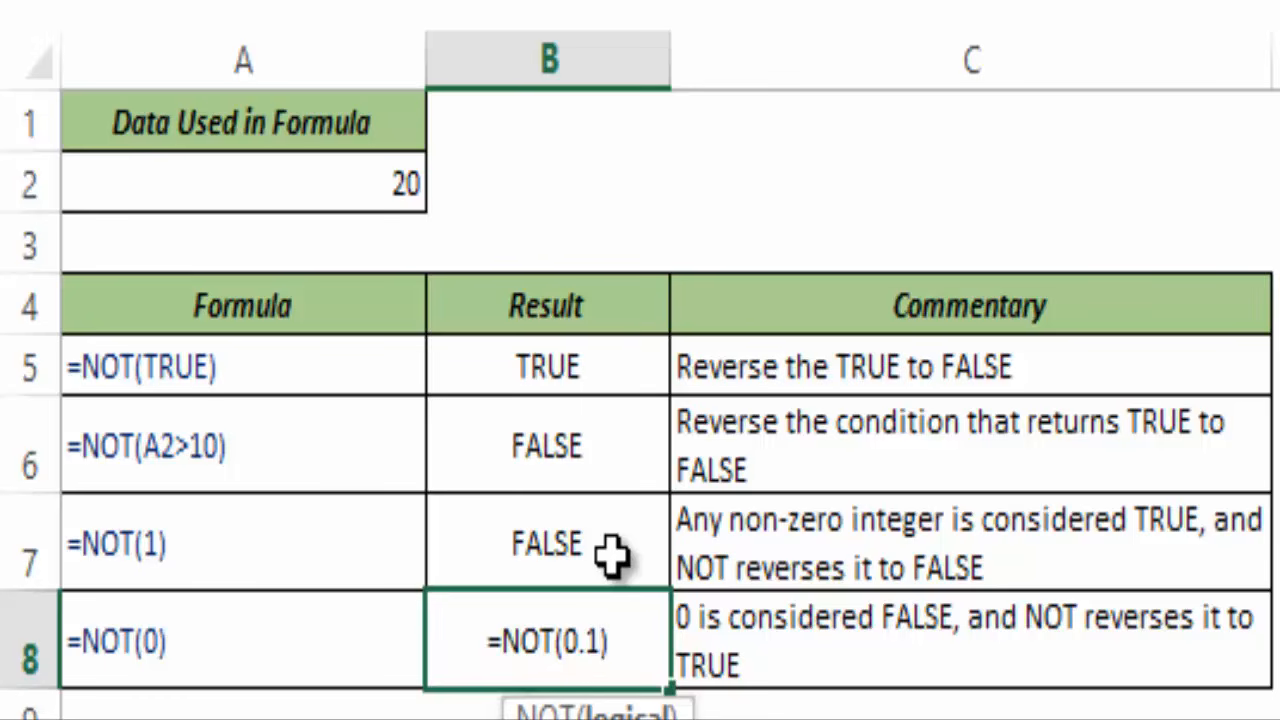
{"action": "key", "text": "Return"}
{"action": "key", "text": "Up"}
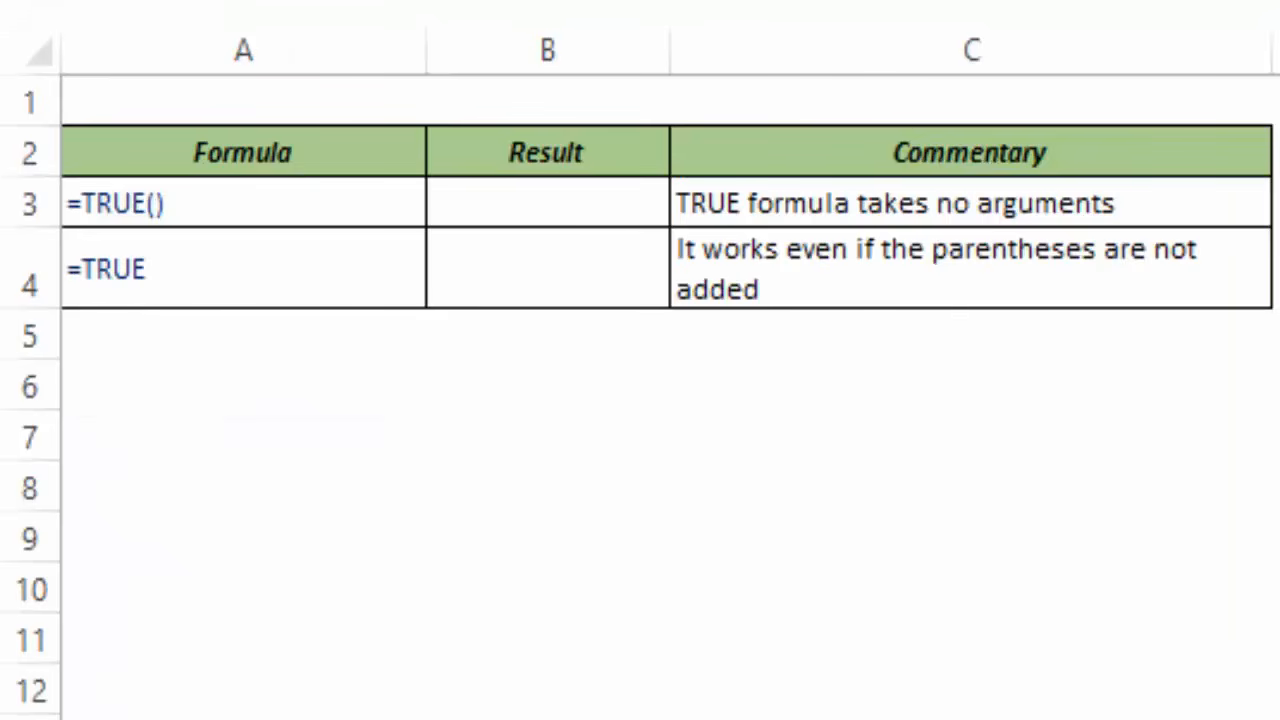
Step: Enter the formula =TRUE() with parentheses in cell B3 of the TRUE table and reselect the cell
{"action": "left_click", "coordinate": [547, 210]}
{"action": "key", "text": "shift+Down"}
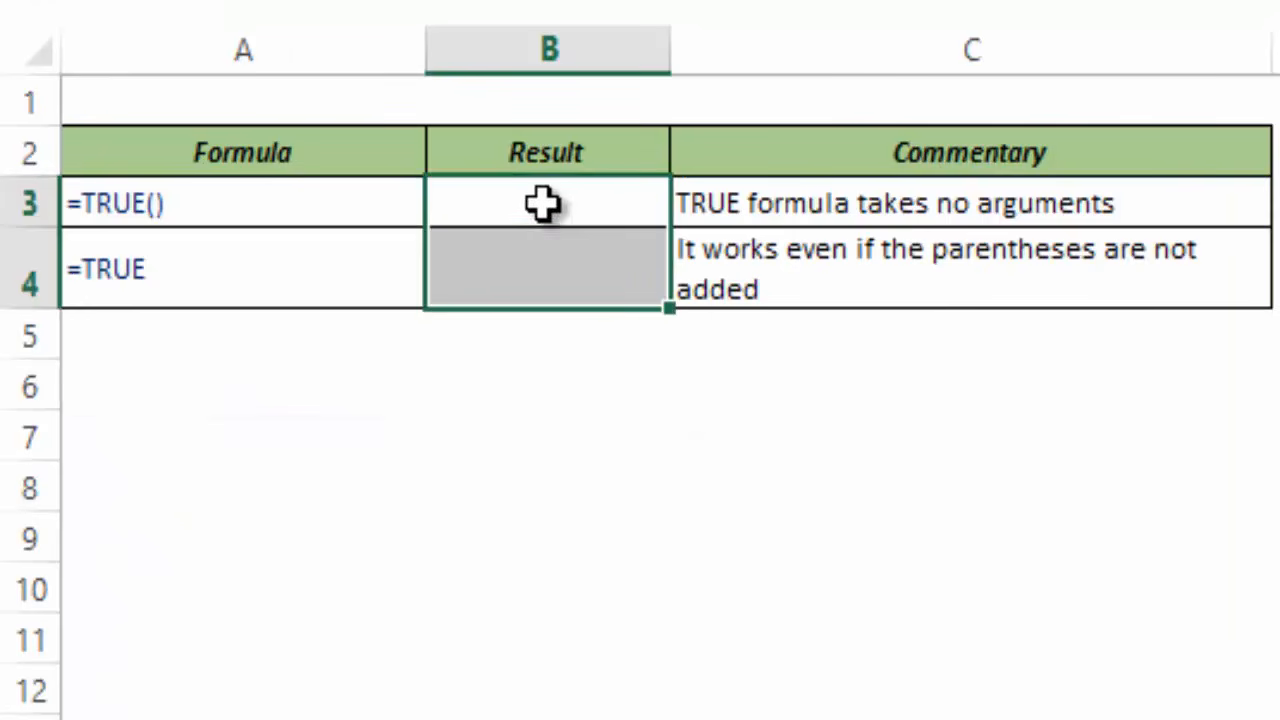
{"action": "left_click", "coordinate": [561, 207]}
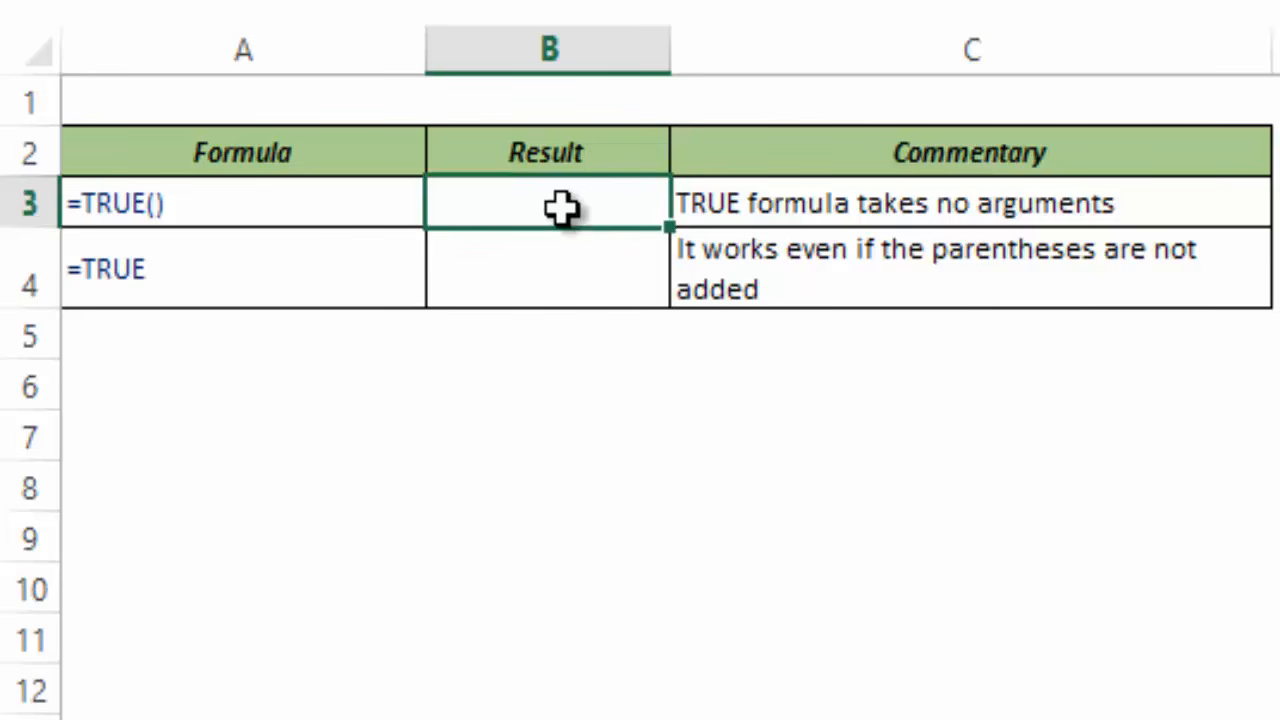
{"action": "double_click", "coordinate": [561, 207]}
{"action": "type", "text": "="}
{"action": "key", "text": "BackSpace"}
{"action": "type", "text": "=tr"}
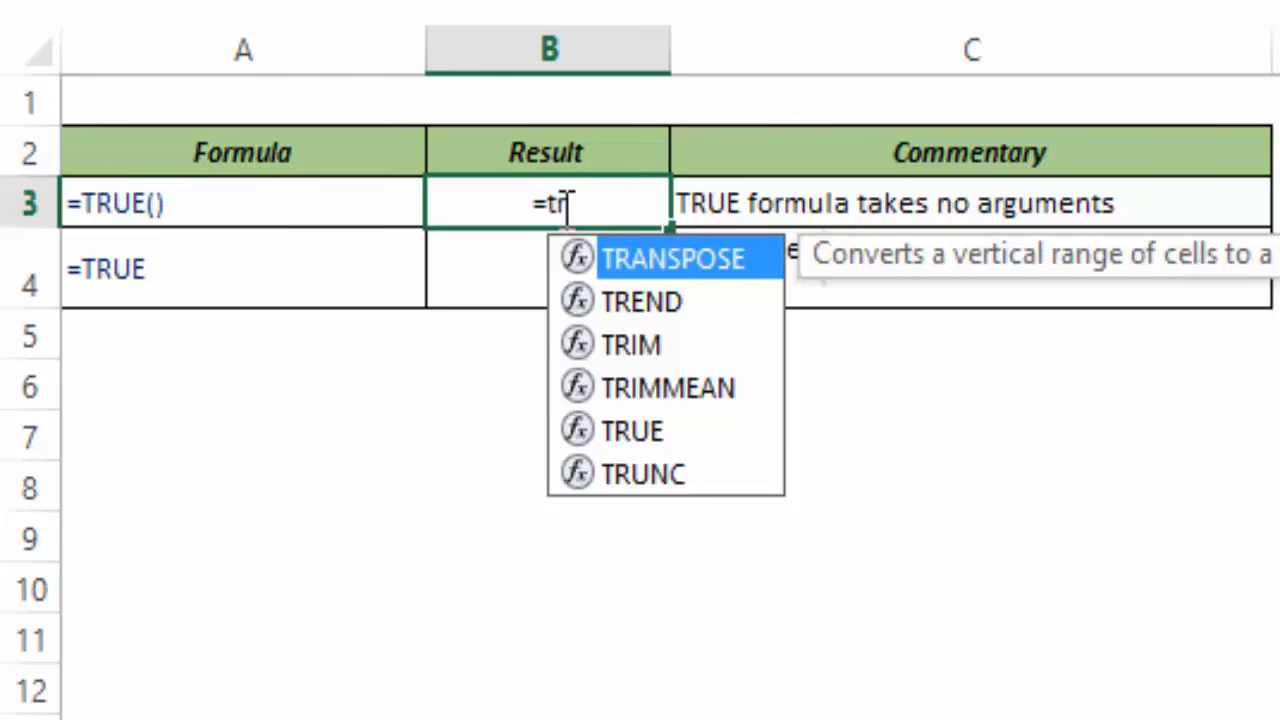
{"action": "type", "text": "ue()"}
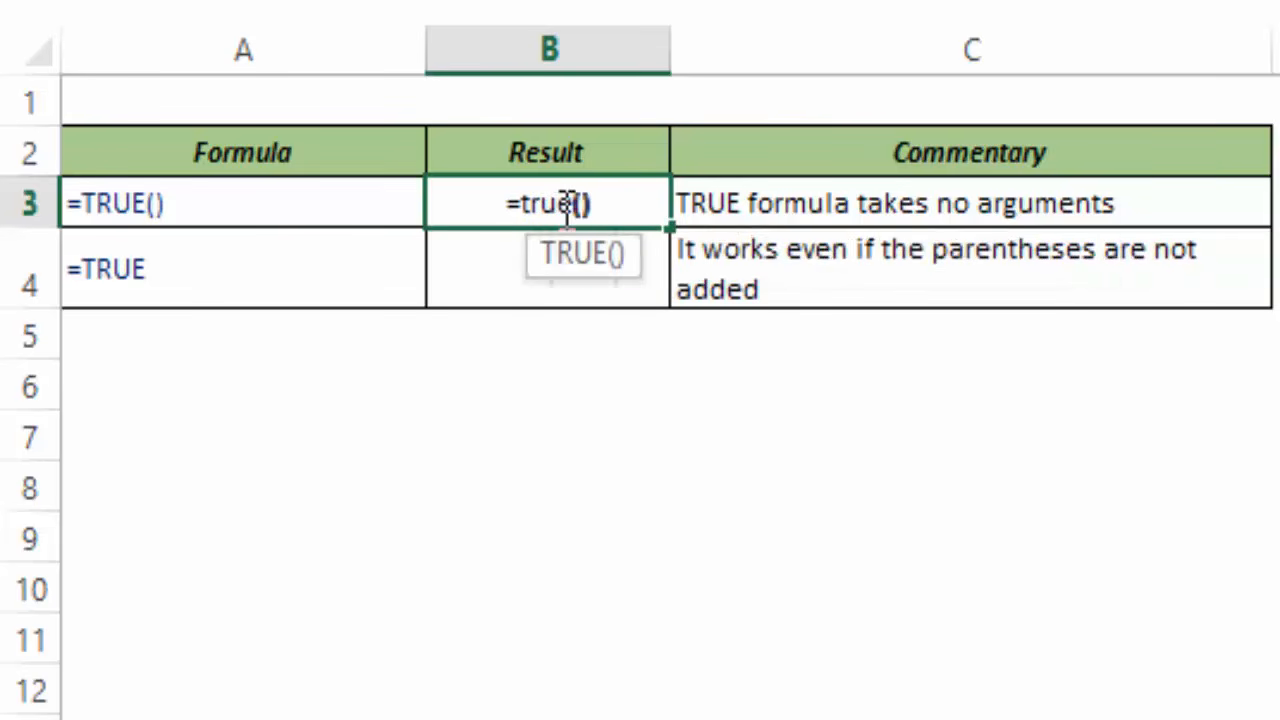
{"action": "key", "text": "Return"}
{"action": "left_click", "coordinate": [634, 198]}
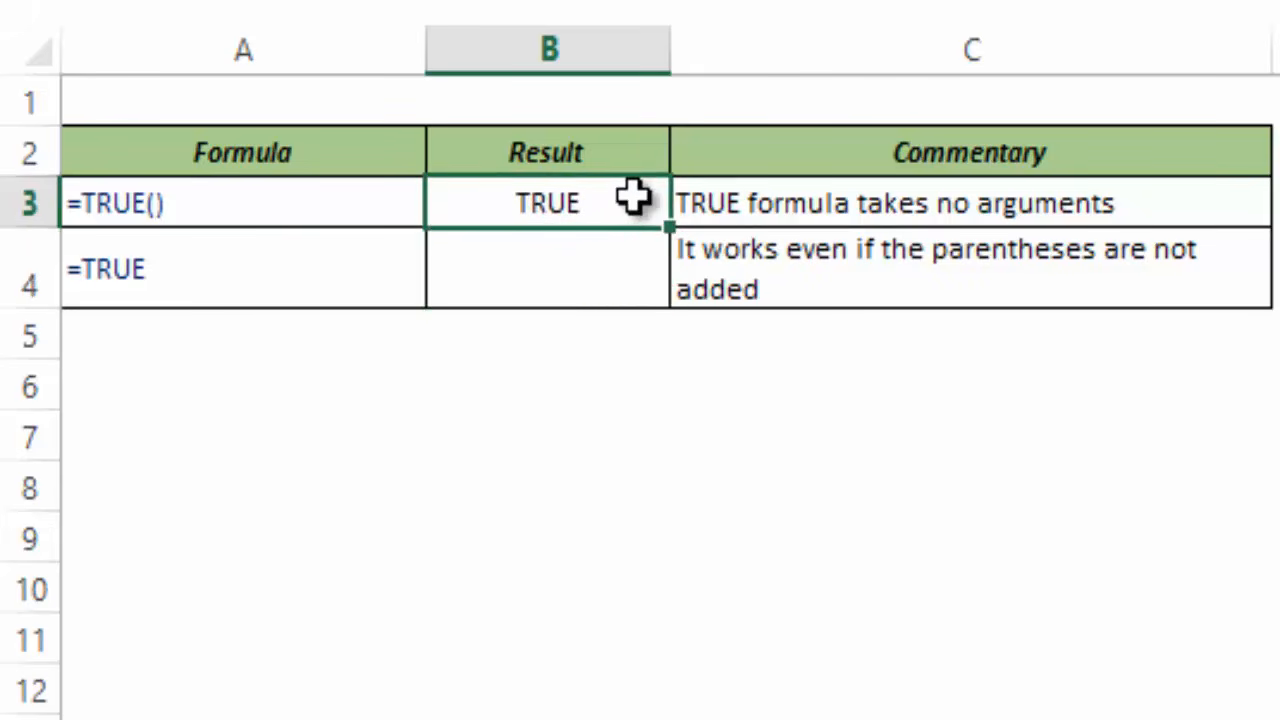
Step: Enter the formula =TRUE without parentheses in cell B4 of the TRUE table and reselect the cell
{"action": "left_click", "coordinate": [561, 264]}
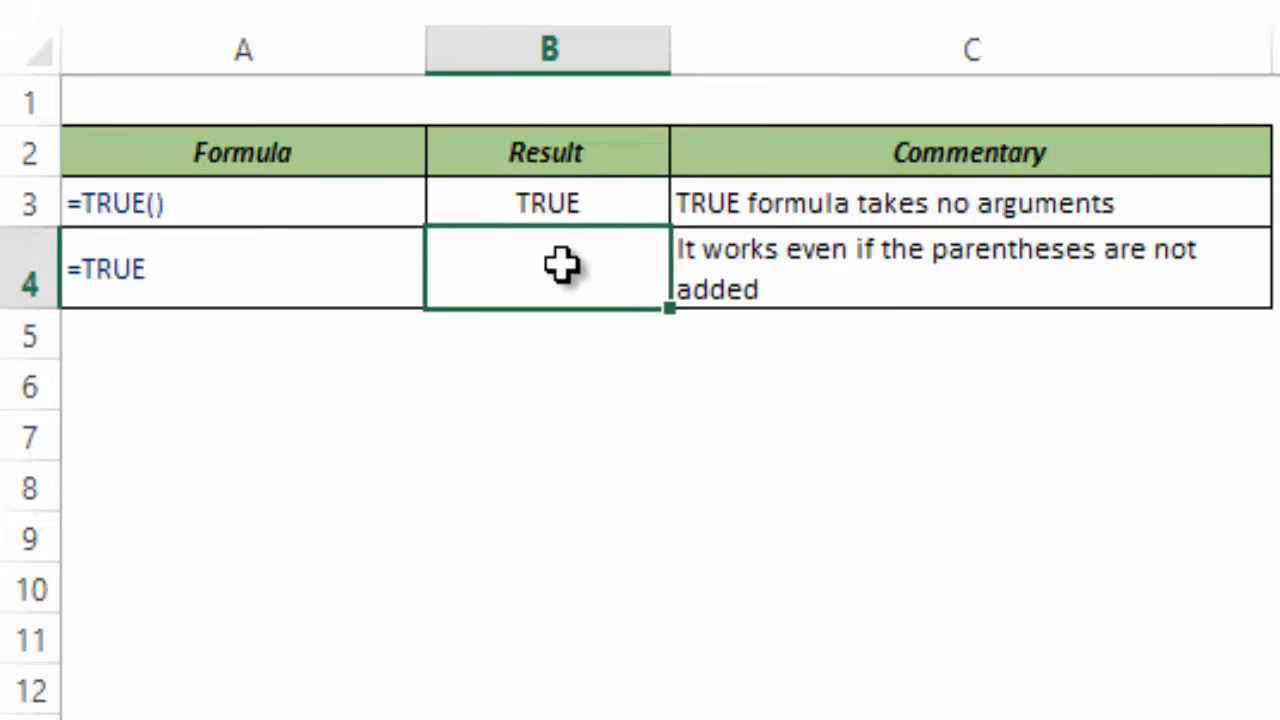
{"action": "type", "text": "=true"}
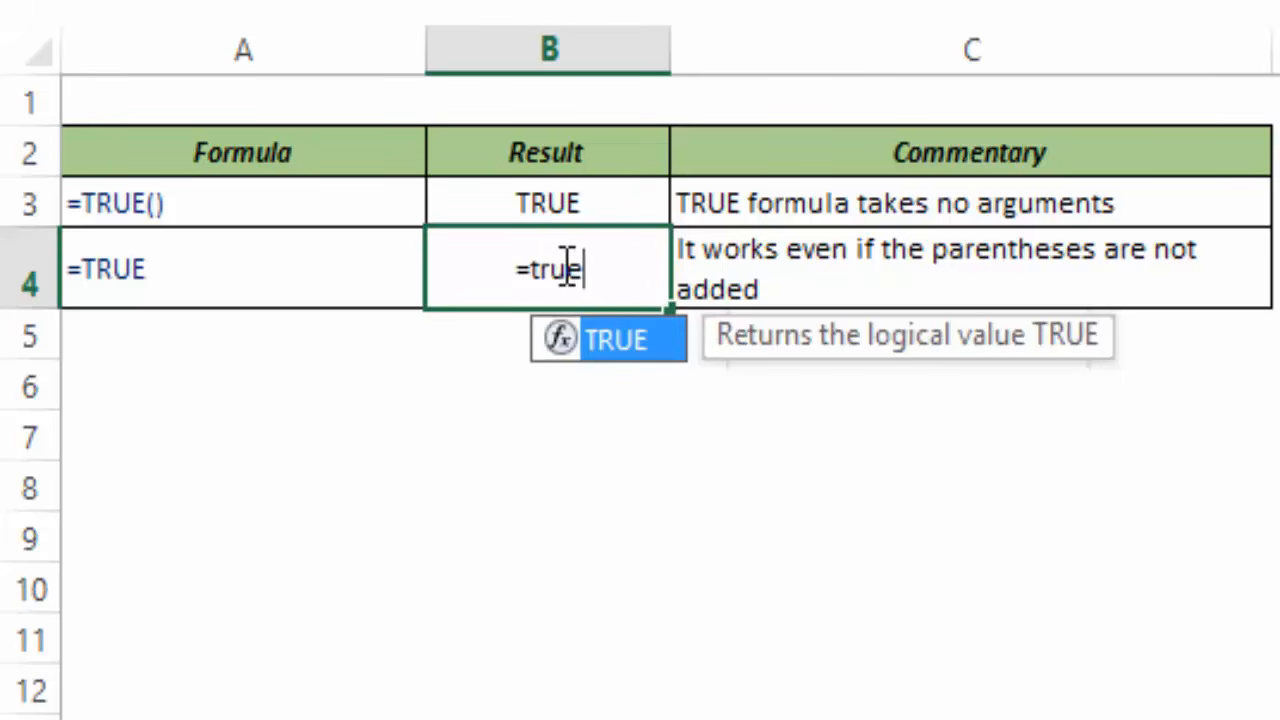
{"action": "key", "text": "Return"}
{"action": "left_click", "coordinate": [562, 265]}
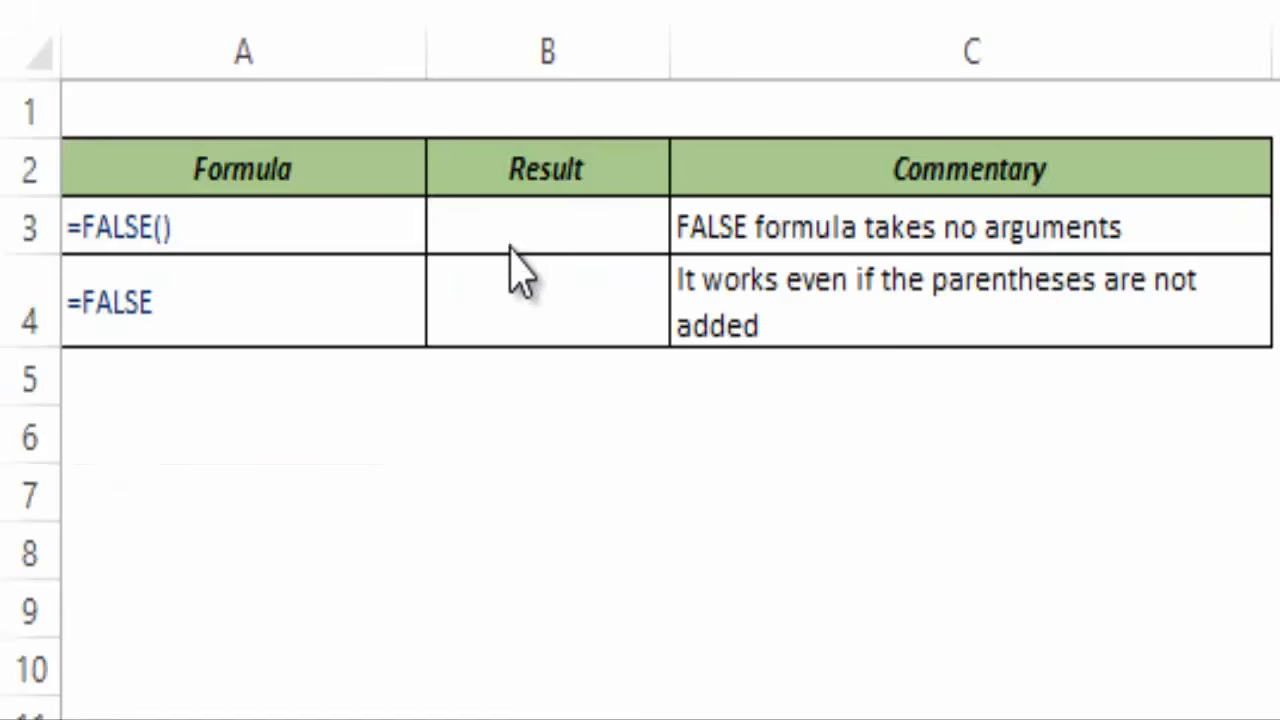
Step: Enter the formula =FALSE() with parentheses in cell B3 of the FALSE table and reselect the cell
{"action": "left_click", "coordinate": [555, 230]}
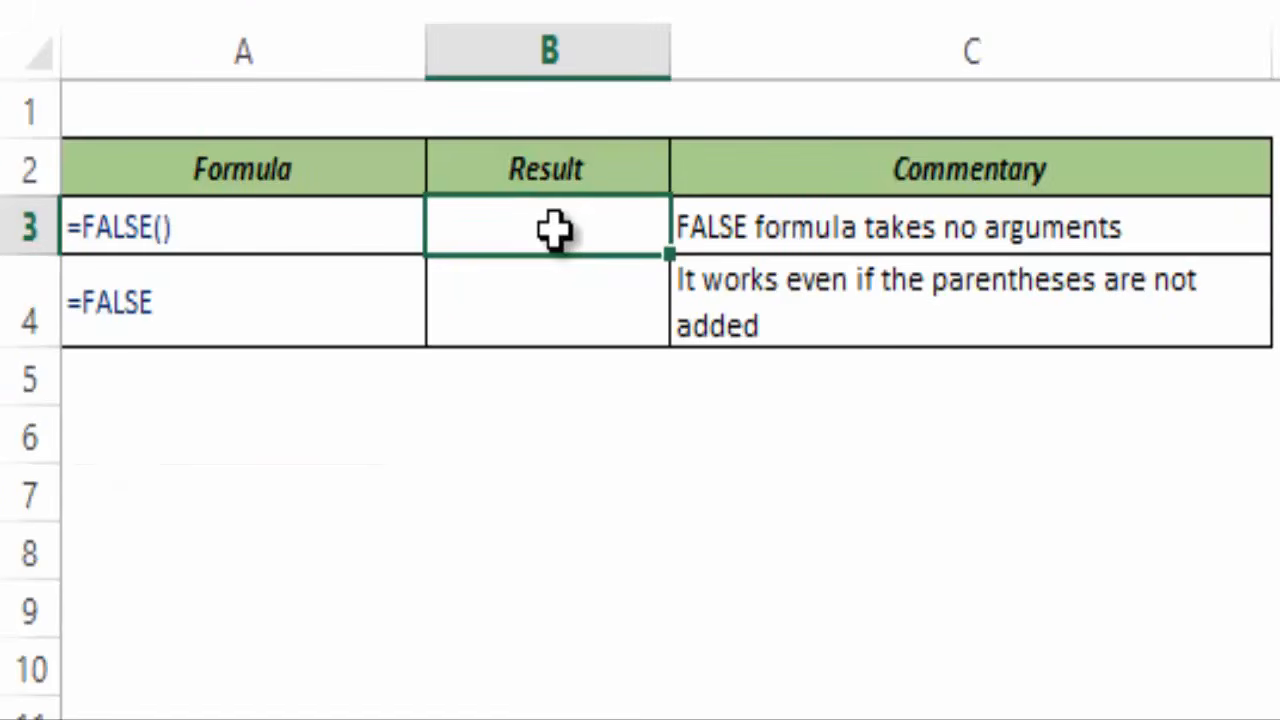
{"action": "double_click", "coordinate": [555, 230]}
{"action": "type", "text": "=Fals"}
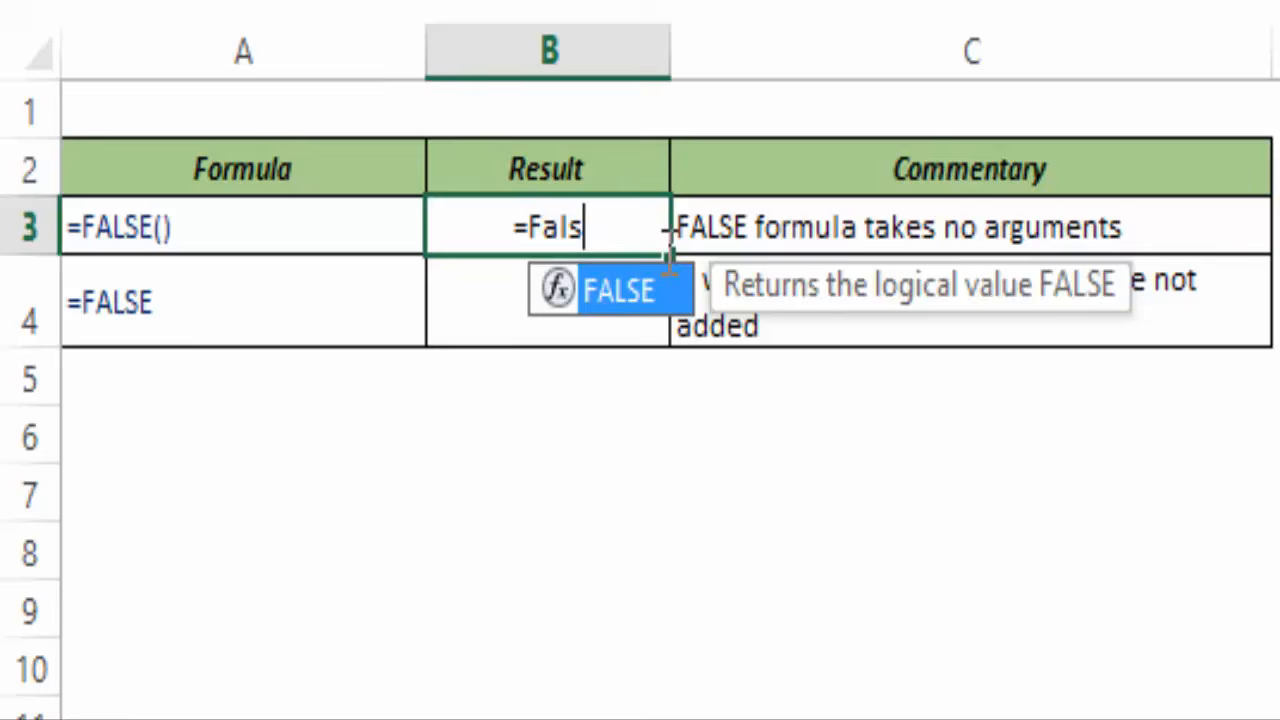
{"action": "key", "text": "Tab"}
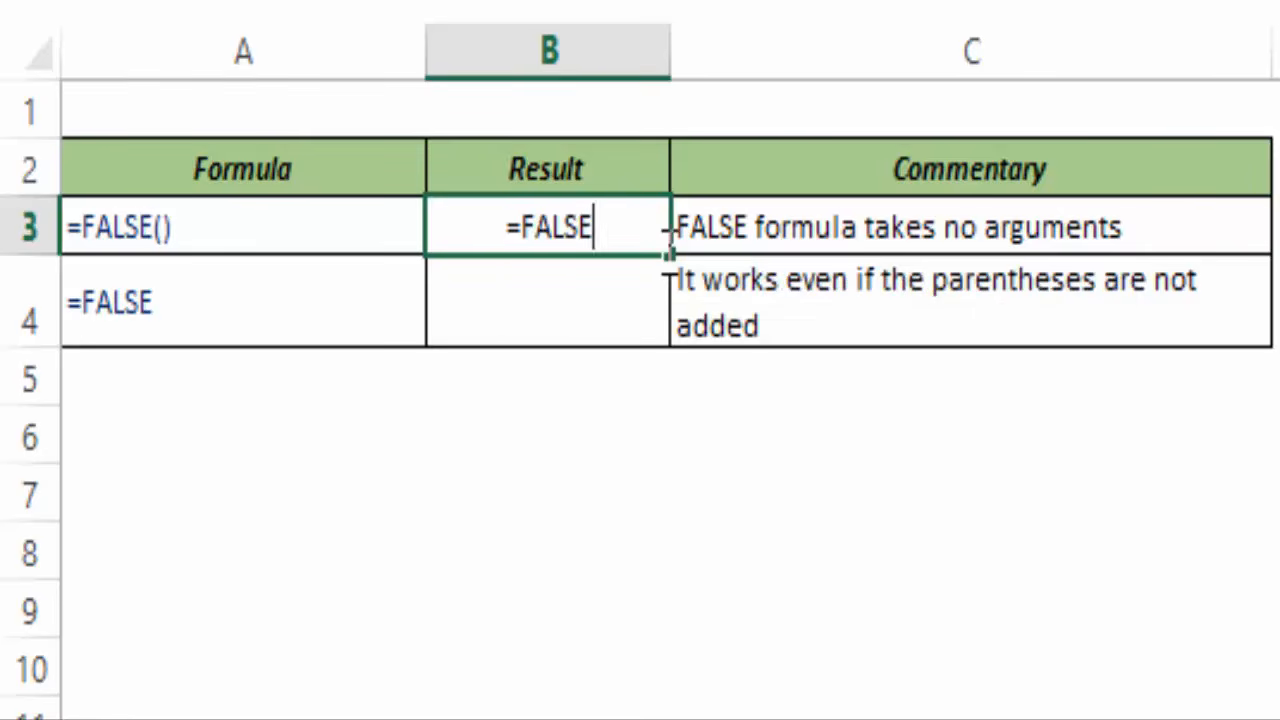
{"action": "type", "text": "()"}
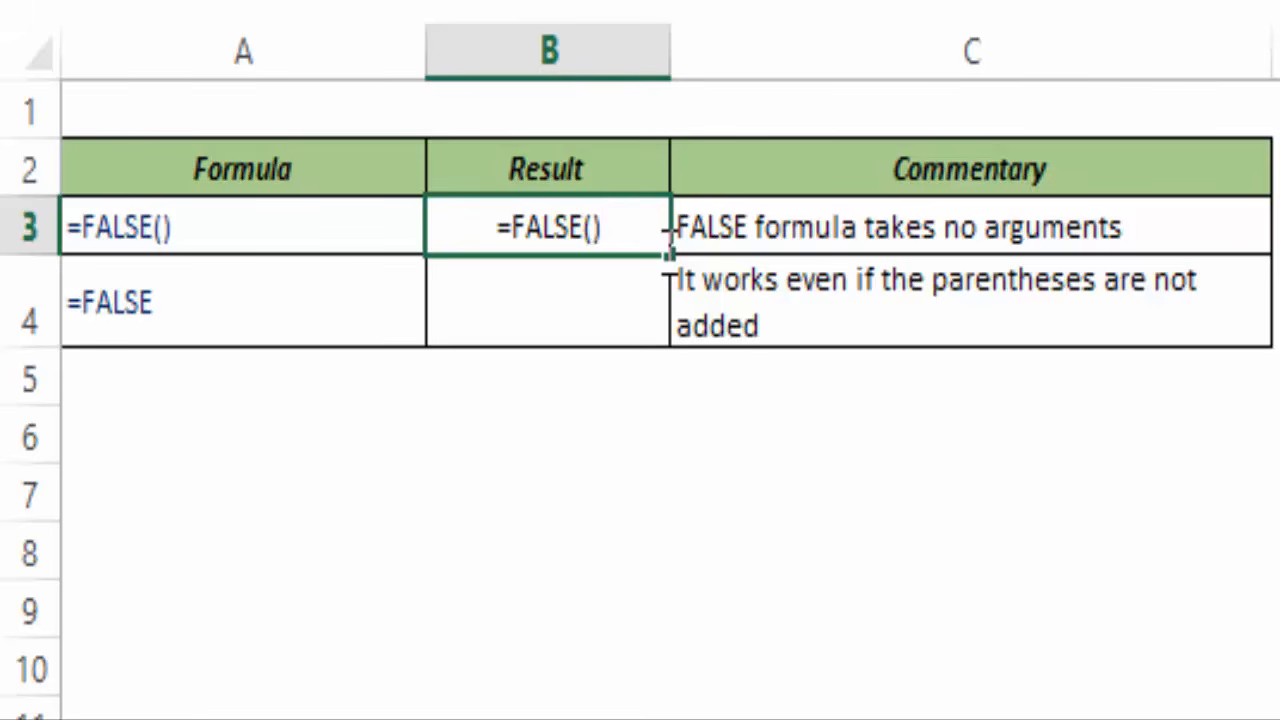
{"action": "key", "text": "Return"}
{"action": "key", "text": "Up"}
Step: Enter the formula =FALSE without parentheses in cell B4 of the FALSE table and reselect the cell
{"action": "key", "text": "Down"}
{"action": "type", "text": "=F"}
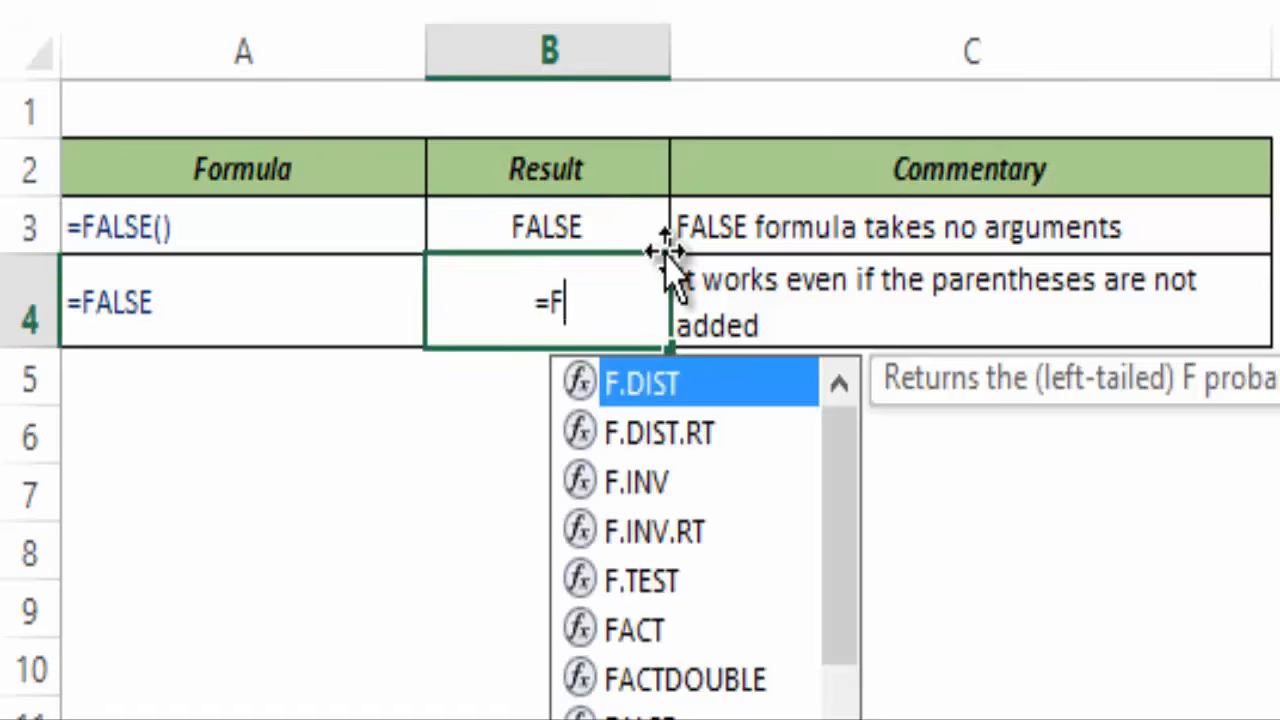
{"action": "type", "text": "alse"}
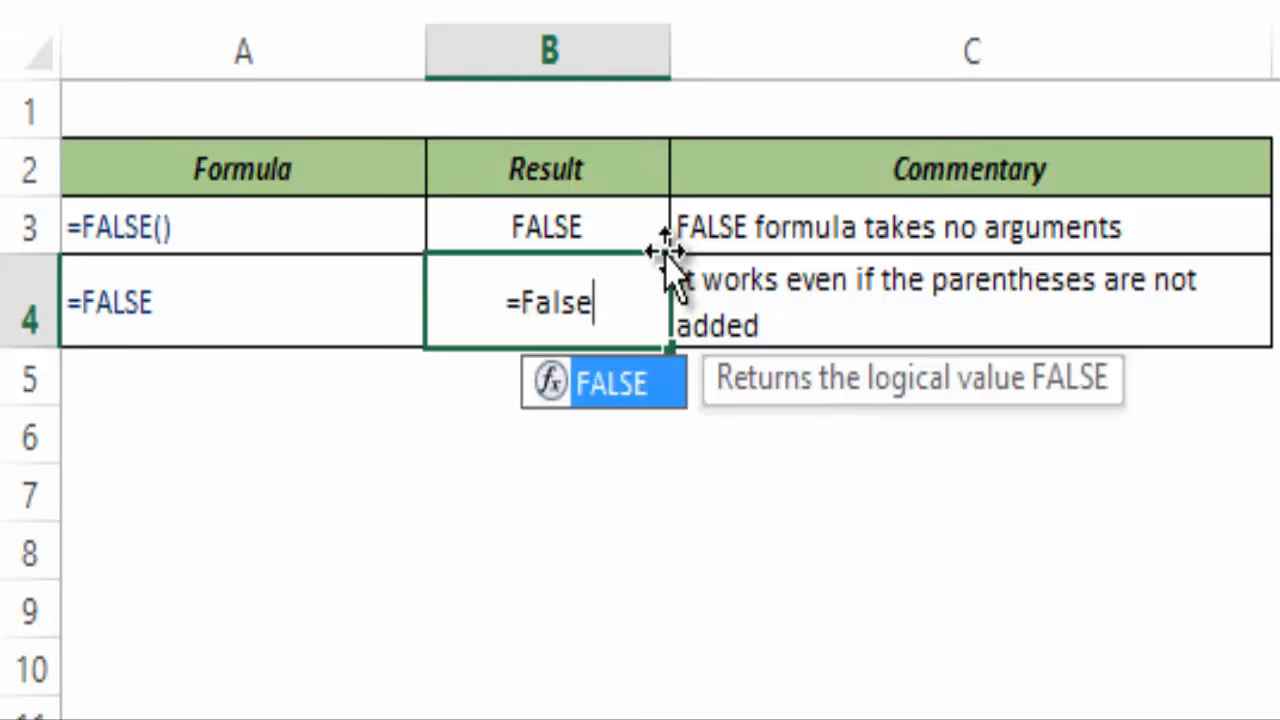
{"action": "key", "text": "Return"}
{"action": "key", "text": "Up"}
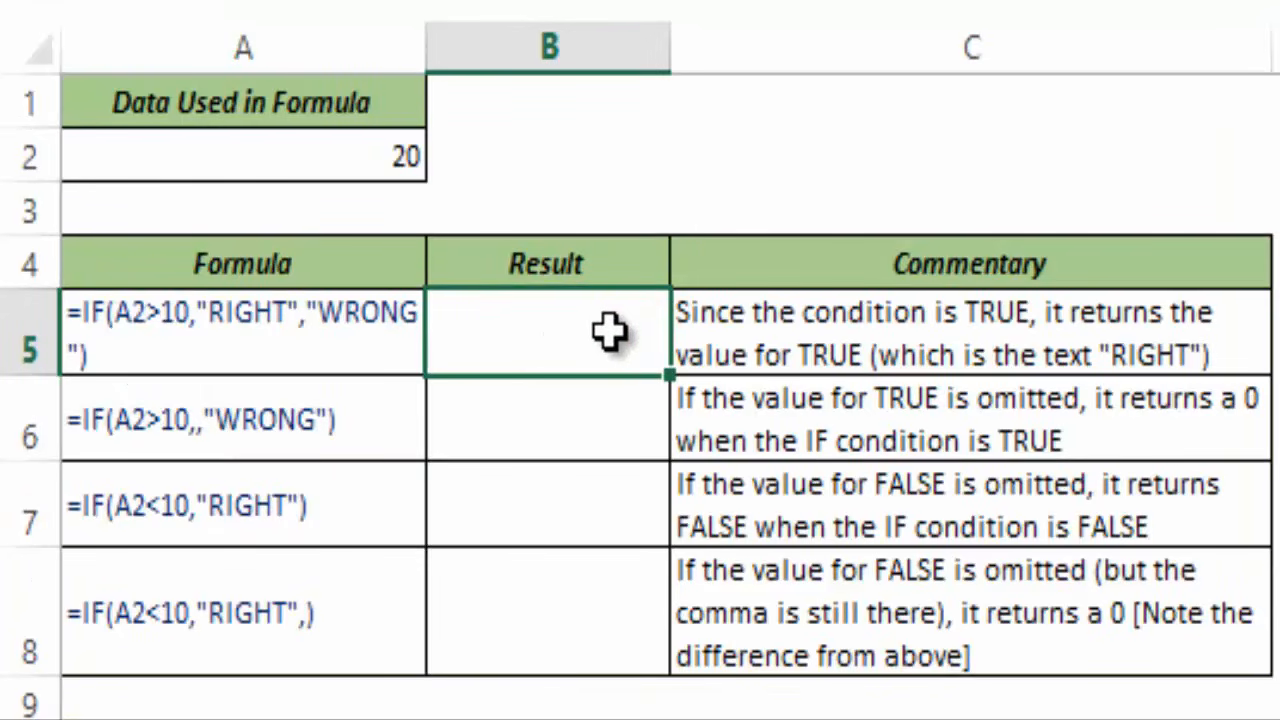
Step: Enter the formula =IF(A2>10,"RIGHT","WRONG") in cell B5 and check its logical test A2>10
{"action": "type", "text": "=if"}
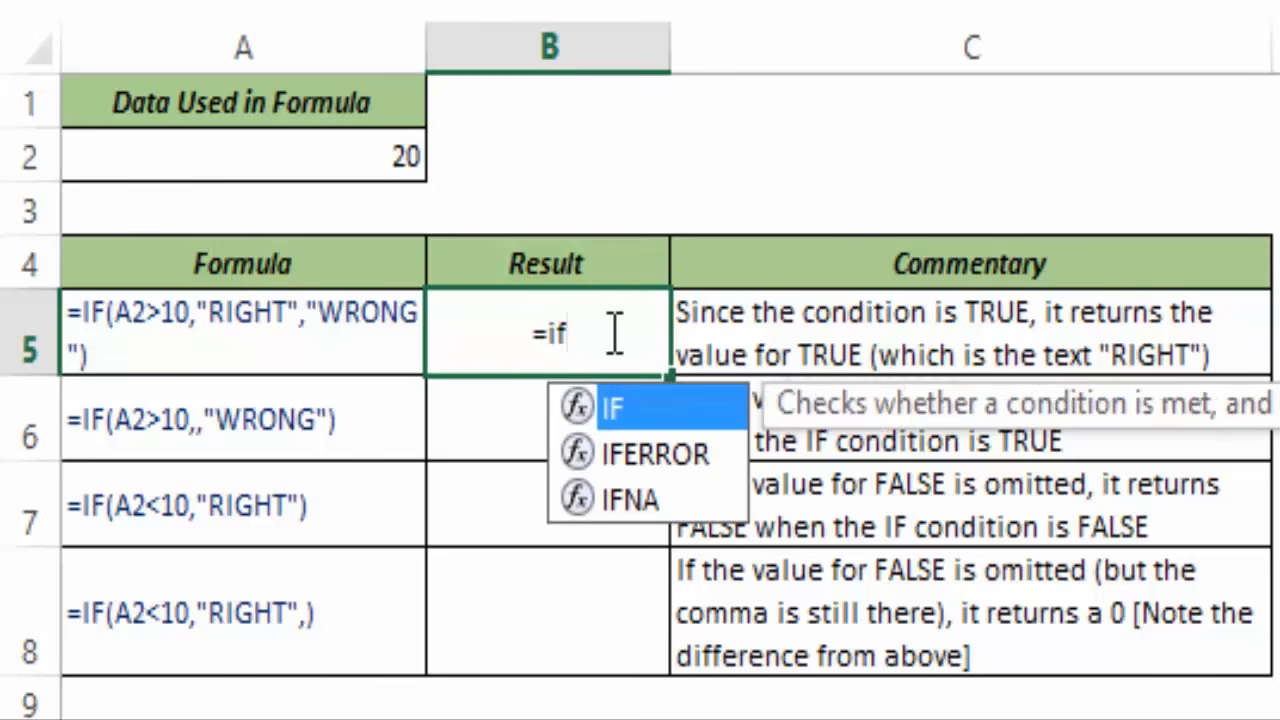
{"action": "key", "text": "Tab"}
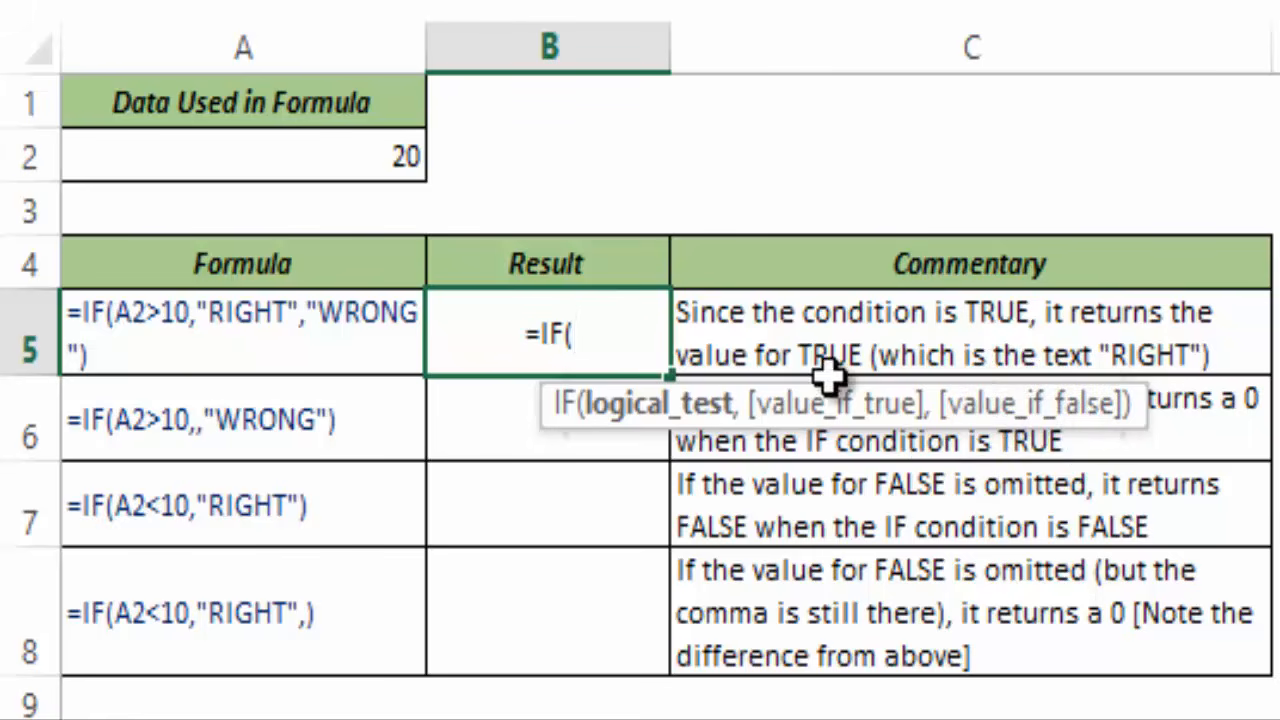
{"action": "left_click", "coordinate": [368, 152]}
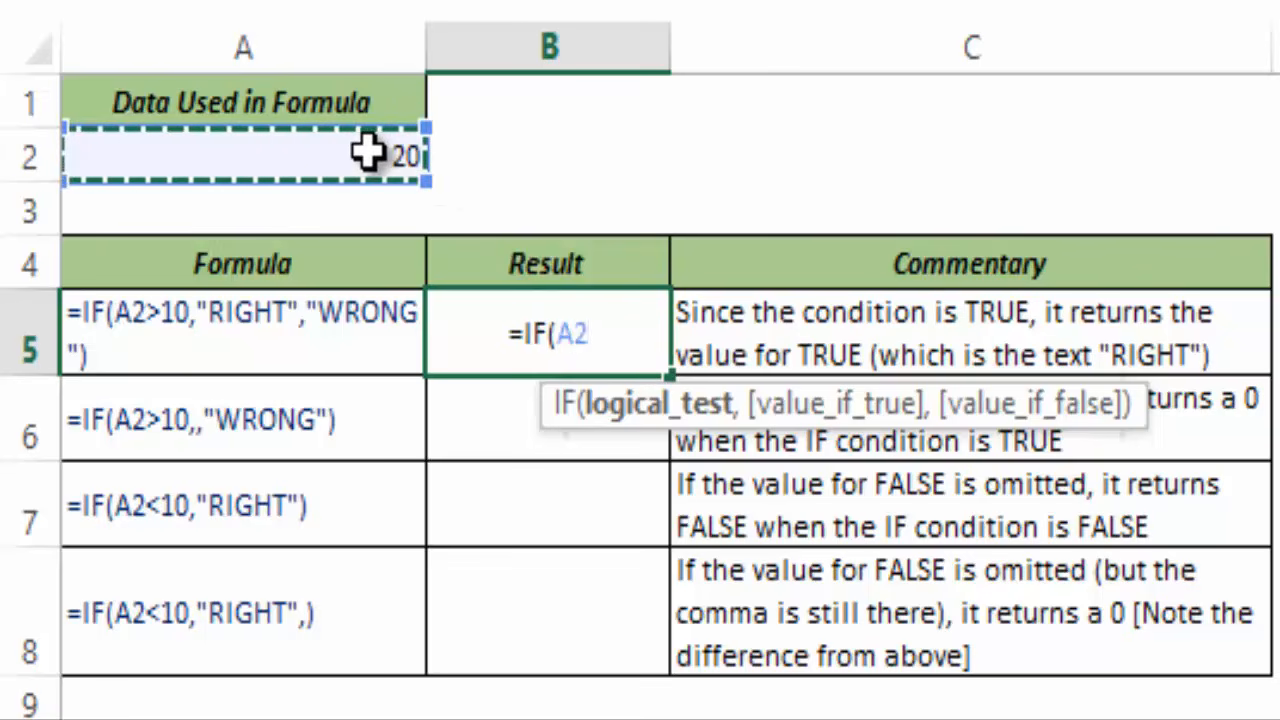
{"action": "type", "text": ">10"}
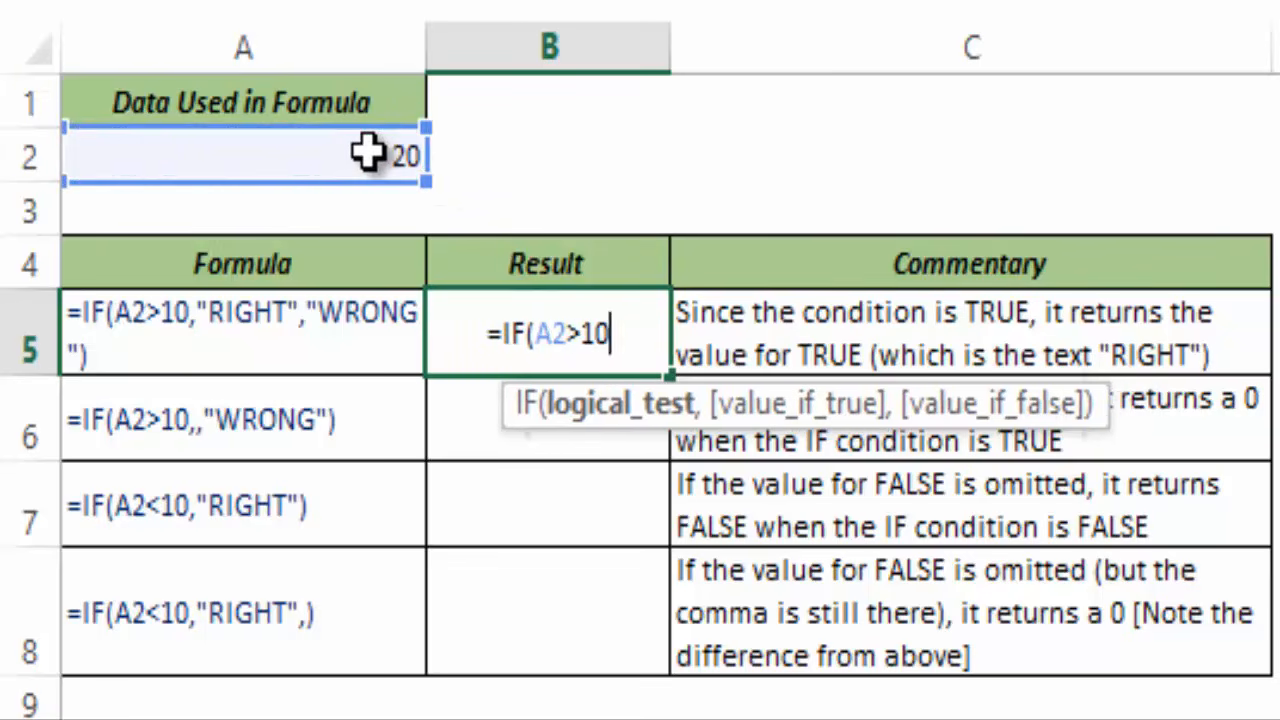
{"action": "type", "text": ","}
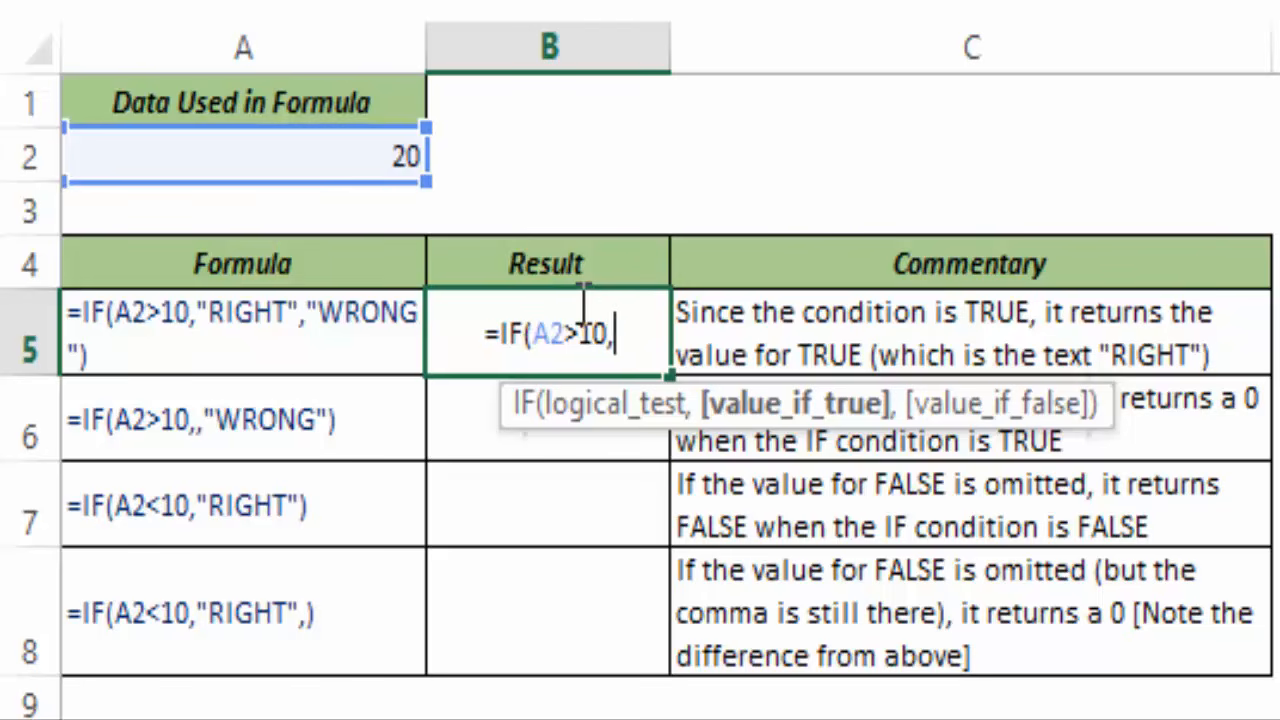
{"action": "type", "text": "\"RIGHT"}
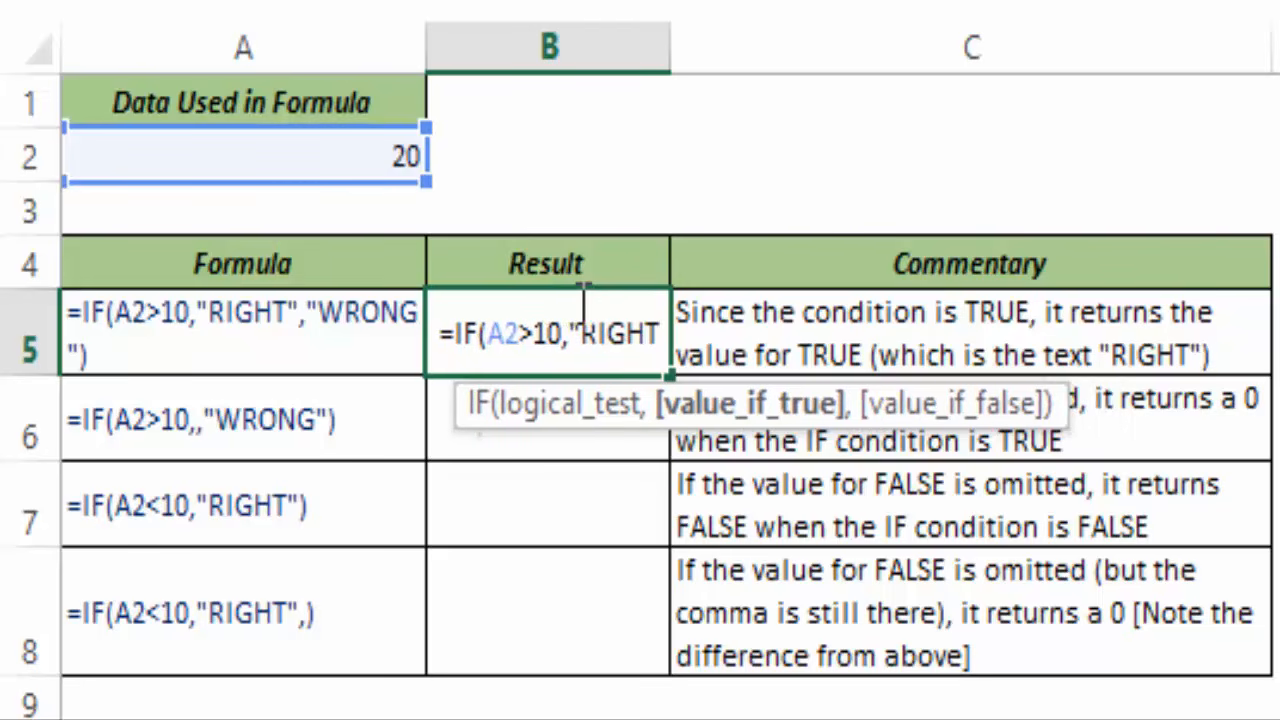
{"action": "type", "text": "\","}
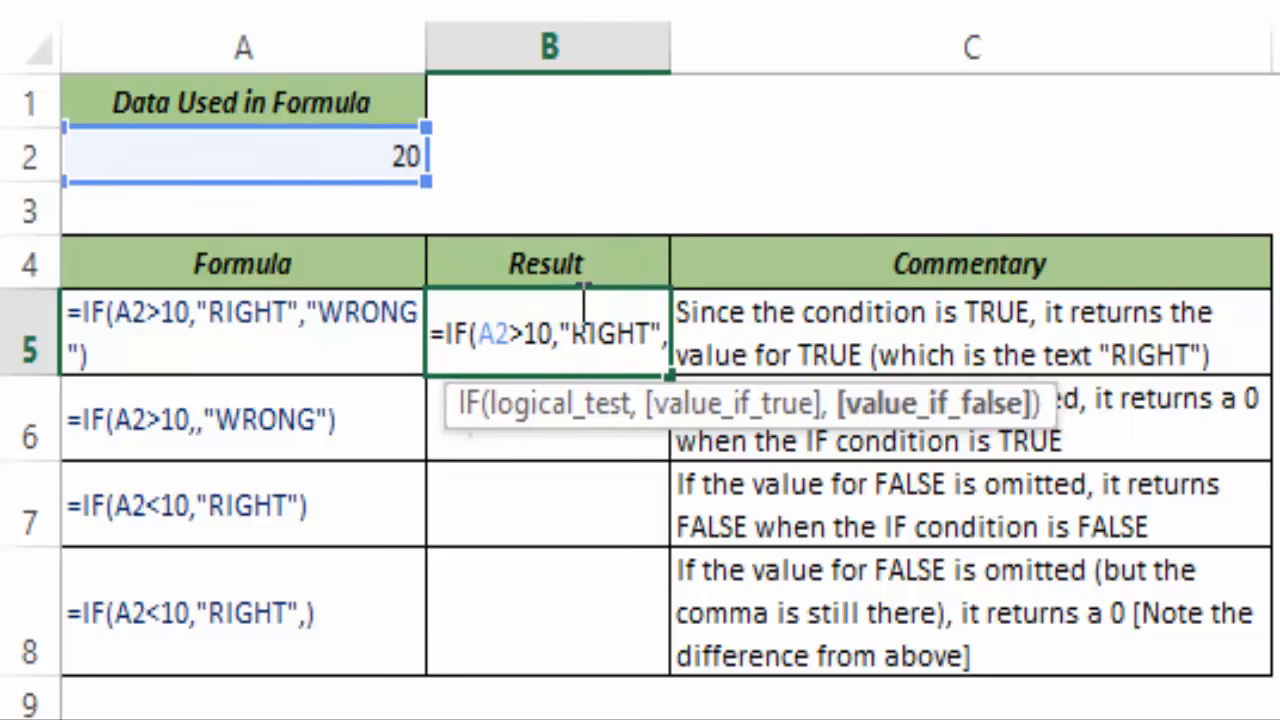
{"action": "type", "text": "\"WRONG"}
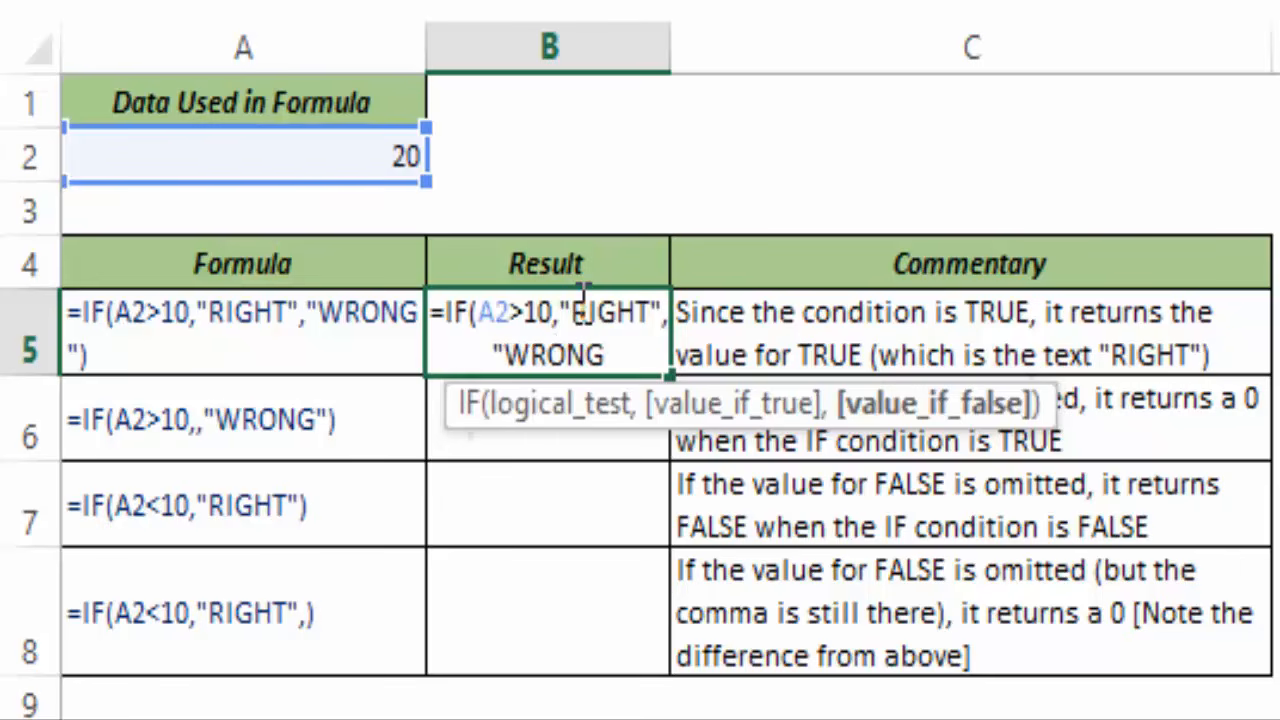
{"action": "type", "text": "\")"}
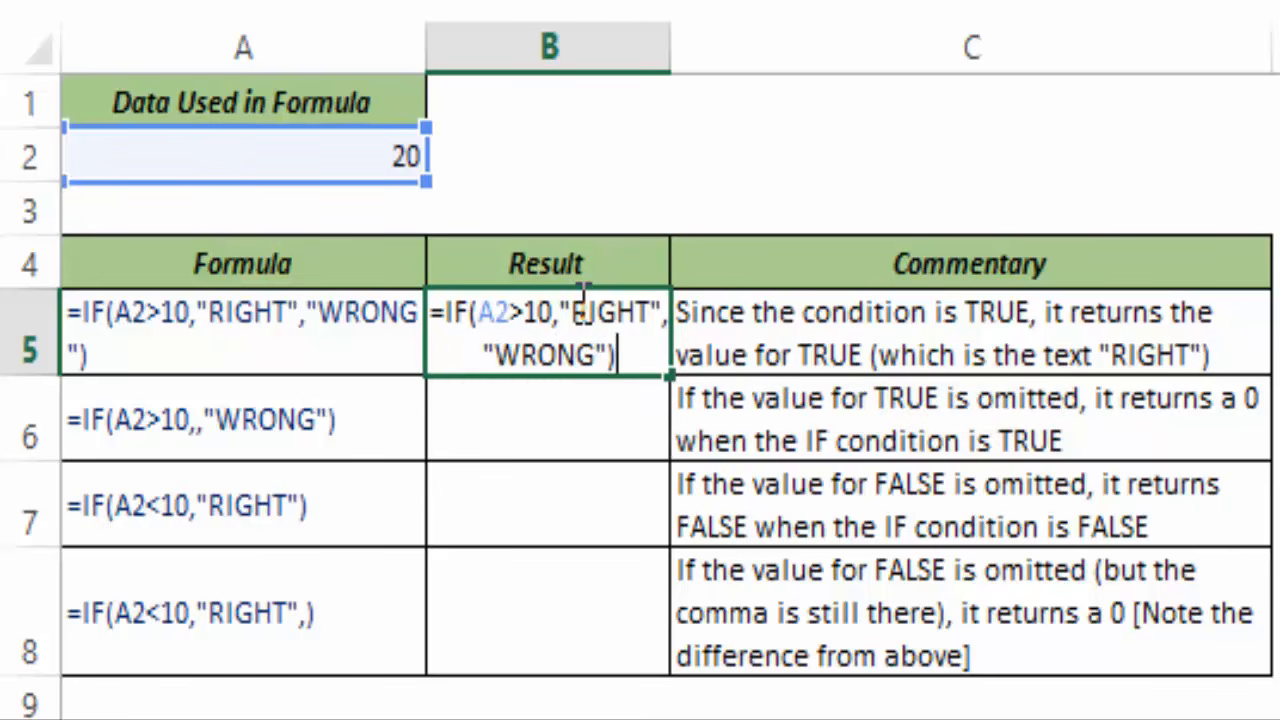
{"action": "key", "text": "Return"}
{"action": "left_click", "coordinate": [580, 303]}
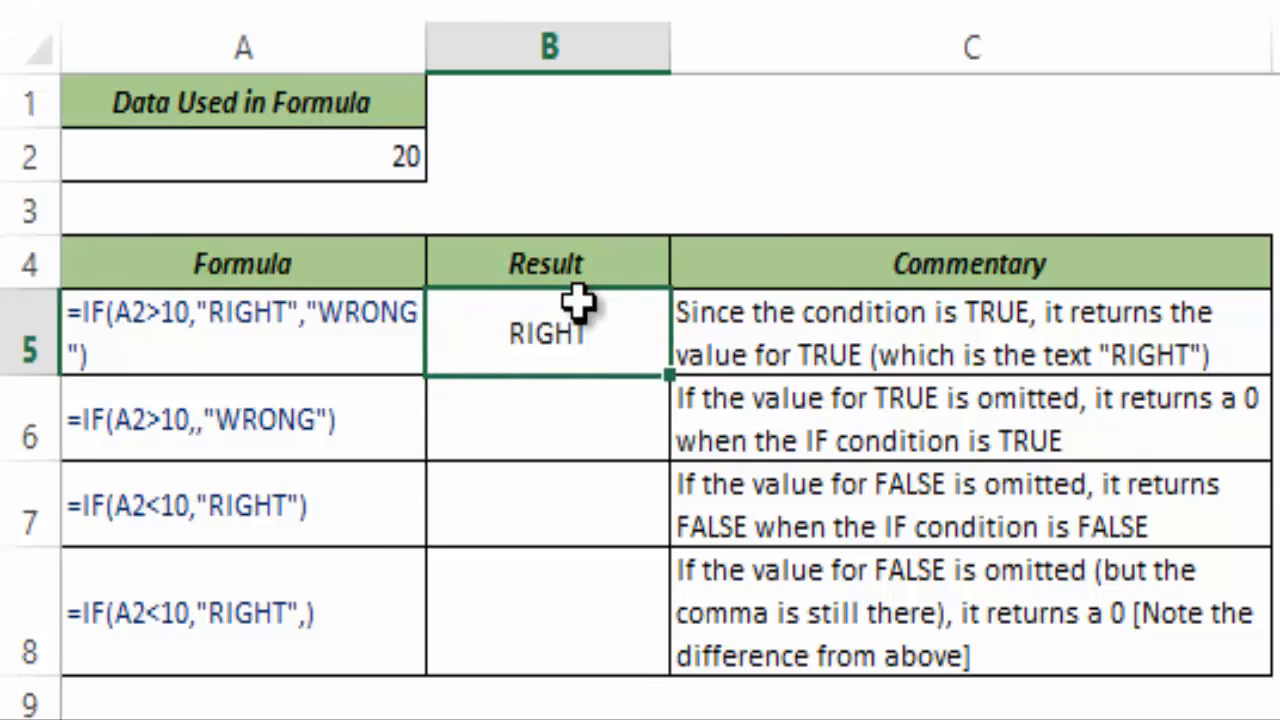
{"action": "double_click", "coordinate": [580, 313]}
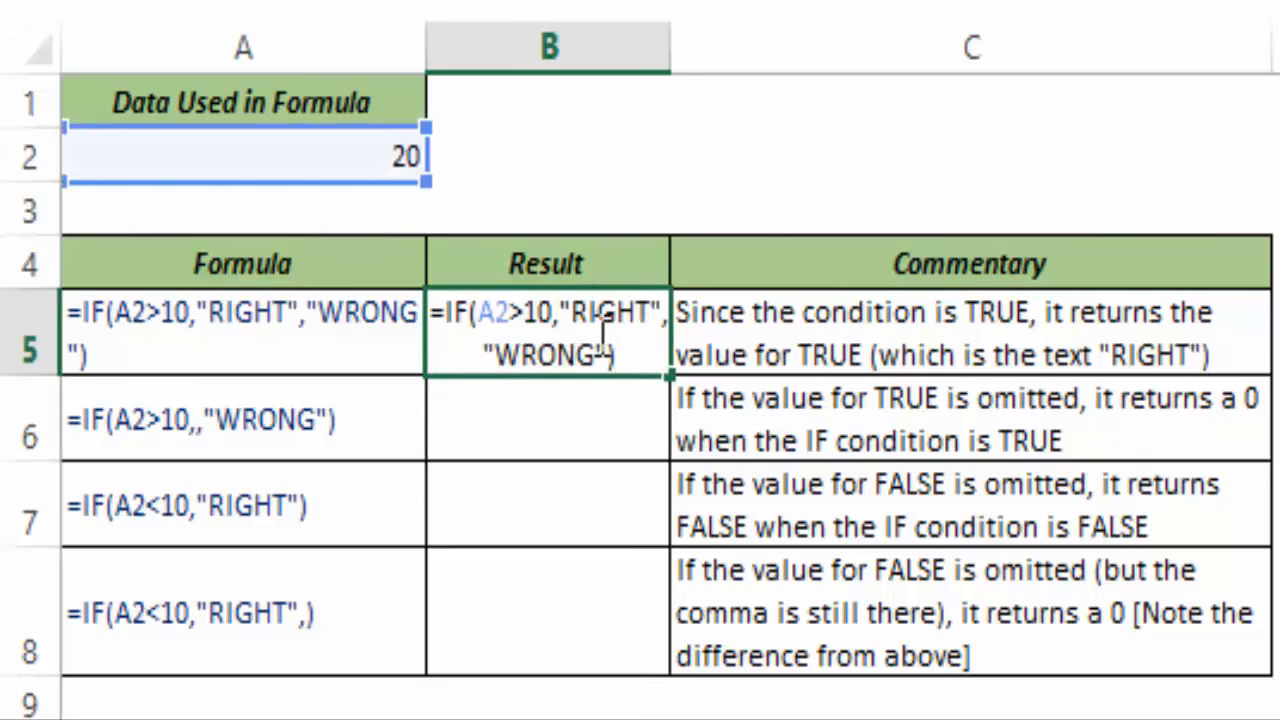
{"action": "left_click_drag", "start_coordinate": [480, 312], "coordinate": [553, 314]}
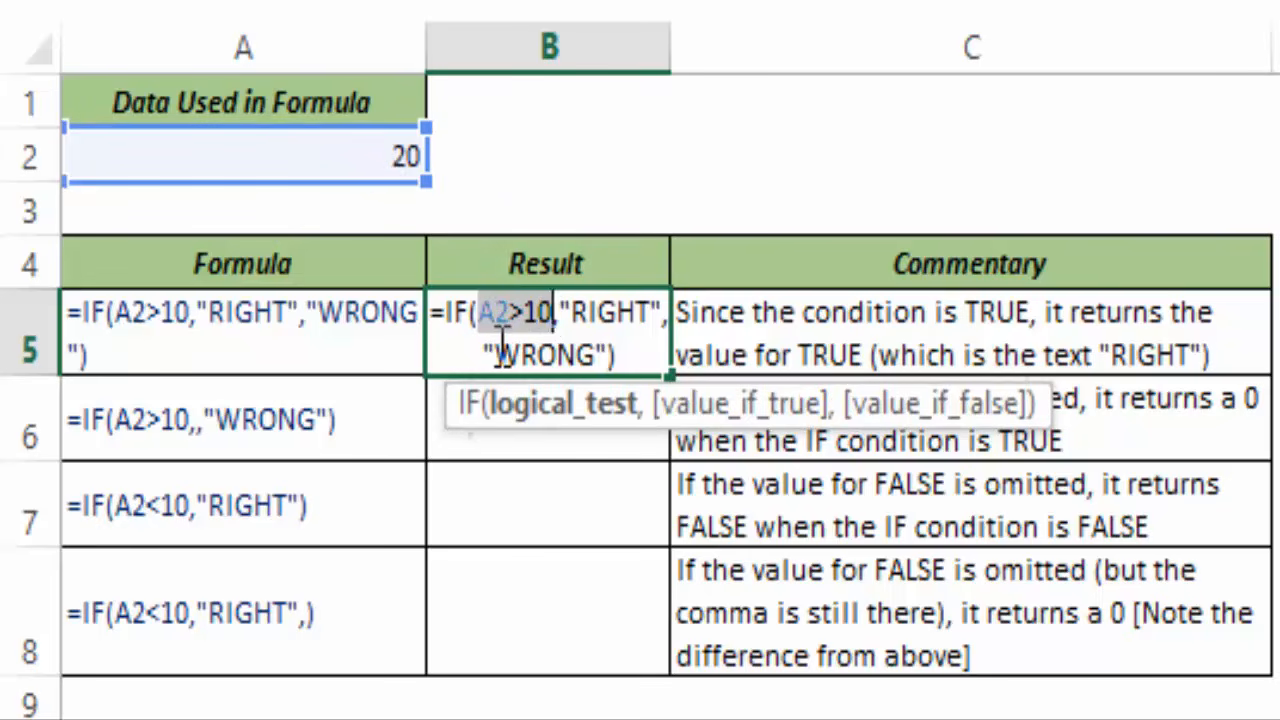
{"action": "key", "text": "Escape"}
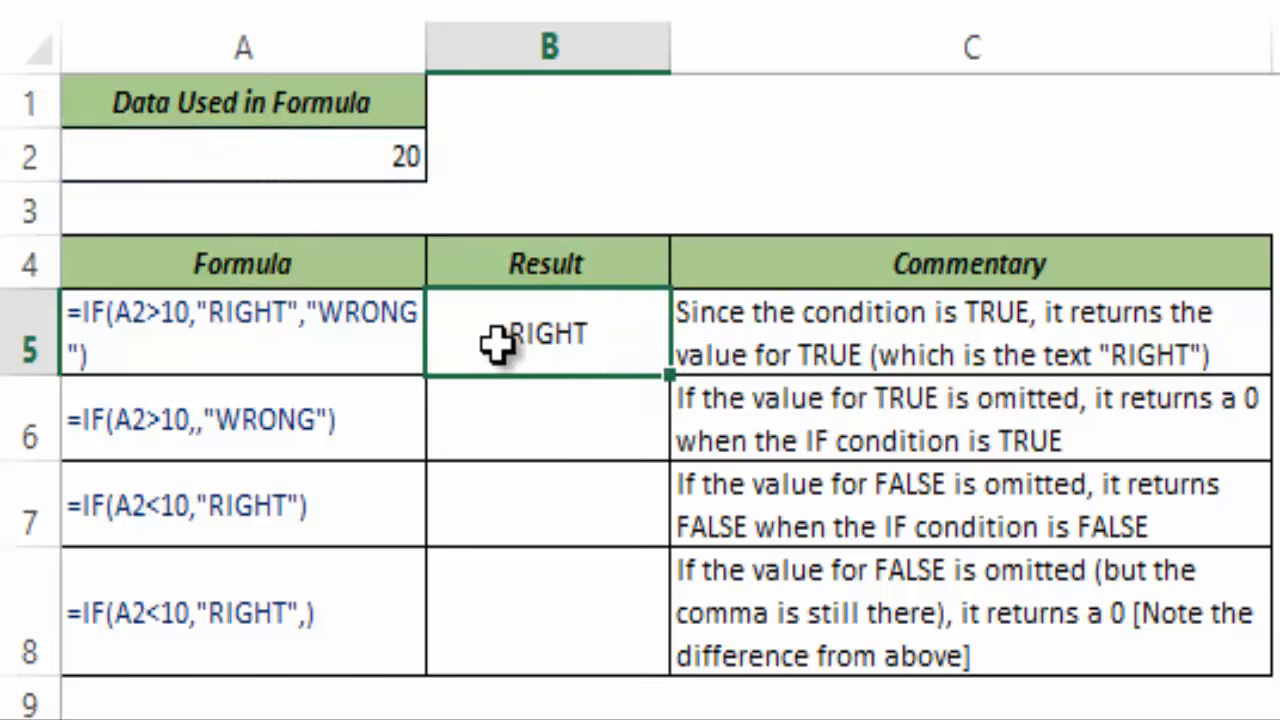
Step: Set the data value in cell A2 to 5 and reselect the IF result in cell B5
{"action": "key", "text": "Up"}
{"action": "key", "text": "Up"}
{"action": "key", "text": "Up"}
{"action": "key", "text": "Left"}
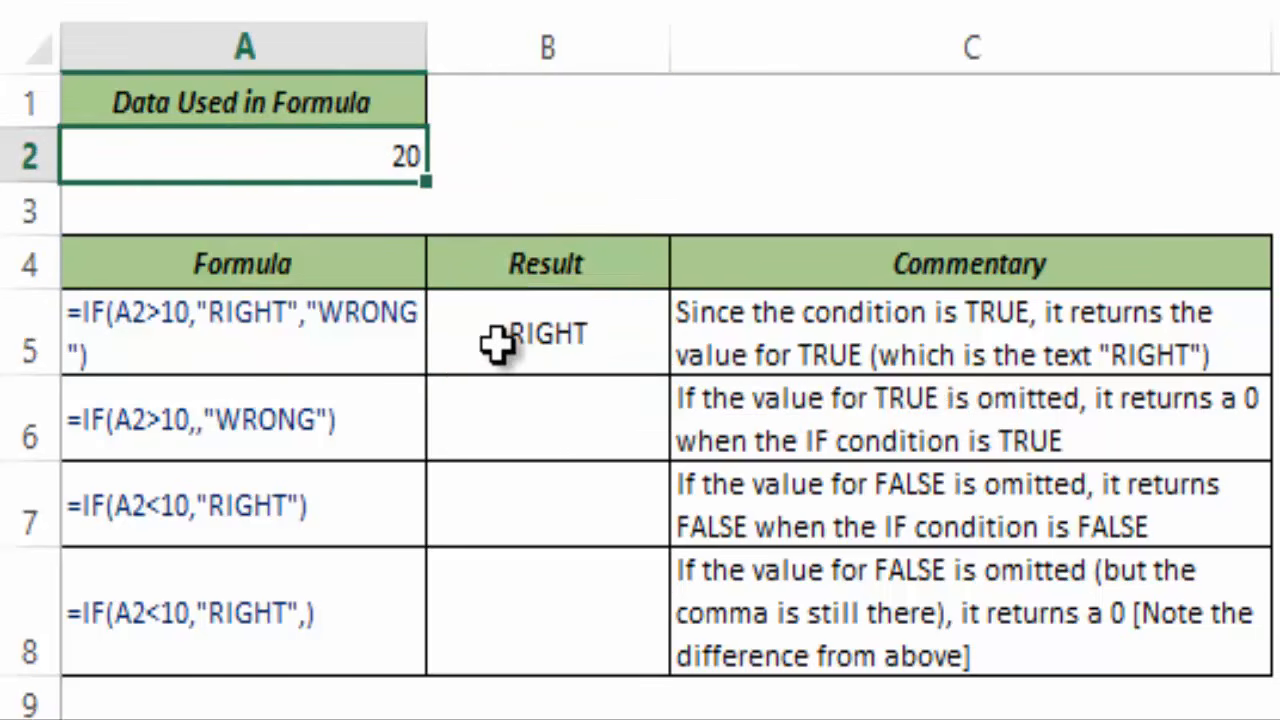
{"action": "type", "text": "5"}
{"action": "key", "text": "Return"}
{"action": "key", "text": "Up"}
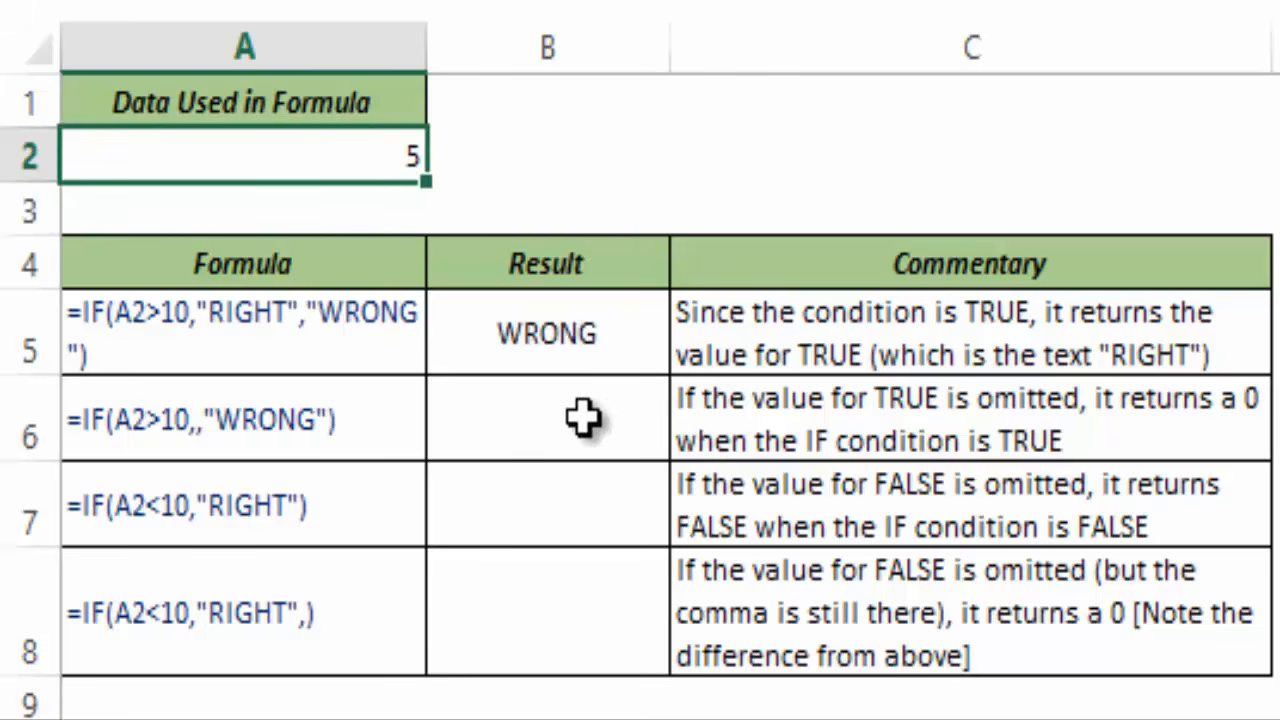
{"action": "left_click", "coordinate": [560, 350]}
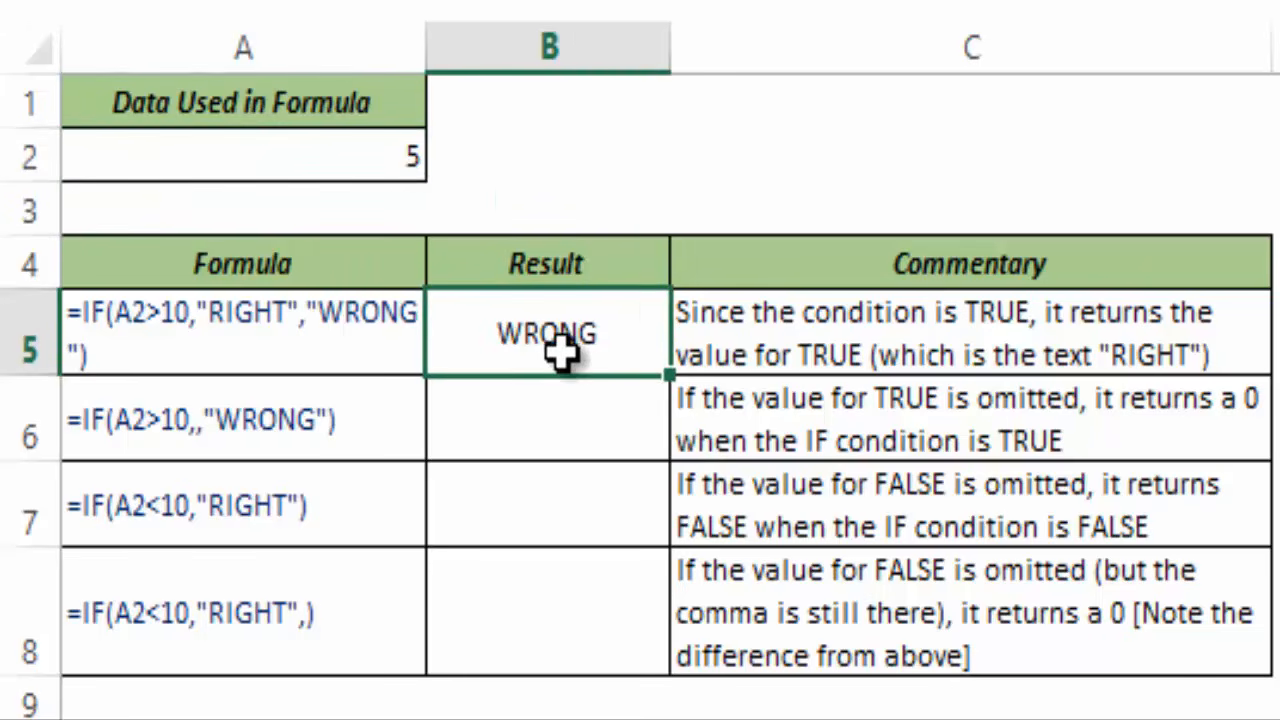
Step: Delete the "WRONG" value-if-false argument and the closing parenthesis from the IF formula in cell B5
{"action": "double_click", "coordinate": [569, 351]}
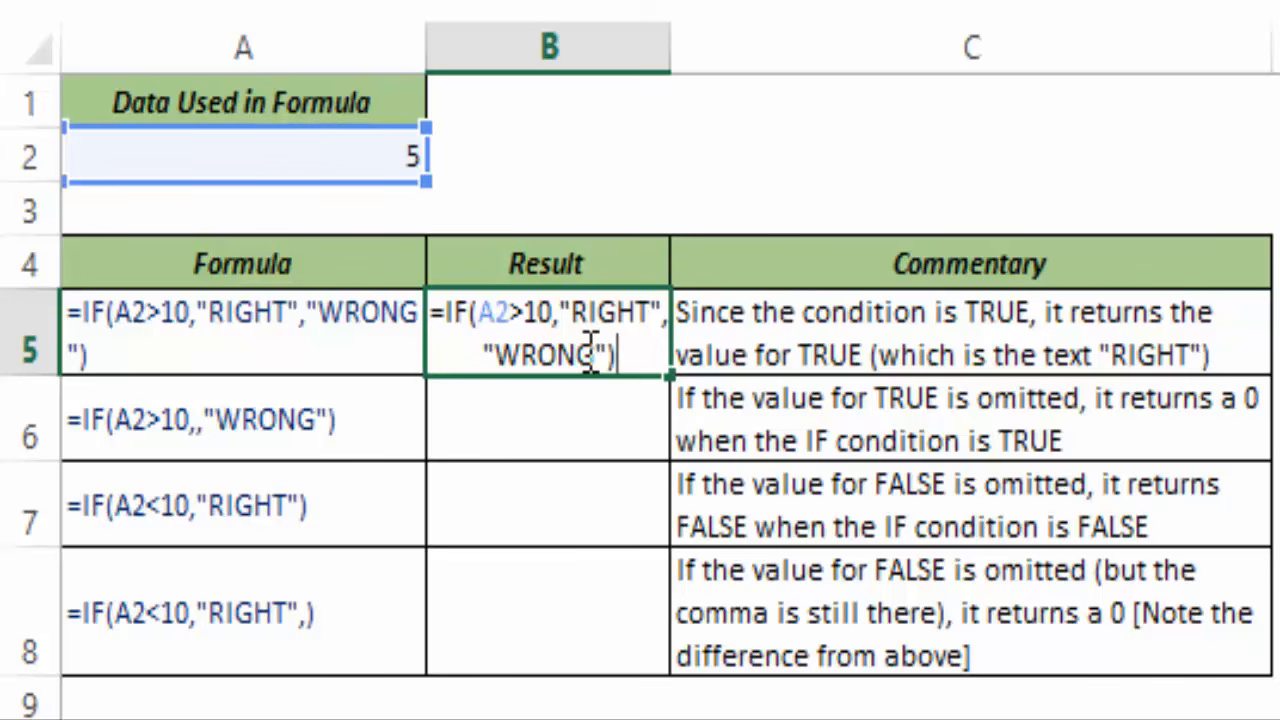
{"action": "key", "text": "BackSpace"}
{"action": "key", "text": "BackSpace"}
{"action": "key", "text": "BackSpace"}
{"action": "key", "text": "BackSpace"}
{"action": "key", "text": "BackSpace"}
{"action": "key", "text": "BackSpace"}
{"action": "key", "text": "BackSpace"}
{"action": "key", "text": "BackSpace"}
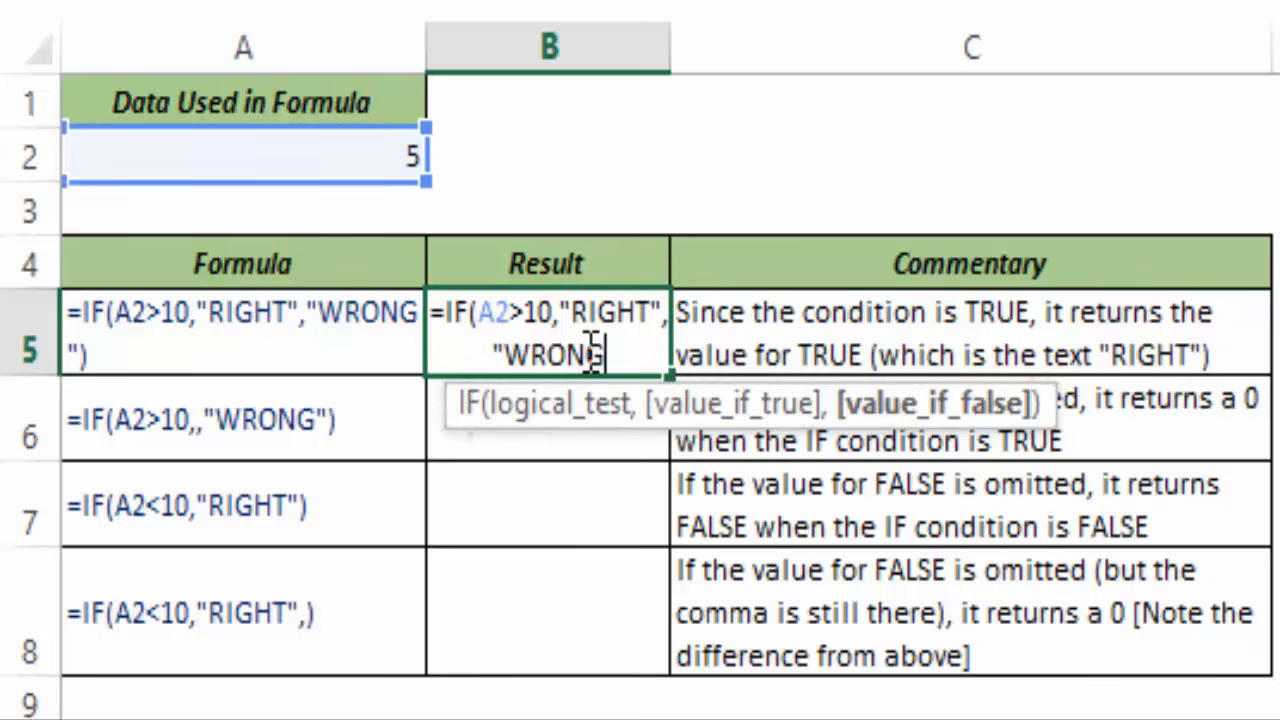
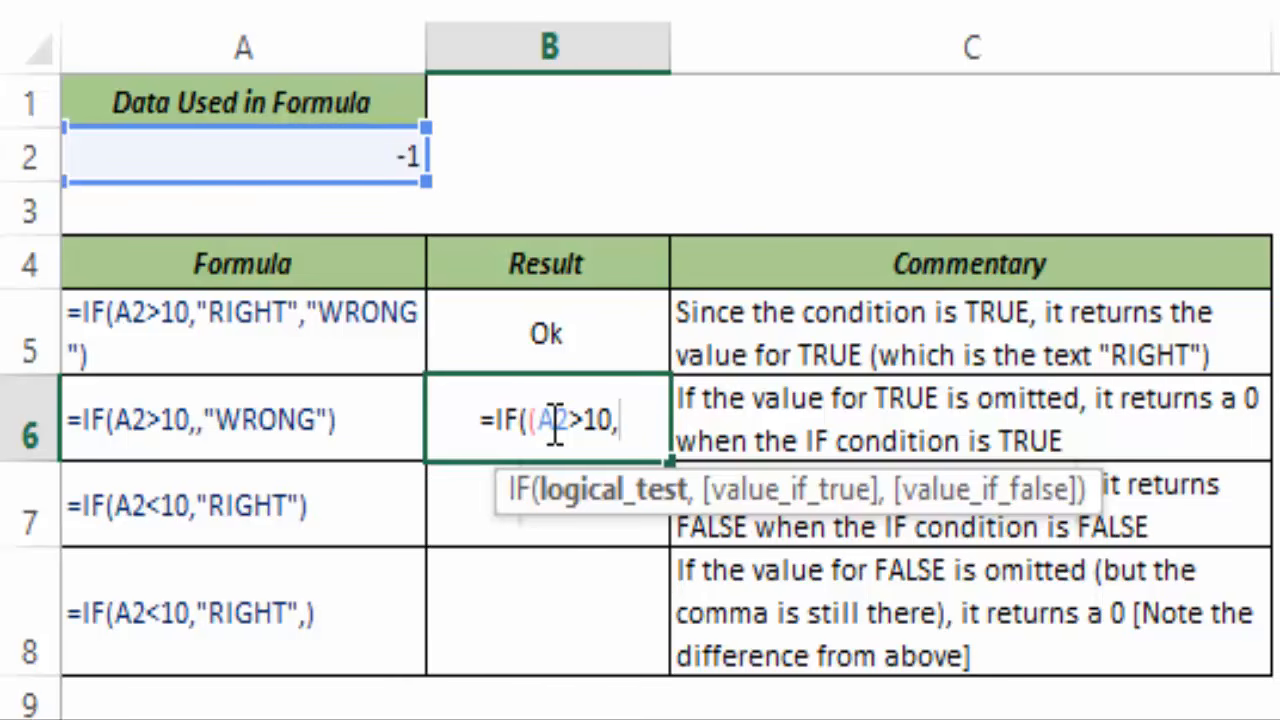
Step: Complete the formula in cell B6 as =IF((A2>10,,"WRONG")) and try to commit it
{"action": "type", "text": ","}
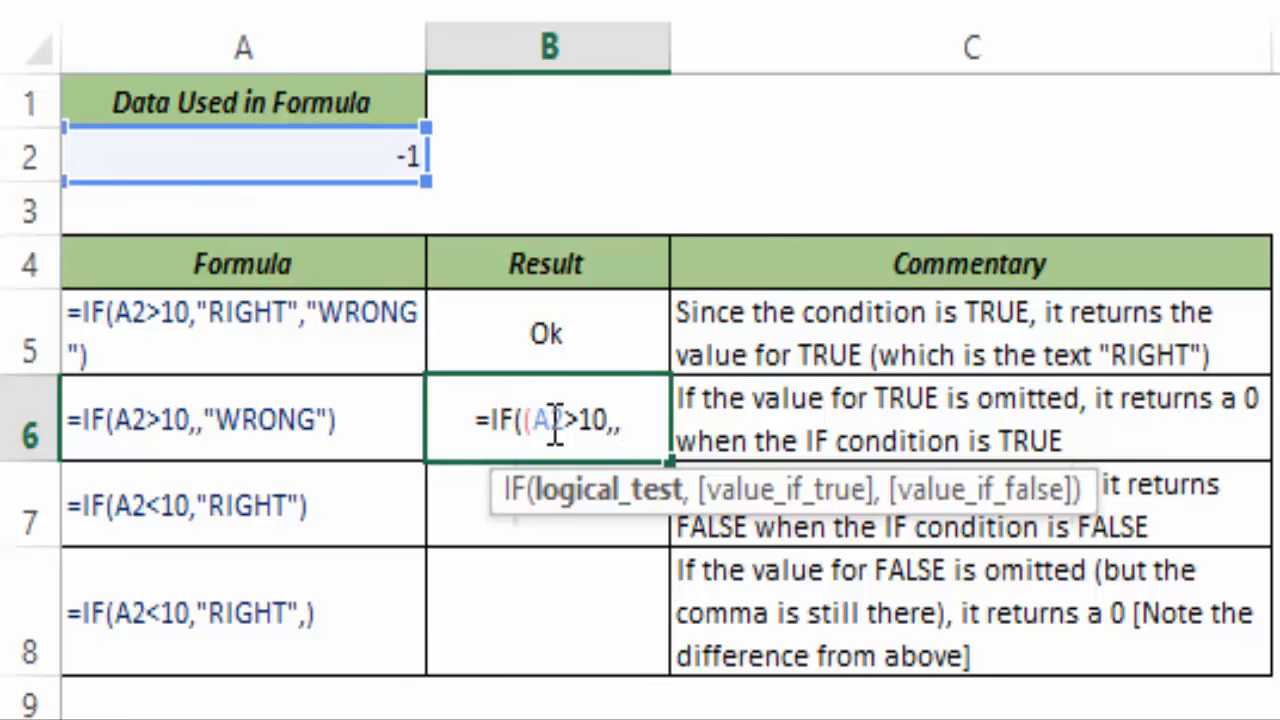
{"action": "type", "text": "\"WRONG"}
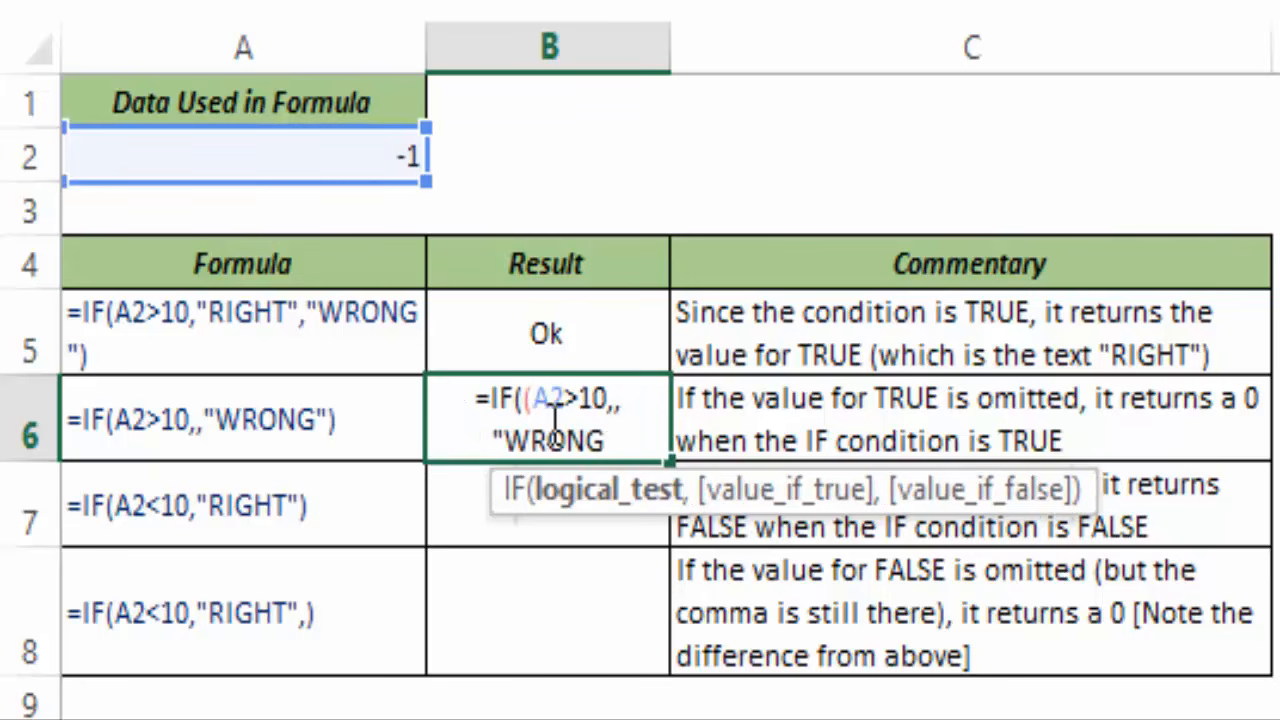
{"action": "type", "text": "\")"}
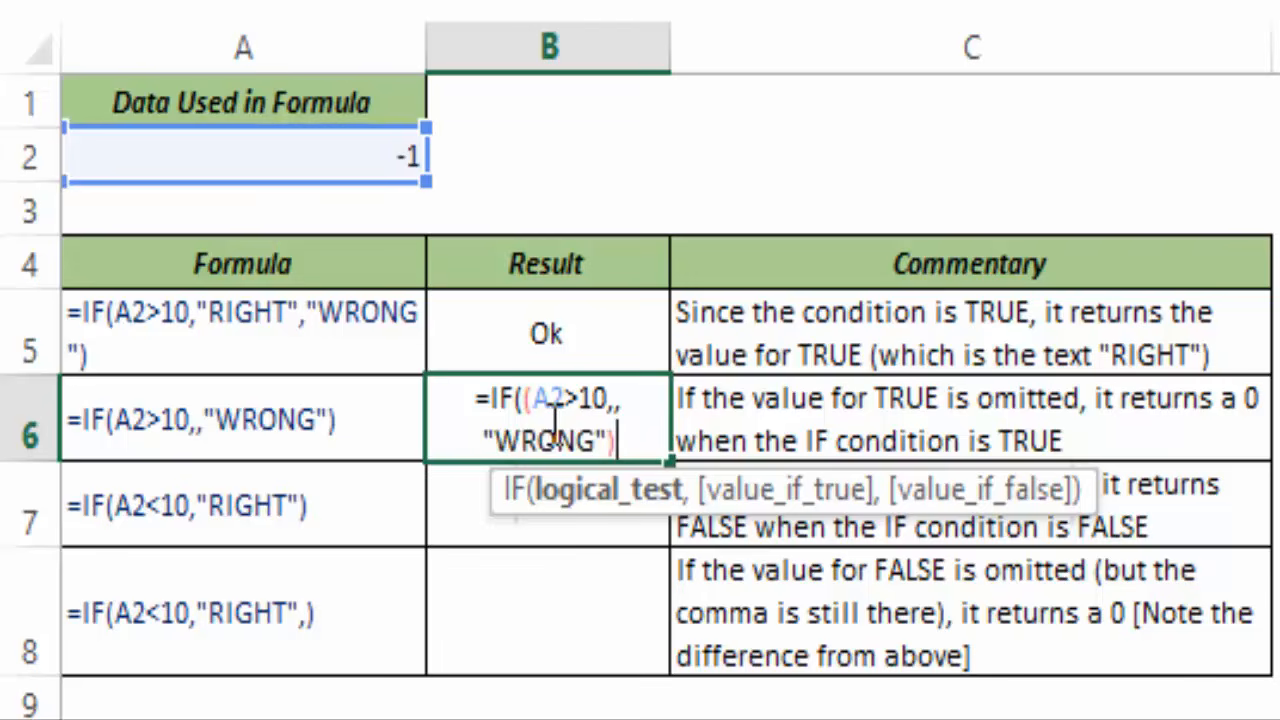
{"action": "type", "text": ")"}
{"action": "key", "text": "Return"}
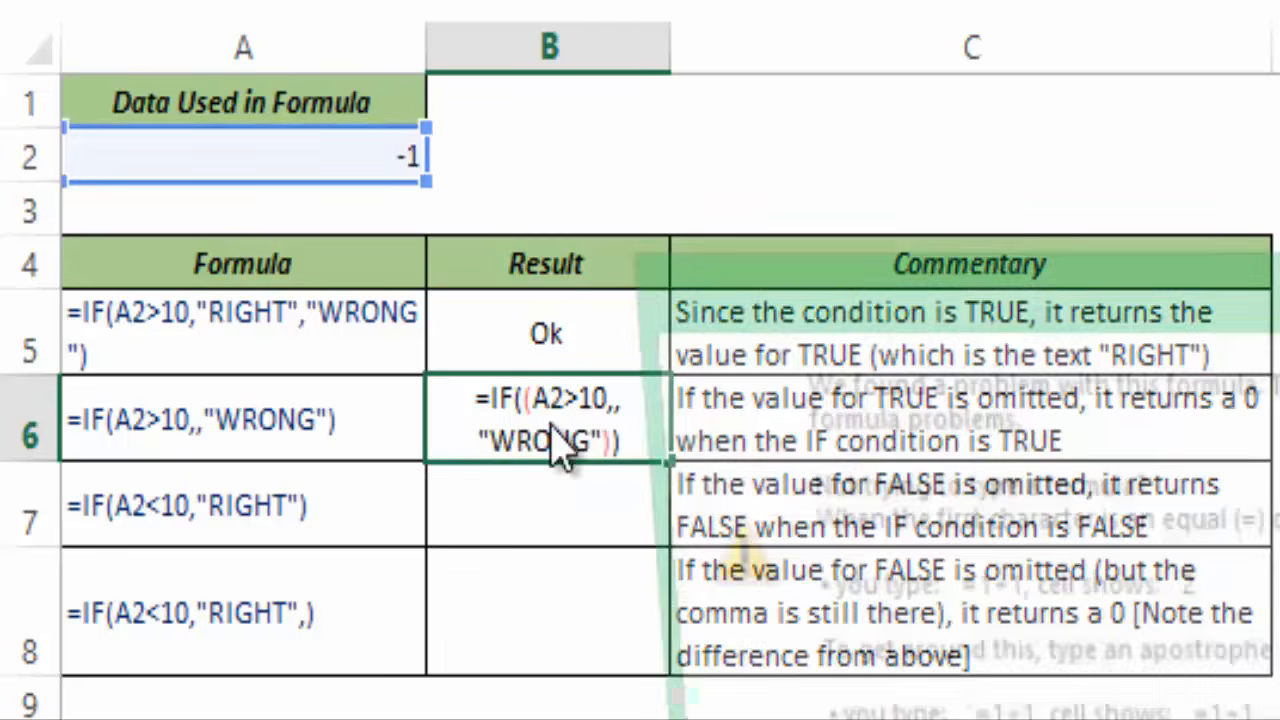
{"action": "key", "text": "Return"}
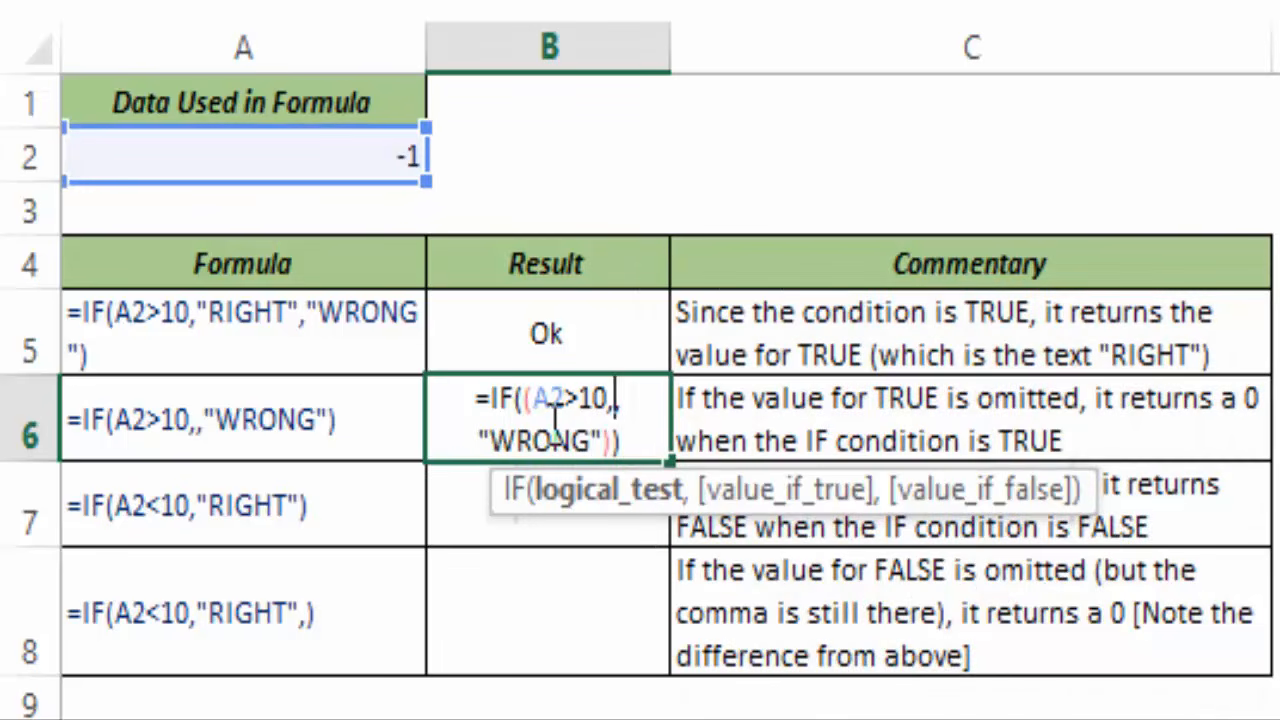
Step: Correct the formula in cell B6 to =IF(A2>10,,"WRONG"), commit it and check its logical test A2>10
{"action": "left_click", "coordinate": [634, 430]}
{"action": "type", "text": "="}
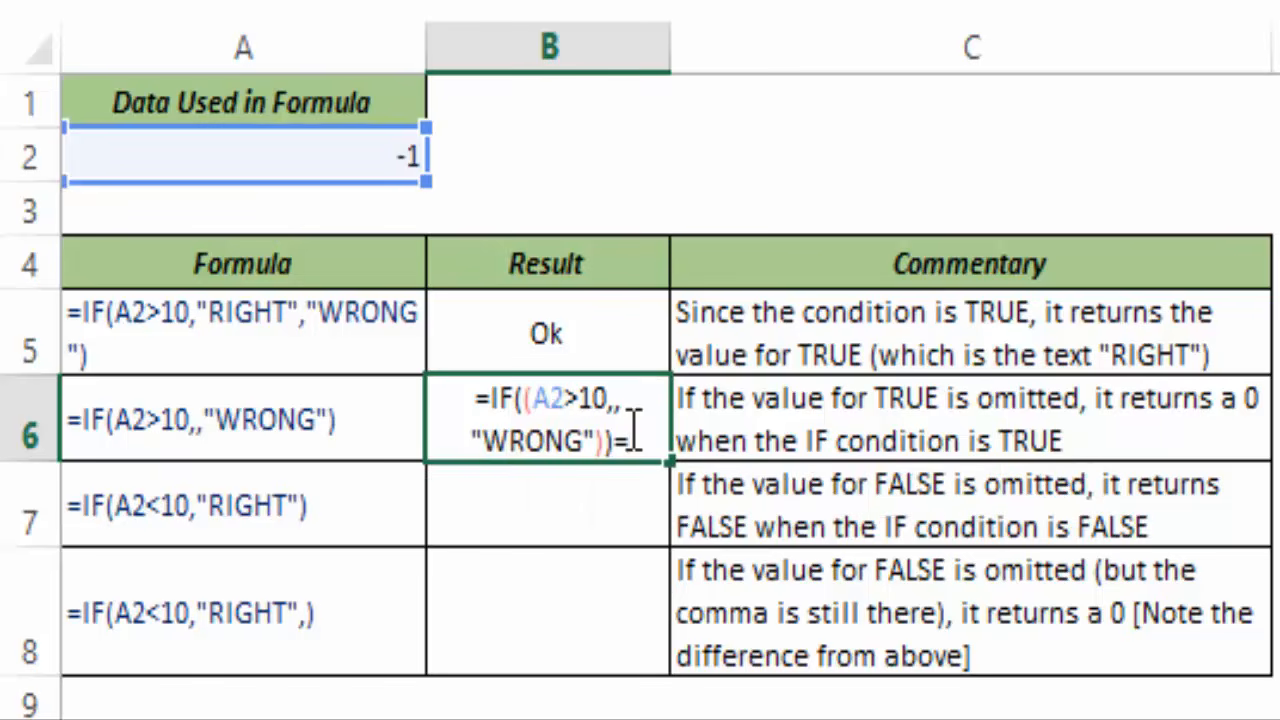
{"action": "key", "text": "BackSpace"}
{"action": "key", "text": "BackSpace"}
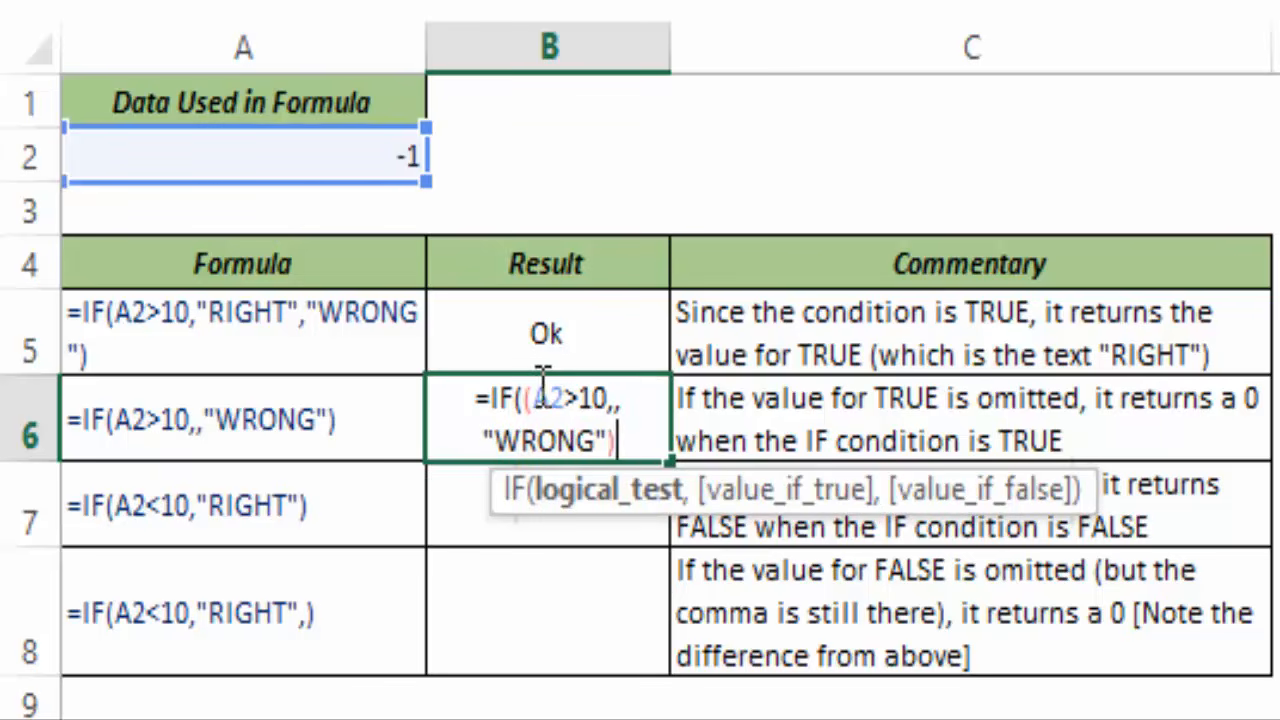
{"action": "key", "text": "Return"}
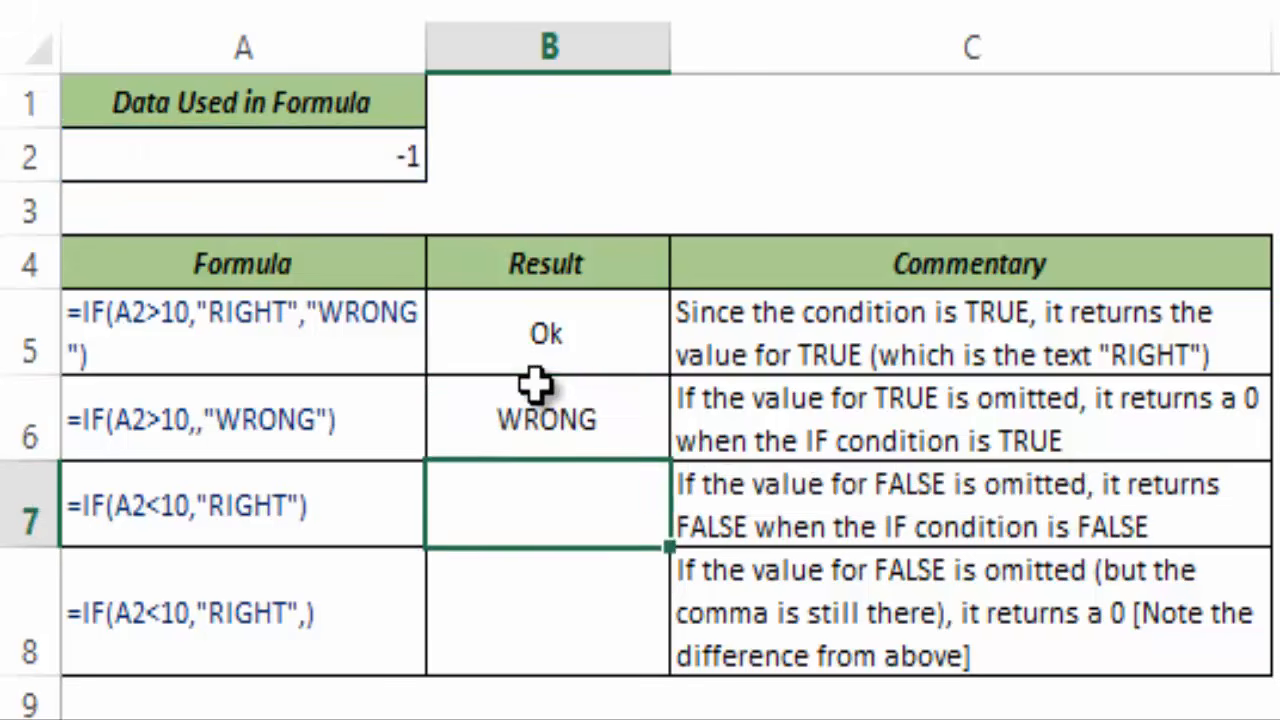
{"action": "left_click", "coordinate": [537, 390]}
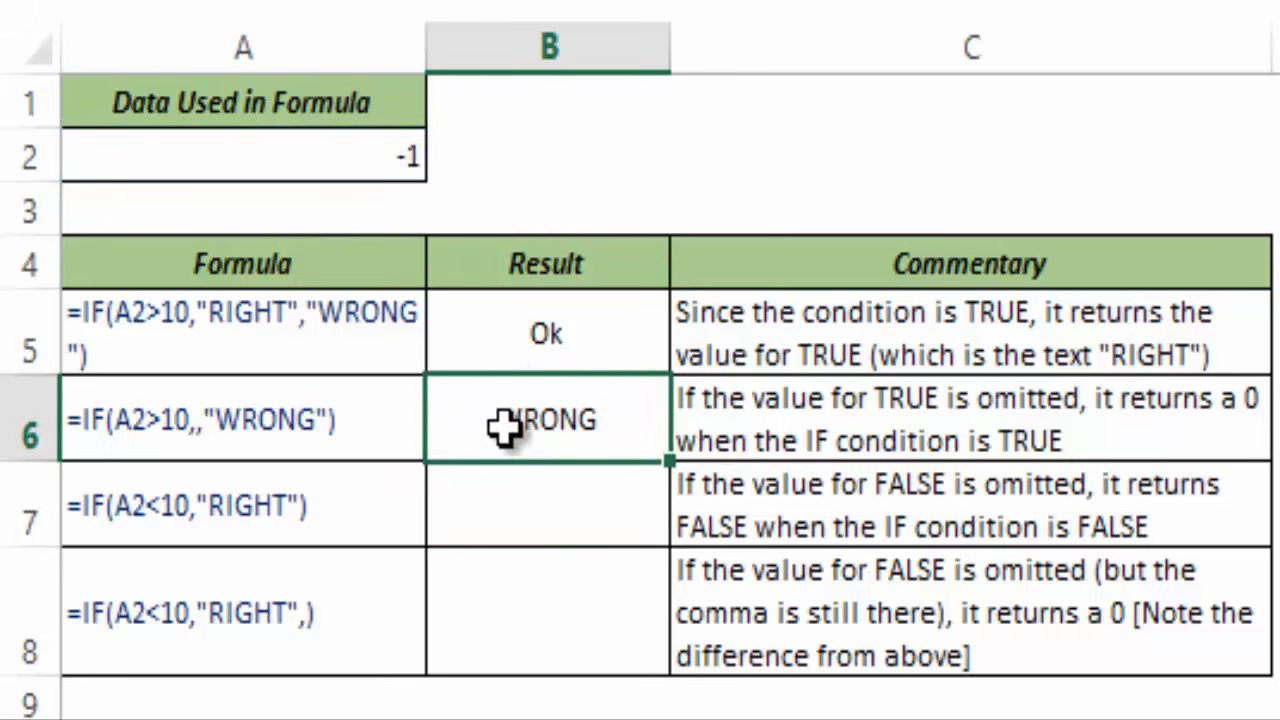
{"action": "key", "text": "F2"}
{"action": "left_click_drag", "start_coordinate": [528, 400], "coordinate": [597, 398]}
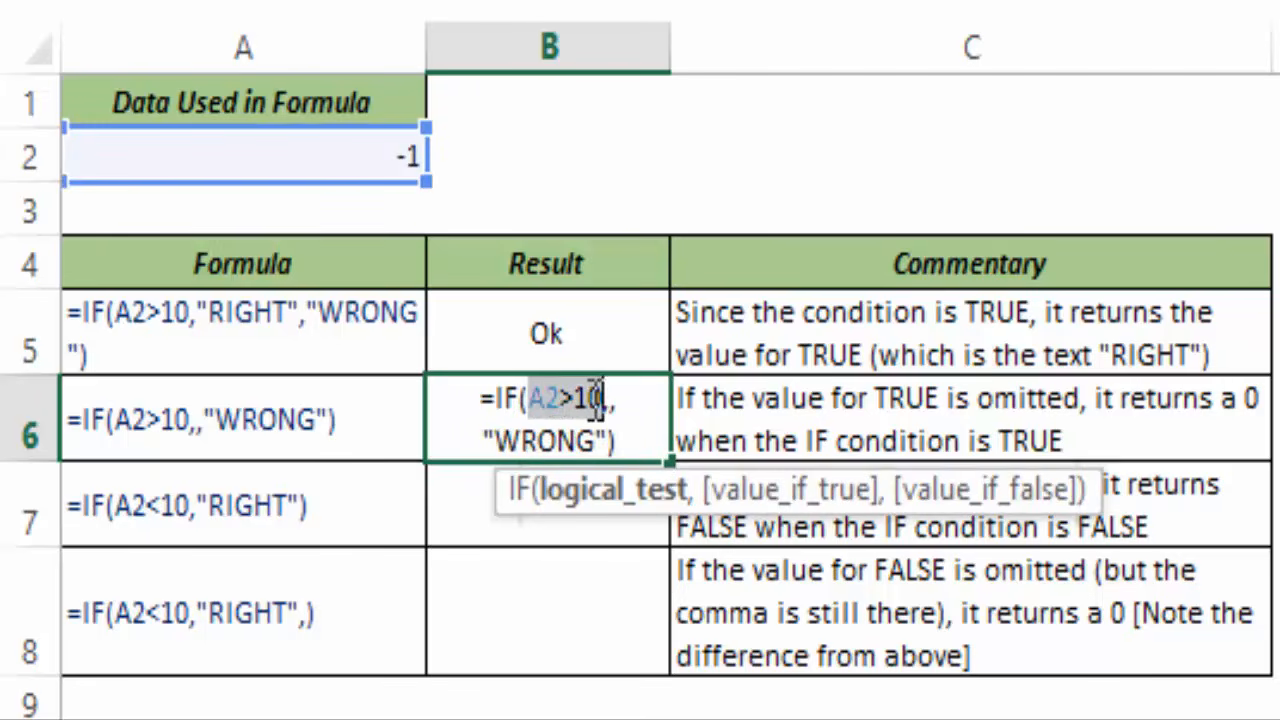
{"action": "key", "text": "Escape"}
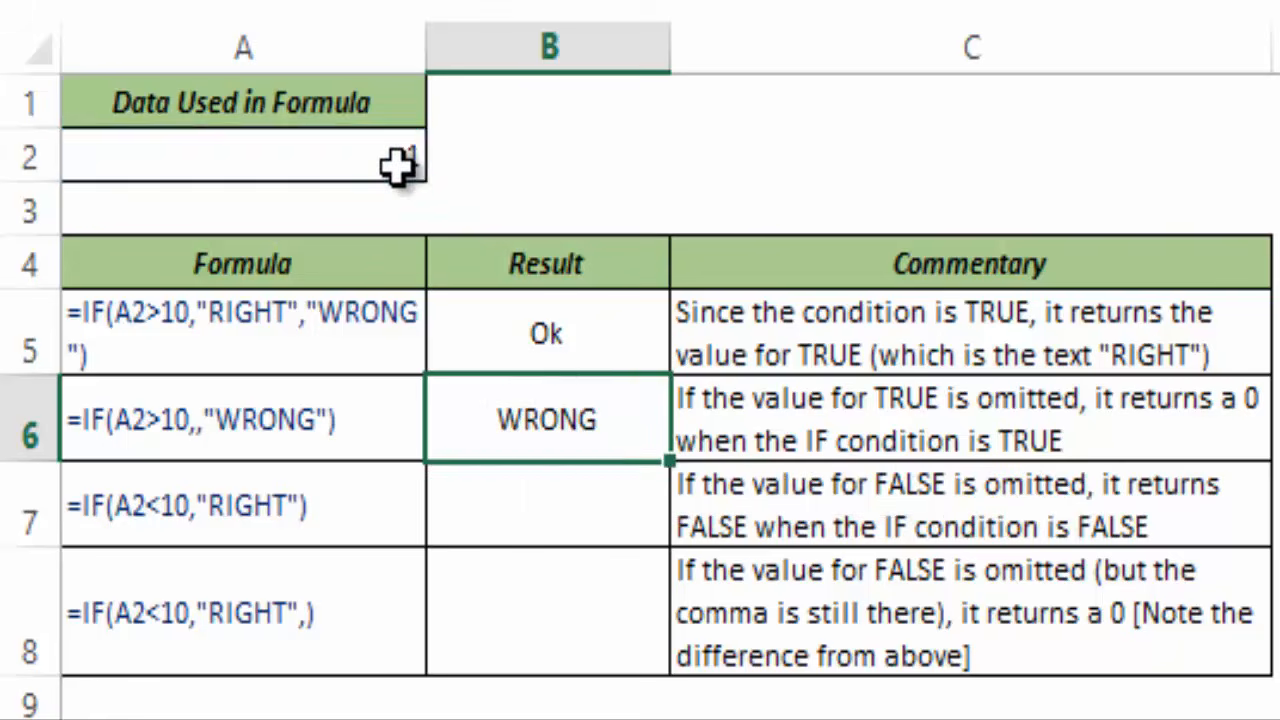
Step: Set the data value in cell A2 to 20 and reselect the cell
{"action": "left_click", "coordinate": [397, 166]}
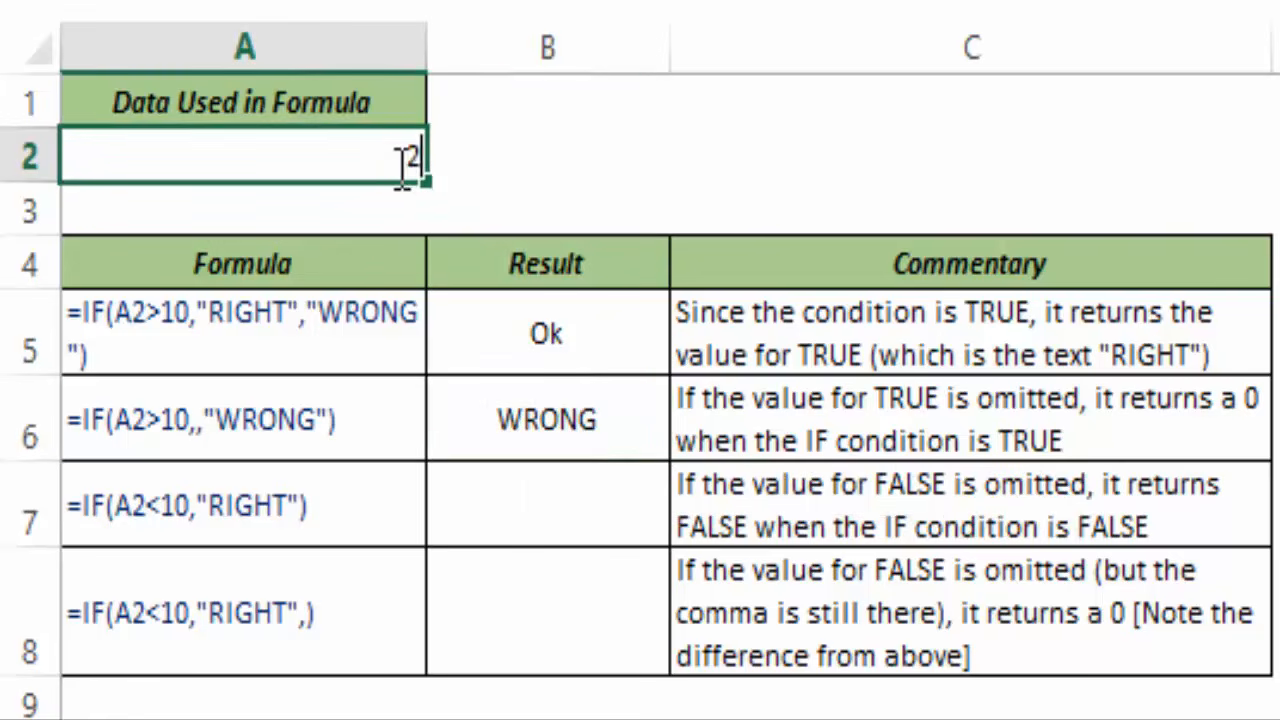
{"action": "type", "text": "20"}
{"action": "key", "text": "Return"}
{"action": "left_click", "coordinate": [397, 166]}
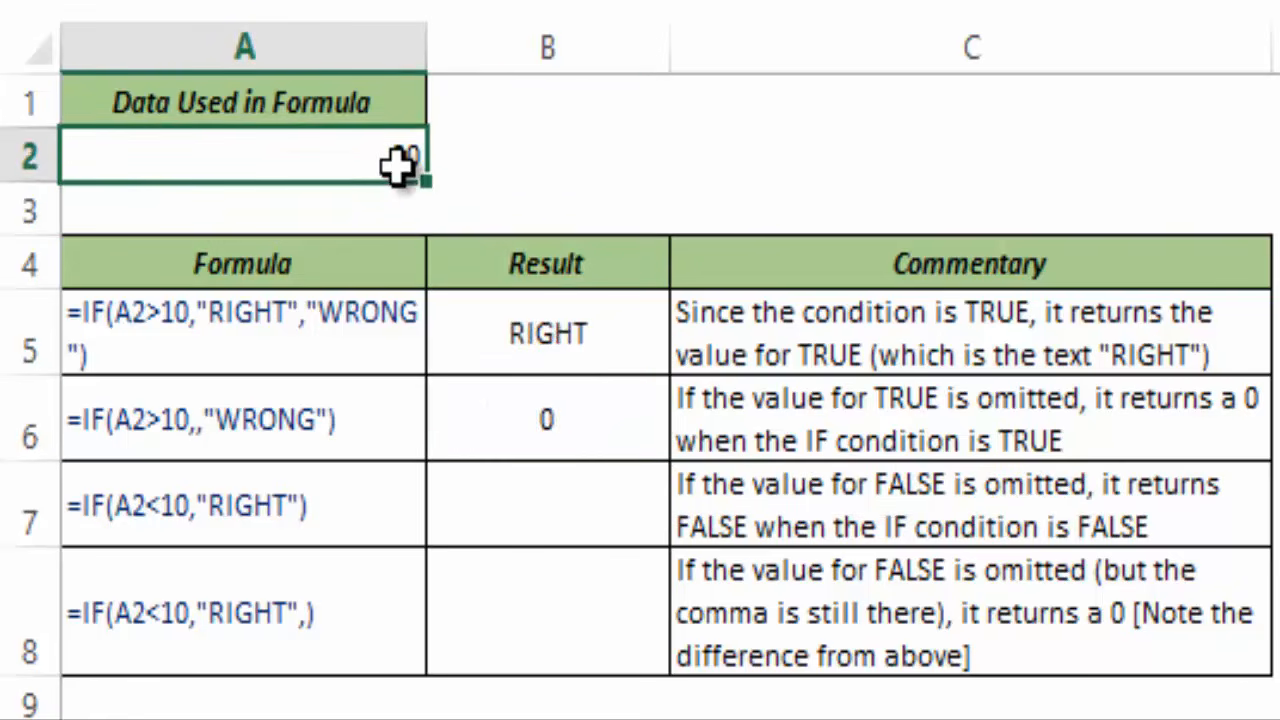
Step: Review the IF formula with the omitted TRUE value in cell B6, leave it unedited and select cell B7
{"action": "left_click", "coordinate": [530, 435]}
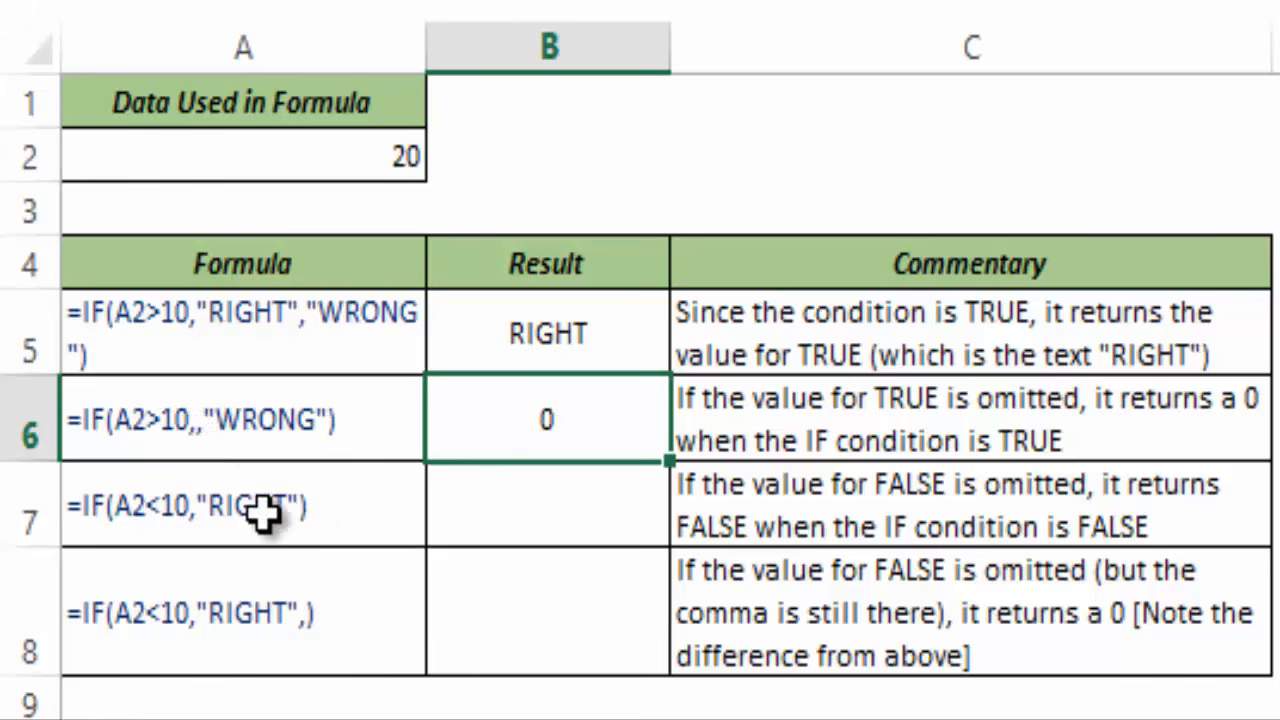
{"action": "double_click", "coordinate": [525, 432]}
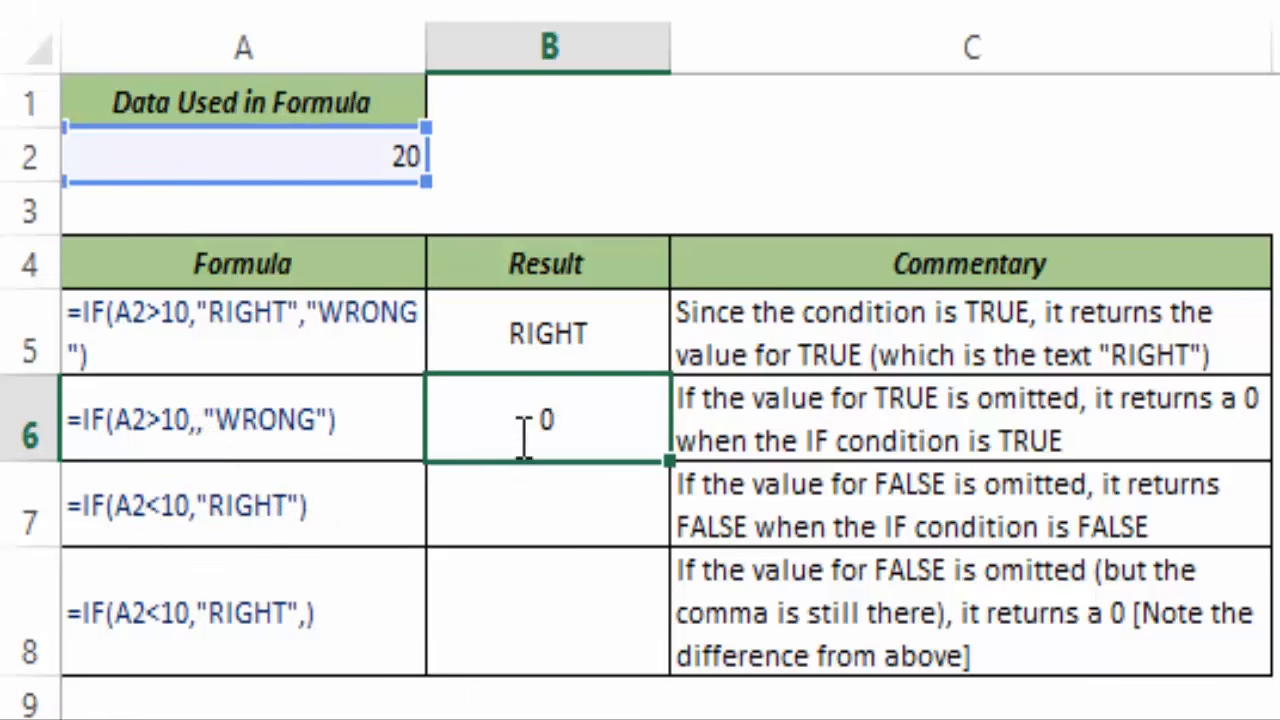
{"action": "key", "text": "Escape"}
{"action": "left_click", "coordinate": [522, 488]}
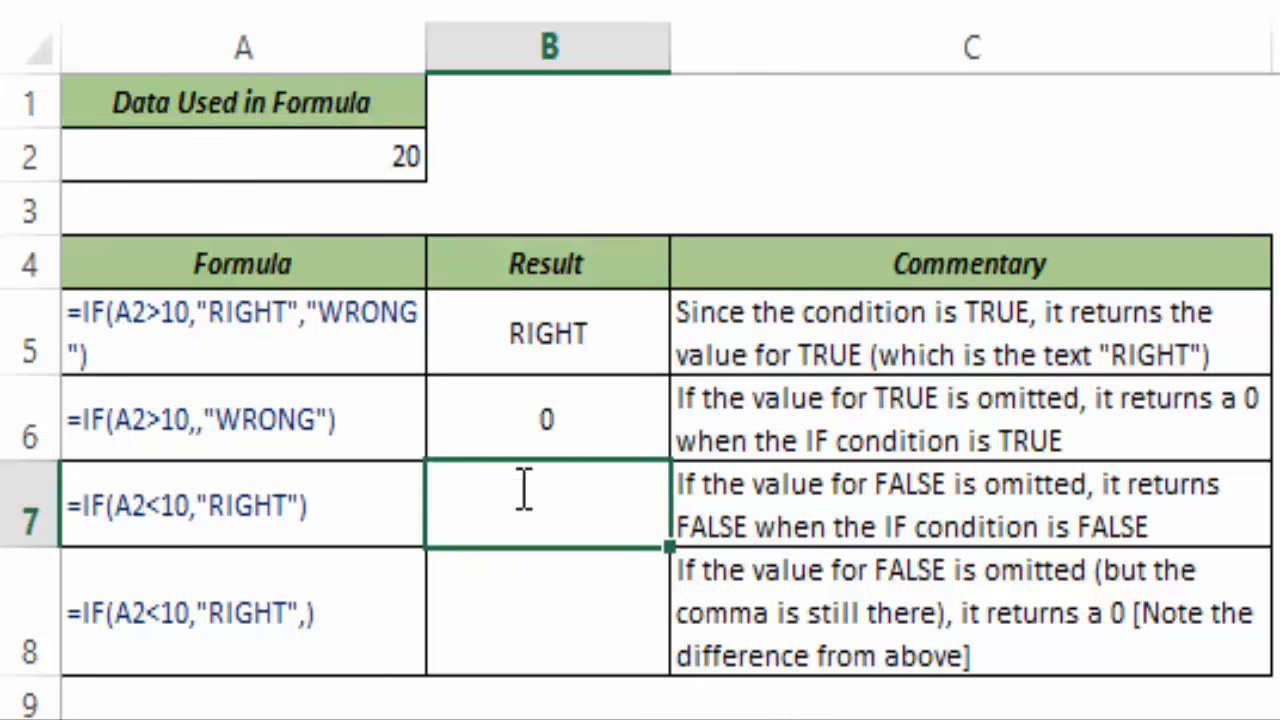
Step: Enter the formula =IF(A2<10,"Right") in cell B7, omitting the FALSE value, and reselect the cell
{"action": "type", "text": "=if"}
{"action": "key", "text": "Tab"}
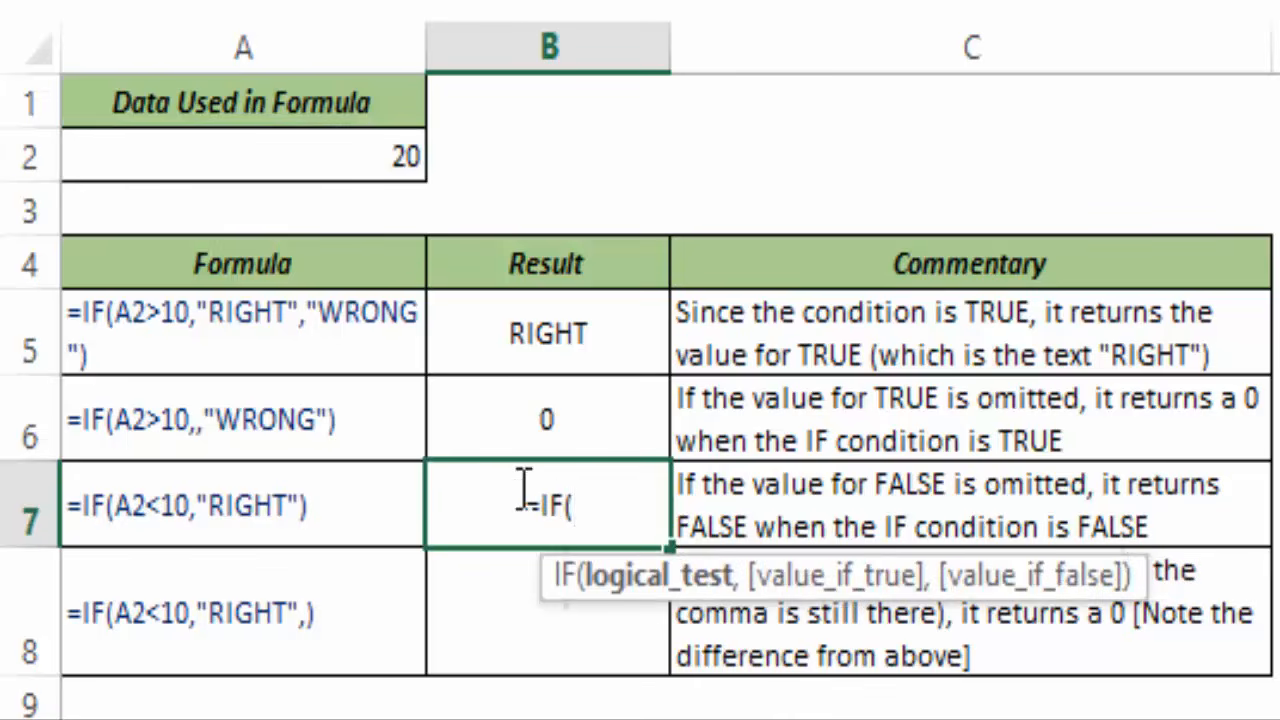
{"action": "left_click", "coordinate": [368, 165]}
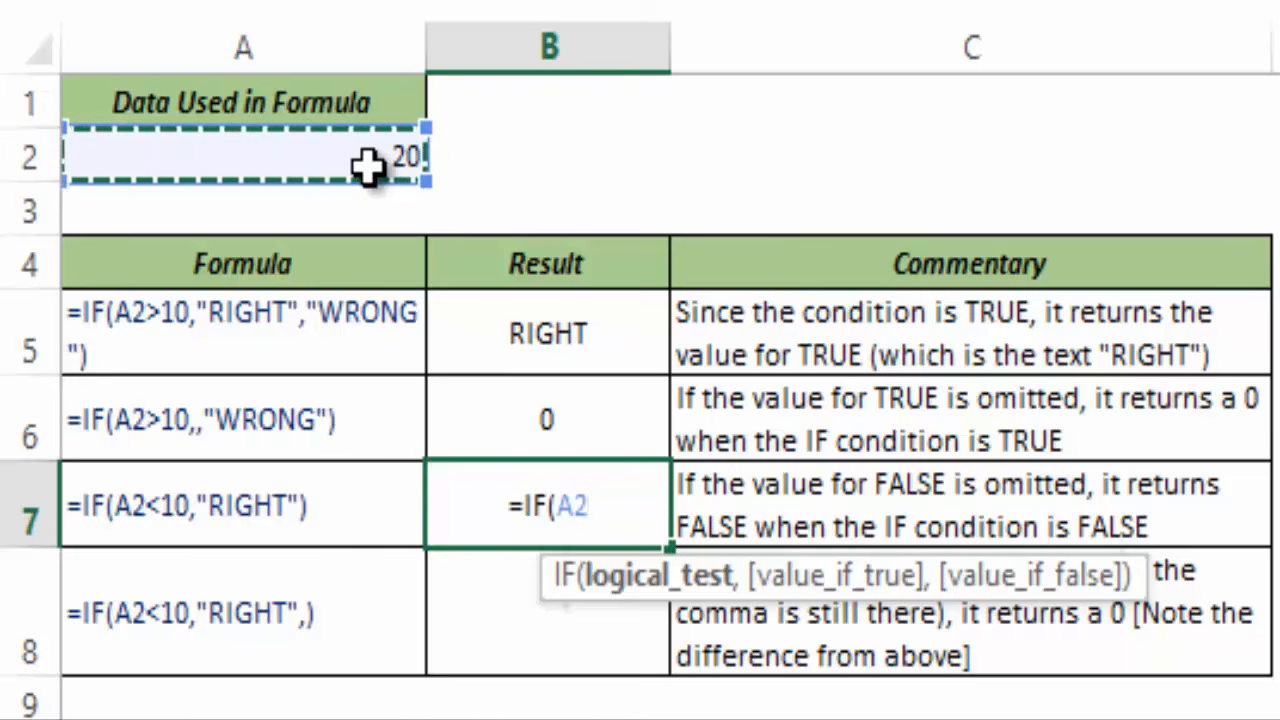
{"action": "type", "text": "<10,\"Right"}
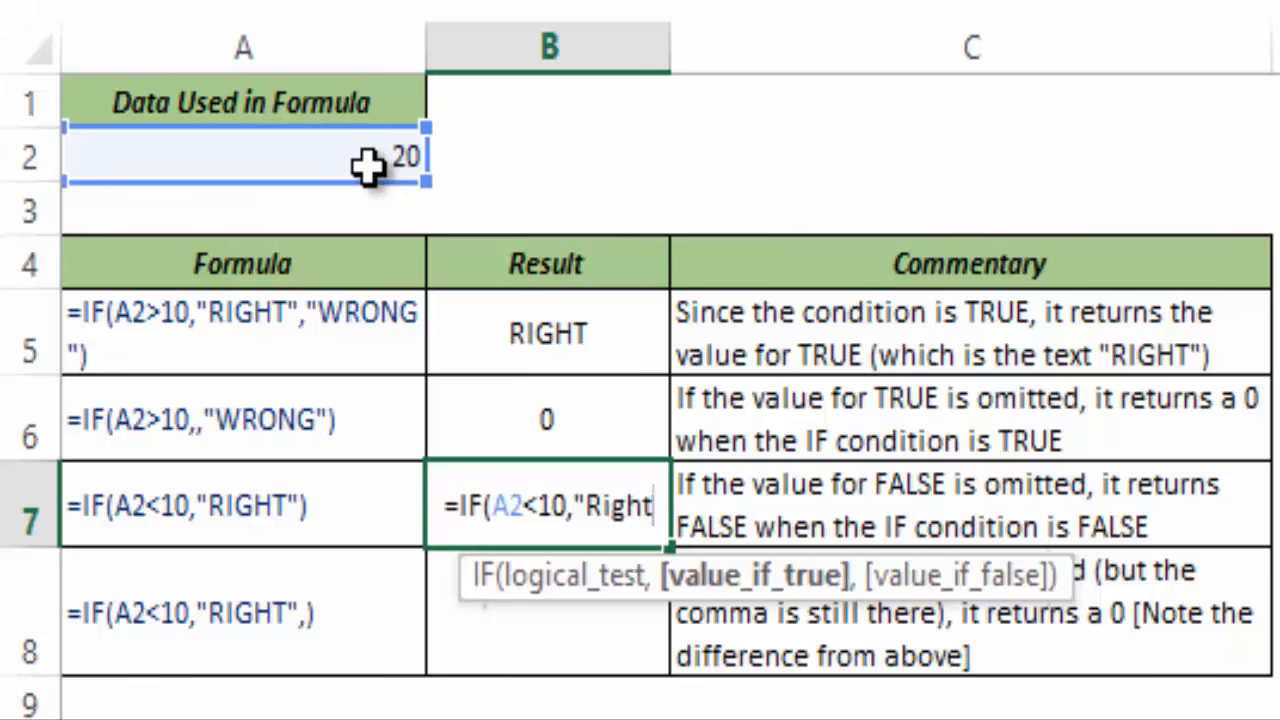
{"action": "type", "text": "\""}
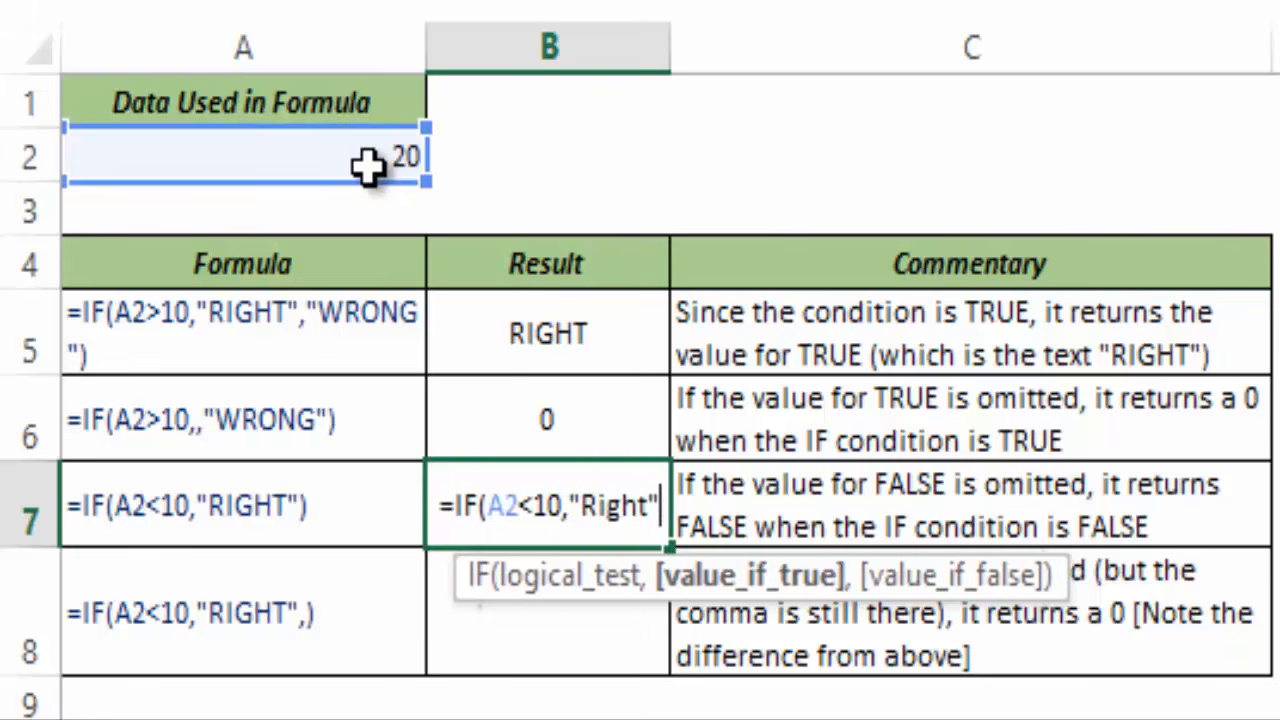
{"action": "type", "text": ")"}
{"action": "key", "text": "Return"}
{"action": "key", "text": "Up"}
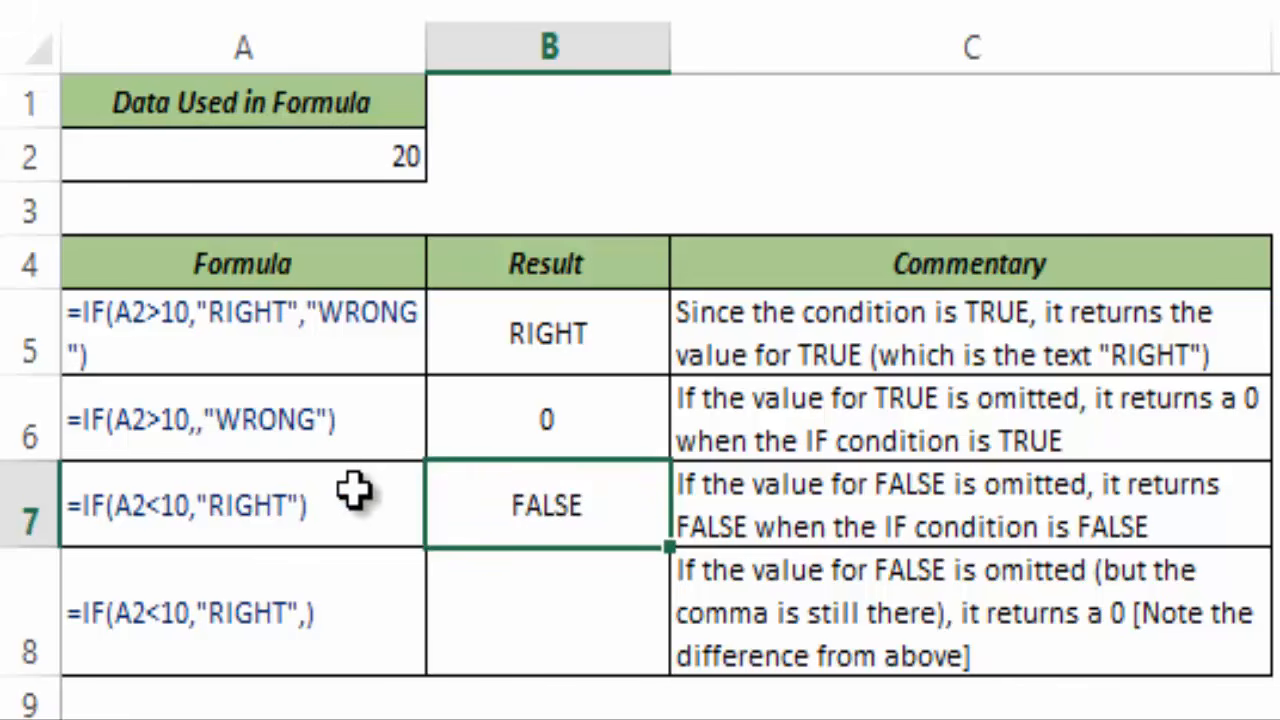
Step: Review the logical test A2<10 and the TRUE value in cell B7's formula, leaving it unedited
{"action": "key", "text": "F2"}
{"action": "left_click_drag", "start_coordinate": [486, 508], "coordinate": [558, 505]}
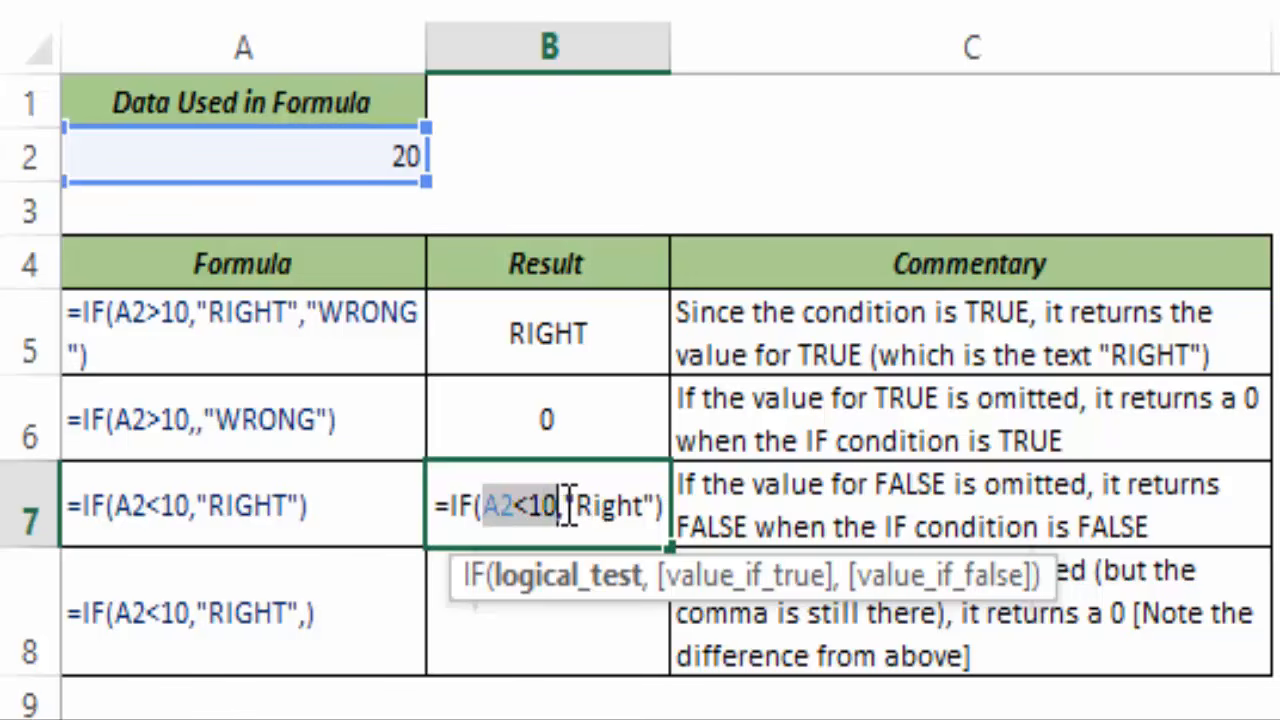
{"action": "left_click_drag", "start_coordinate": [566, 505], "coordinate": [648, 505]}
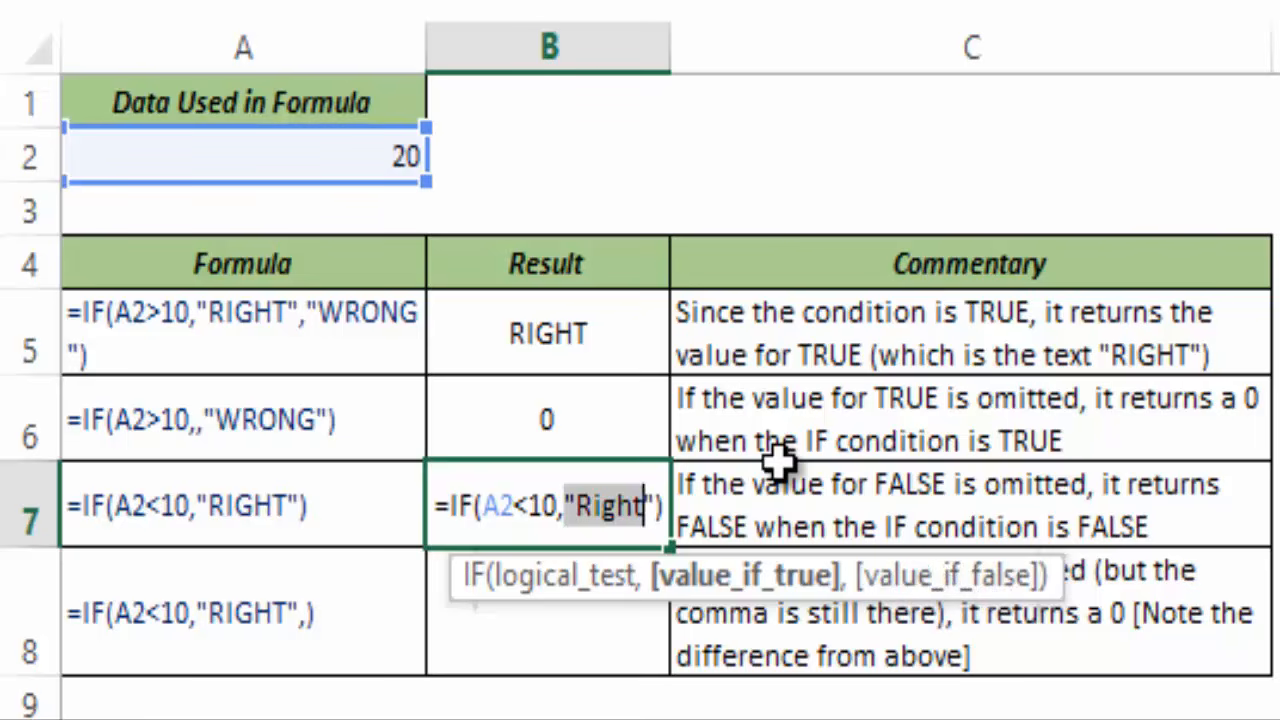
{"action": "key", "text": "Return"}
{"action": "key", "text": "Up"}
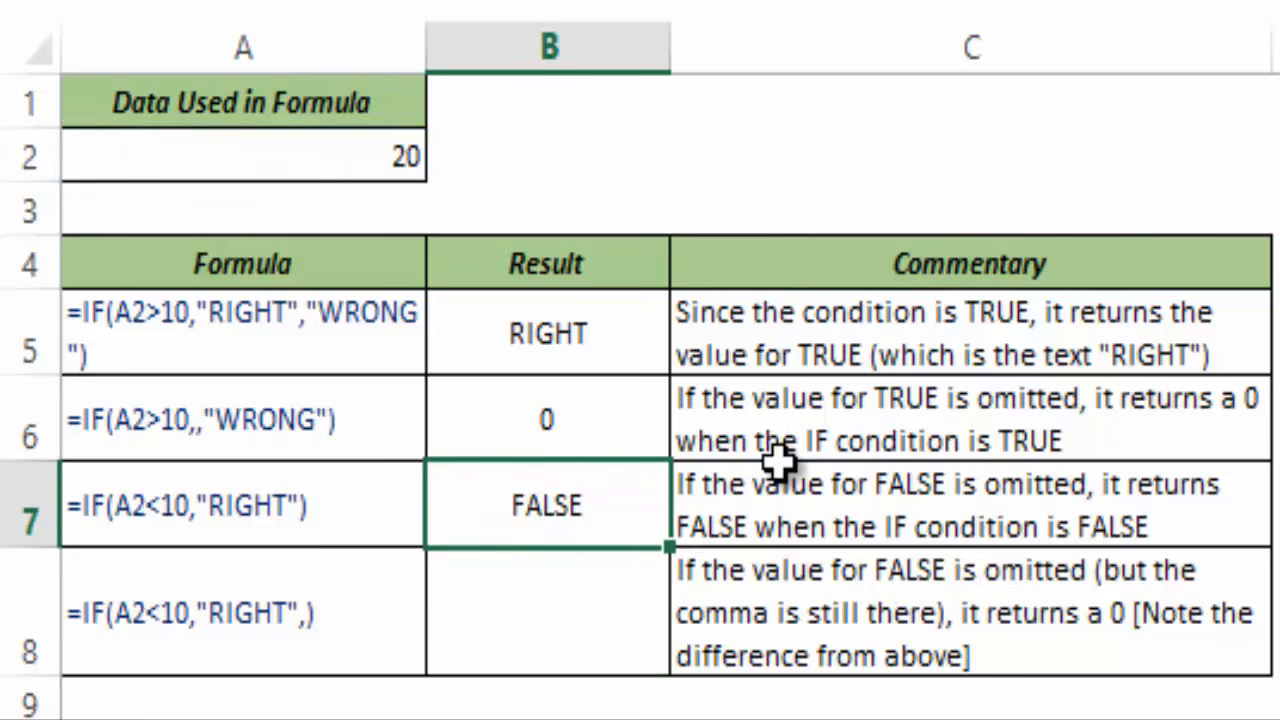
Step: Copy the formula text from B7 into B8 and add a comma before the closing bracket, giving =IF(A2<10,"Right",)
{"action": "double_click", "coordinate": [651, 526]}
{"action": "left_click_drag", "start_coordinate": [437, 502], "coordinate": [665, 508]}
{"action": "key", "text": "ctrl+c"}
{"action": "key", "text": "Escape"}
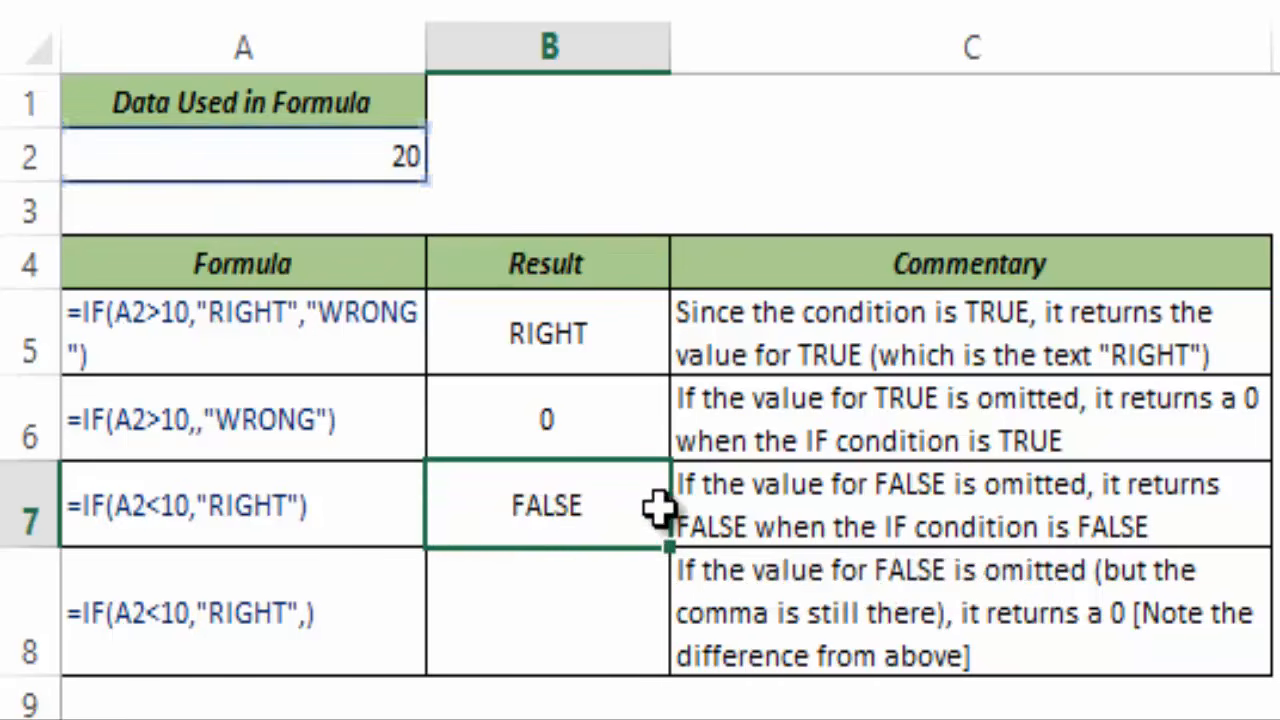
{"action": "key", "text": "Down"}
{"action": "key", "text": "F2"}
{"action": "key", "text": "ctrl+v"}
{"action": "key", "text": "Left"}
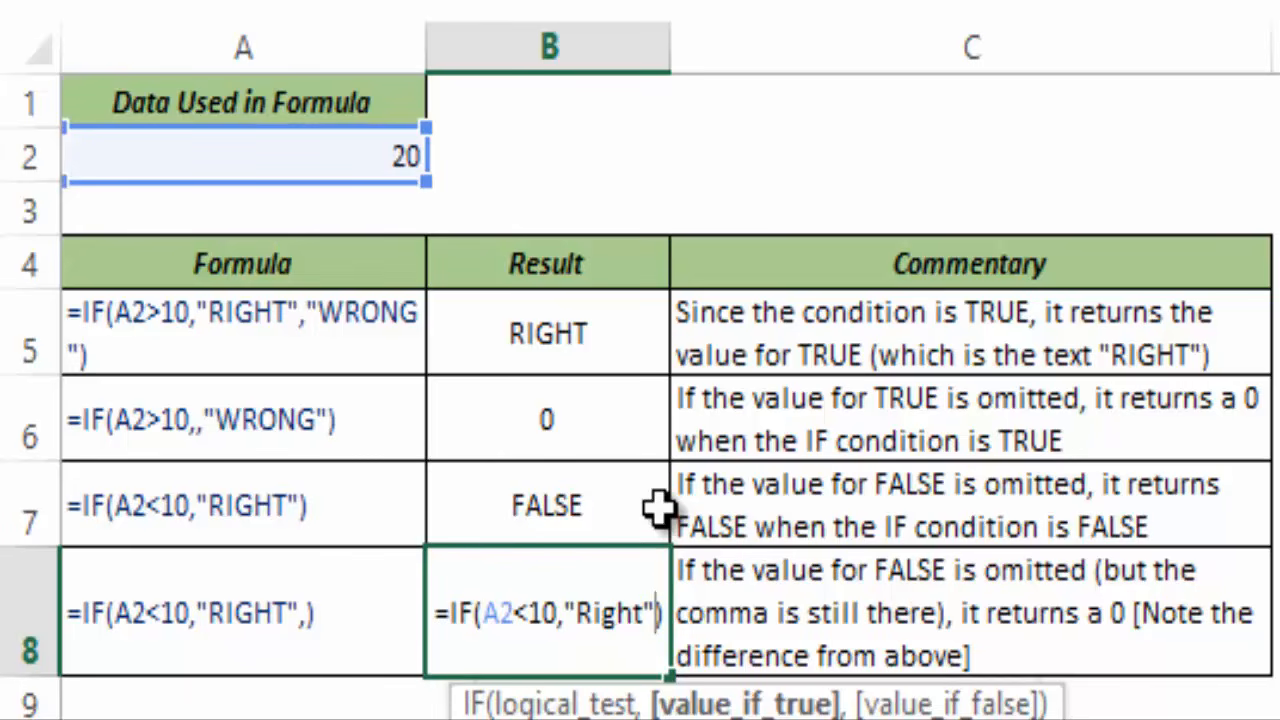
{"action": "type", "text": ","}
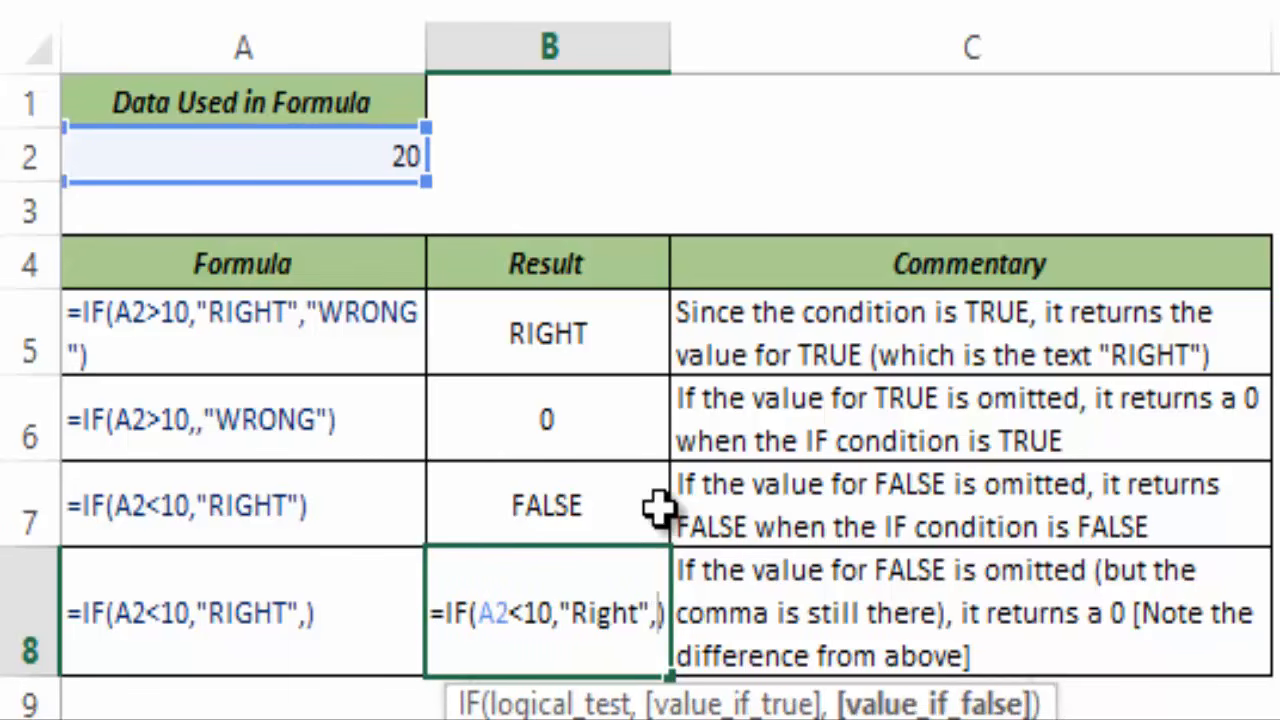
{"action": "key", "text": "ctrl+Return"}
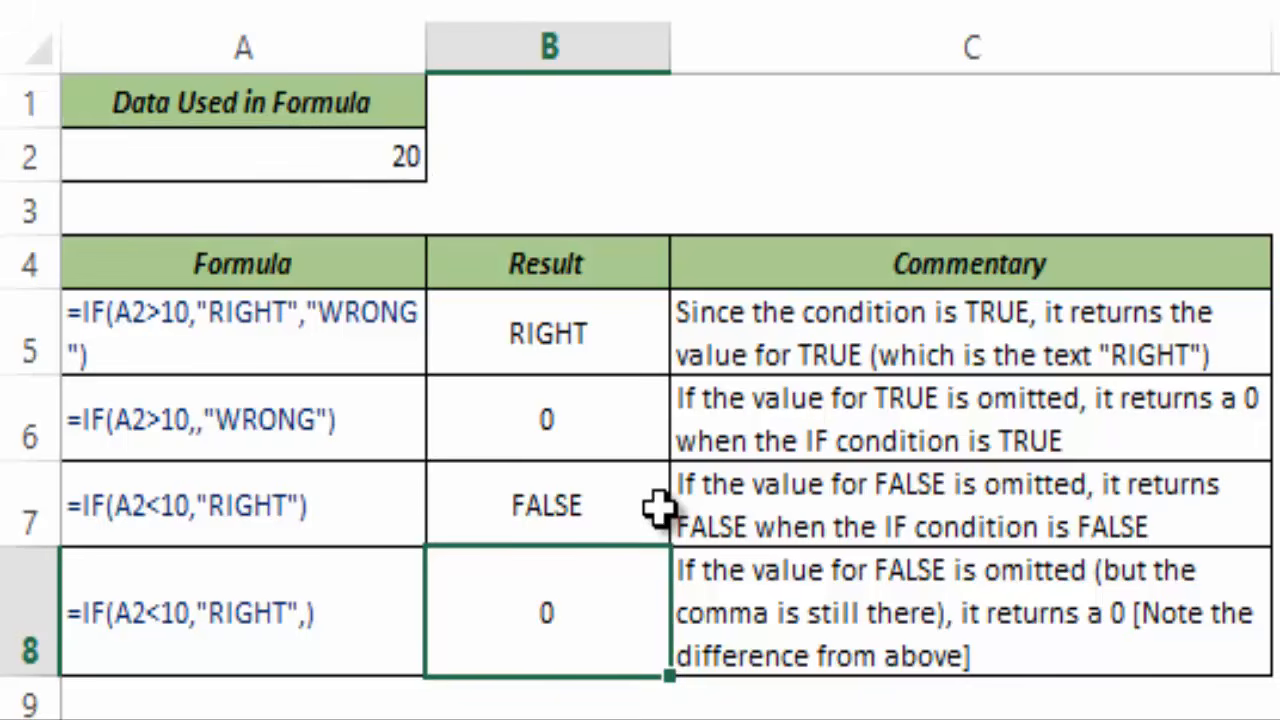
Step: Examine the logical test, TRUE value and empty FALSE argument of the formula in cell B8 without changing it
{"action": "key", "text": "F2"}
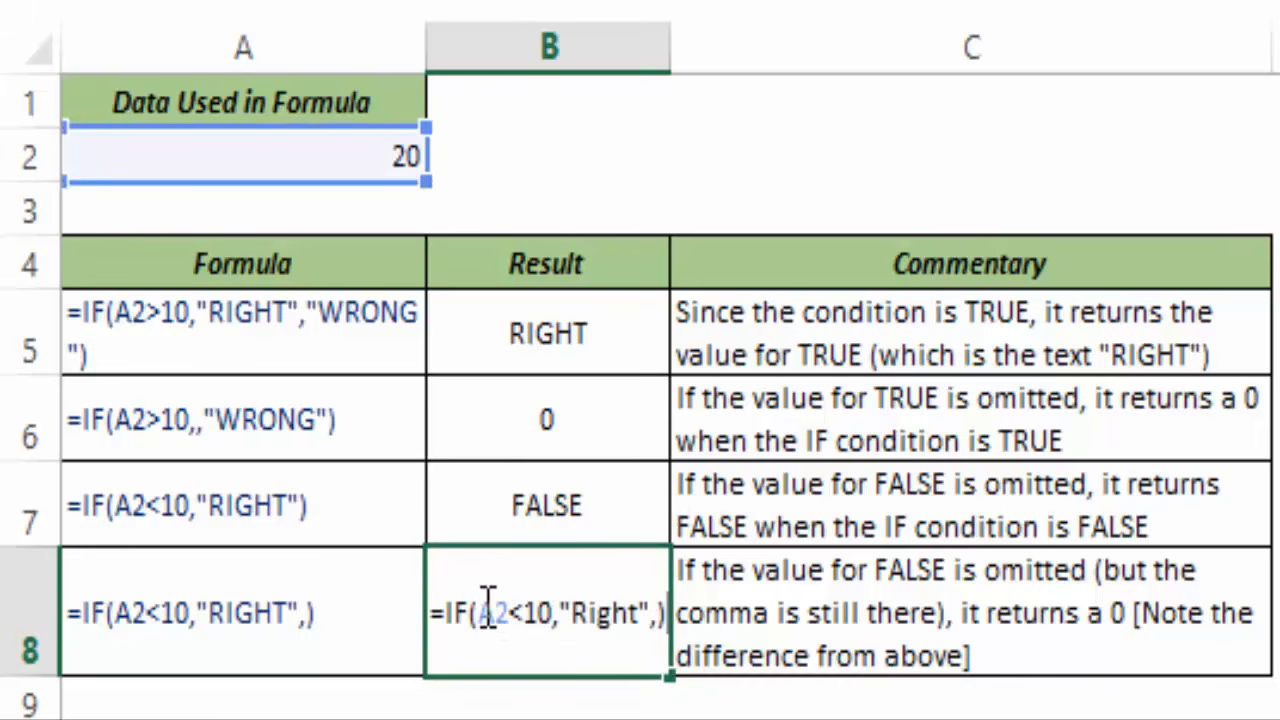
{"action": "left_click_drag", "start_coordinate": [486, 608], "coordinate": [640, 610]}
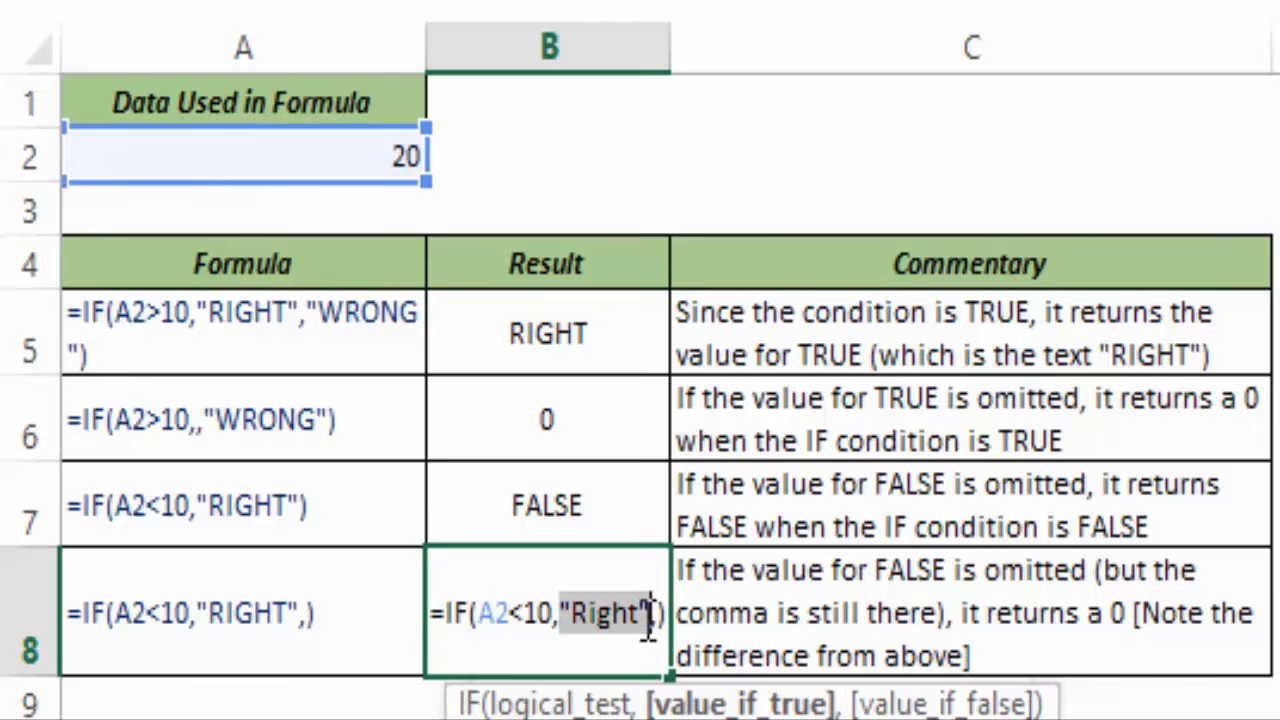
{"action": "left_click", "coordinate": [648, 620]}
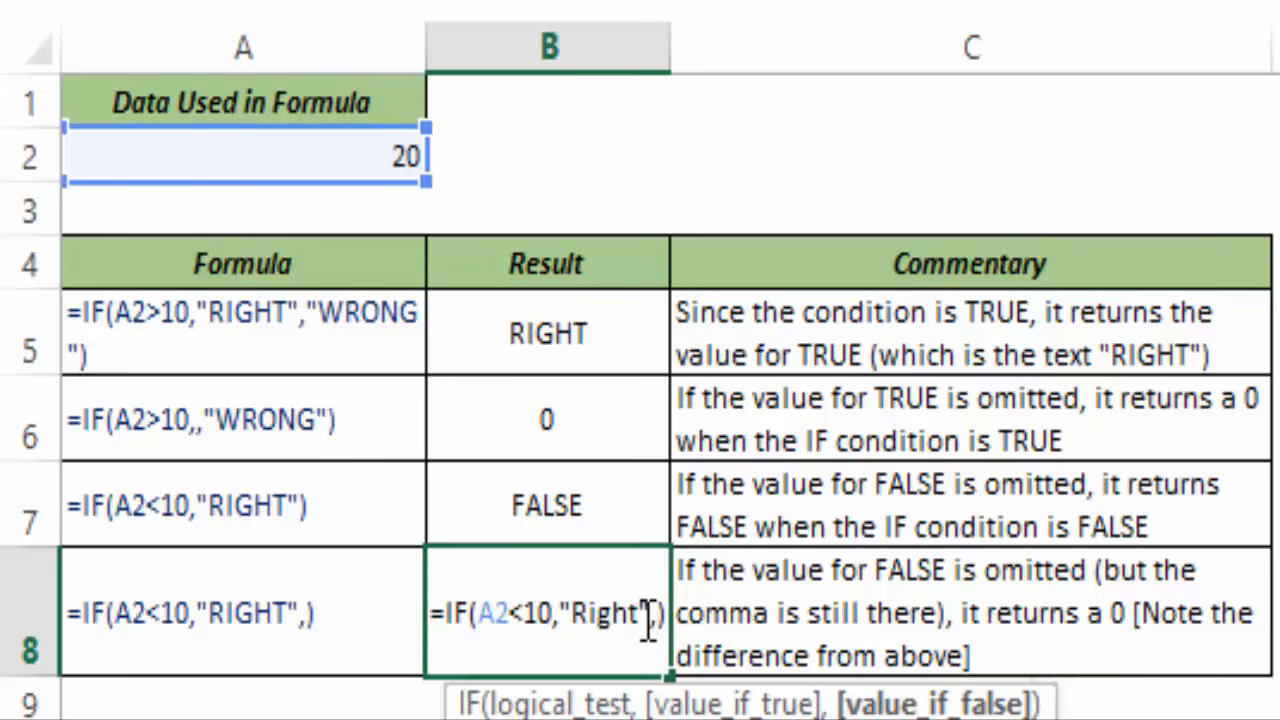
{"action": "key", "text": "ctrl+Return"}
Step: Remove the trailing comma from the formula in cell B8 so it reads =IF(A2<10,"Right"), and commit it
{"action": "double_click", "coordinate": [641, 618]}
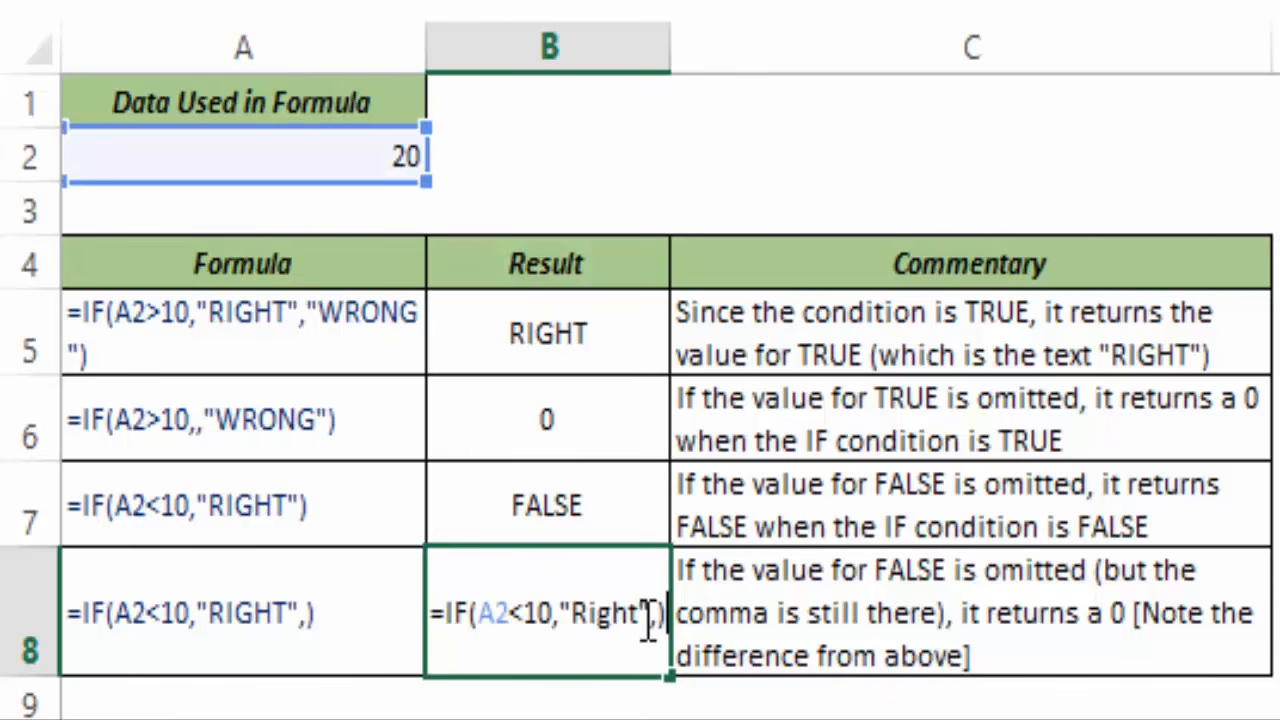
{"action": "key", "text": "Left"}
{"action": "key", "text": "BackSpace"}
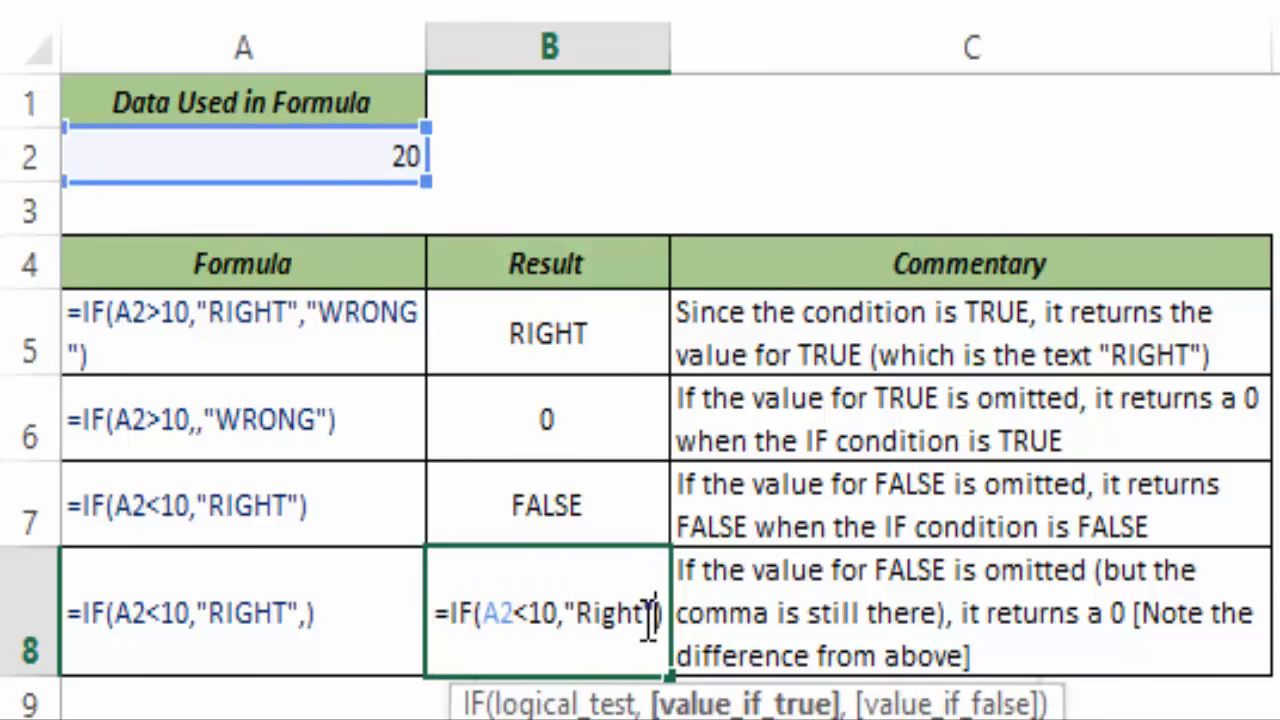
{"action": "key", "text": "Return"}
{"action": "left_click", "coordinate": [641, 618]}
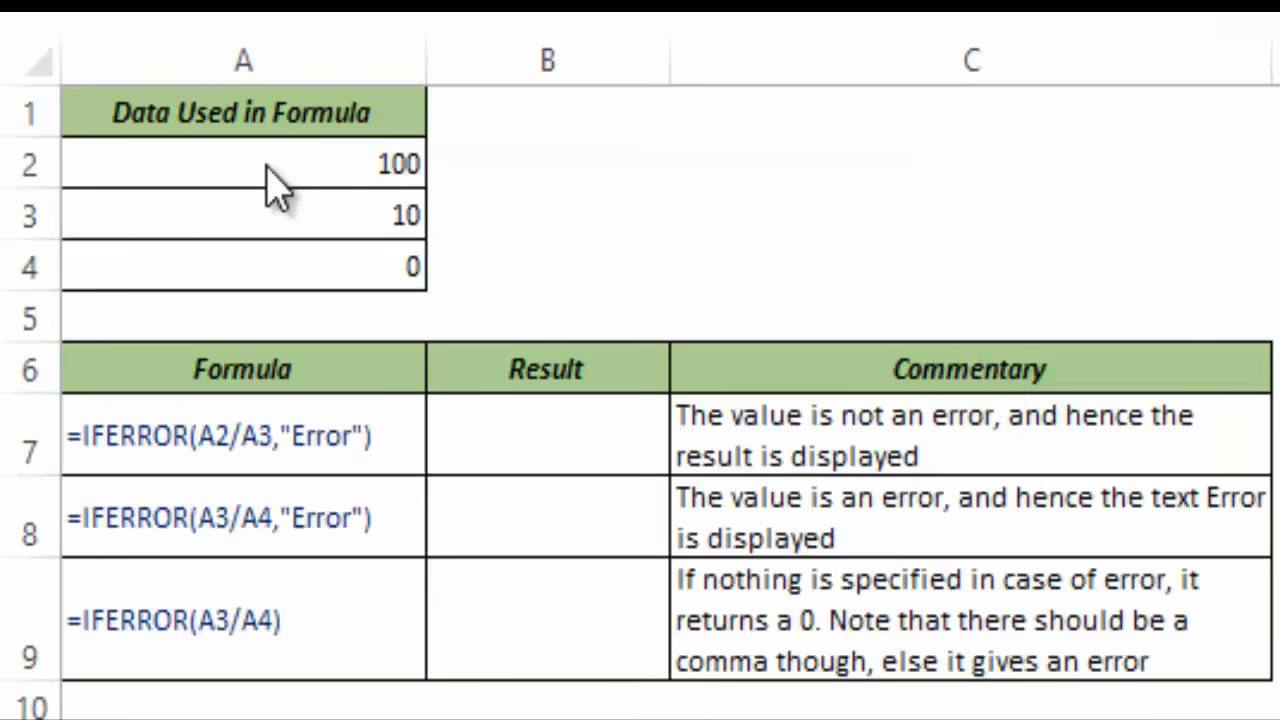
Step: Enter the formula =IFERROR(A2/A3,"Error") in cell B7 of the IFERROR example and reselect the cell
{"action": "left_click", "coordinate": [522, 445]}
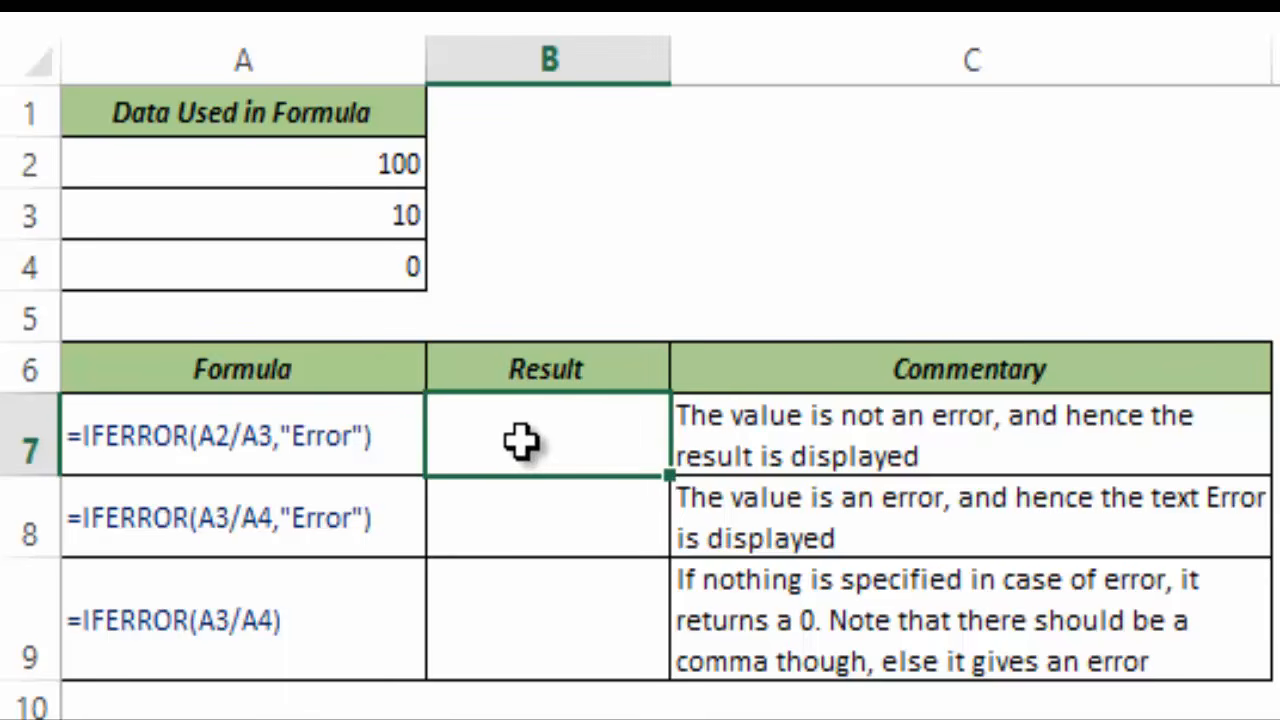
{"action": "type", "text": "=If"}
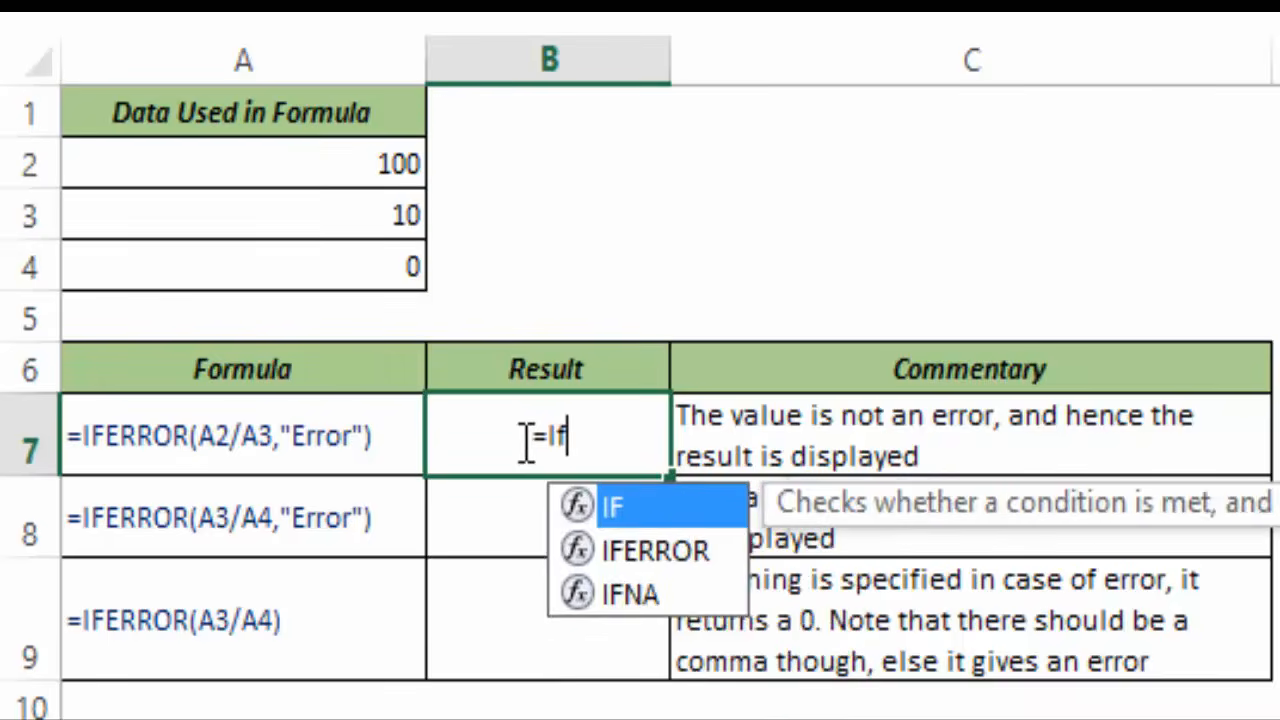
{"action": "type", "text": "err"}
{"action": "key", "text": "Tab"}
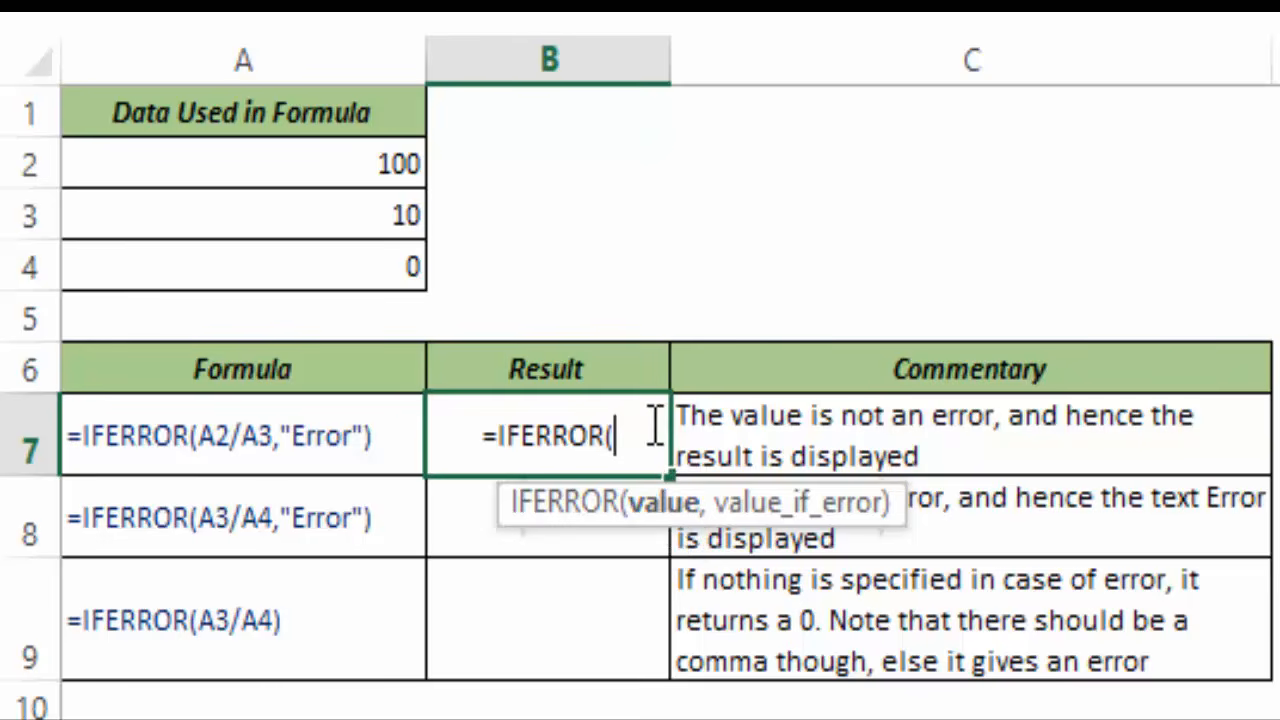
{"action": "left_click", "coordinate": [337, 173]}
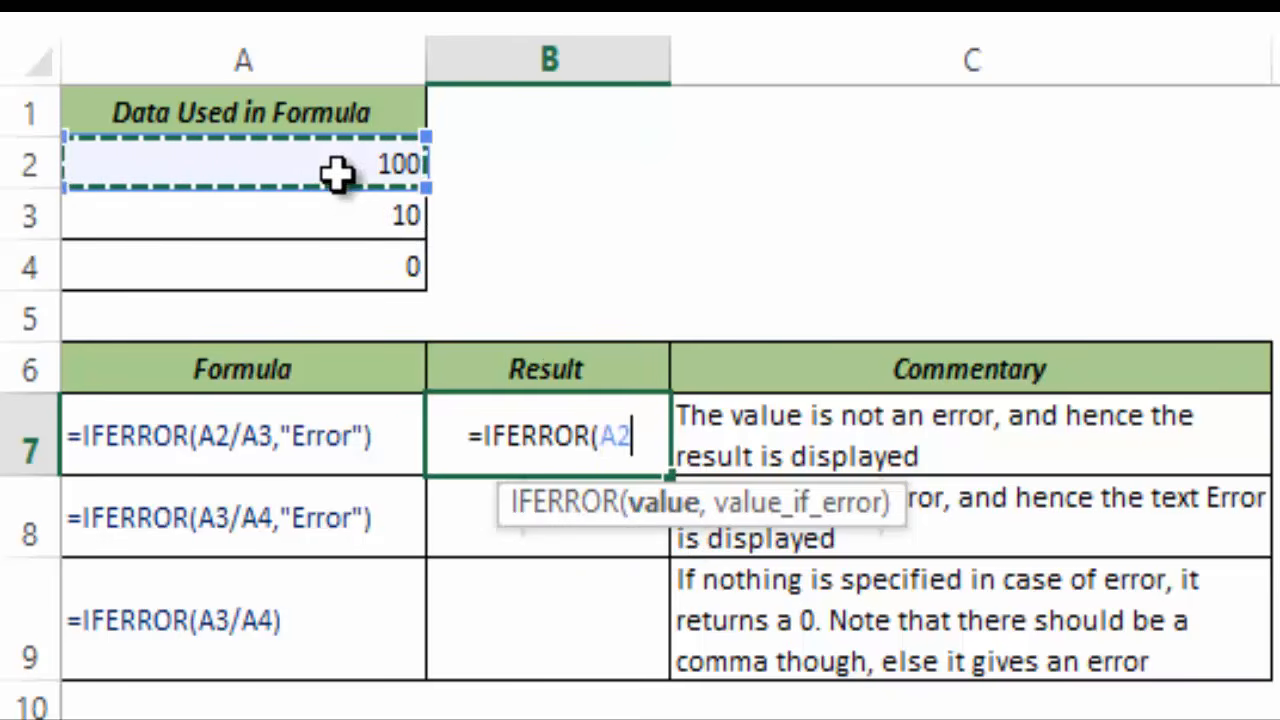
{"action": "type", "text": "/"}
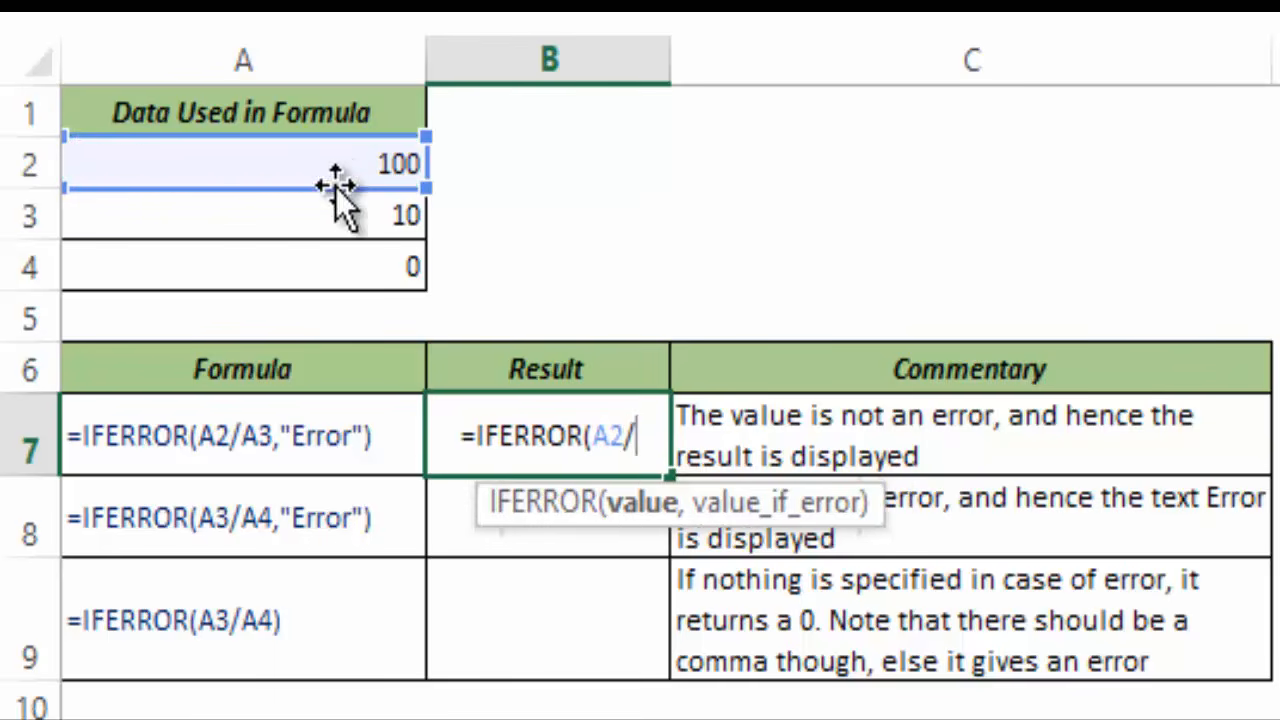
{"action": "left_click", "coordinate": [327, 235]}
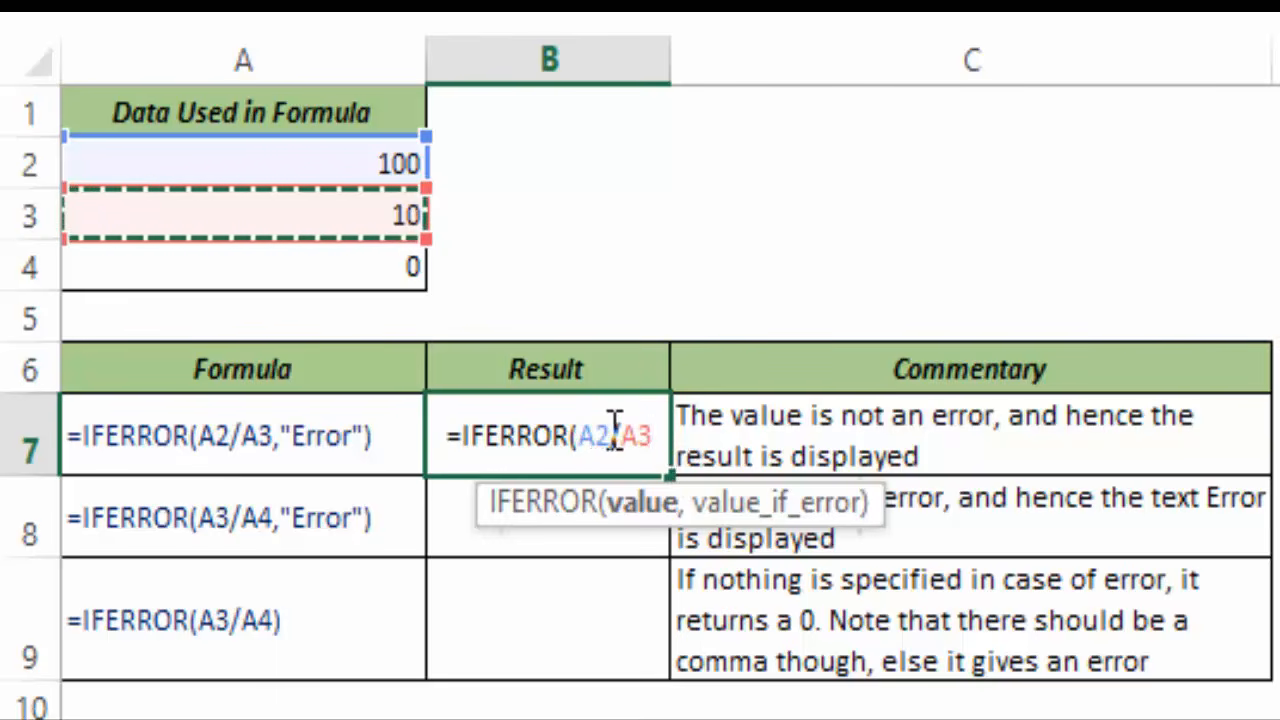
{"action": "type", "text": ",\"Error"}
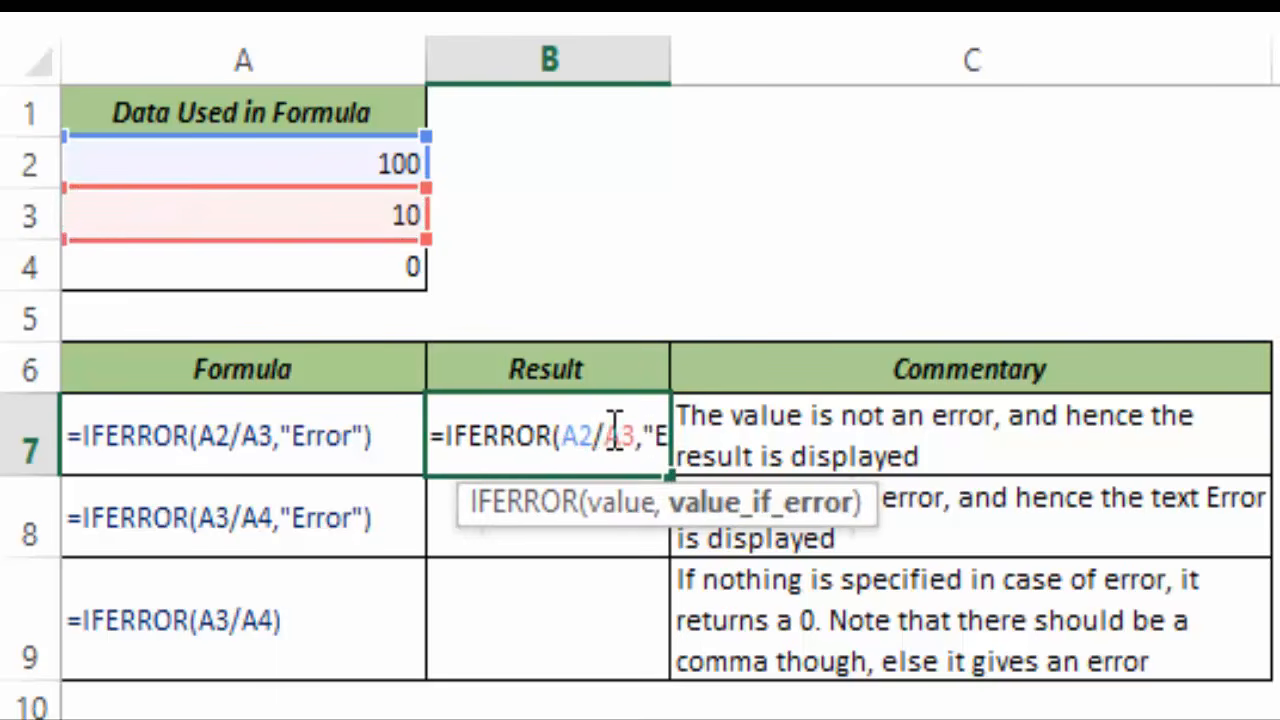
{"action": "type", "text": "\")"}
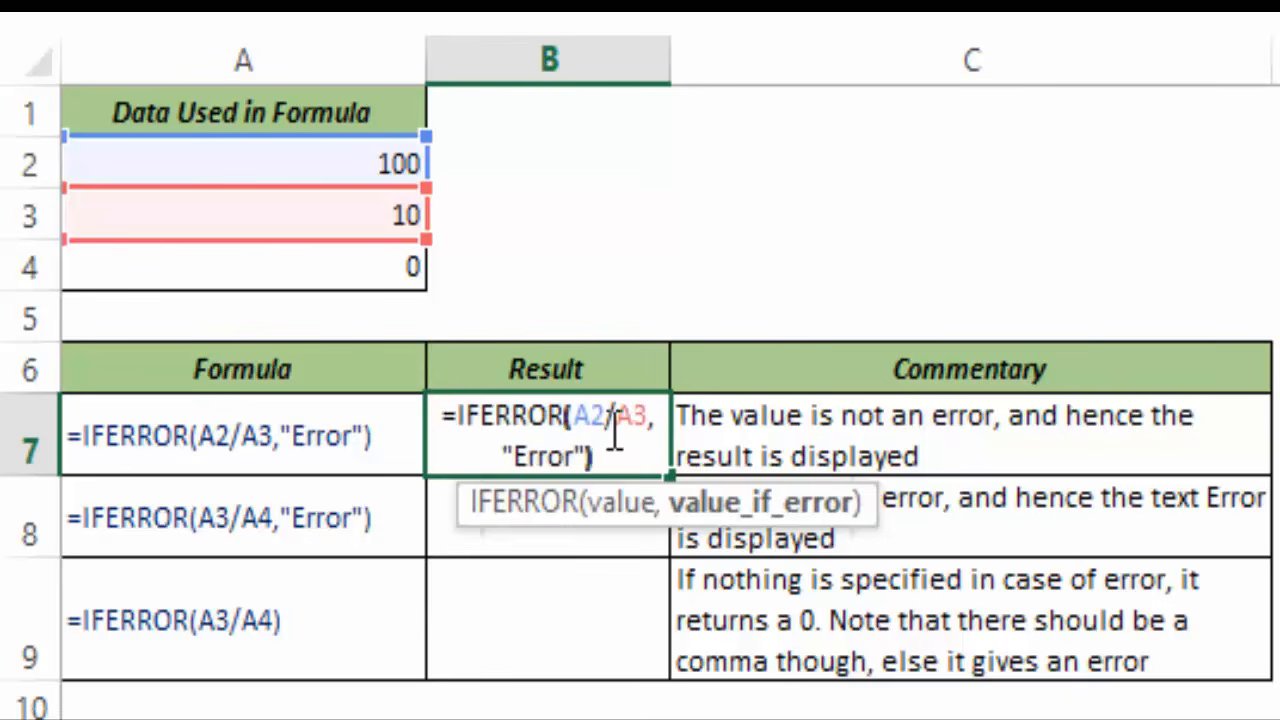
{"action": "key", "text": "Return"}
{"action": "left_click", "coordinate": [608, 428]}
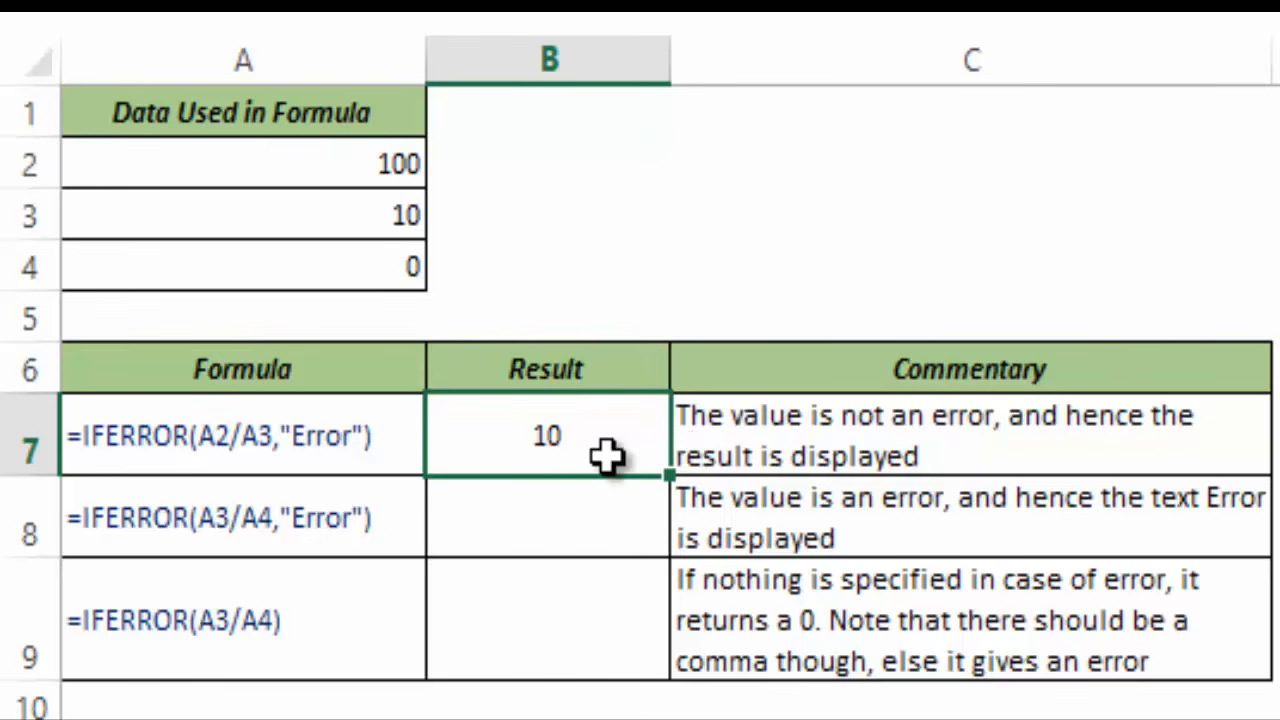
Step: Review the value argument A2/A3 in cell B7's IFERROR formula and leave it unedited
{"action": "double_click", "coordinate": [605, 455]}
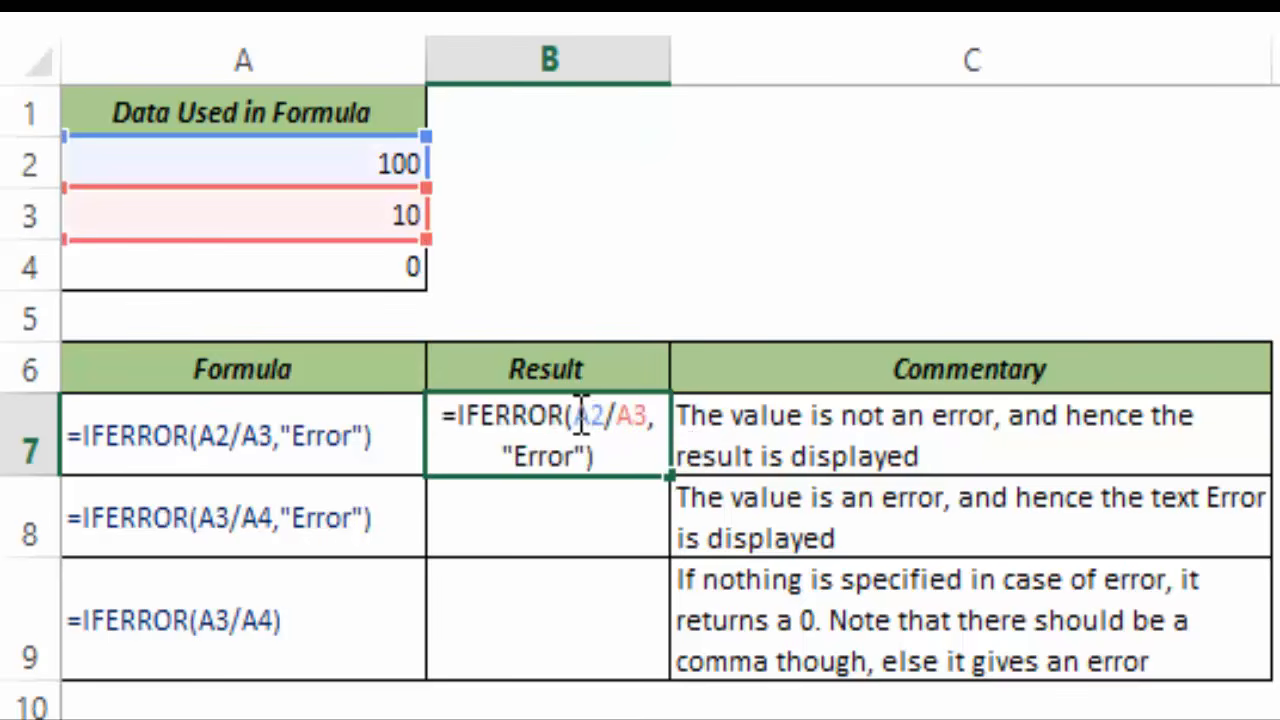
{"action": "left_click_drag", "start_coordinate": [590, 415], "coordinate": [641, 415]}
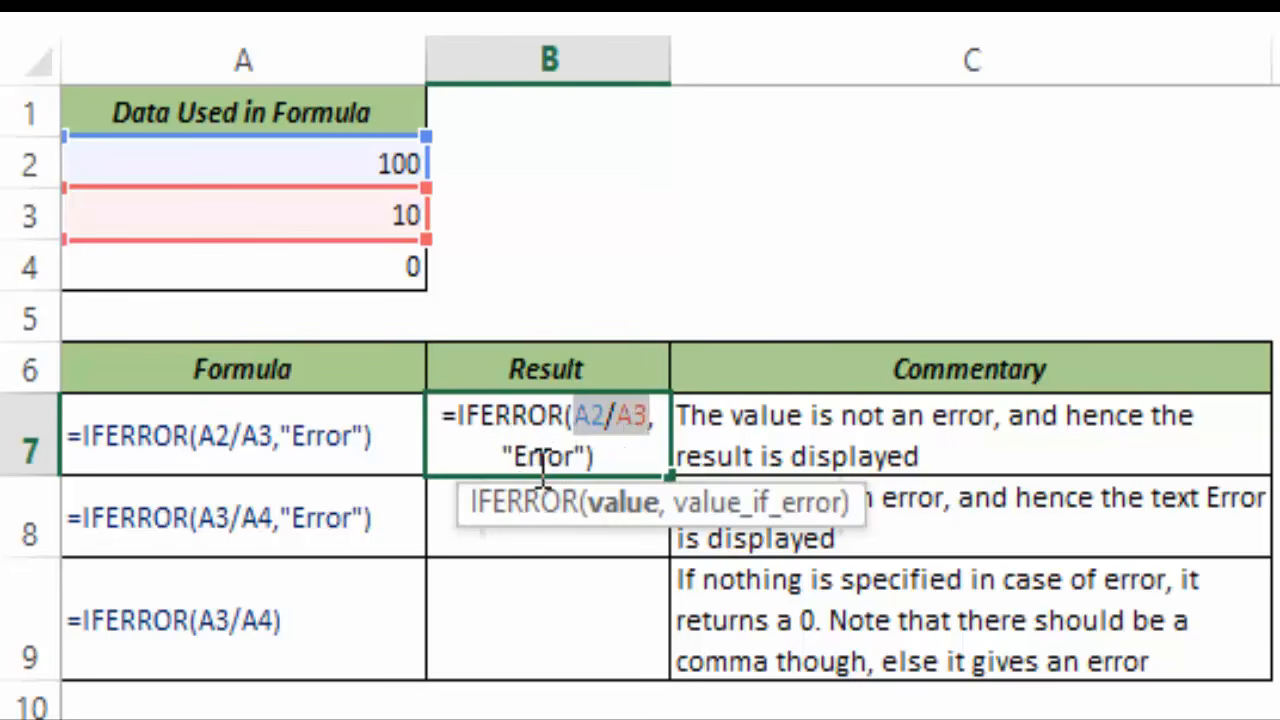
{"action": "key", "text": "Escape"}
Step: Enter the formula =IFERROR(A3/A4,"Error") in cell B8, keeping the cell selected
{"action": "left_click", "coordinate": [543, 508]}
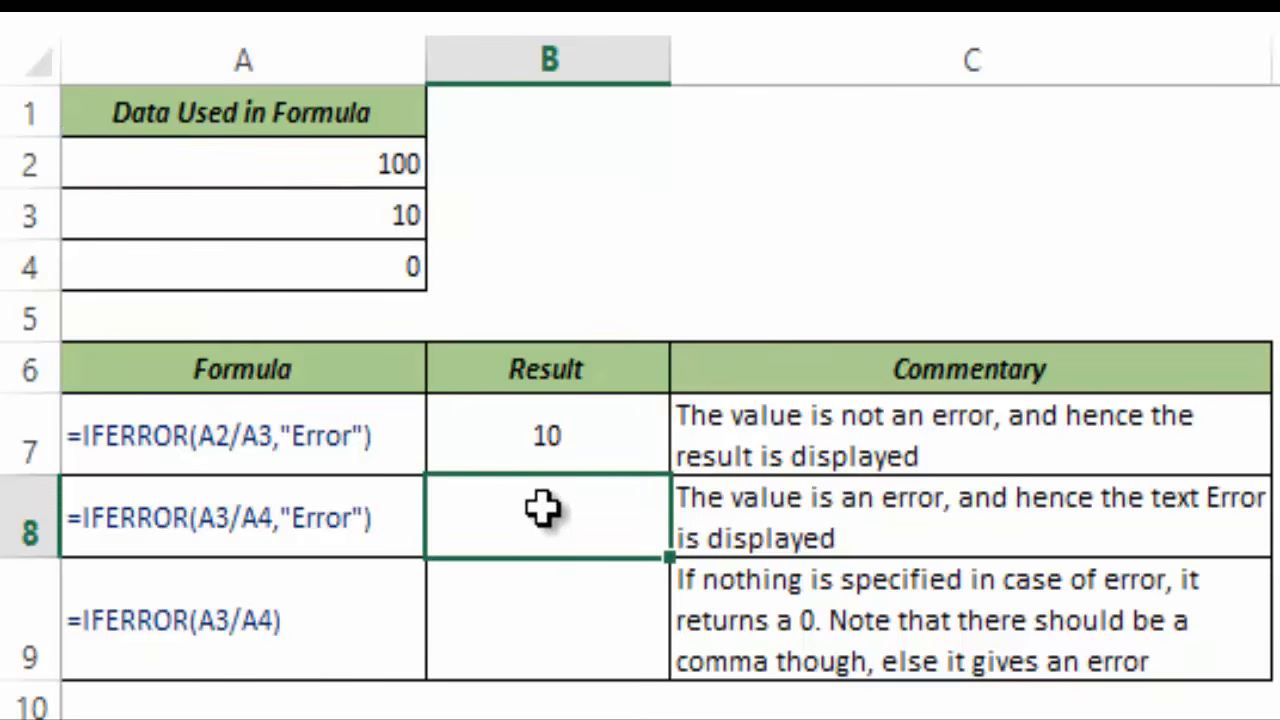
{"action": "type", "text": "=iferror"}
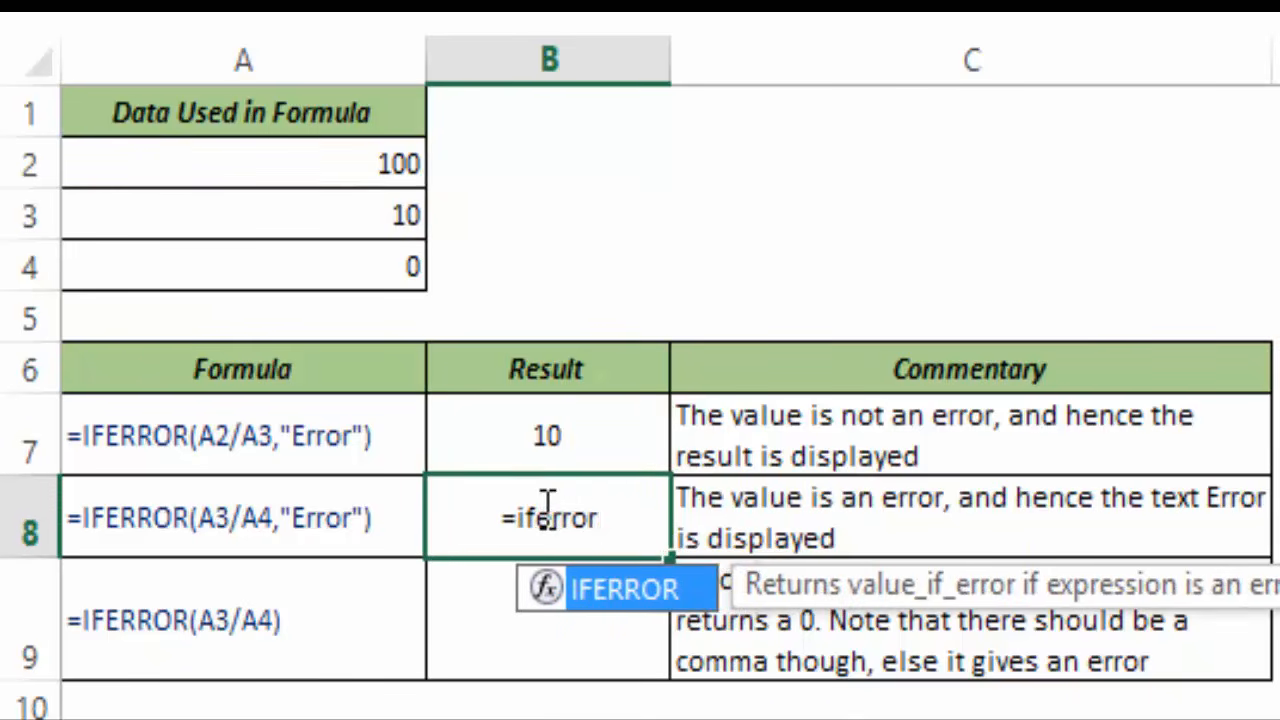
{"action": "key", "text": "Tab"}
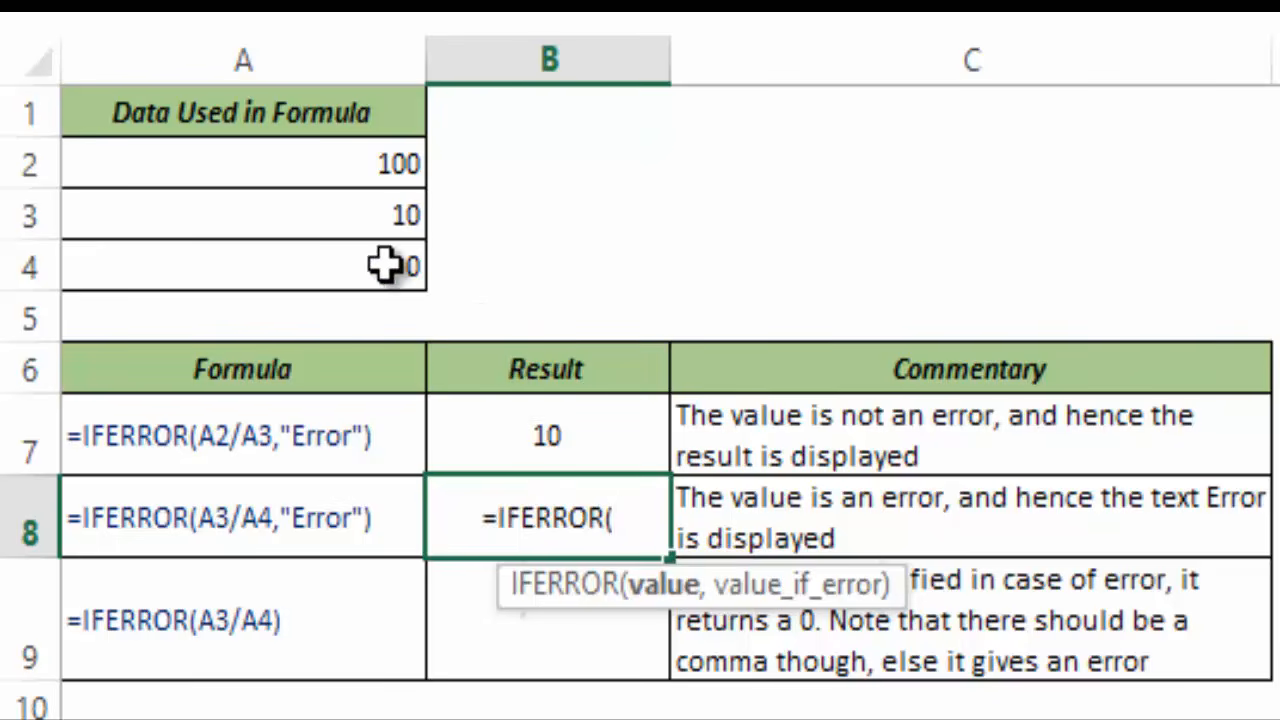
{"action": "left_click", "coordinate": [351, 217]}
{"action": "type", "text": "/"}
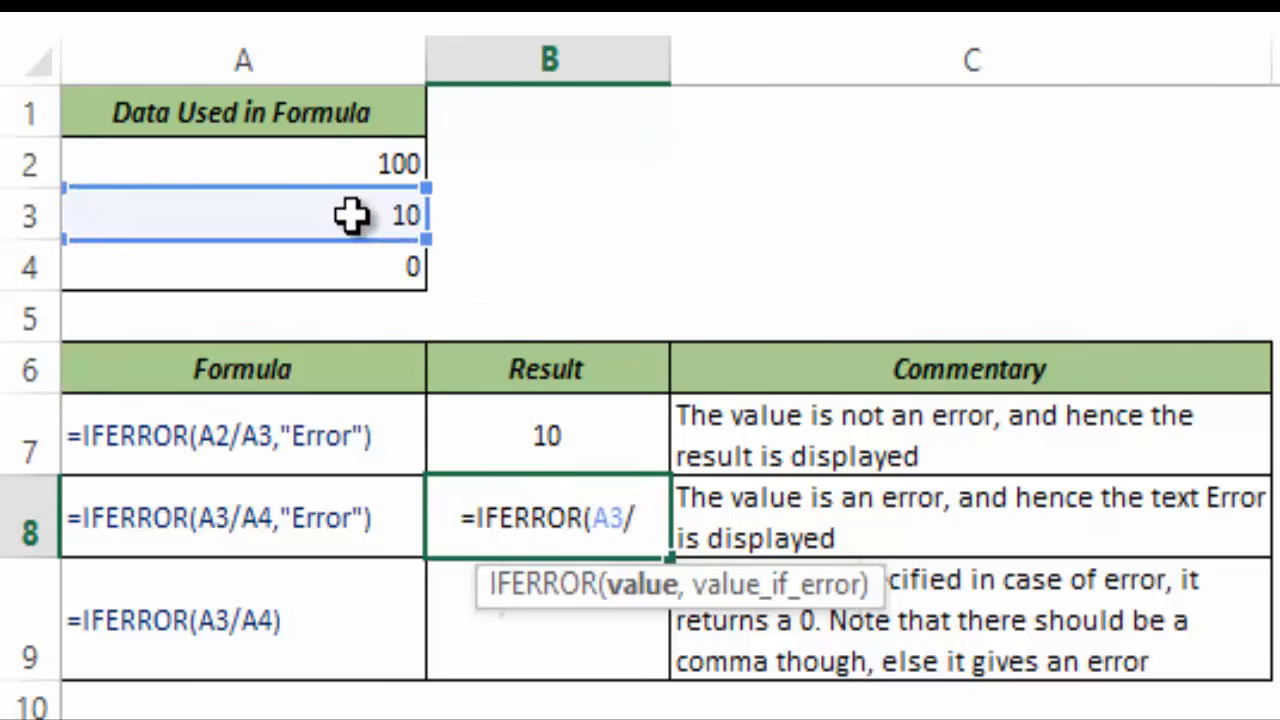
{"action": "left_click", "coordinate": [337, 263]}
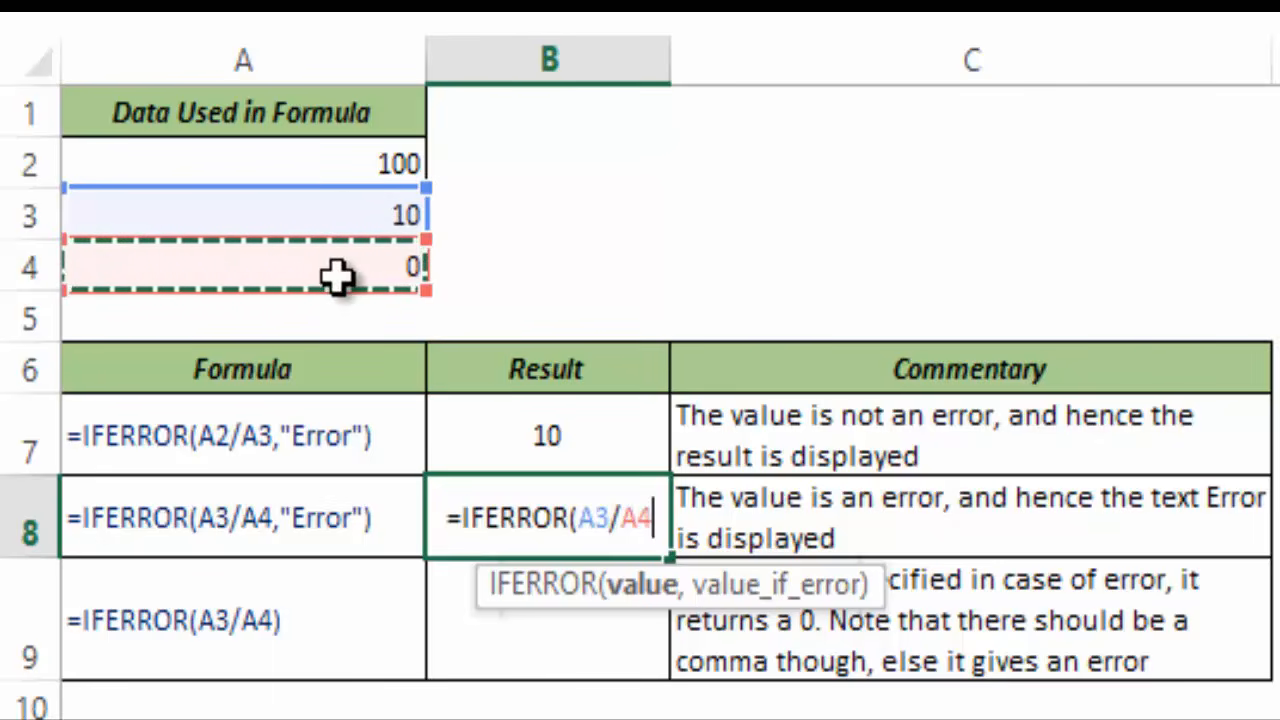
{"action": "type", "text": ","}
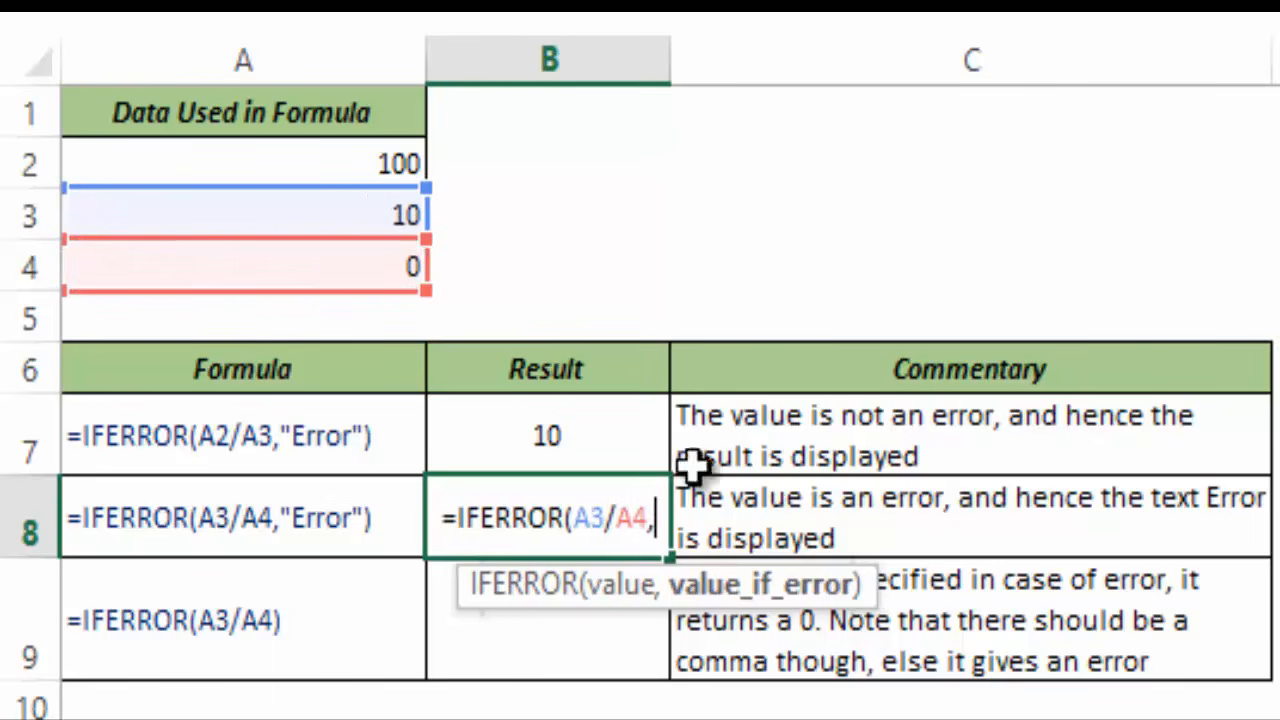
{"action": "left_click_drag", "start_coordinate": [575, 518], "coordinate": [648, 512]}
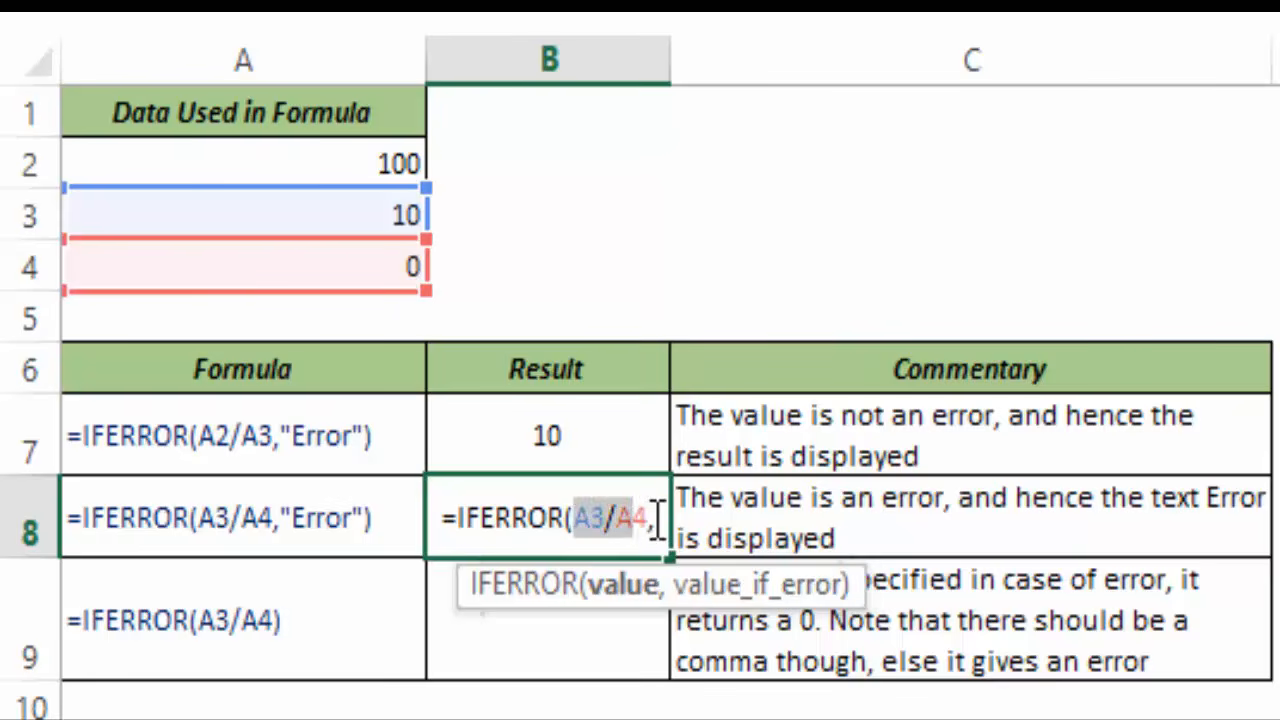
{"action": "left_click", "coordinate": [657, 520]}
{"action": "type", "text": "\"Er"}
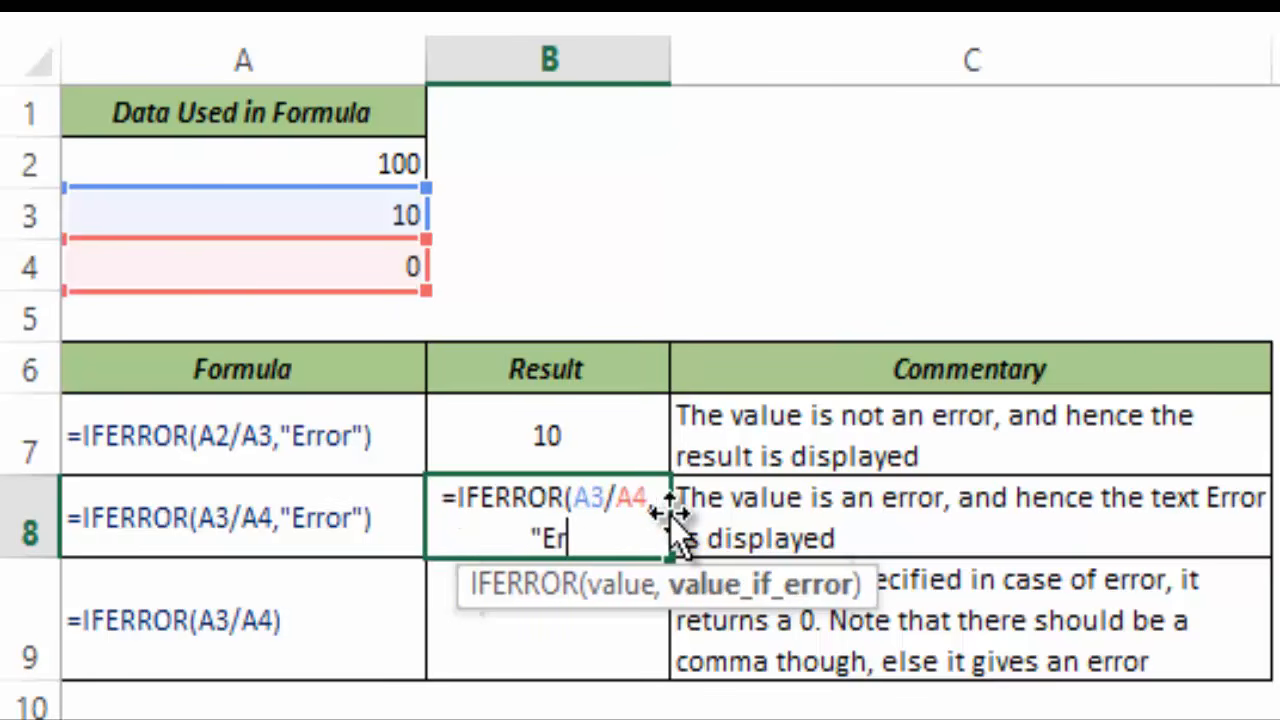
{"action": "type", "text": "ror"}
{"action": "type", "text": "\")"}
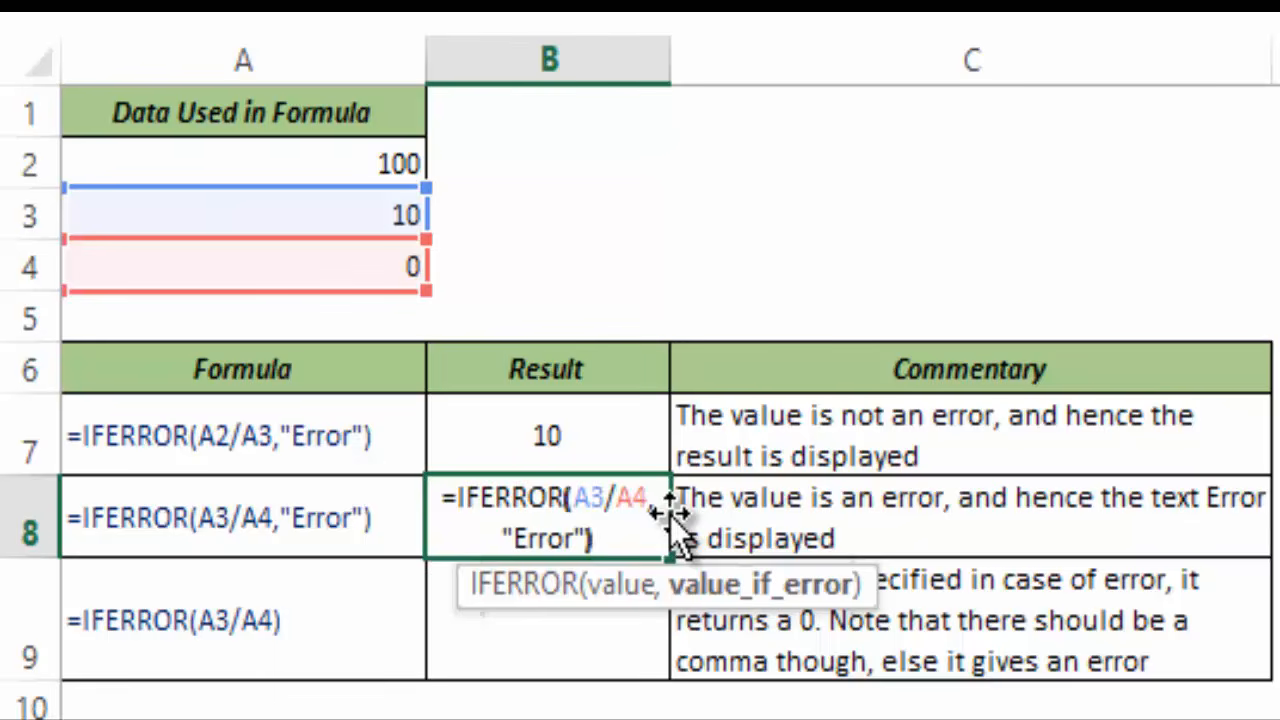
{"action": "key", "text": "ctrl+Return"}
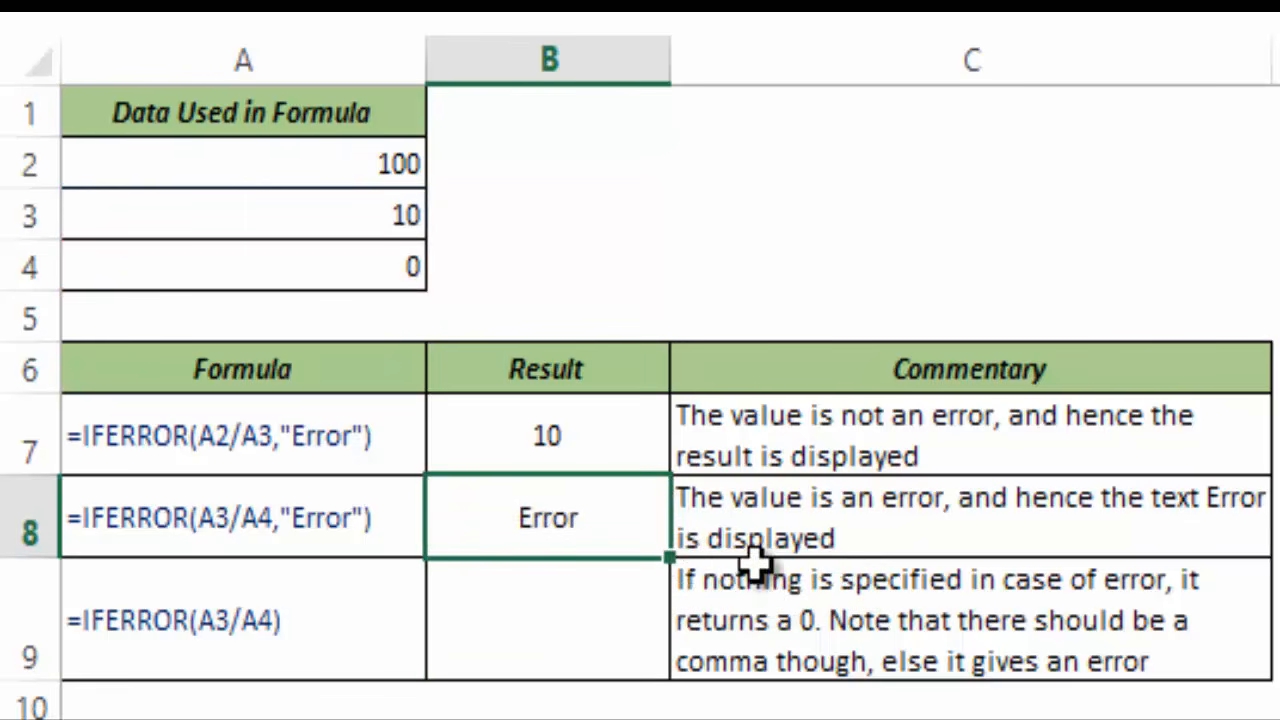
Step: Examine the A3/A4 value and the "Error" argument of the formula in cell B8 without changing it
{"action": "double_click", "coordinate": [537, 512]}
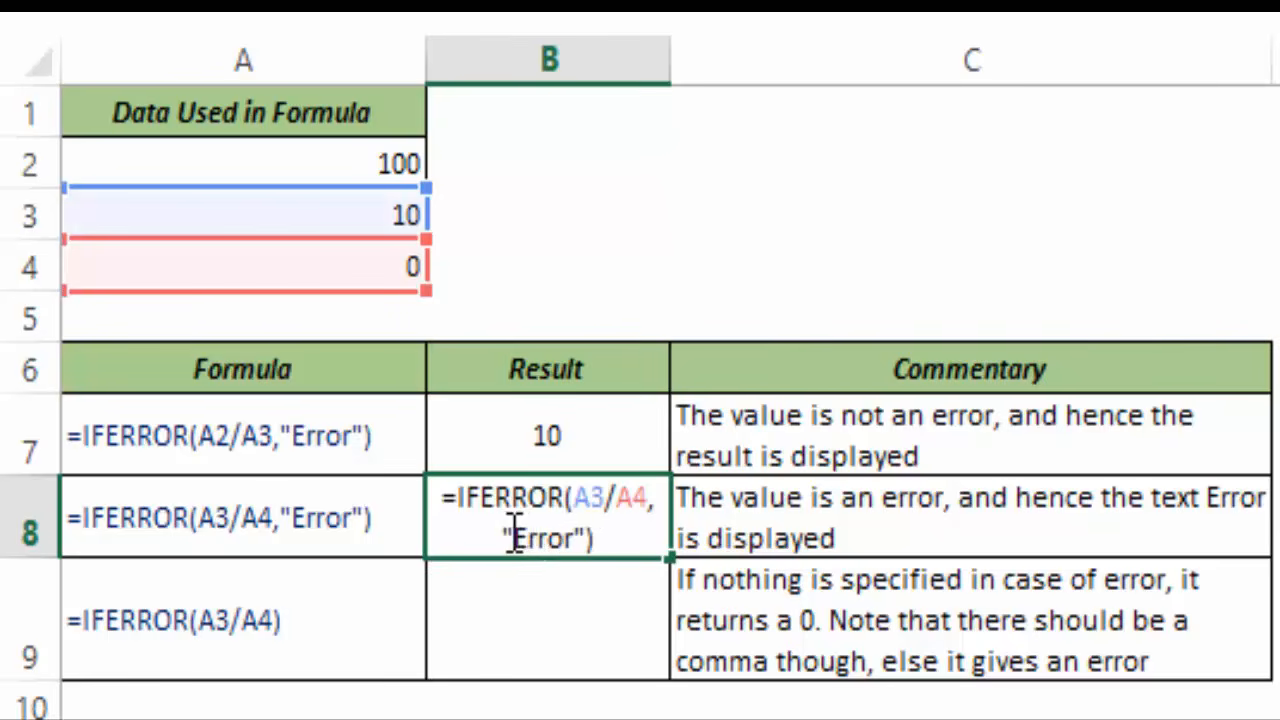
{"action": "left_click_drag", "start_coordinate": [504, 538], "coordinate": [632, 497]}
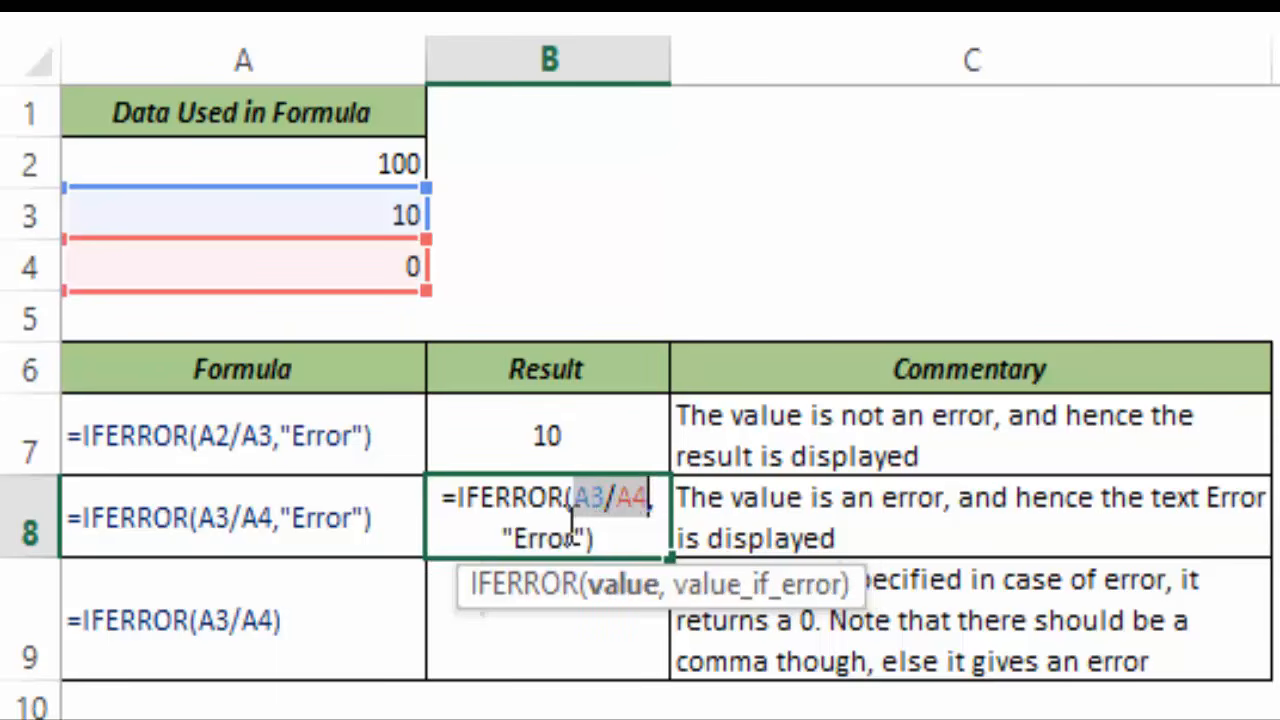
{"action": "left_click_drag", "start_coordinate": [506, 530], "coordinate": [590, 541]}
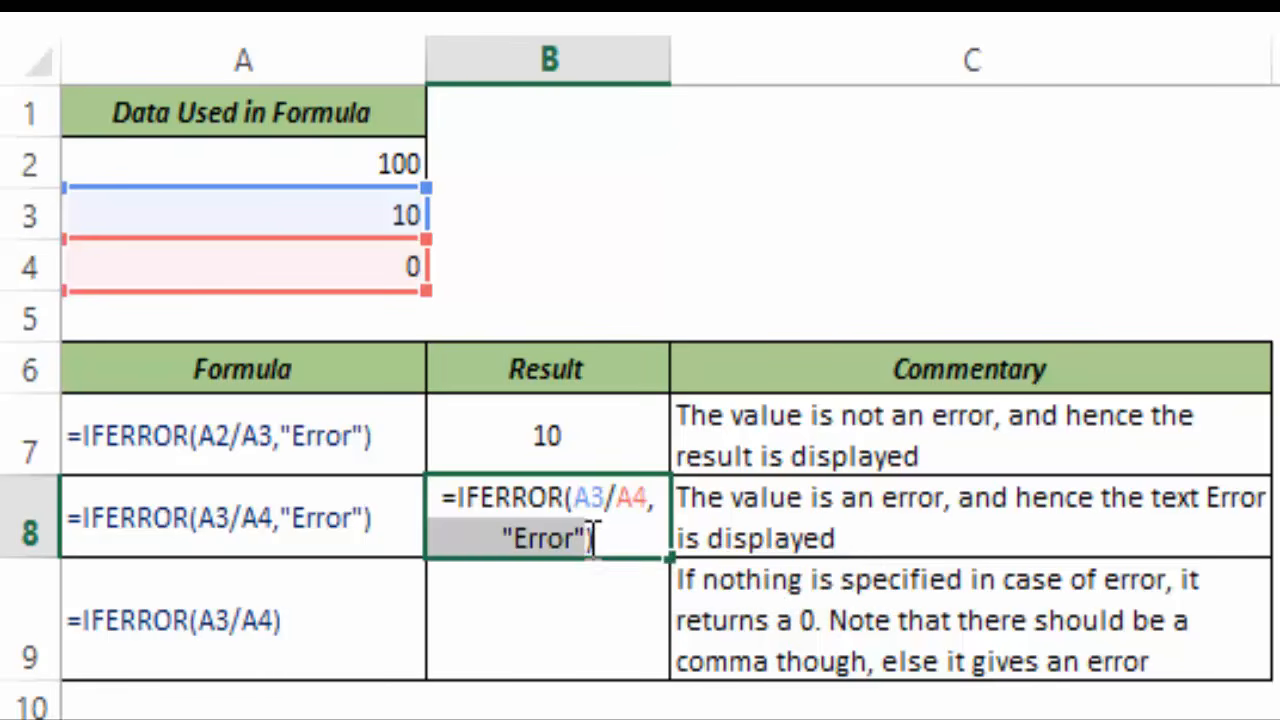
{"action": "key", "text": "Return"}
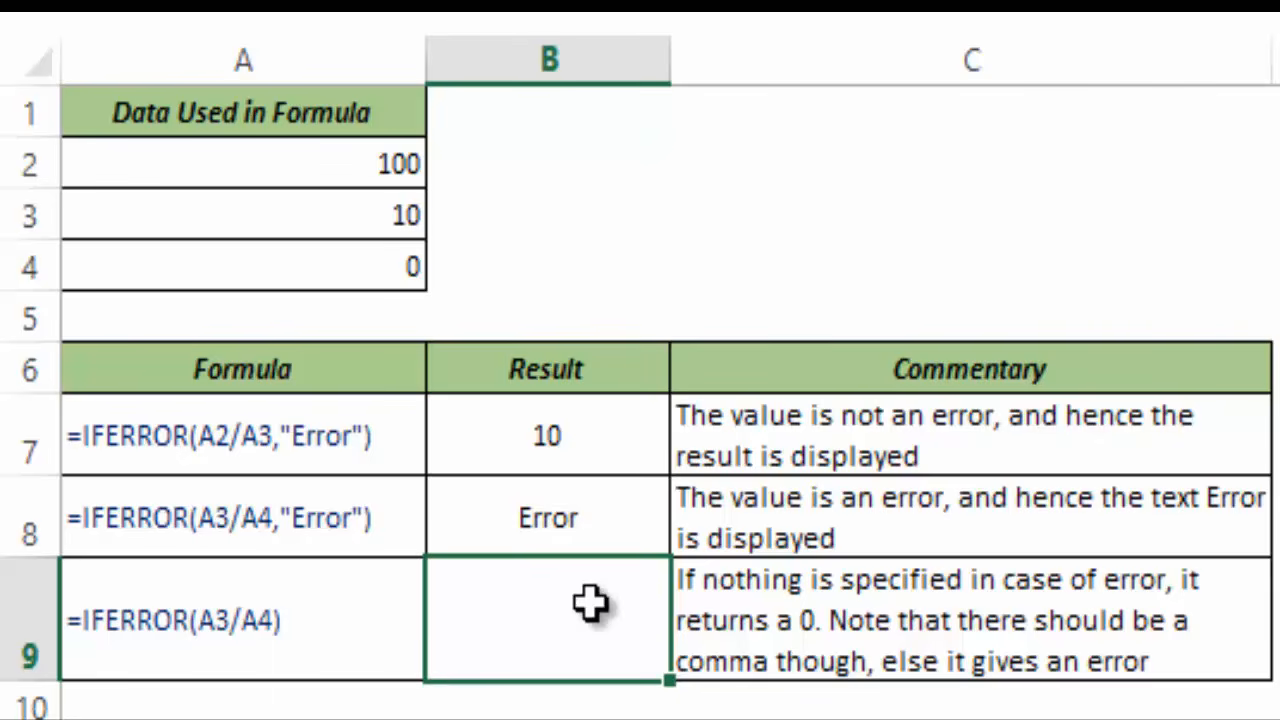
Step: Try to enter the formula =IFERROR(A3/A4), without a value_if_error argument, in cell B9
{"action": "type", "text": "=iferror"}
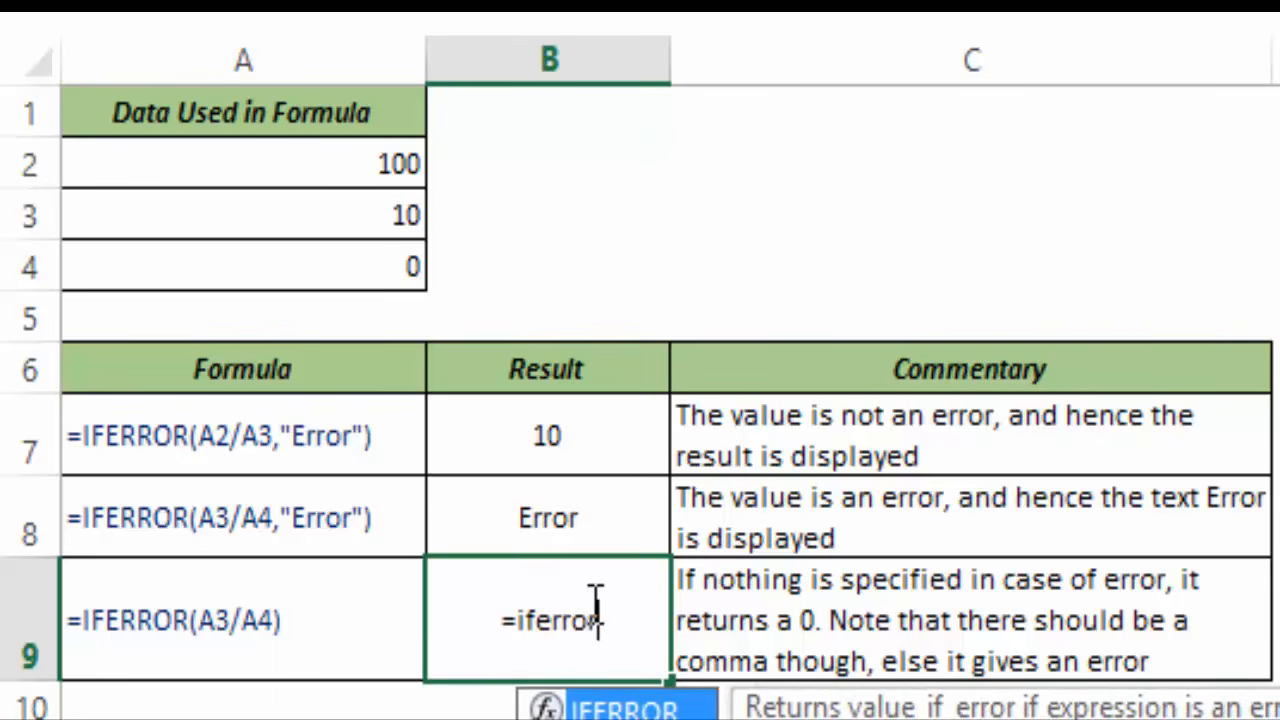
{"action": "key", "text": "Tab"}
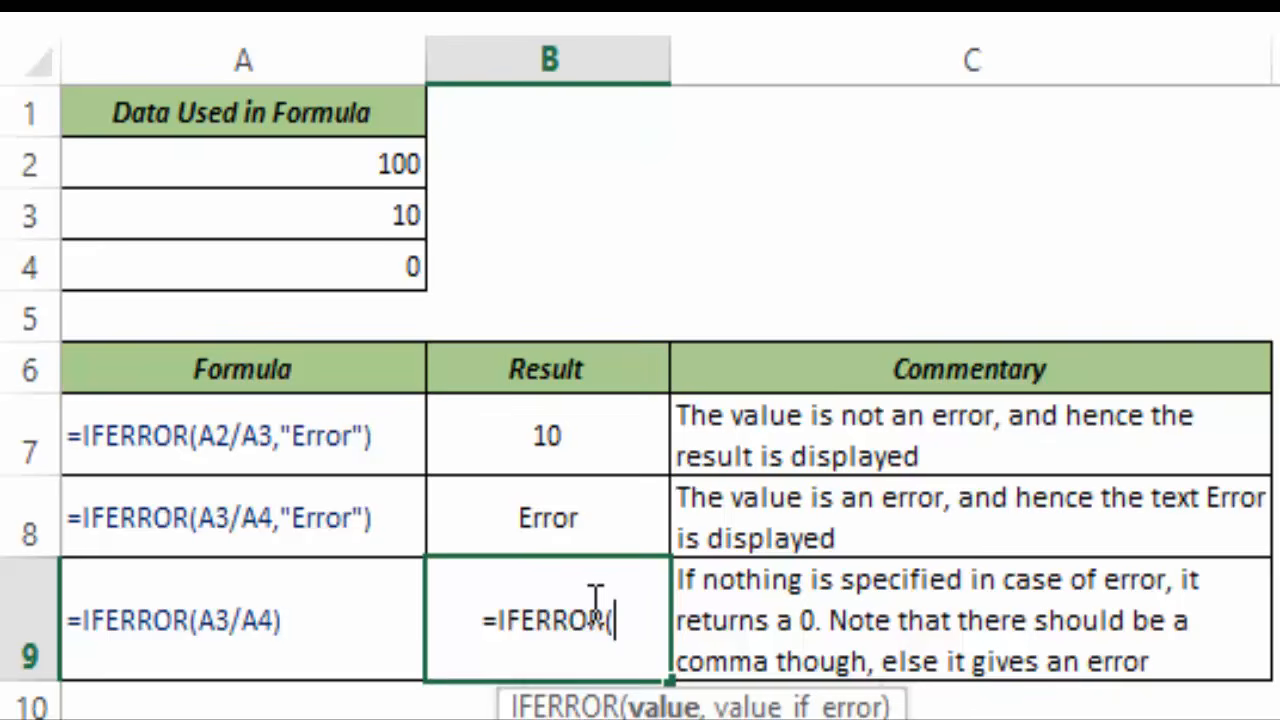
{"action": "left_click", "coordinate": [388, 212]}
{"action": "type", "text": "/"}
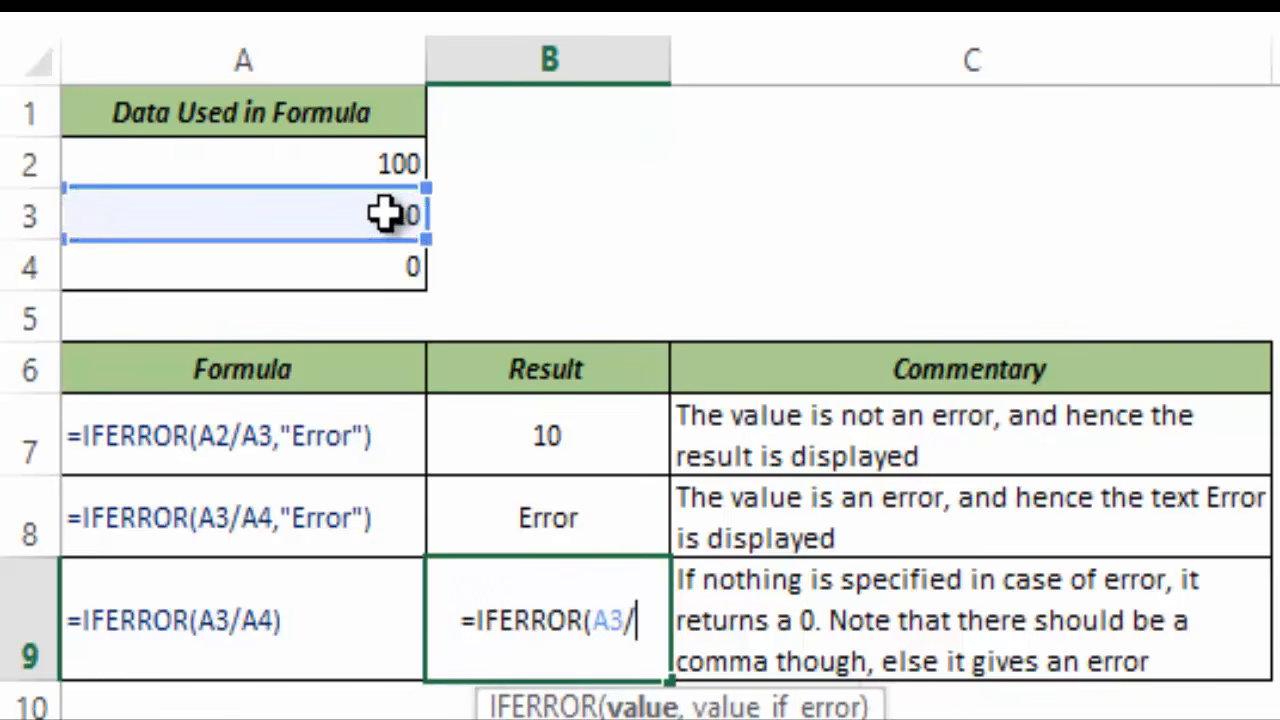
{"action": "left_click", "coordinate": [372, 262]}
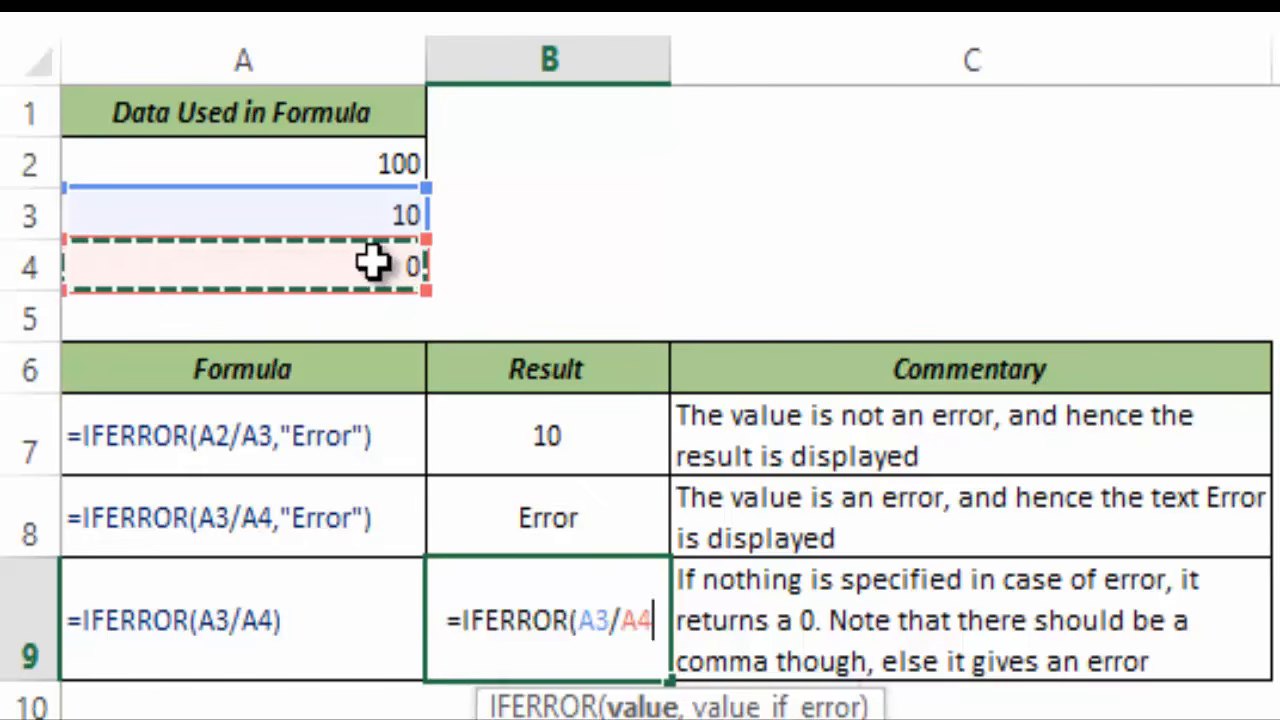
{"action": "type", "text": ")"}
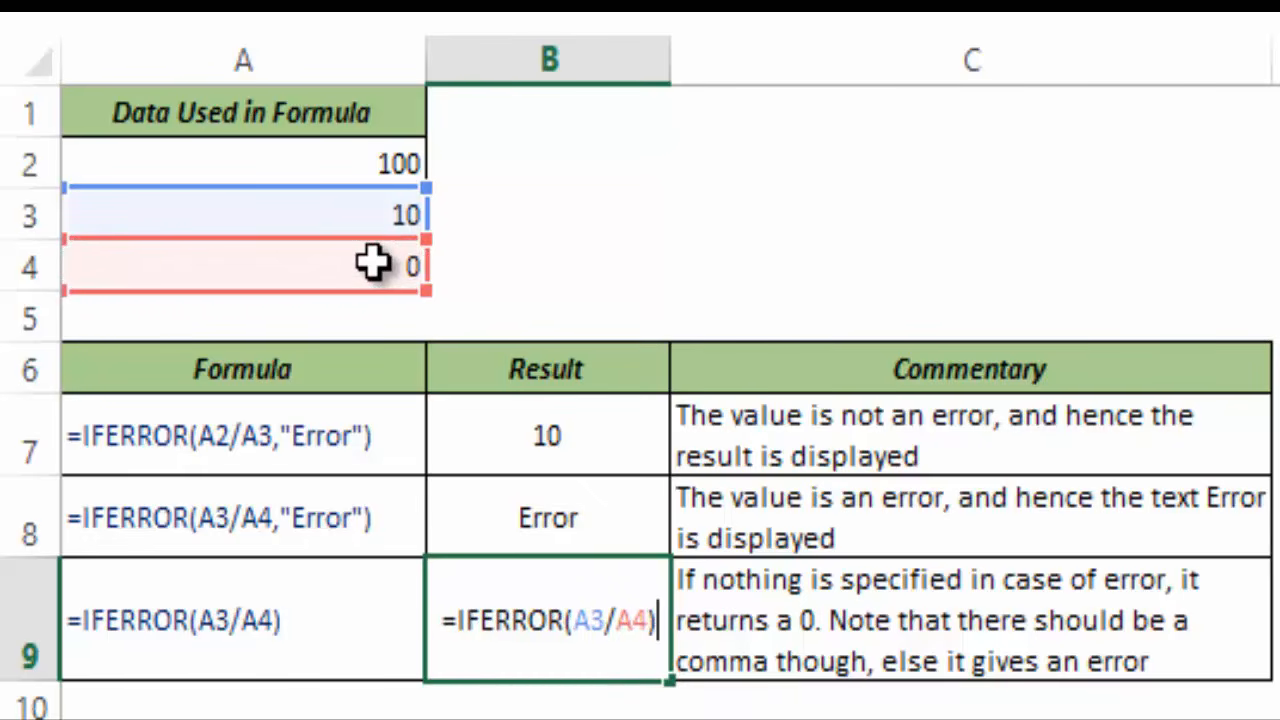
{"action": "key", "text": "Return"}
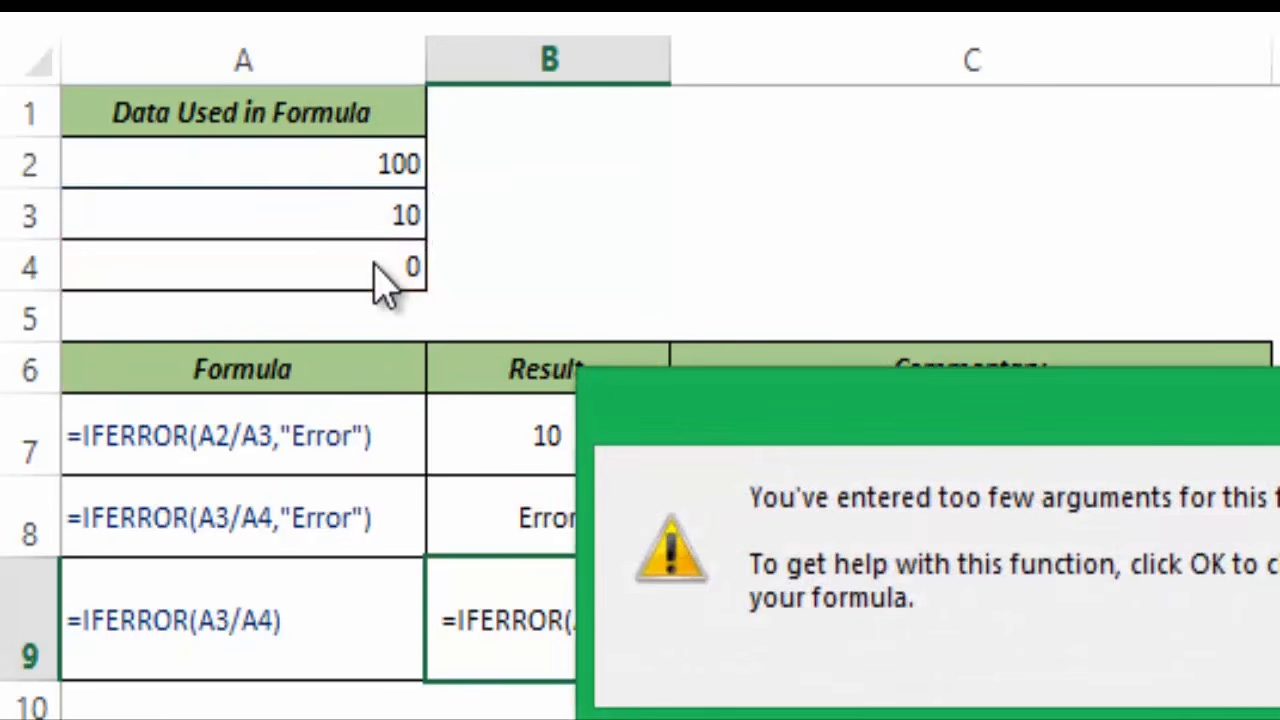
{"action": "left_click_drag", "start_coordinate": [1248, 442], "coordinate": [1279, 196]}
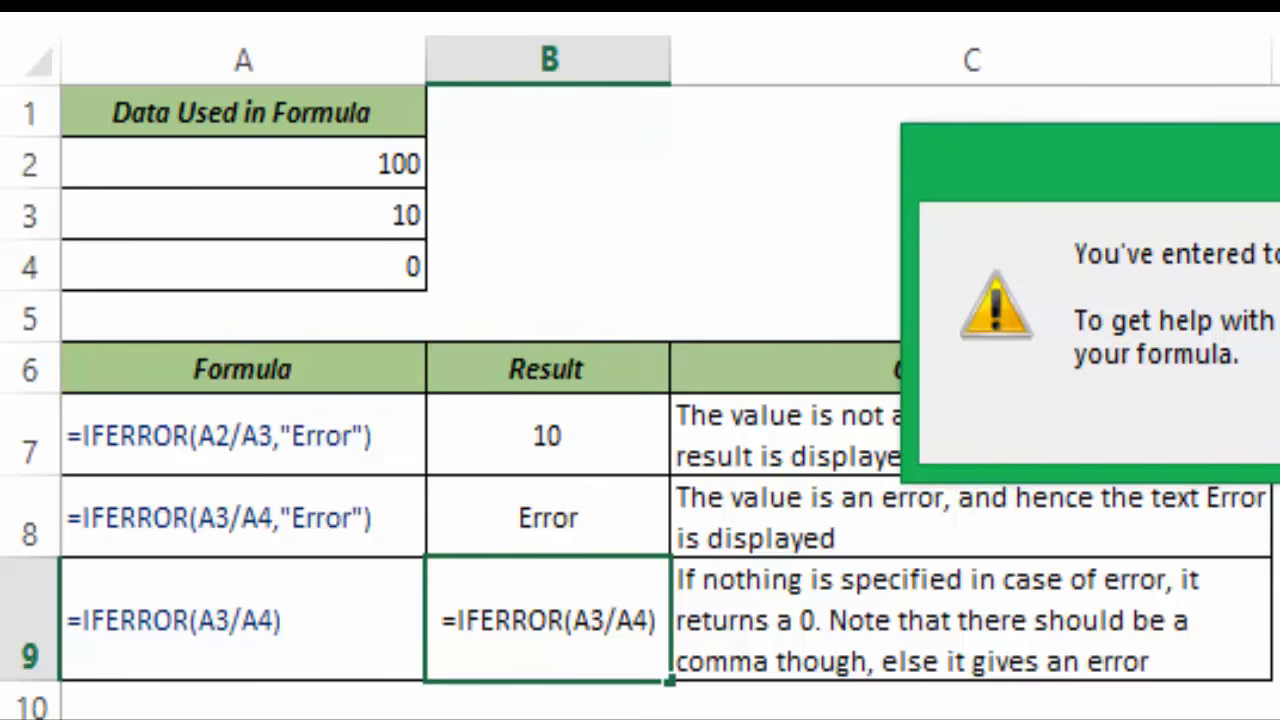
{"action": "key", "text": "Return"}
Step: Add a comma after A4 in cell B9 so the formula reads =IFERROR(A3/A4,), and commit it
{"action": "left_click", "coordinate": [650, 624]}
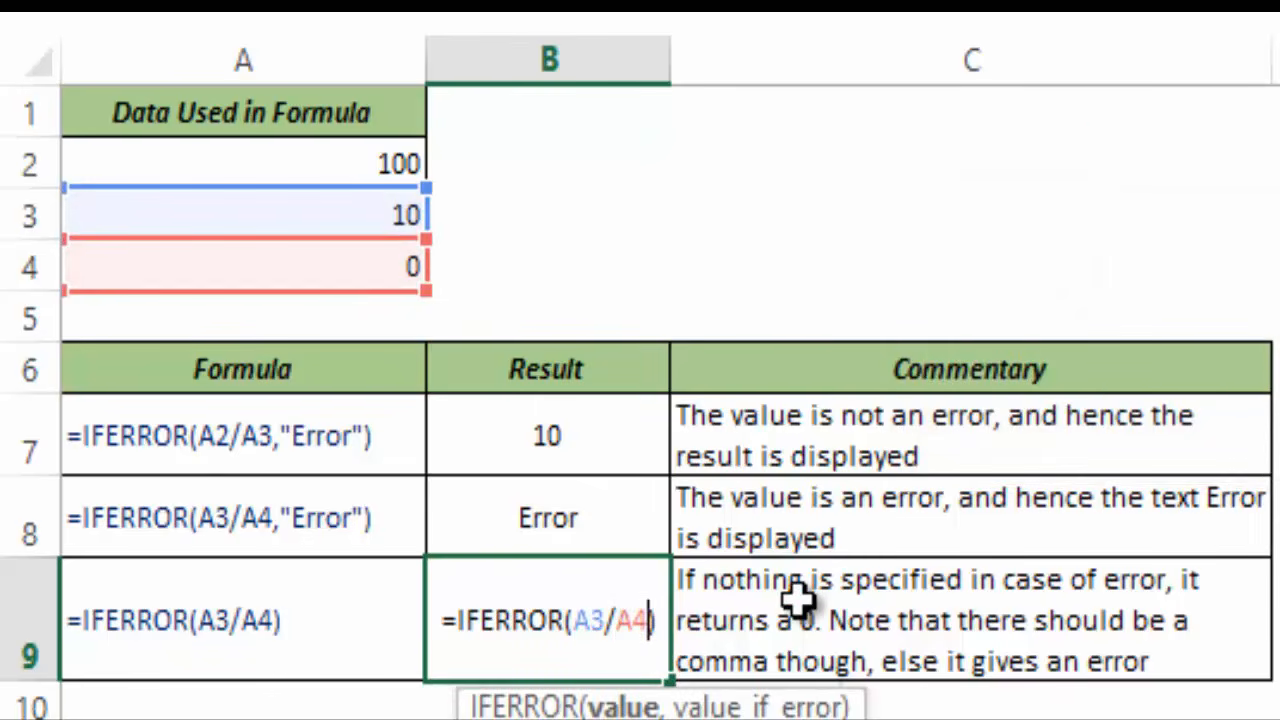
{"action": "type", "text": ","}
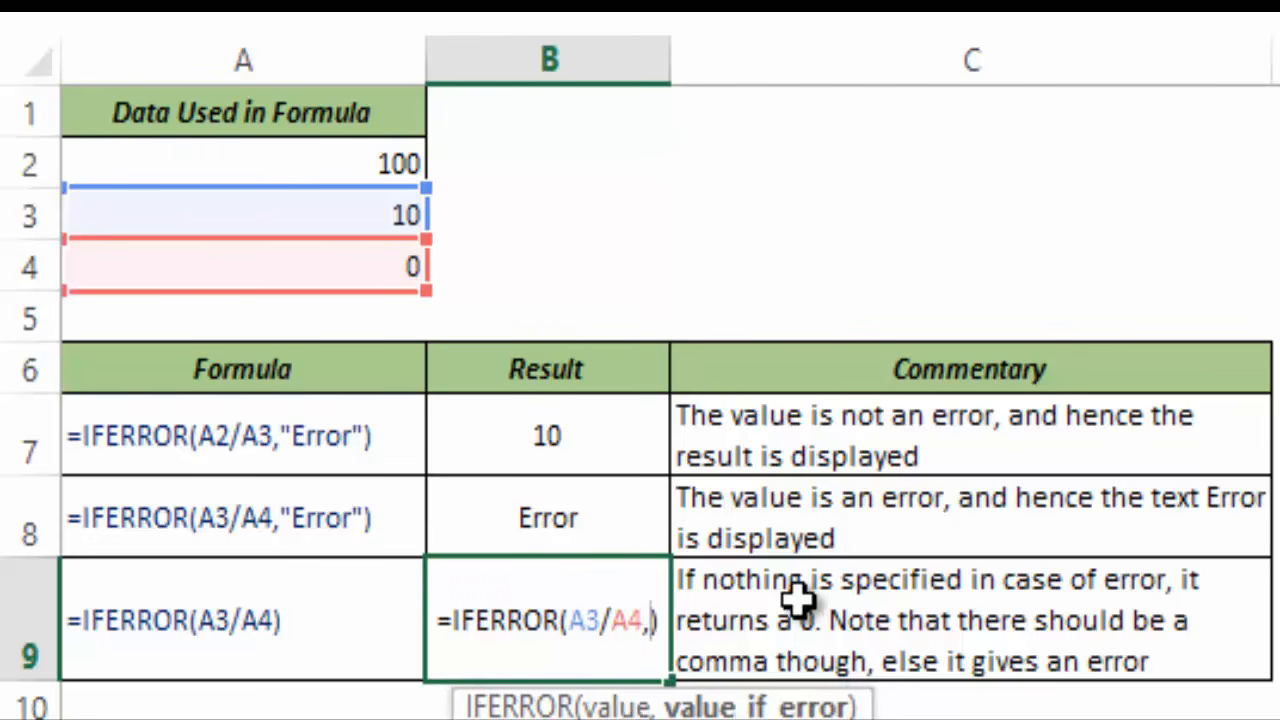
{"action": "key", "text": "Return"}
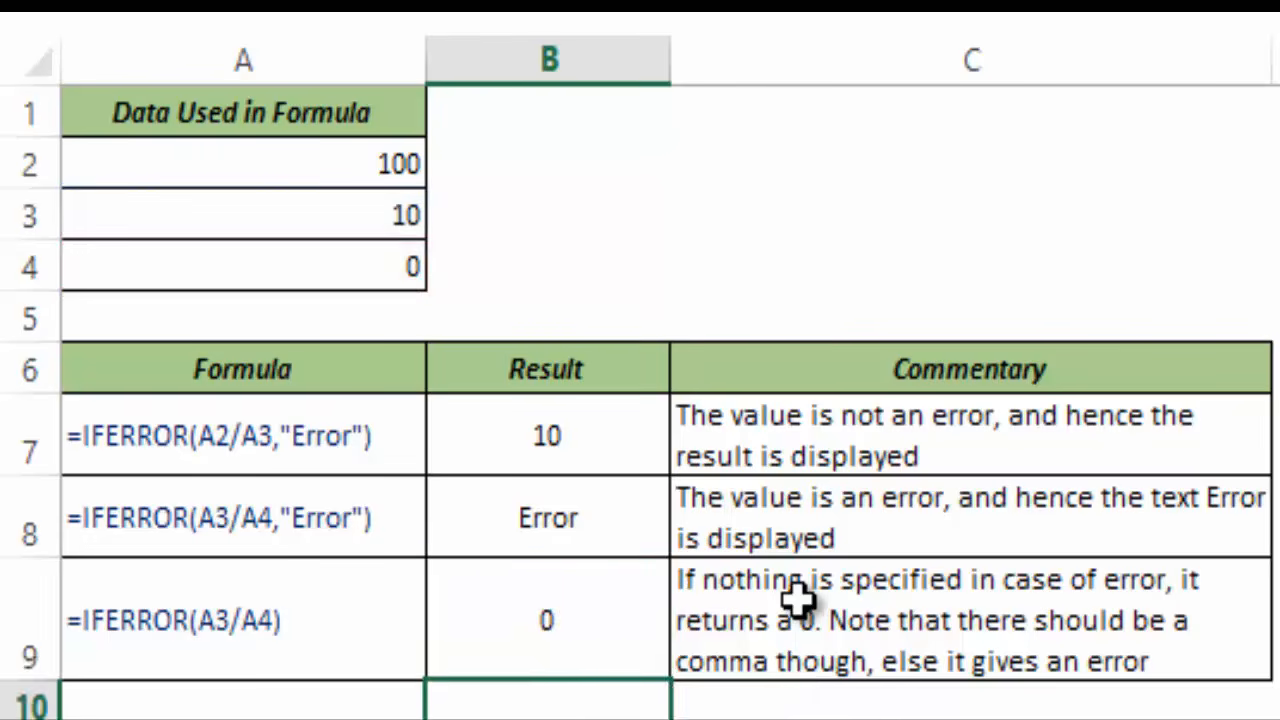
Step: Review the empty value_if_error argument of the formula in cell B9 and leave it unedited
{"action": "key", "text": "Up"}
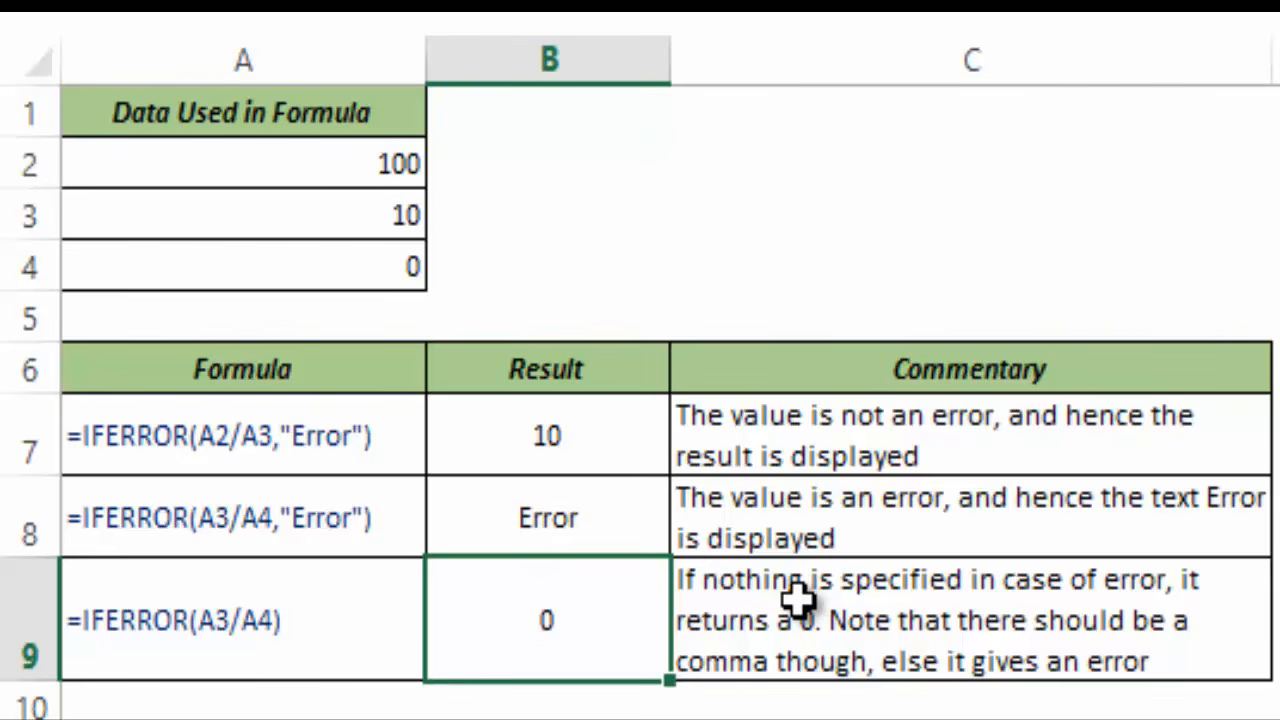
{"action": "key", "text": "F2"}
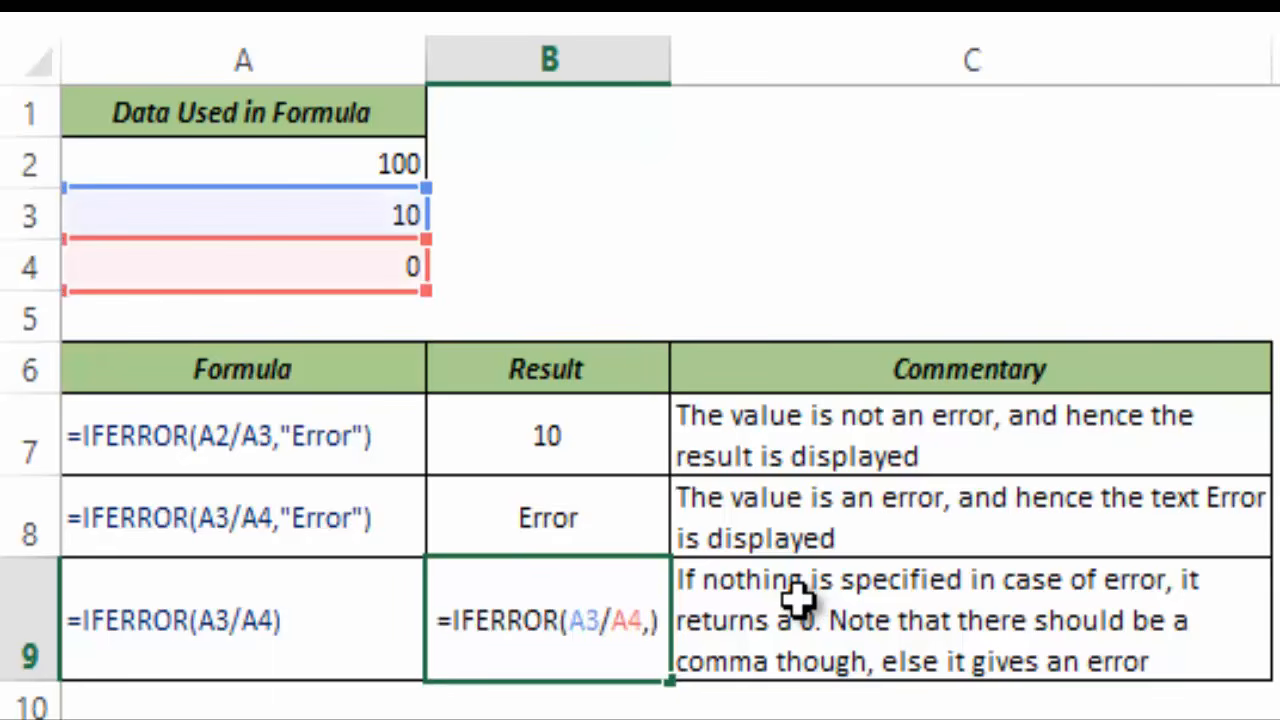
{"action": "key", "text": "Left"}
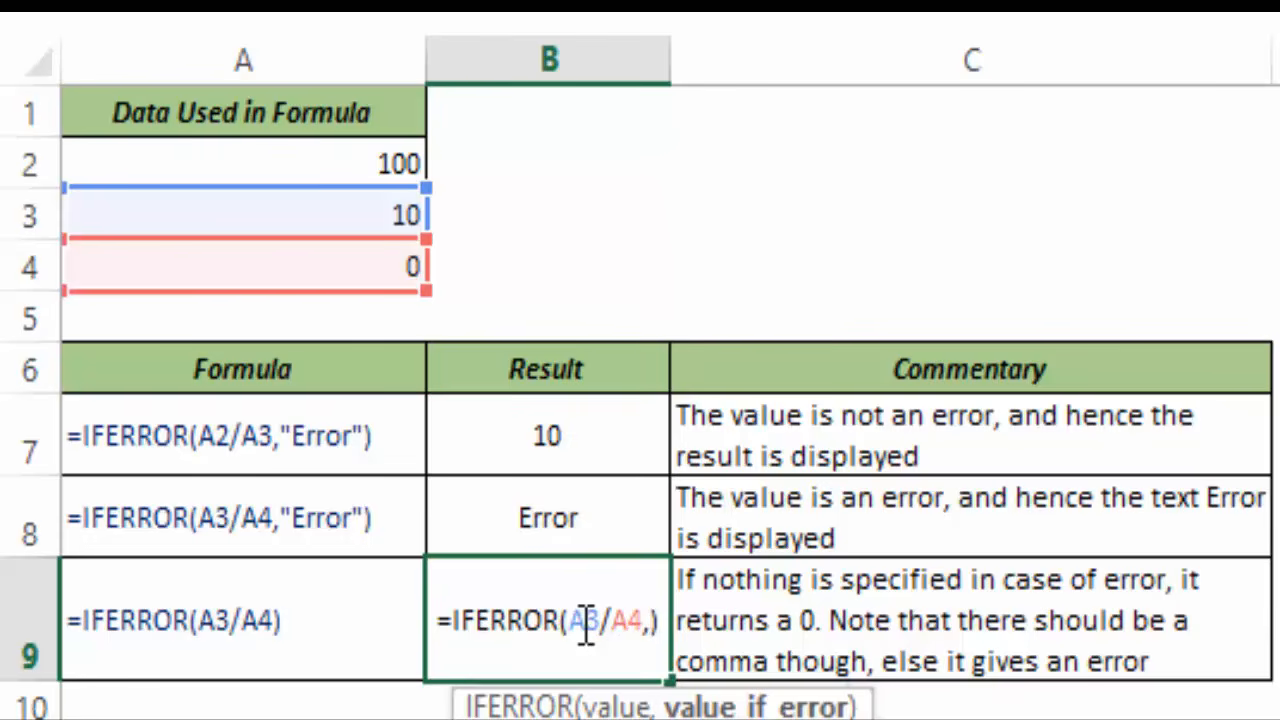
{"action": "key", "text": "ctrl+Return"}
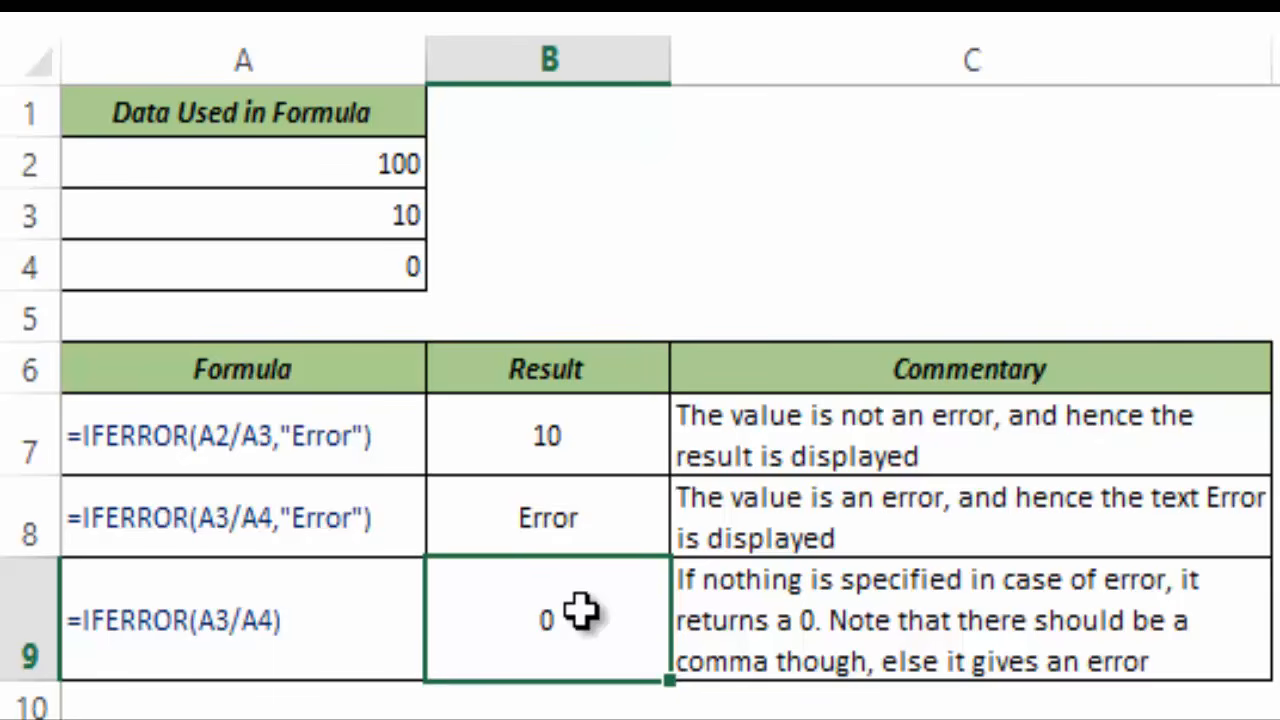
Step: Replace the formula in cell B8 with an IF function whose logical test is ISERROR(A3/A4)
{"action": "key", "text": "Up"}
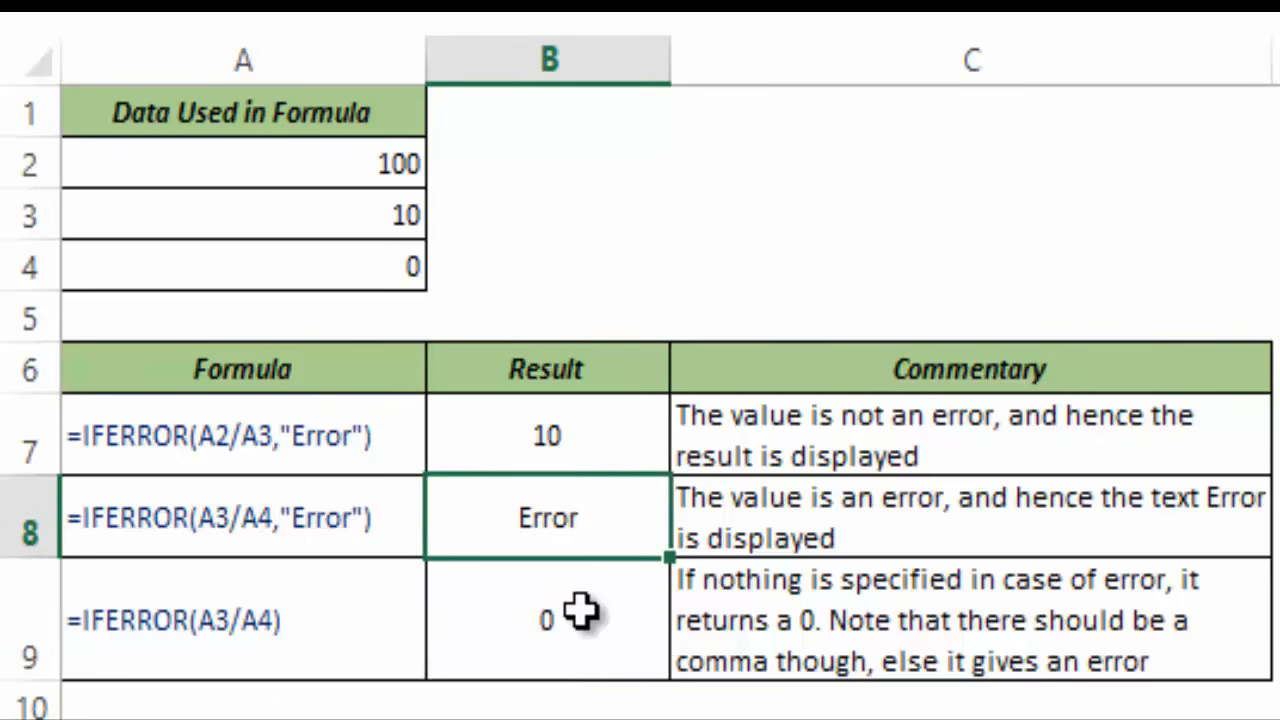
{"action": "type", "text": "="}
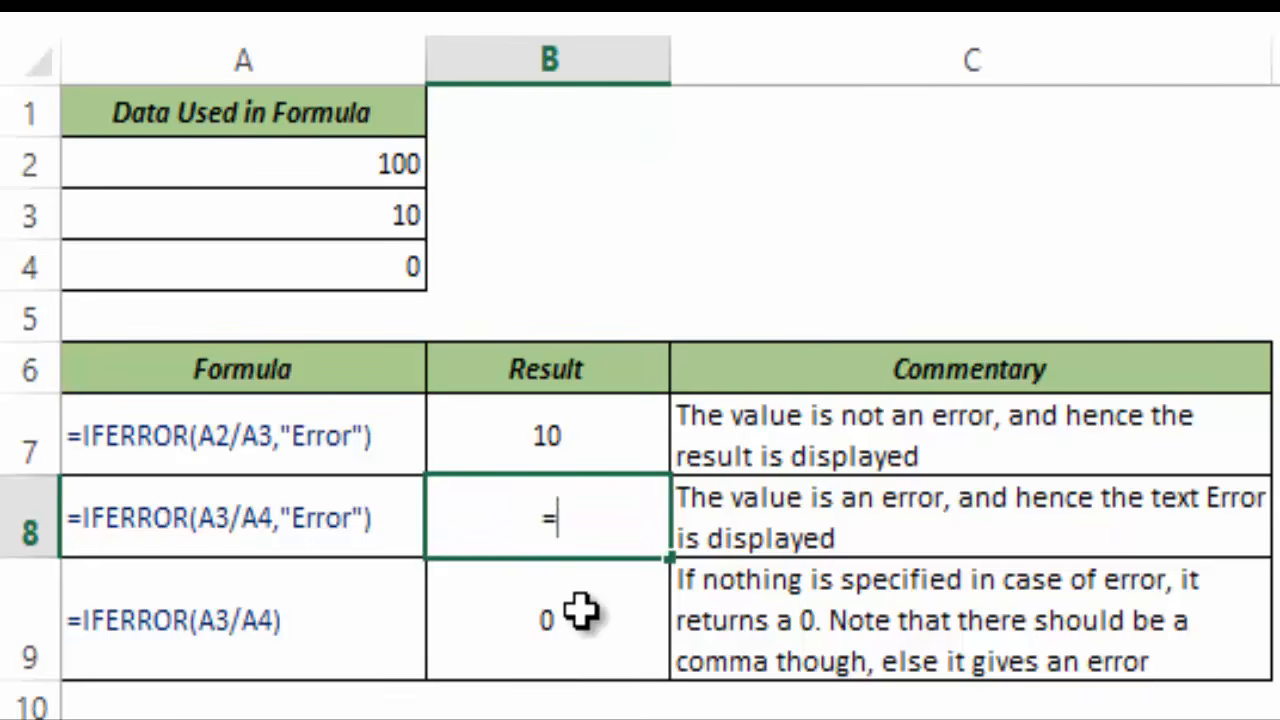
{"action": "type", "text": "if("}
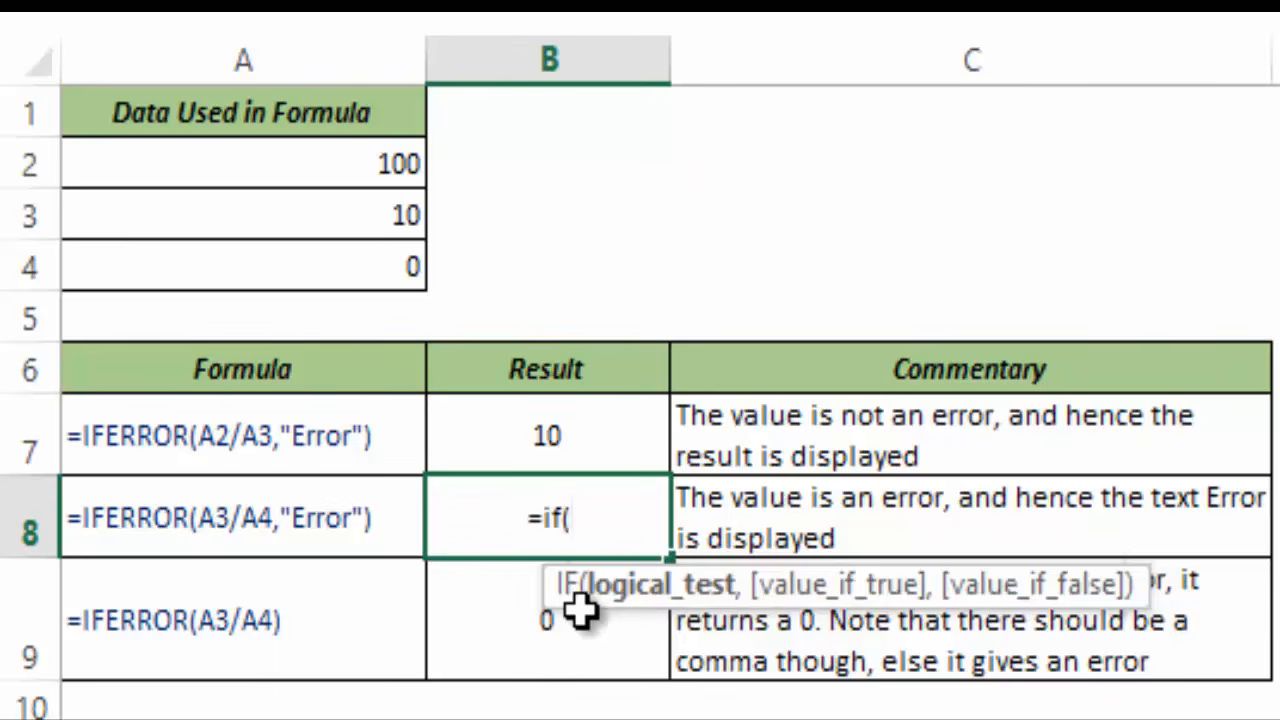
{"action": "type", "text": "ise"}
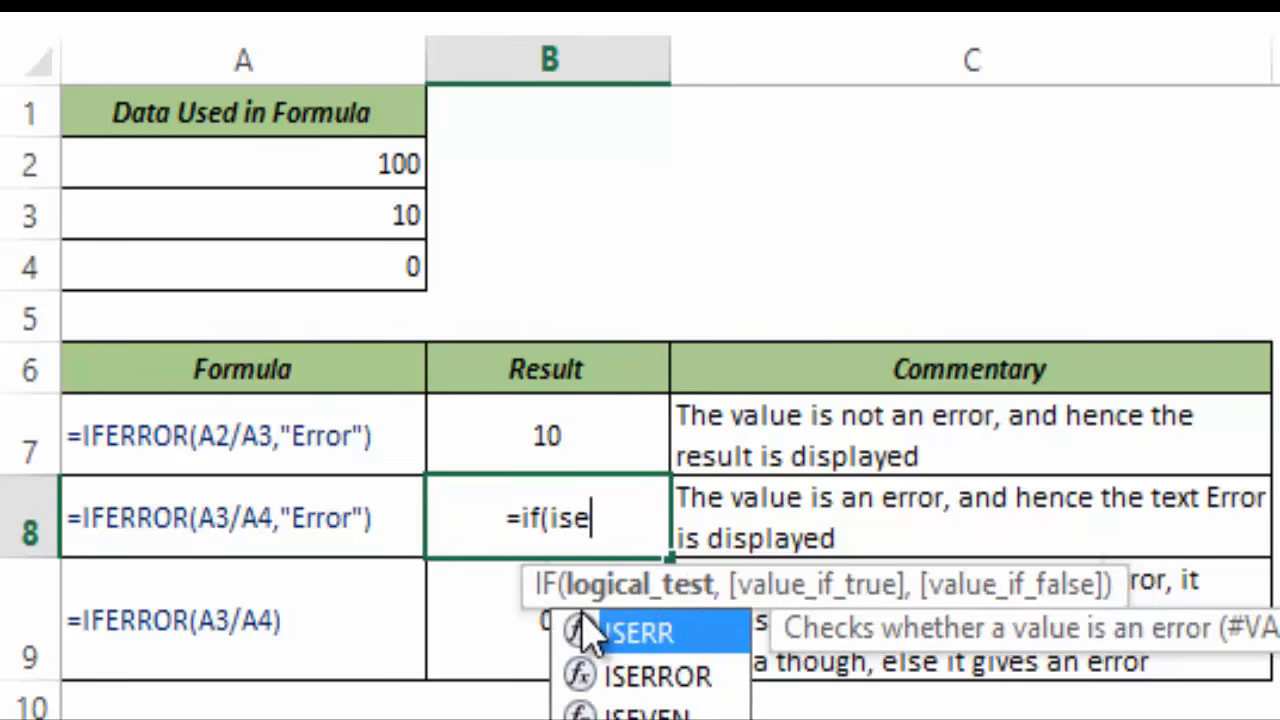
{"action": "type", "text": "rror"}
{"action": "key", "text": "Tab"}
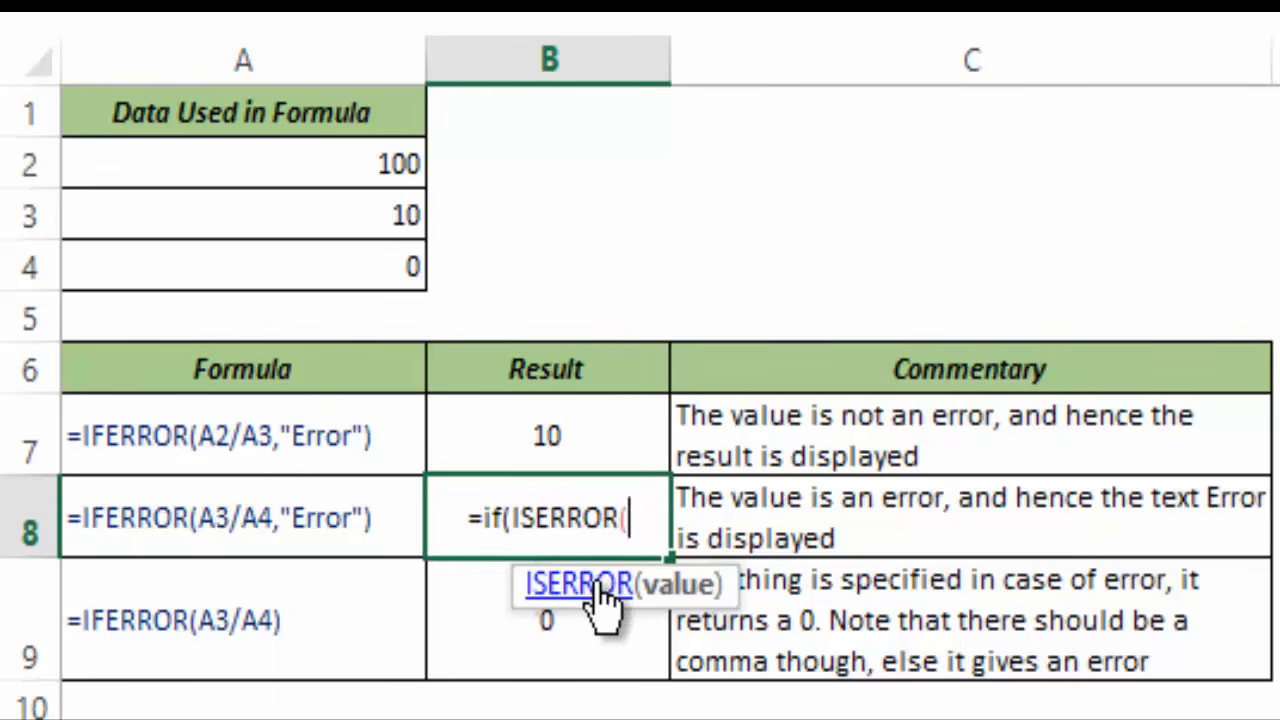
{"action": "left_click", "coordinate": [358, 218]}
{"action": "type", "text": "/"}
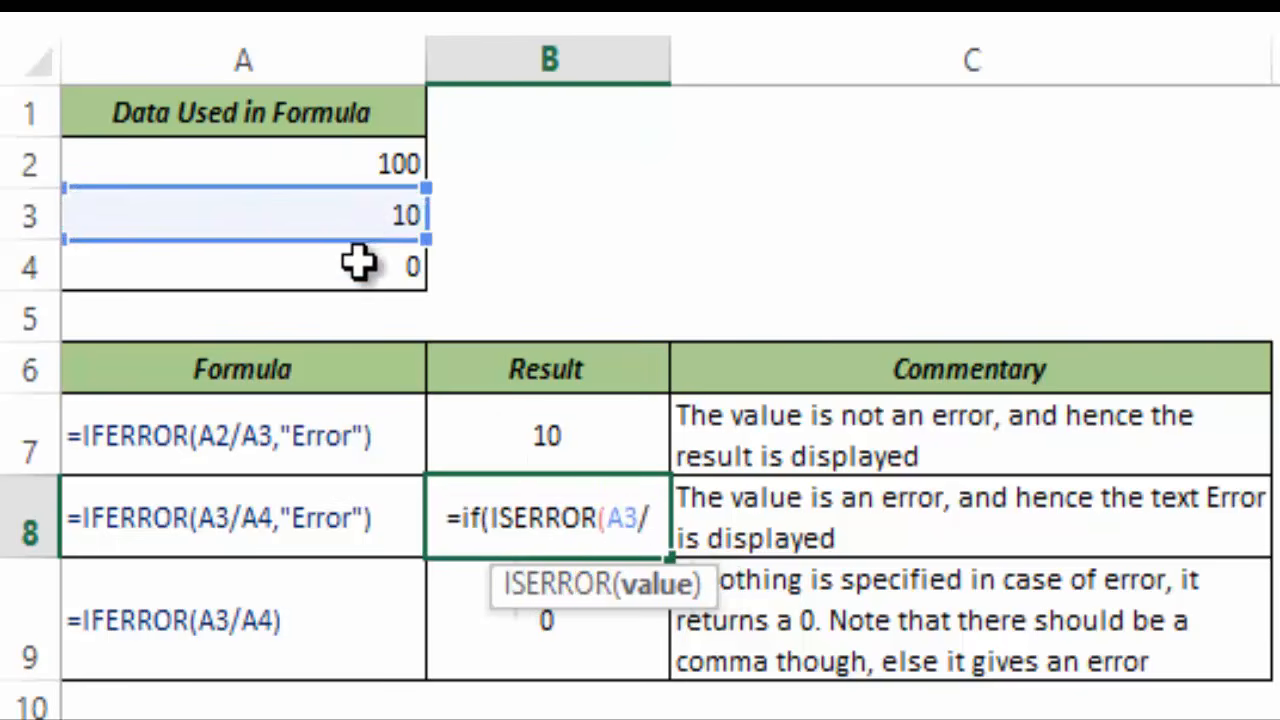
{"action": "left_click", "coordinate": [358, 265]}
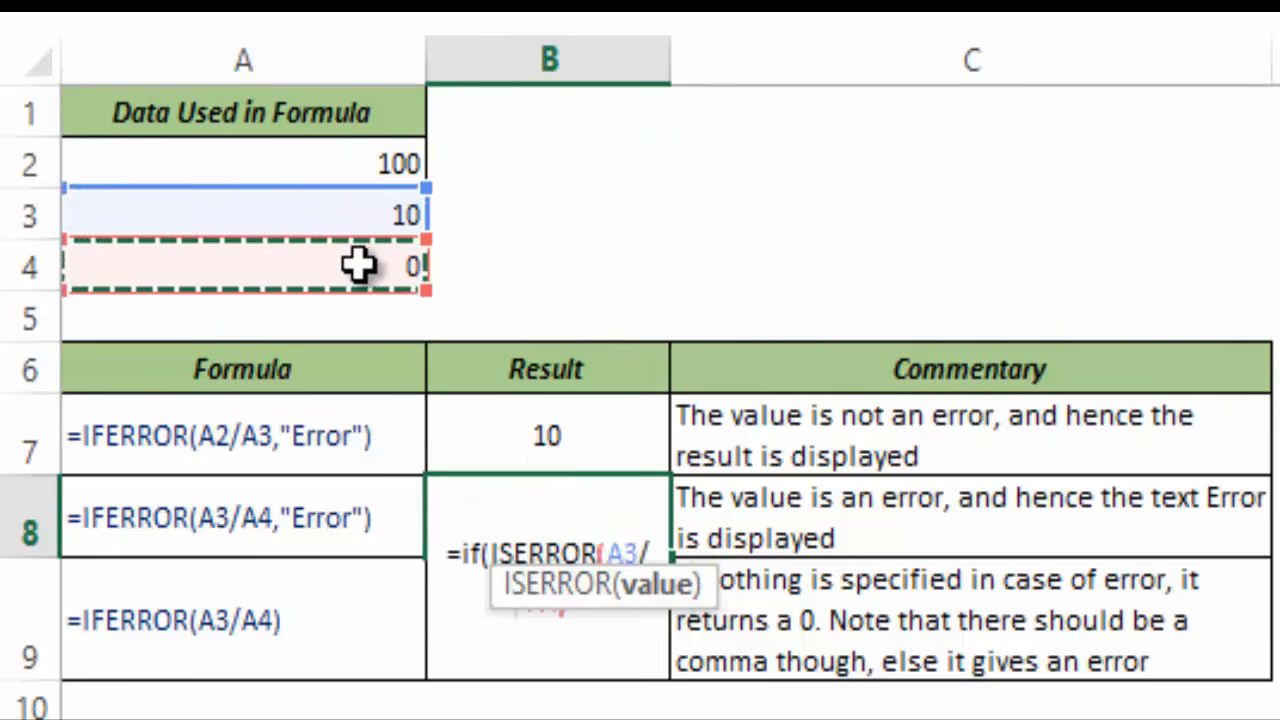
{"action": "type", "text": "),"}
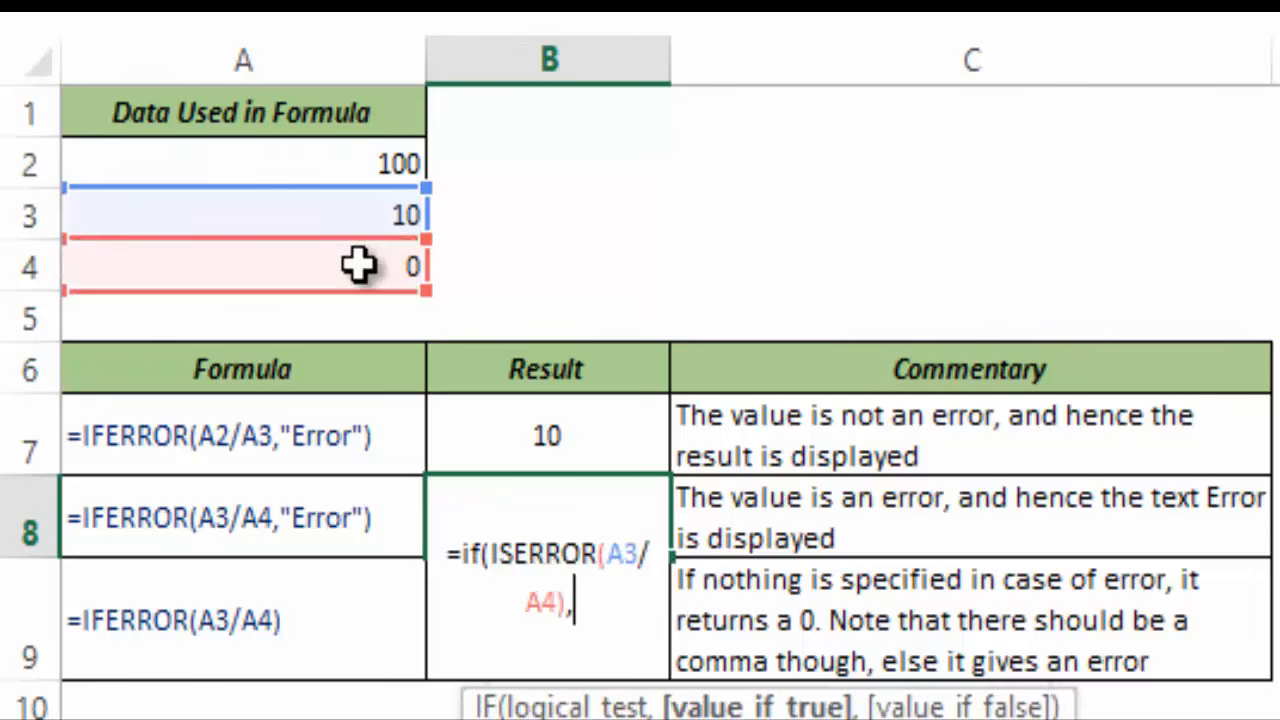
Step: Complete the IF formula in B8 with "Error" as value_if_true and A3/A4 as value_if_false, and commit it
{"action": "type", "text": "\"Error"}
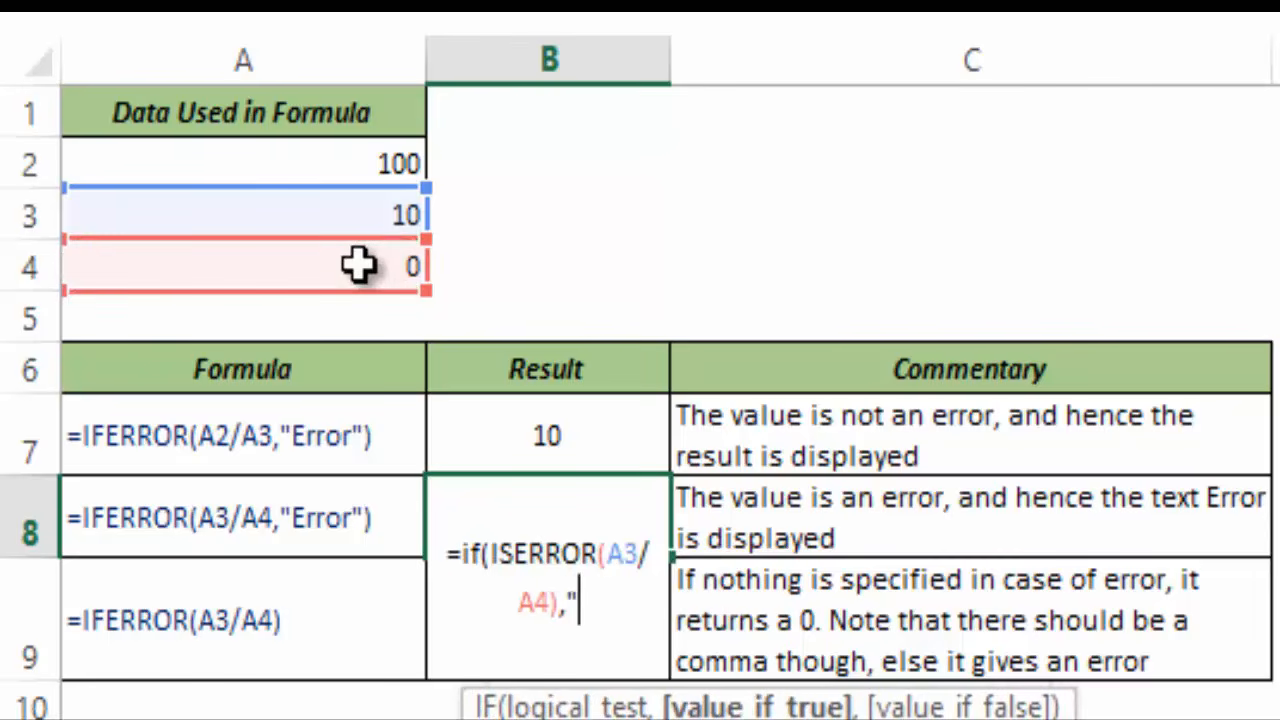
{"action": "type", "text": "\","}
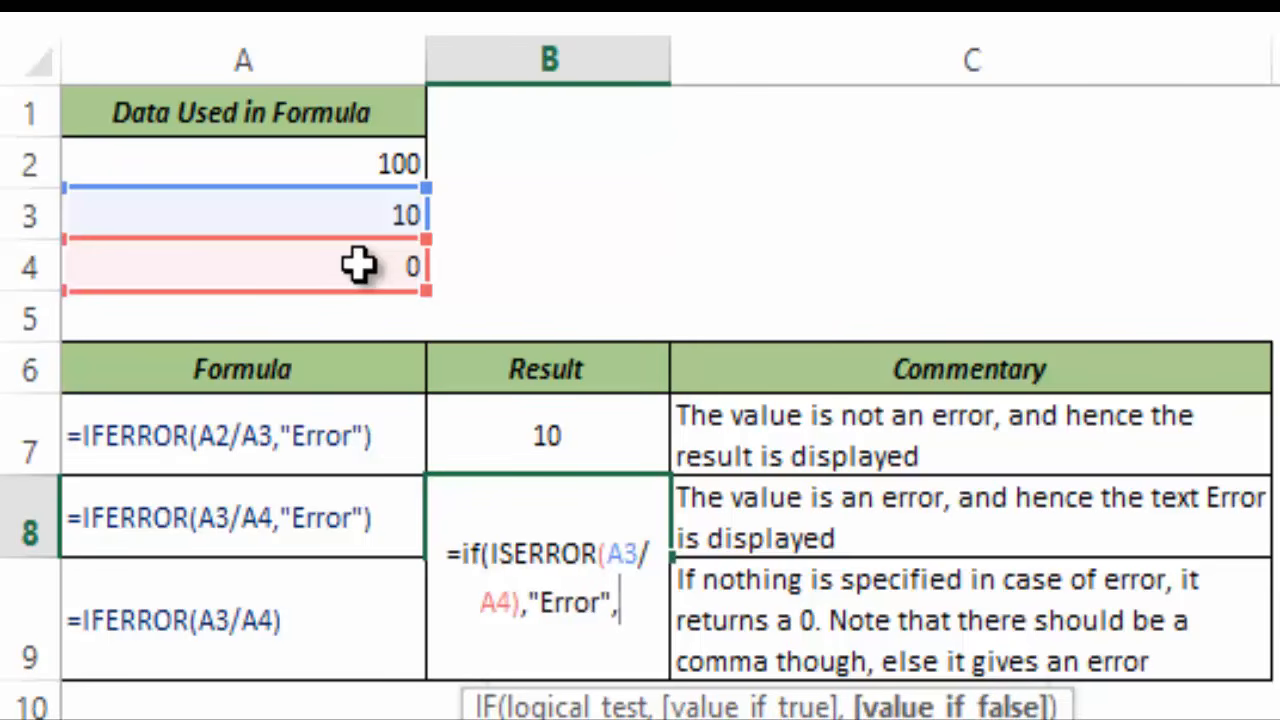
{"action": "type", "text": "A3"}
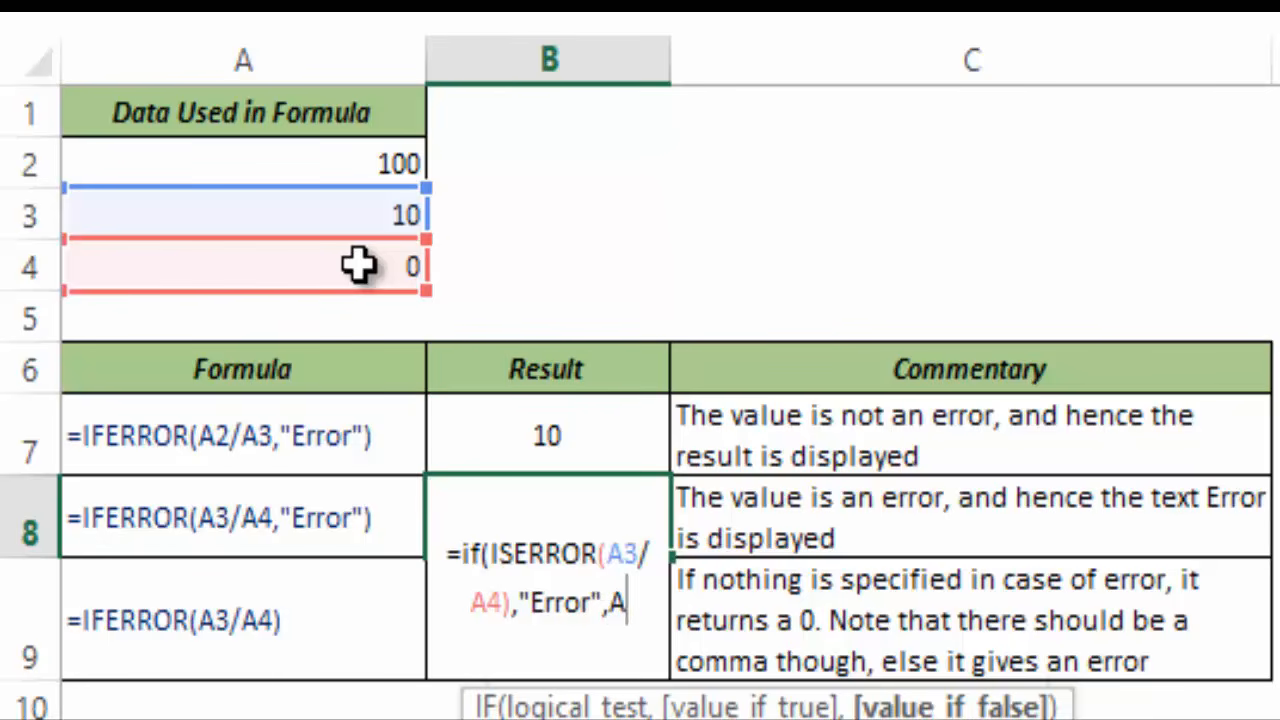
{"action": "type", "text": "/A4)"}
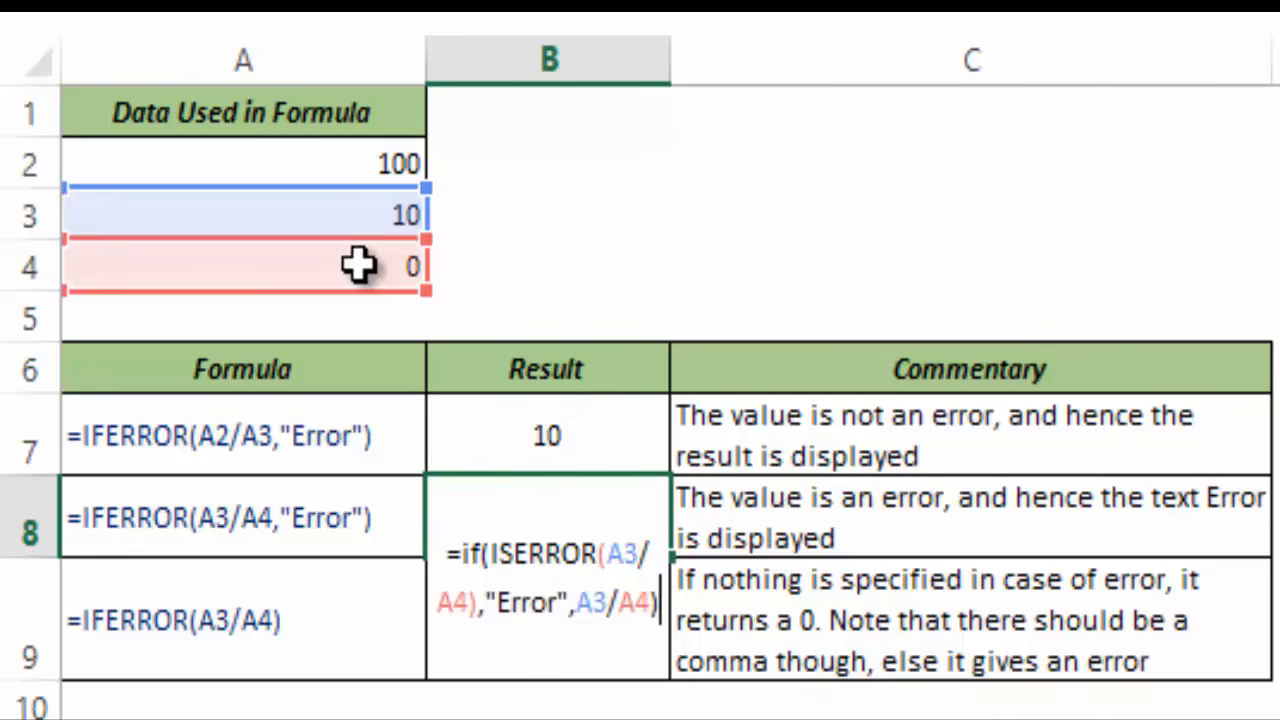
{"action": "key", "text": "Return"}
{"action": "key", "text": "Up"}
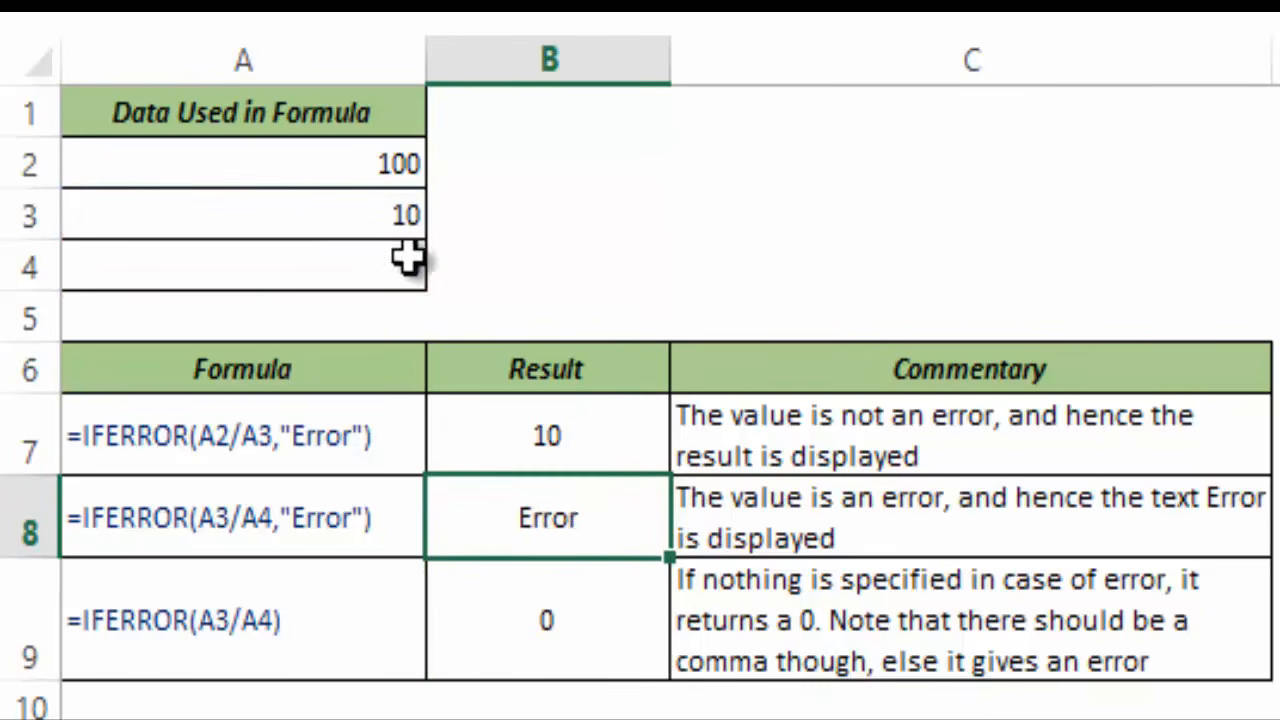
Step: Change the value in cell A4 to 2
{"action": "left_click", "coordinate": [345, 260]}
{"action": "double_click", "coordinate": [350, 262]}
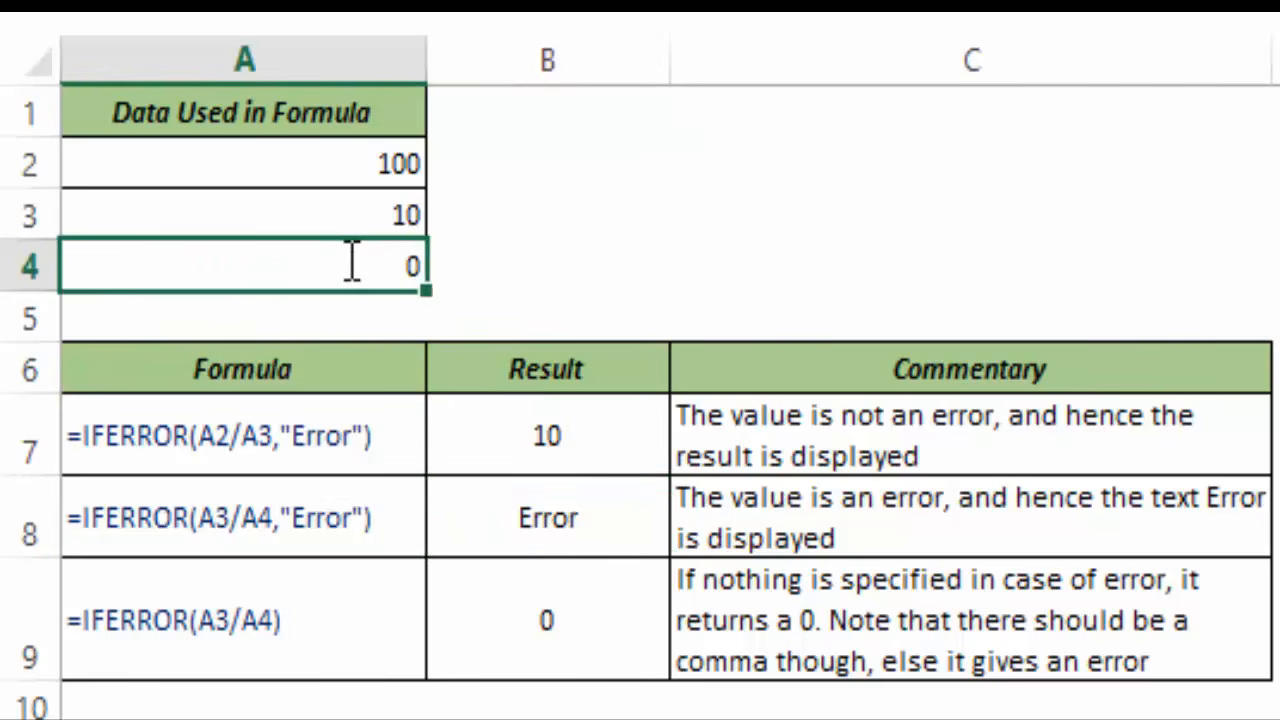
{"action": "key", "text": "BackSpace"}
{"action": "type", "text": "2"}
{"action": "key", "text": "Return"}
Step: Examine the value_if_false argument A3/A4 of the IF formula in cell B8 and leave it unedited
{"action": "left_click", "coordinate": [594, 528]}
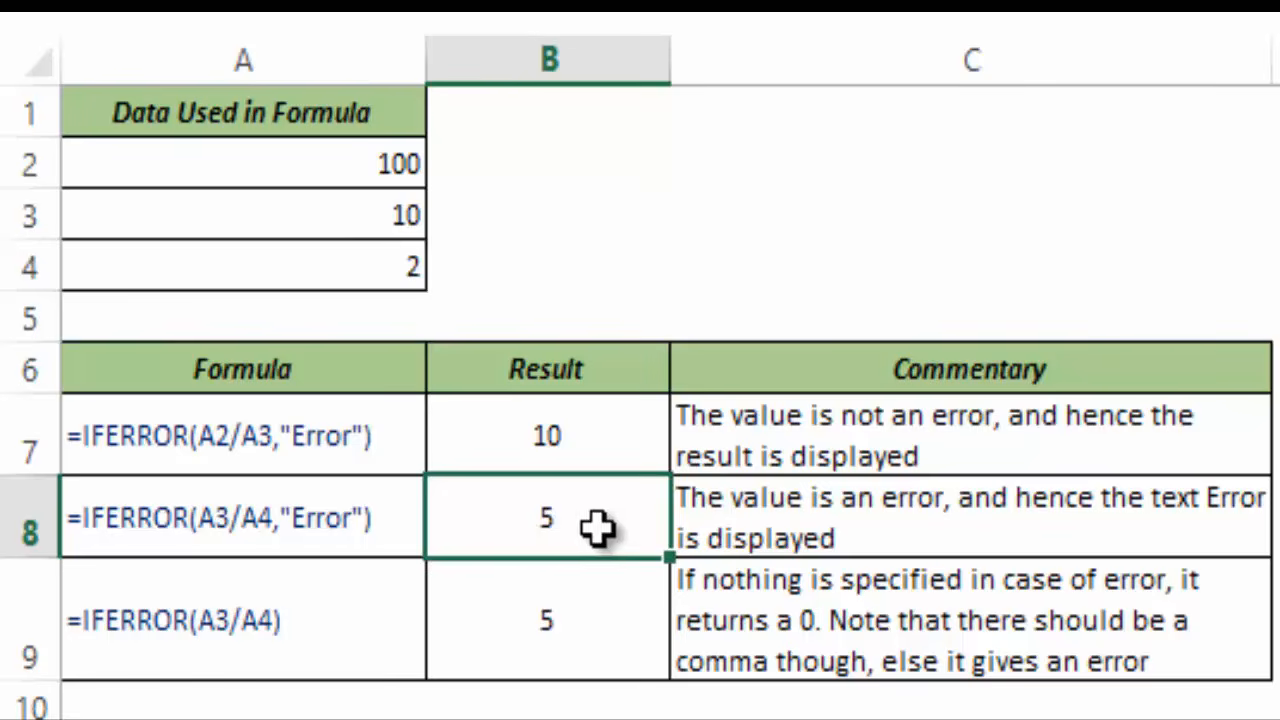
{"action": "double_click", "coordinate": [592, 524]}
{"action": "left_click_drag", "start_coordinate": [580, 601], "coordinate": [655, 602]}
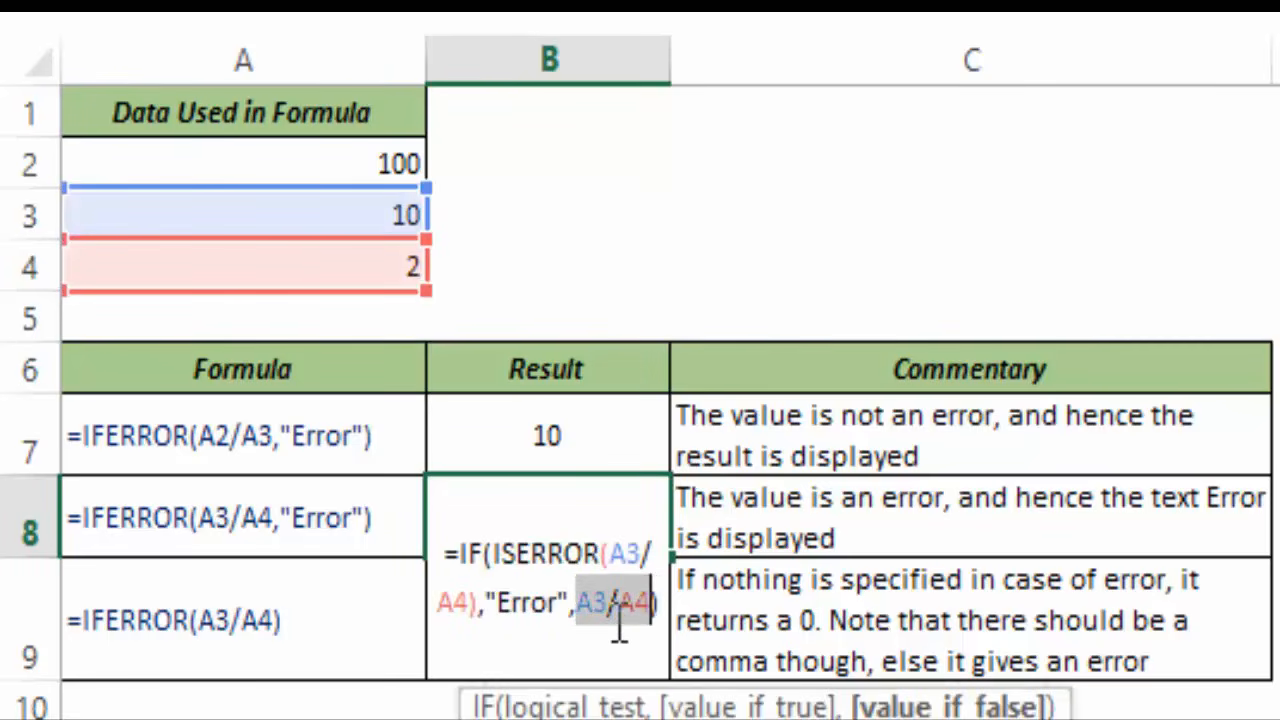
{"action": "key", "text": "Escape"}
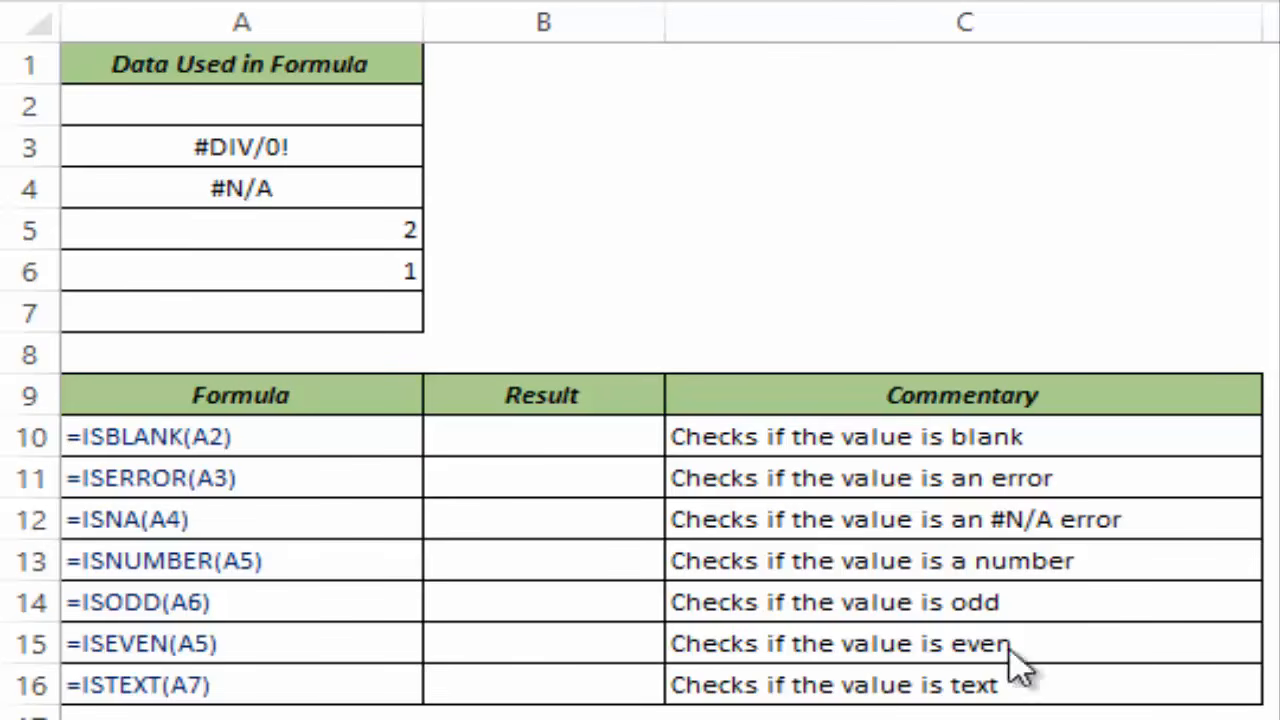
Step: Enter the formula =ISBLANK(A2) in cell B10
{"action": "left_click", "coordinate": [520, 443]}
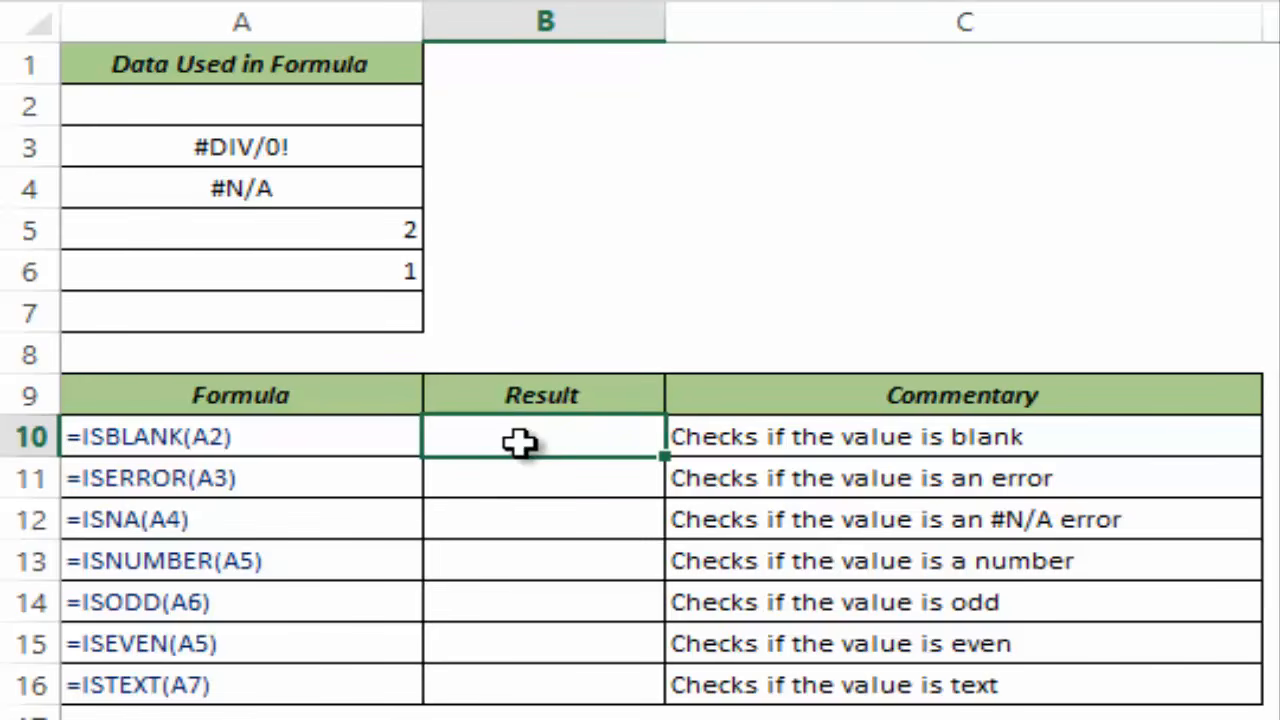
{"action": "type", "text": "=isba"}
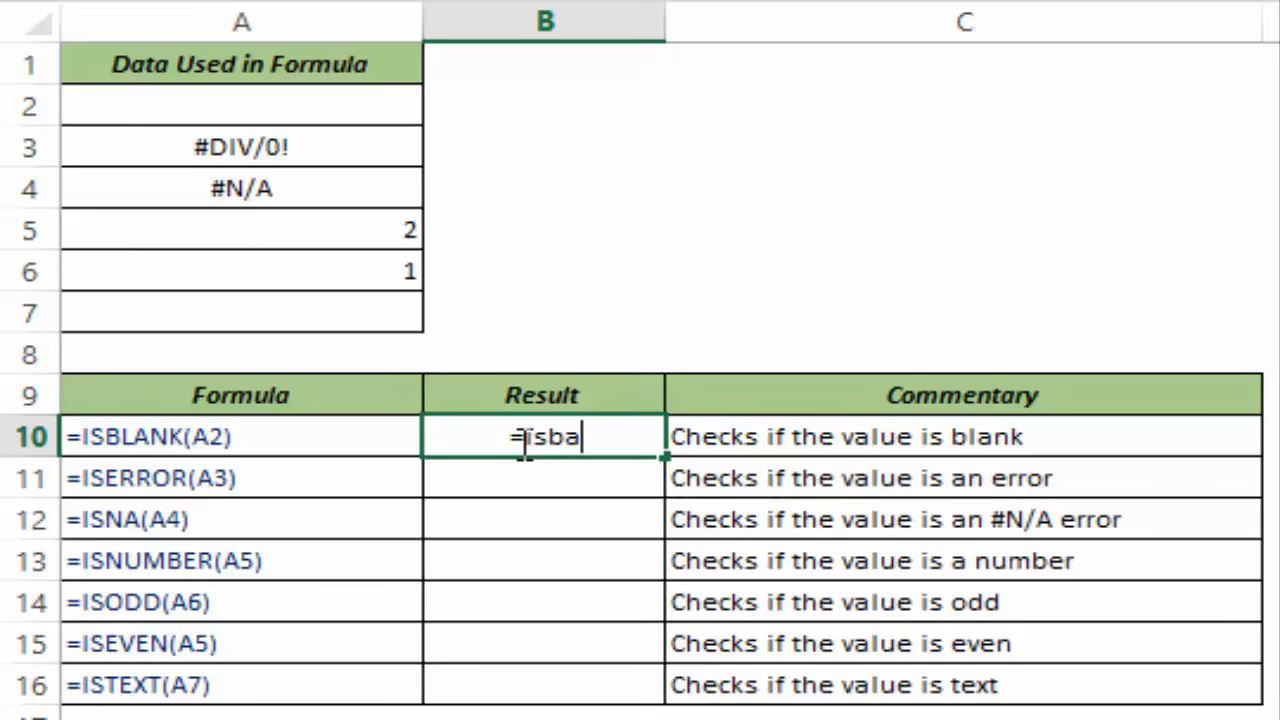
{"action": "key", "text": "BackSpace"}
{"action": "type", "text": "l"}
{"action": "key", "text": "Tab"}
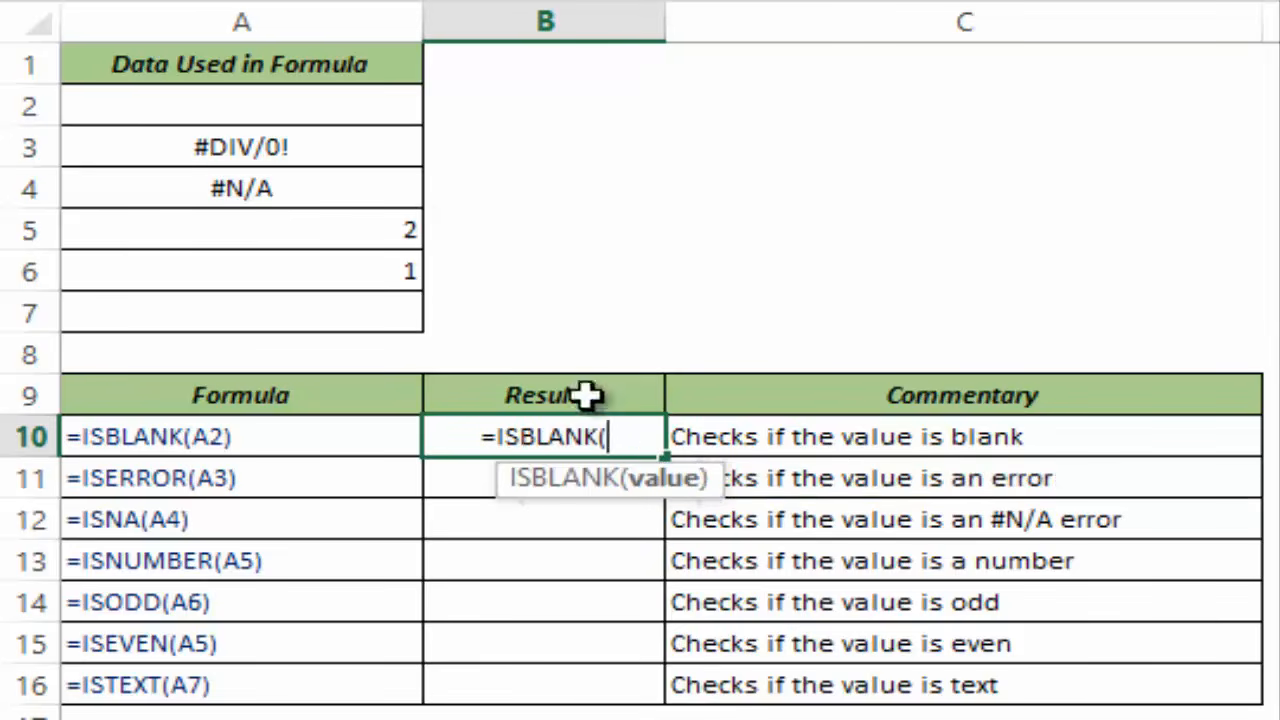
{"action": "left_click", "coordinate": [262, 108]}
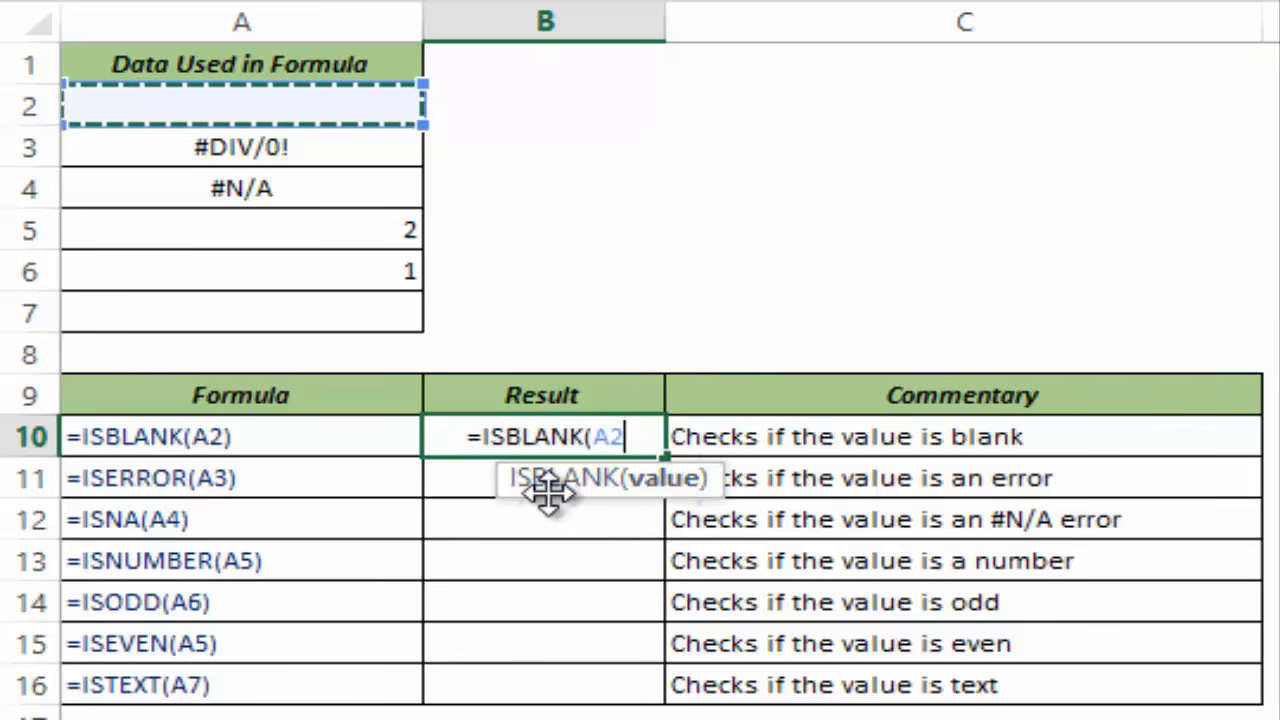
{"action": "type", "text": ")"}
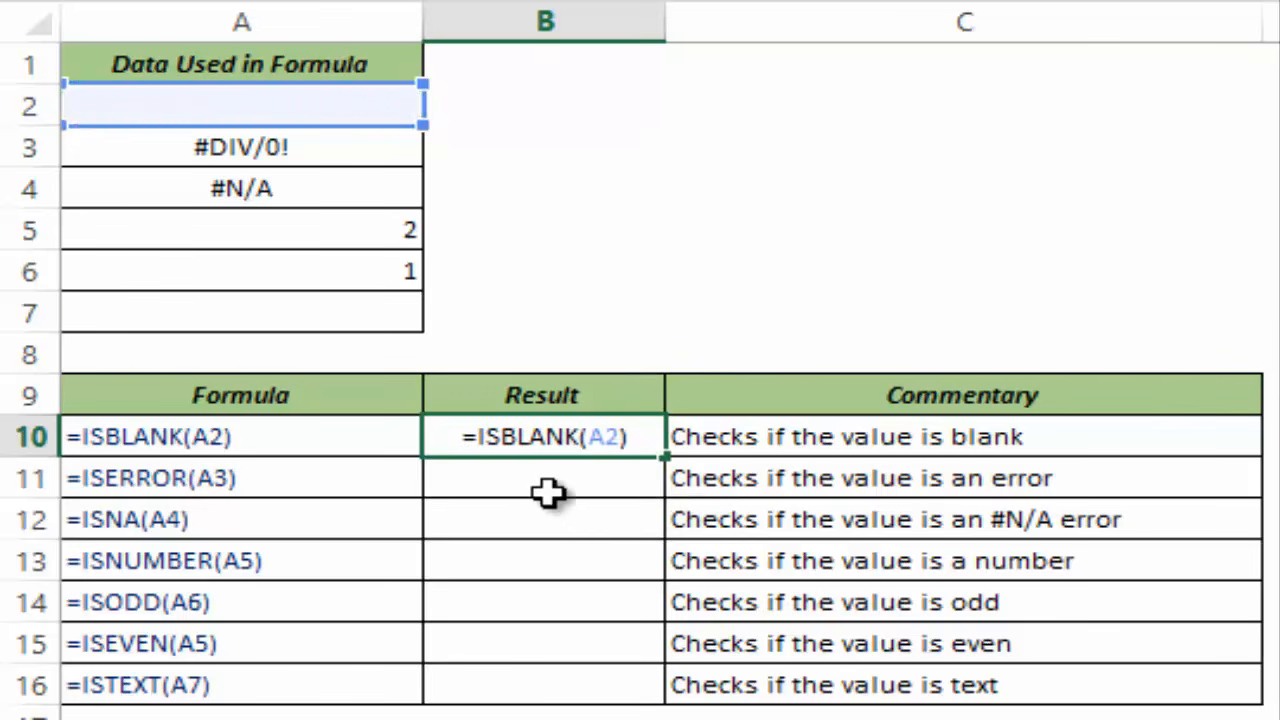
{"action": "key", "text": "ctrl+Return"}
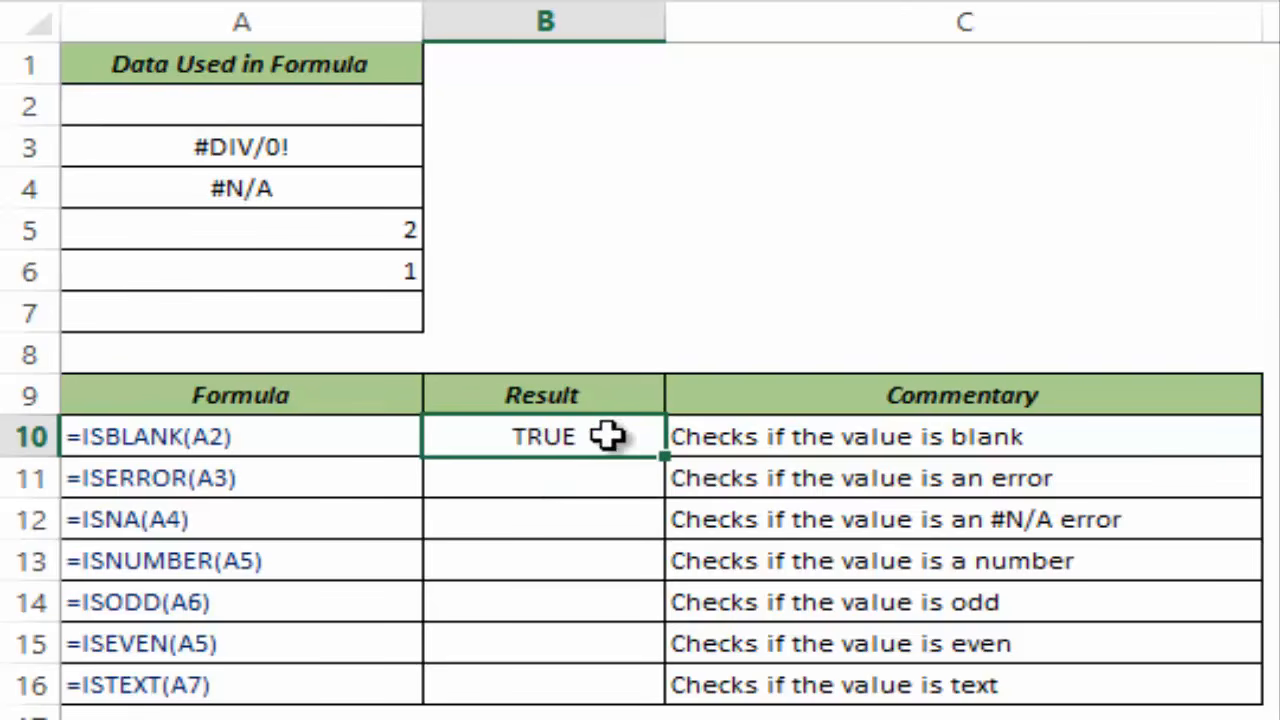
Step: Test the ISBLANK formula by entering a first name in cell A2, and clear the cell again
{"action": "left_click", "coordinate": [330, 111]}
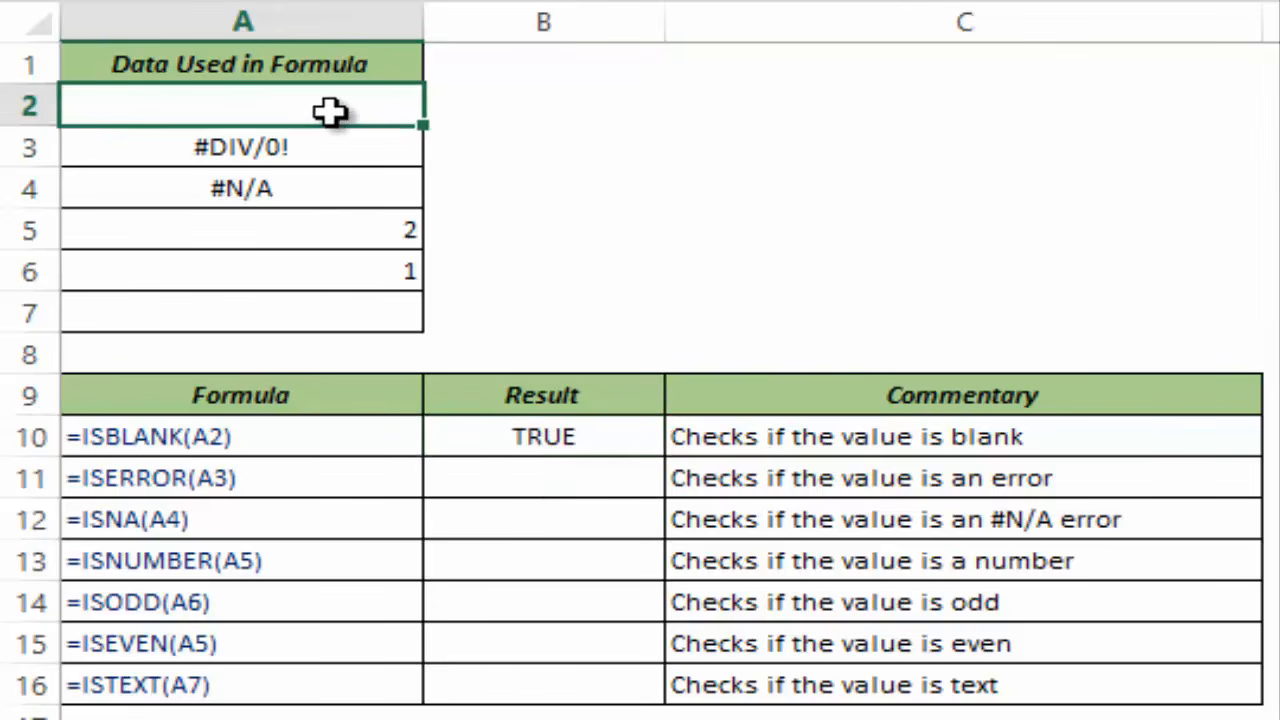
{"action": "type", "text": "Sumit"}
{"action": "key", "text": "Return"}
{"action": "left_click", "coordinate": [330, 111]}
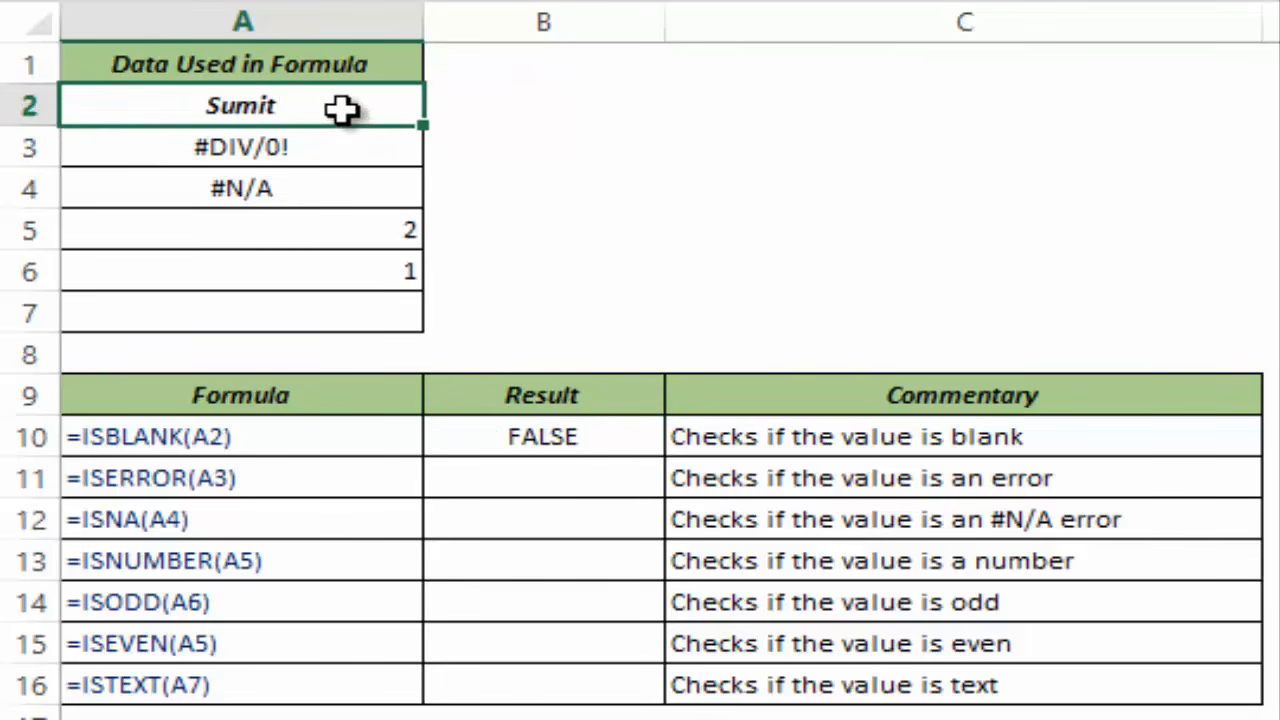
{"action": "key", "text": "Delete"}
Step: Enter the formula =ISERROR(A3) in cell B11
{"action": "left_click", "coordinate": [566, 480]}
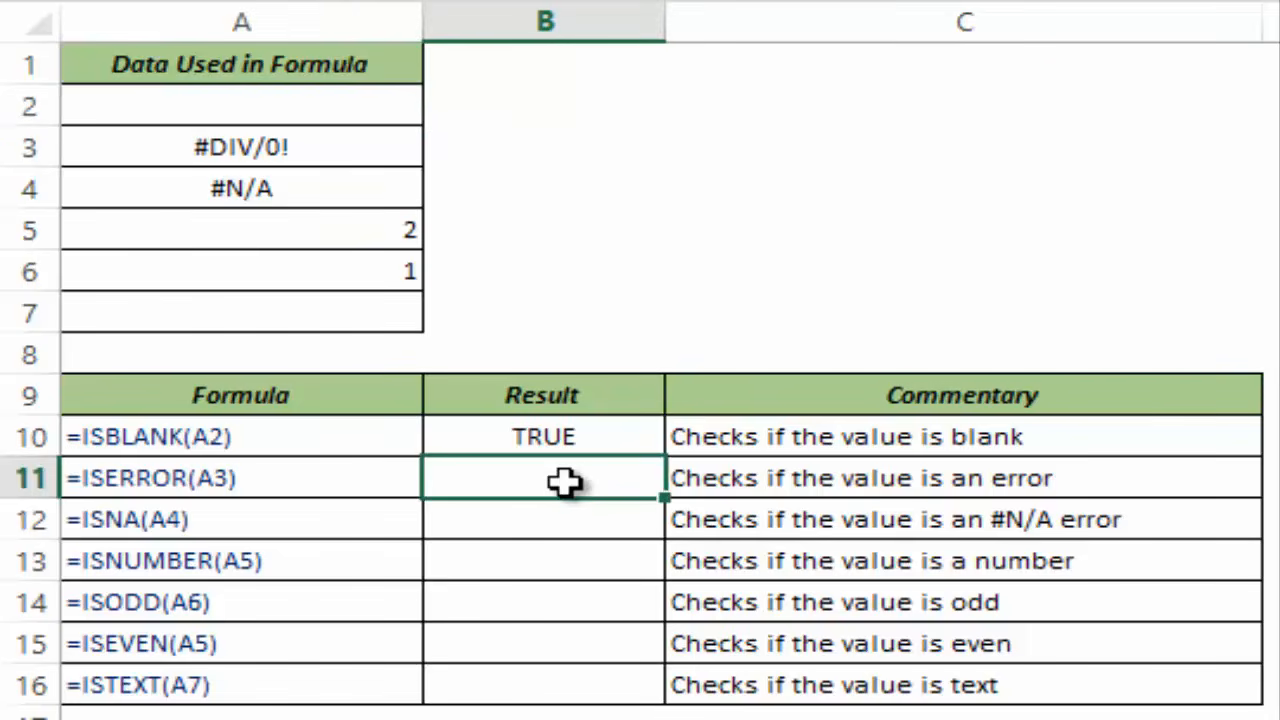
{"action": "type", "text": "=Ise"}
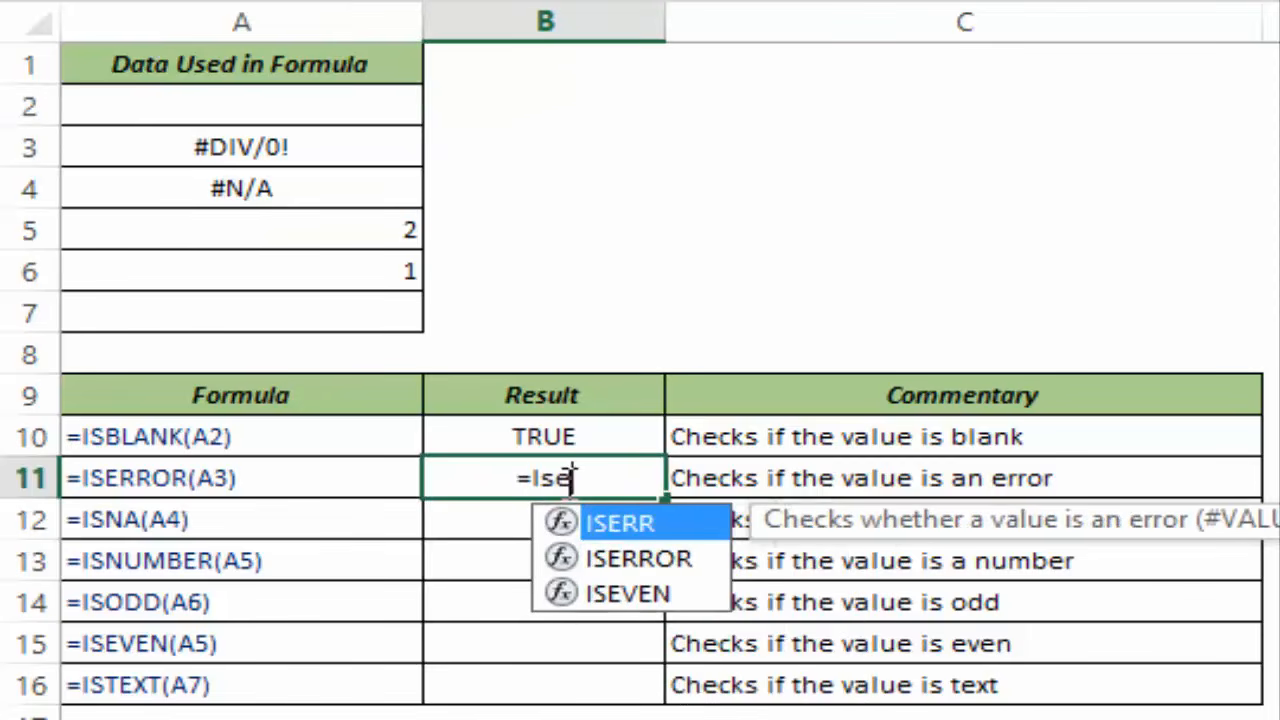
{"action": "type", "text": "rror"}
{"action": "key", "text": "Tab"}
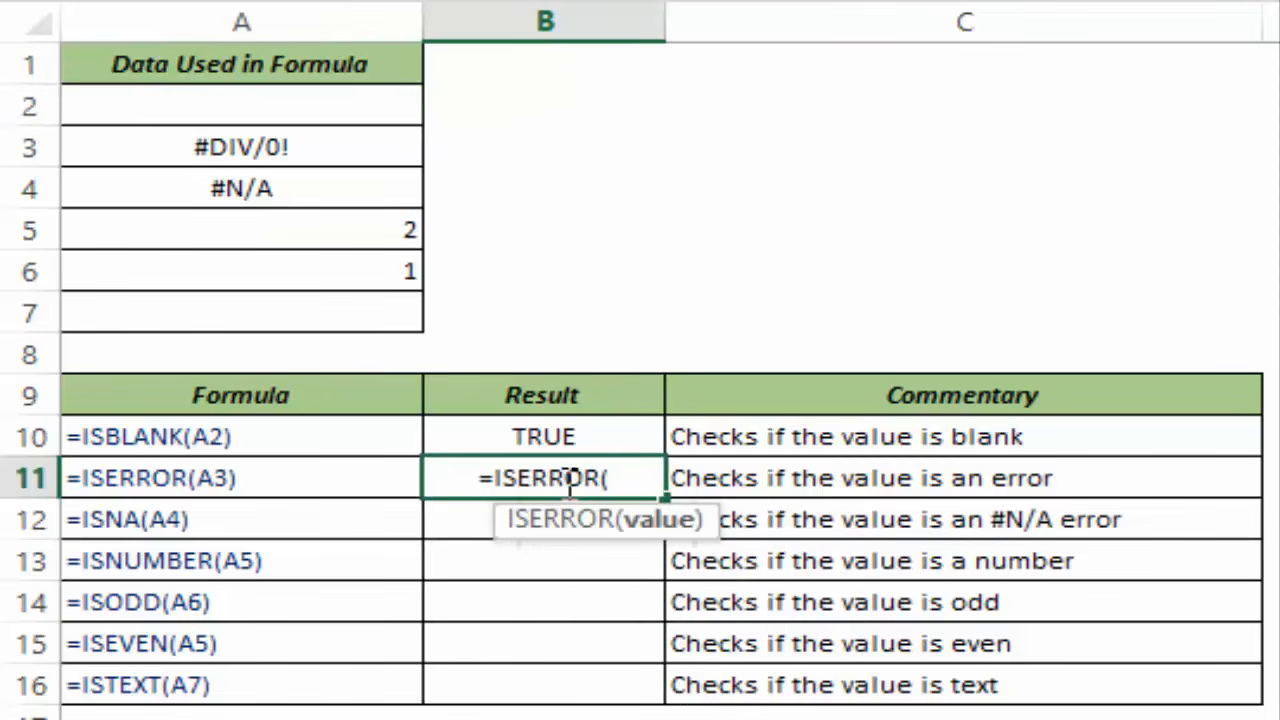
{"action": "left_click", "coordinate": [323, 156]}
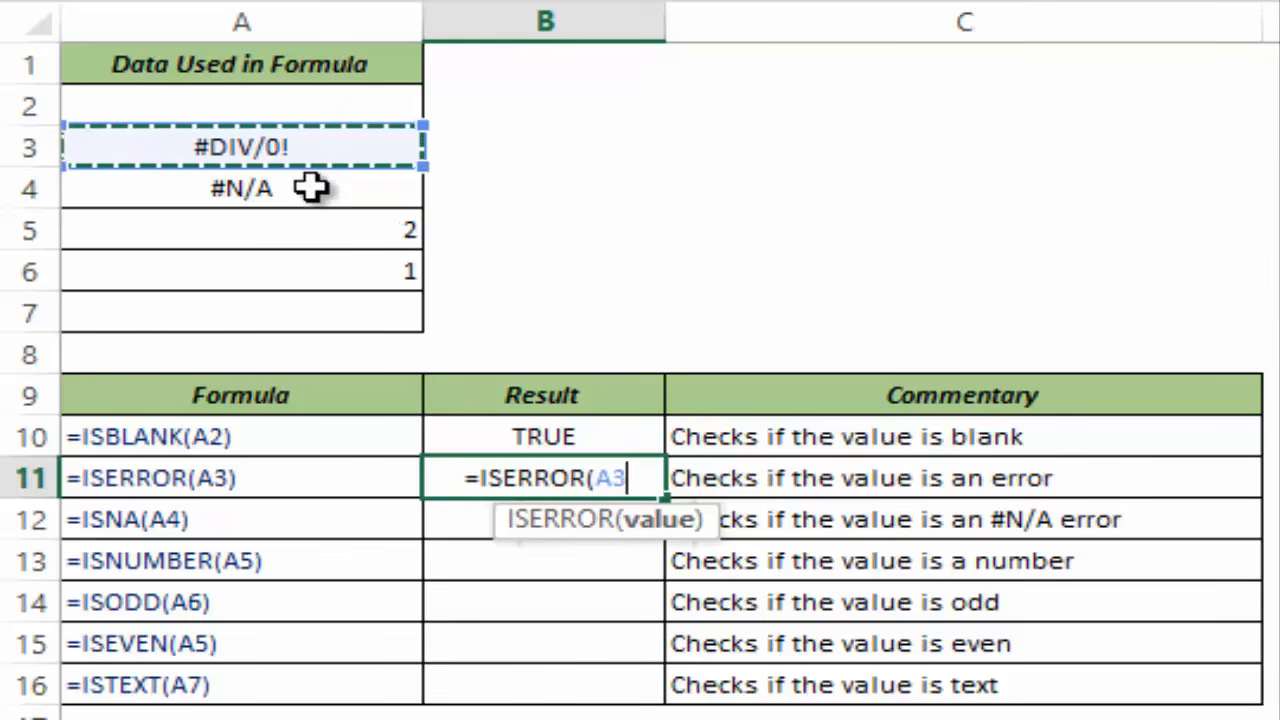
{"action": "type", "text": ")"}
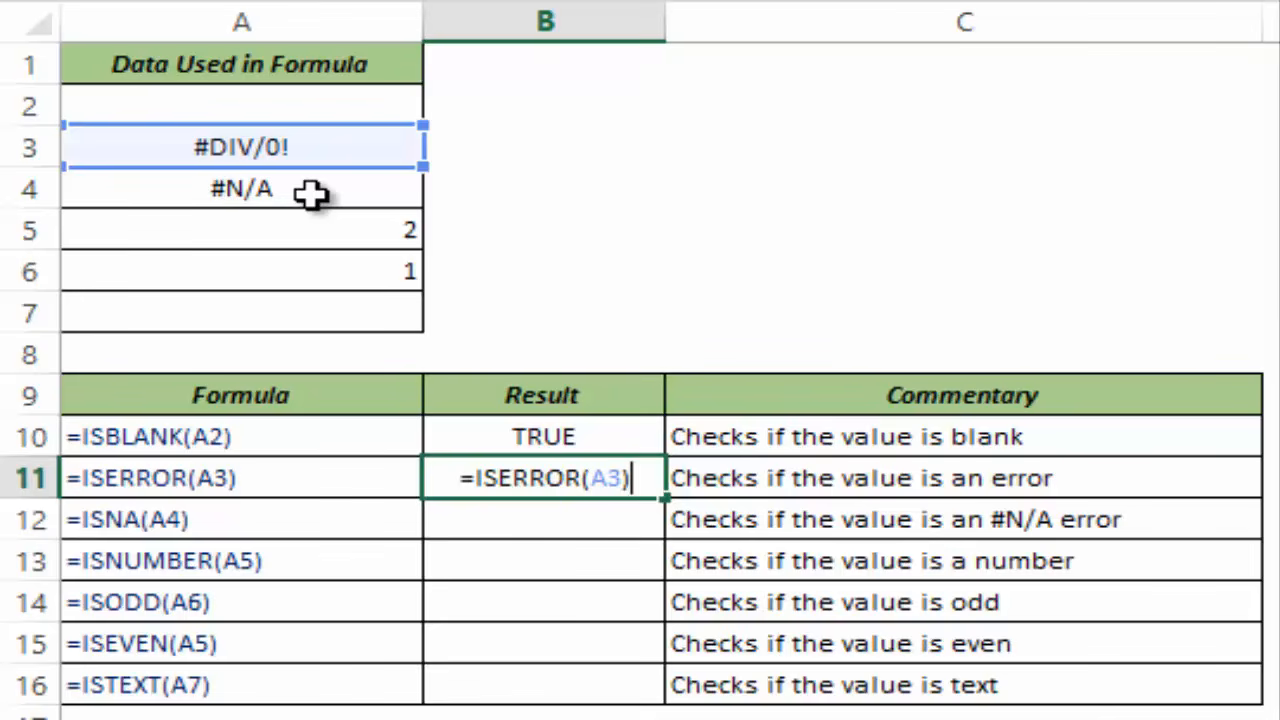
{"action": "key", "text": "ctrl+Return"}
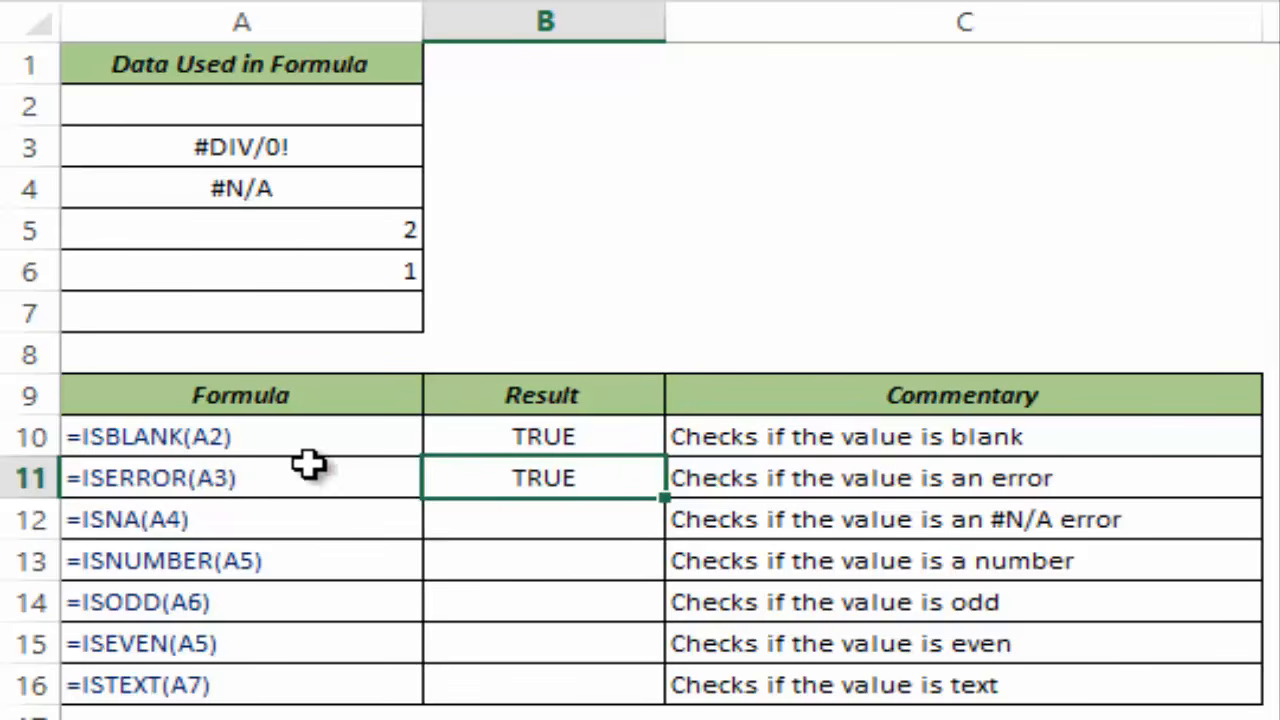
Step: Enter the formula =ISNA(A4) in cell B12
{"action": "left_click", "coordinate": [489, 519]}
{"action": "type", "text": "=I"}
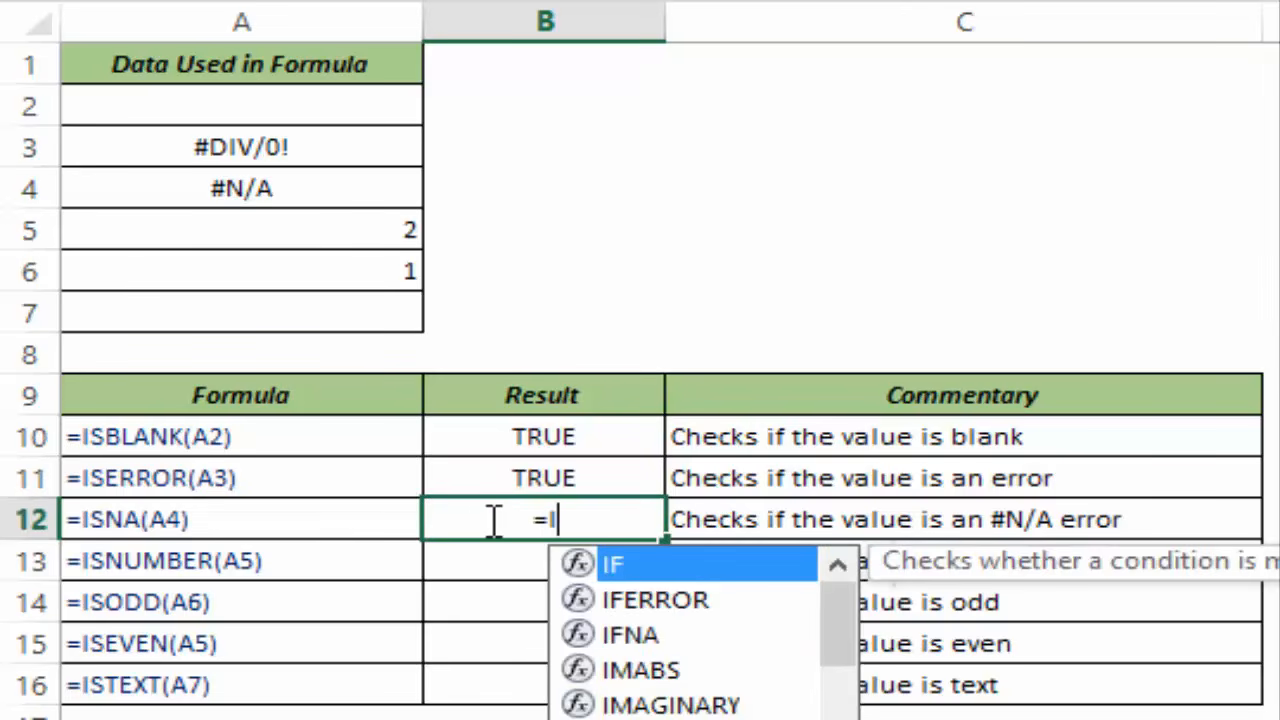
{"action": "type", "text": "SNA"}
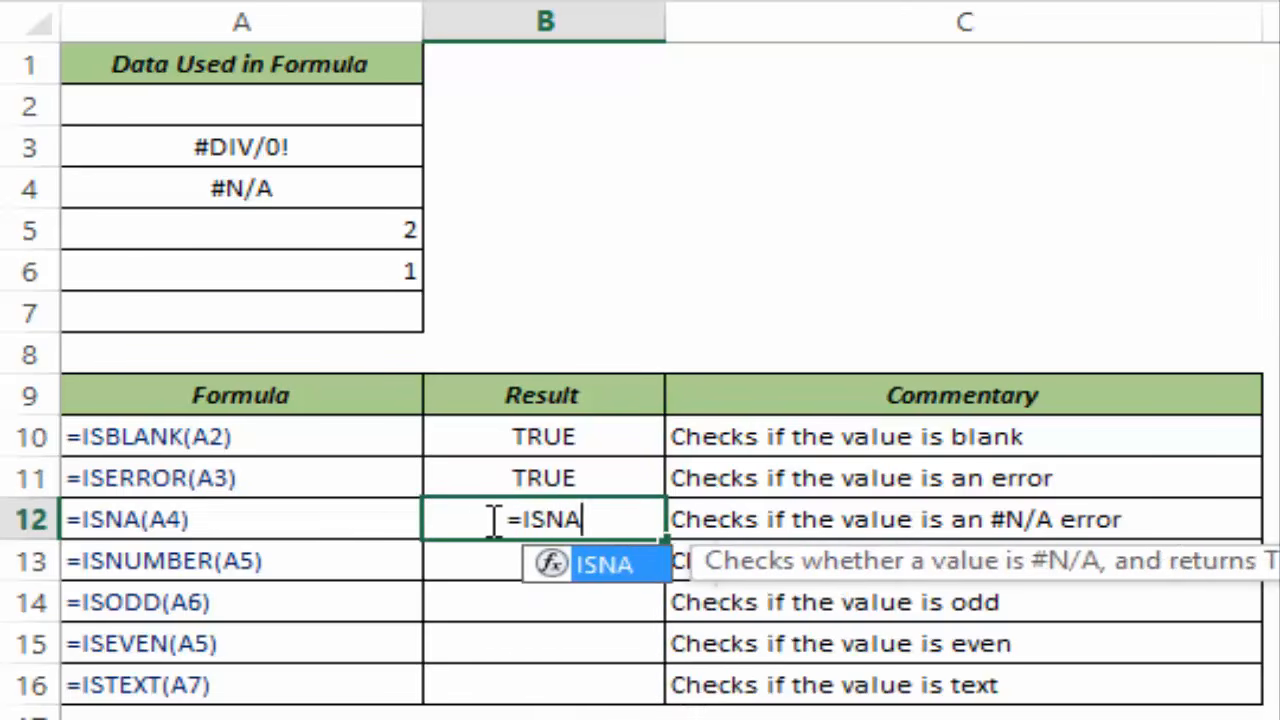
{"action": "type", "text": "("}
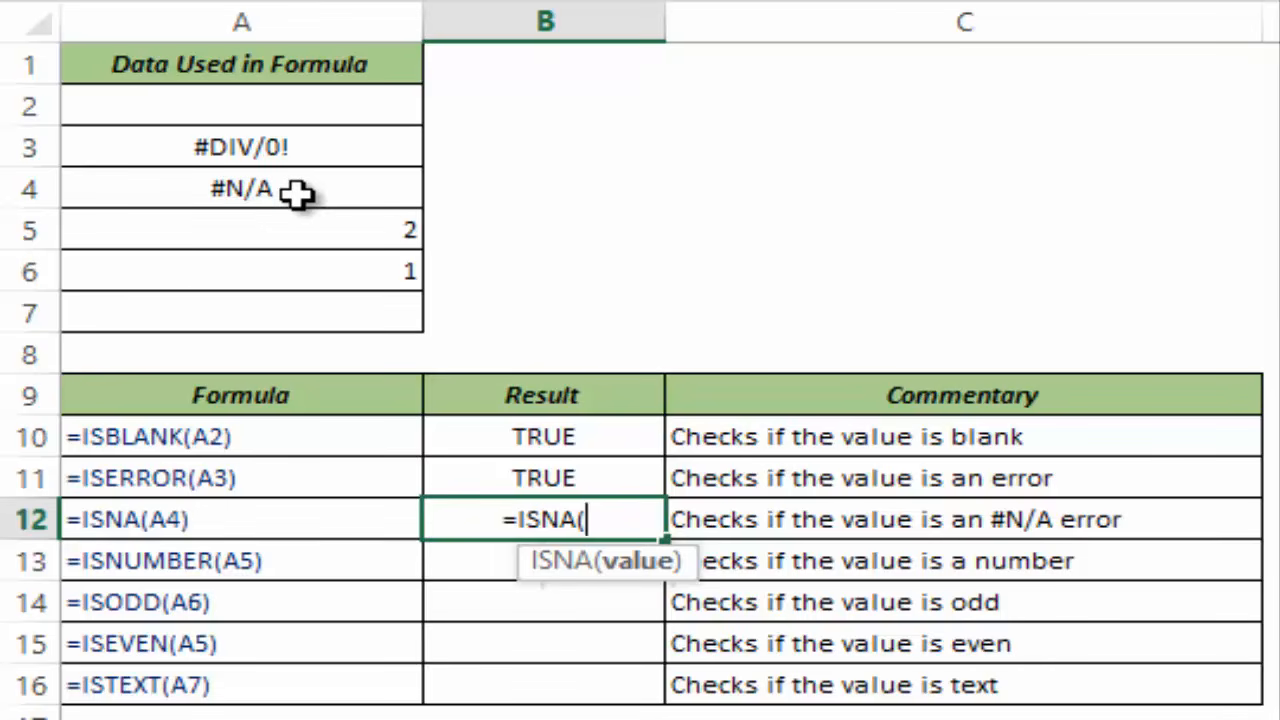
{"action": "left_click", "coordinate": [297, 195]}
{"action": "type", "text": ")"}
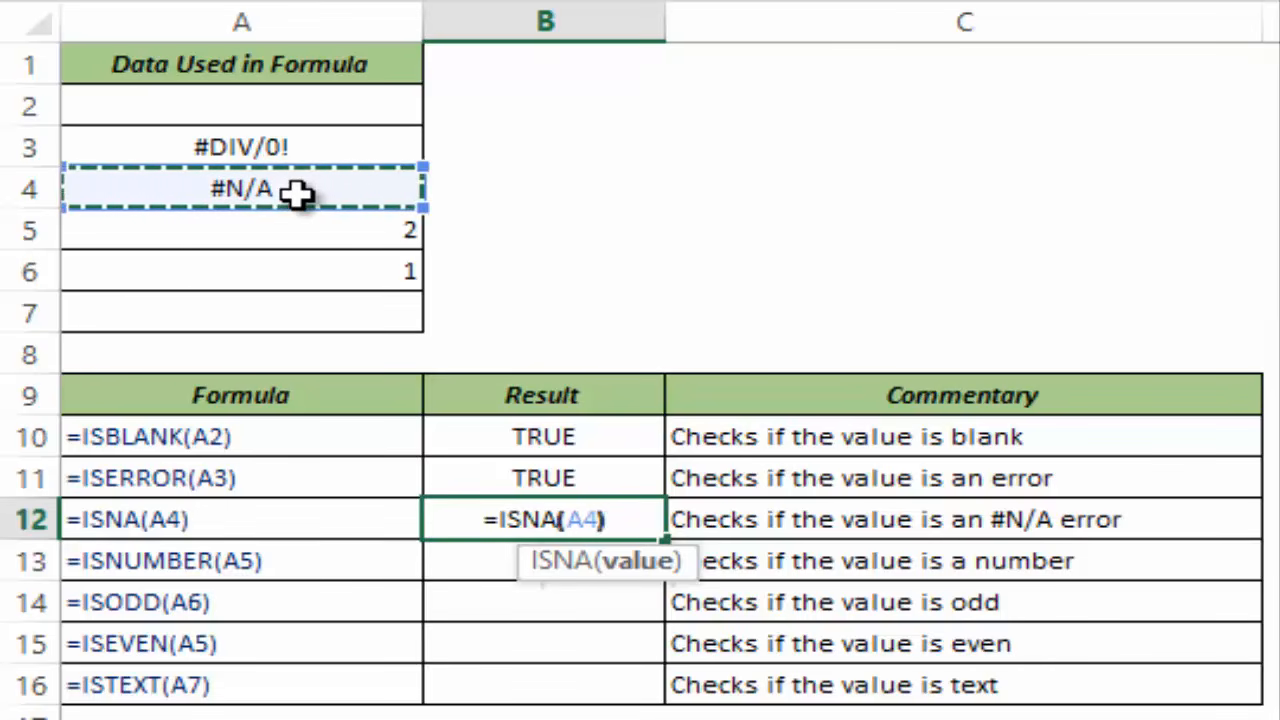
{"action": "key", "text": "ctrl+Return"}
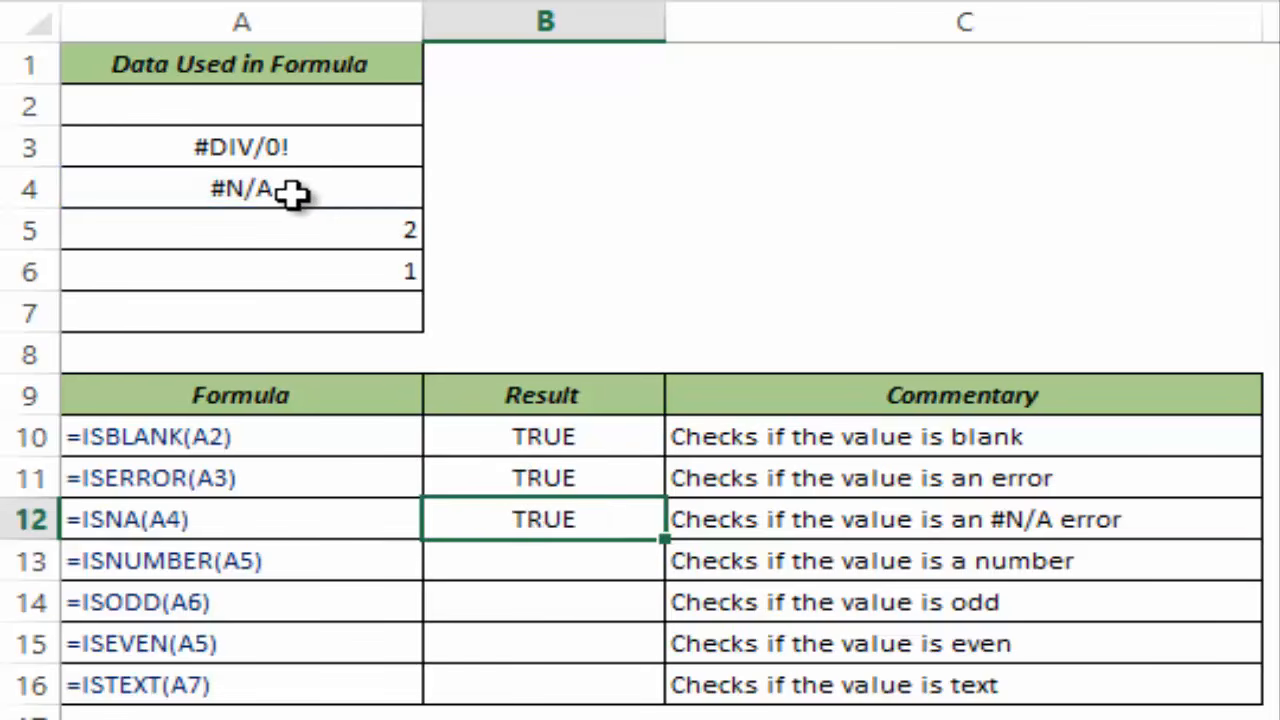
Step: Test the ISNA formula by copying the #DIV/0! error from cell A3 into A4, and undo the paste
{"action": "left_click", "coordinate": [279, 149]}
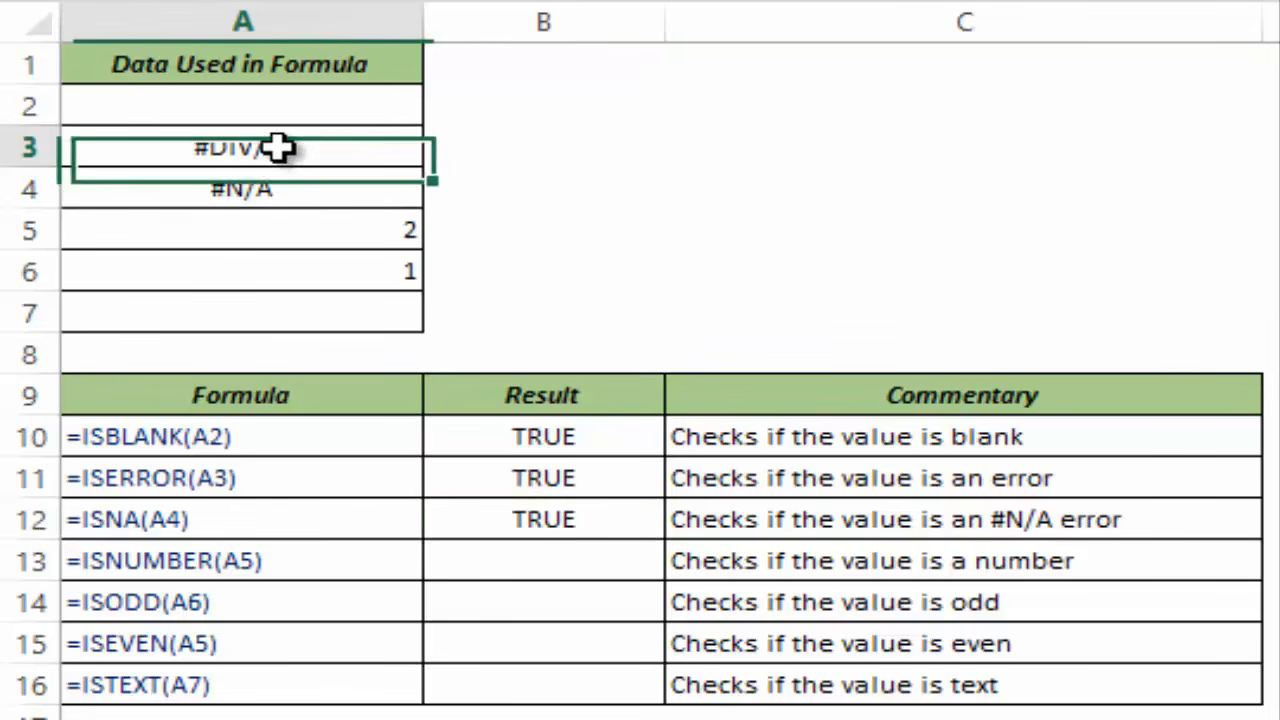
{"action": "key", "text": "ctrl+c"}
{"action": "left_click", "coordinate": [292, 184]}
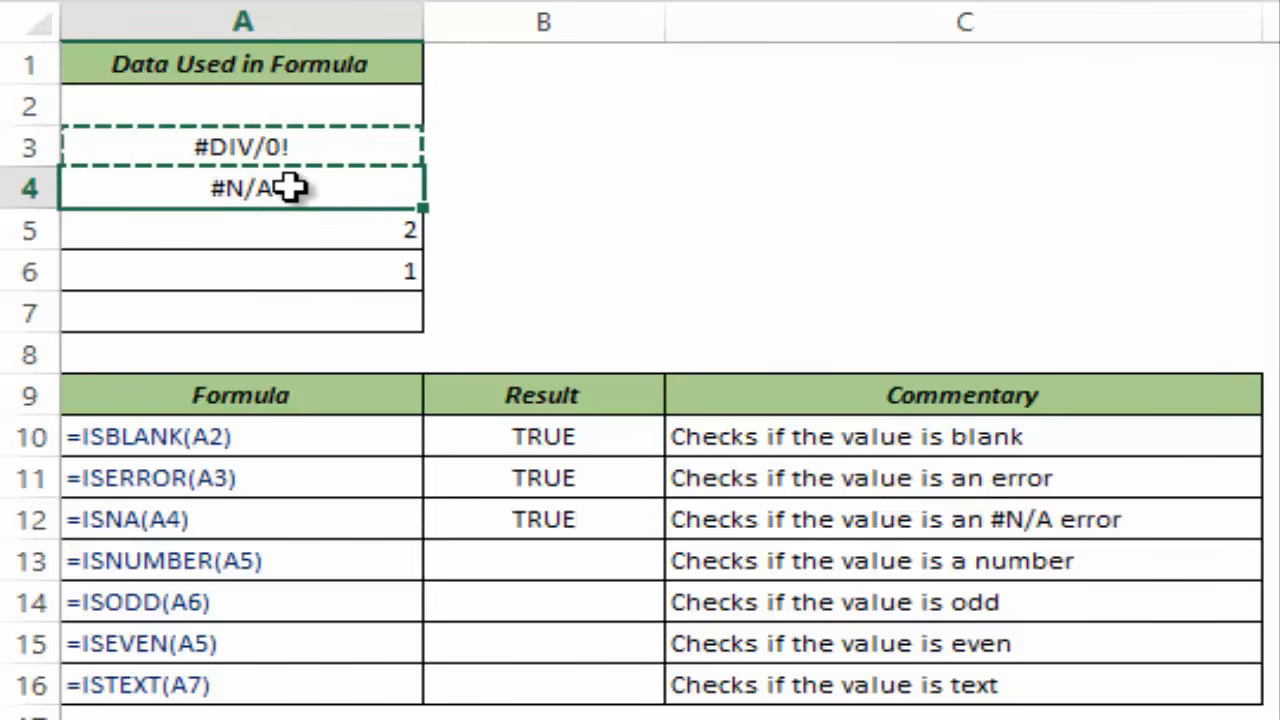
{"action": "key", "text": "ctrl+v"}
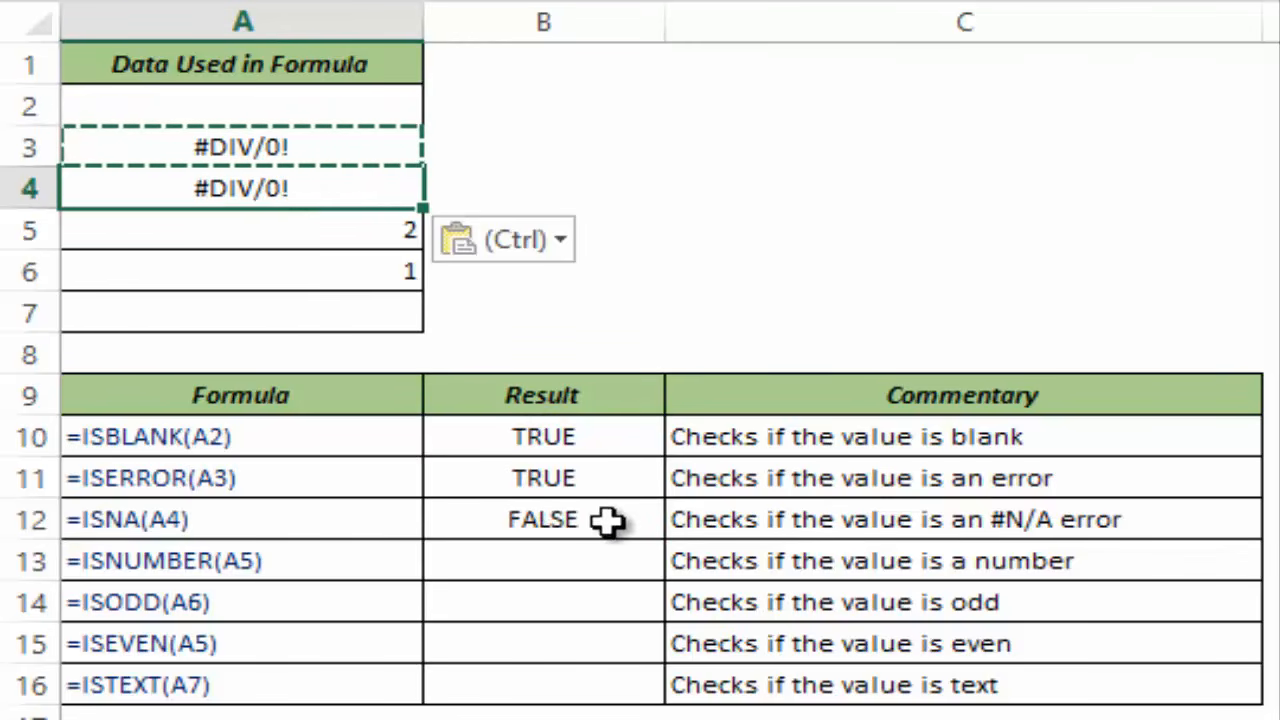
{"action": "key", "text": "Escape"}
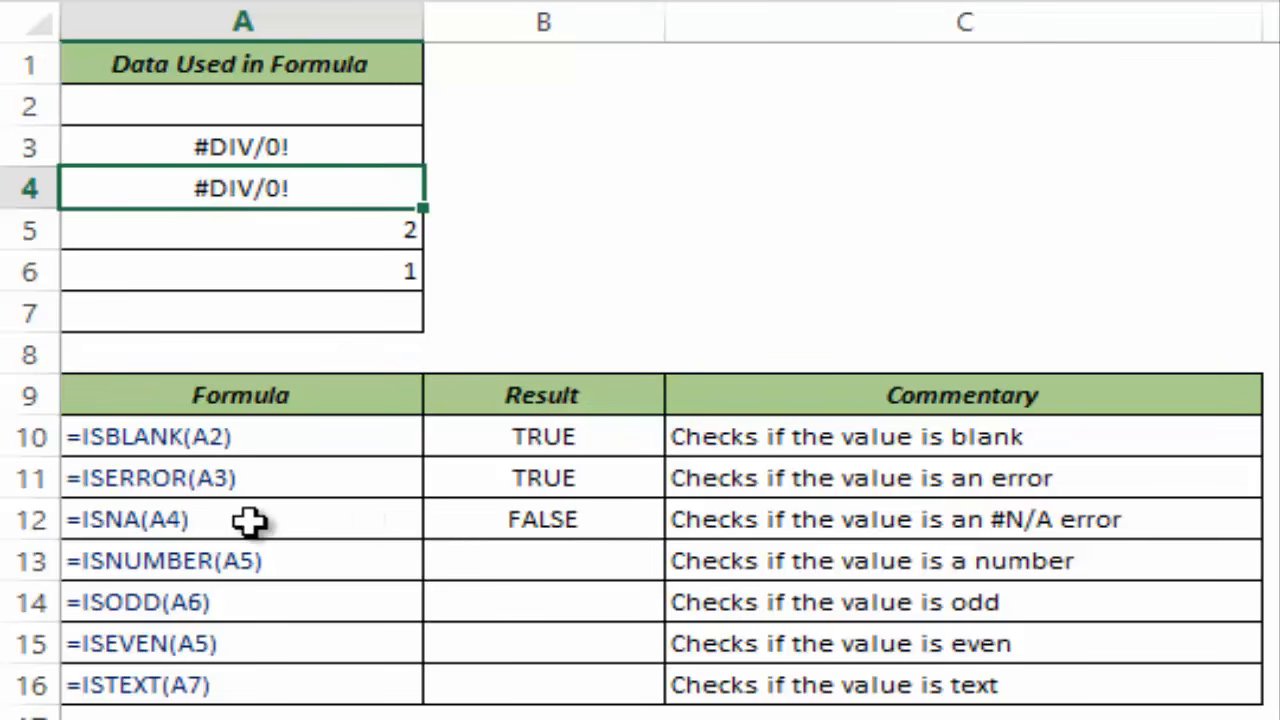
{"action": "left_click", "coordinate": [245, 197]}
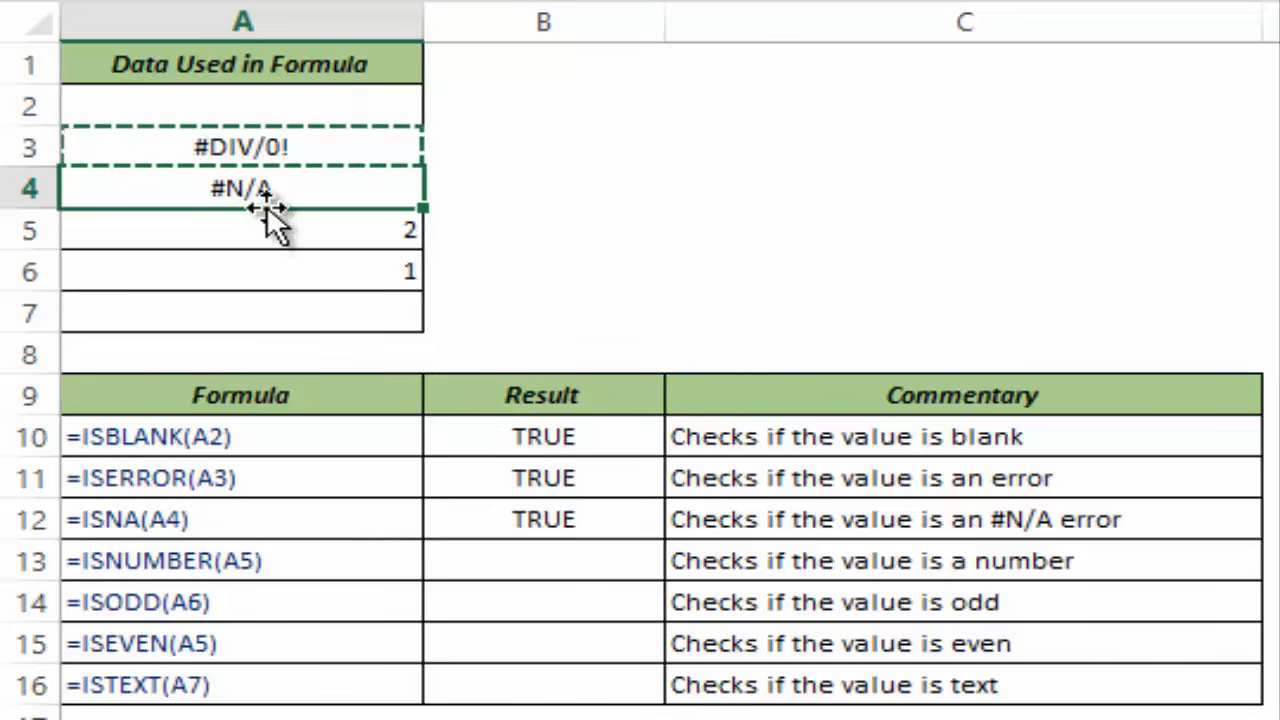
Step: Enter the formula =ISNUMBER(A5) in cell B13
{"action": "left_click", "coordinate": [553, 568]}
{"action": "double_click", "coordinate": [555, 568]}
{"action": "type", "text": "="}
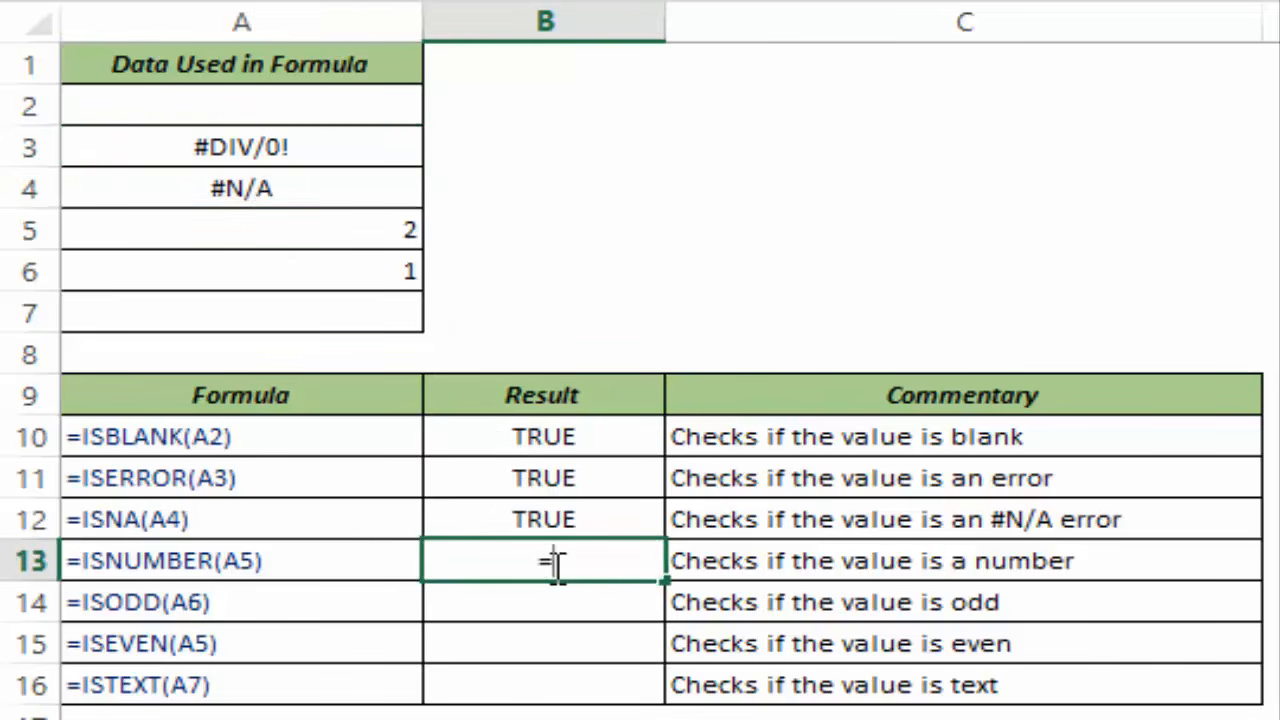
{"action": "type", "text": "ISNUM"}
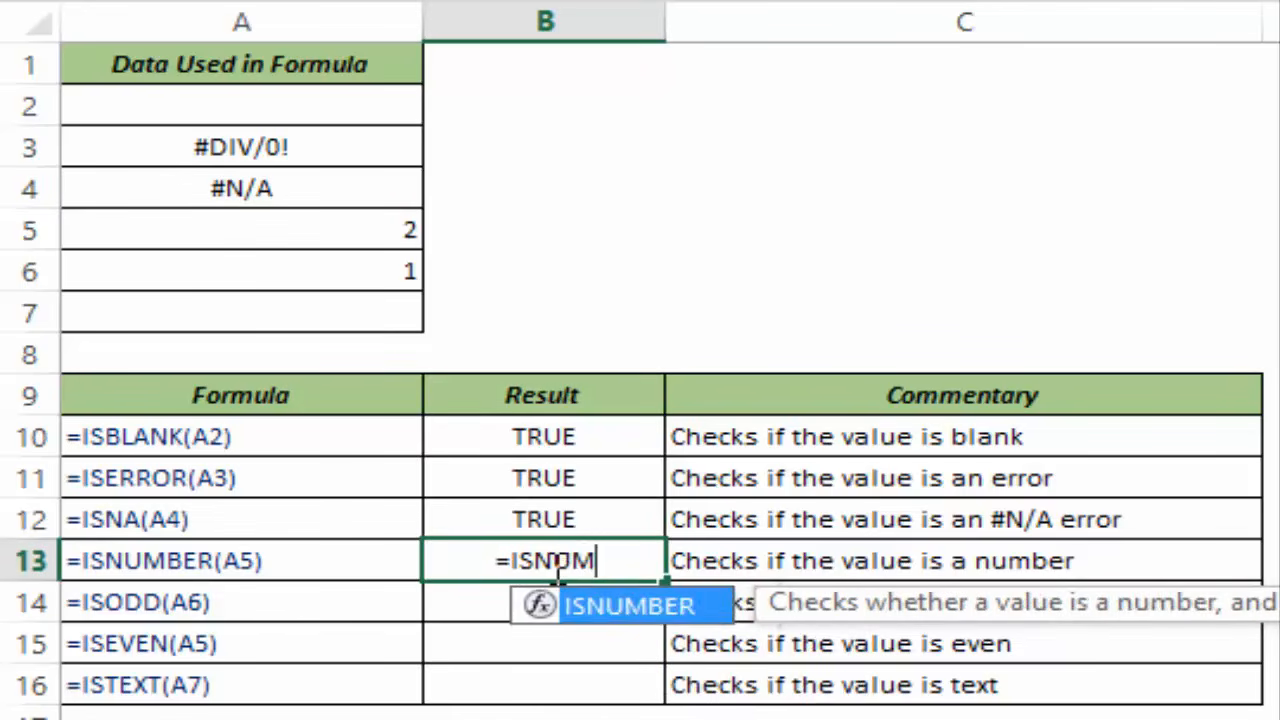
{"action": "key", "text": "Tab"}
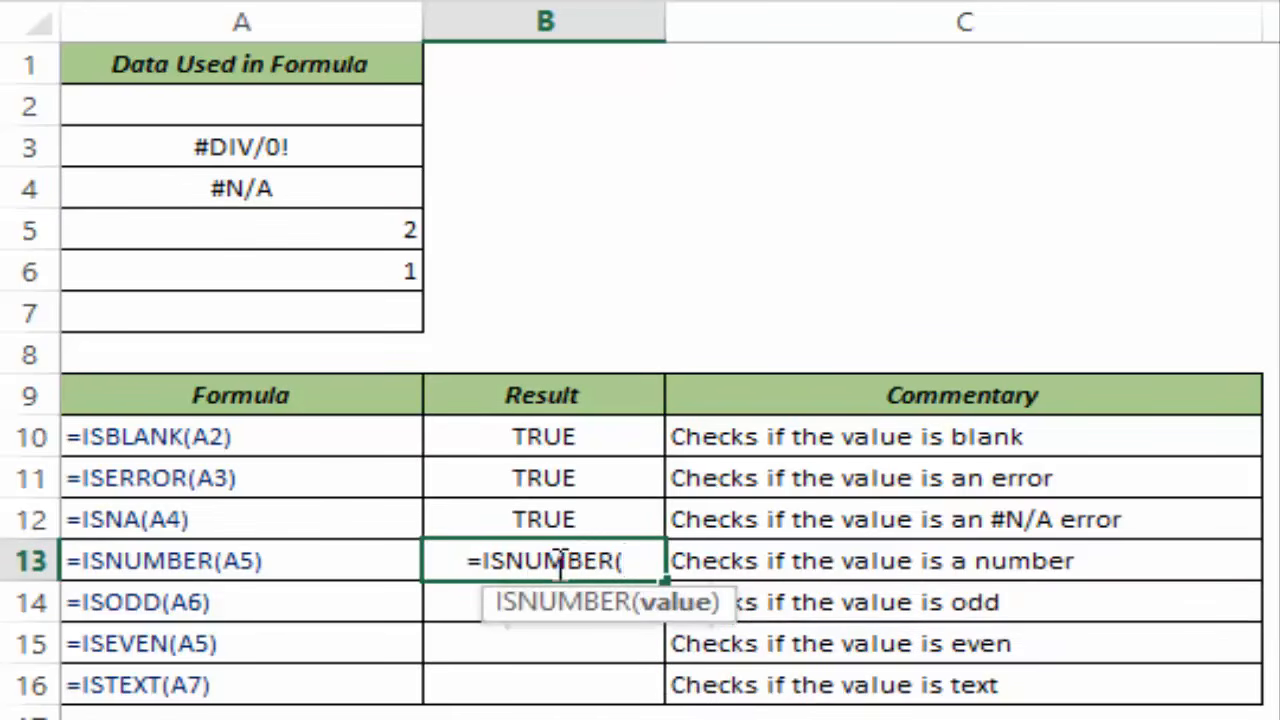
{"action": "left_click", "coordinate": [247, 231]}
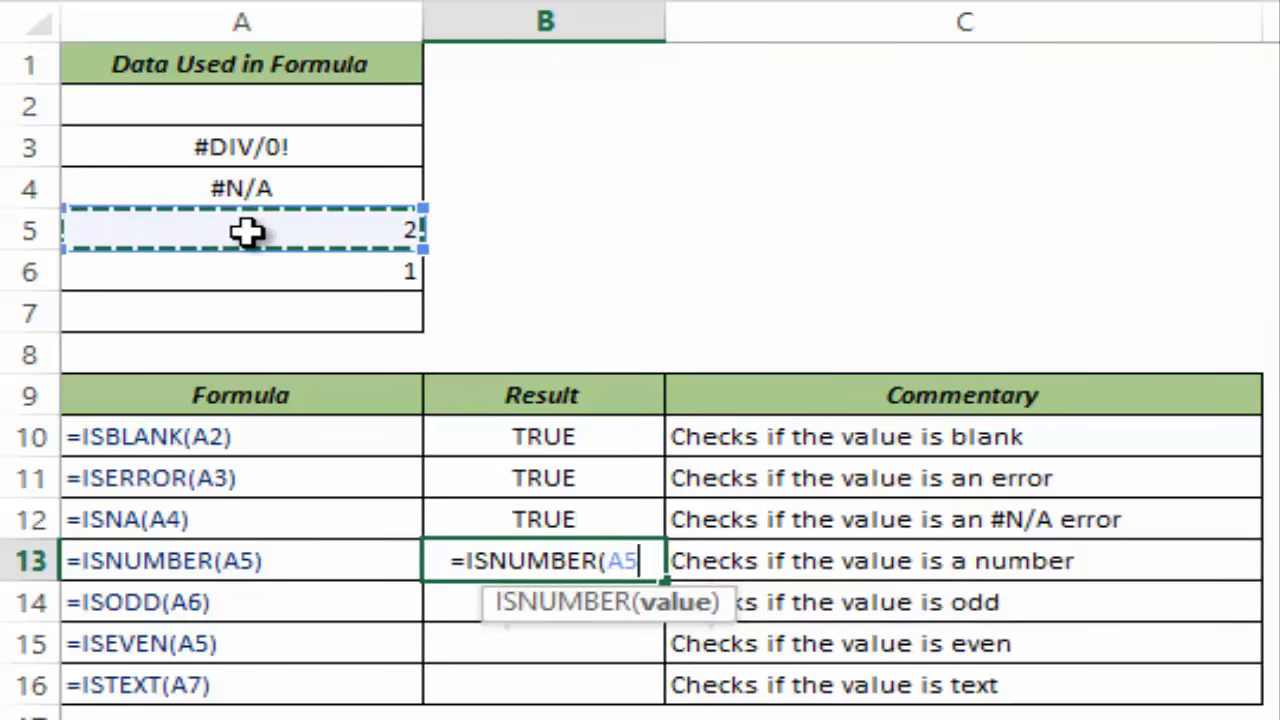
{"action": "type", "text": ")"}
{"action": "key", "text": "ctrl+Return"}
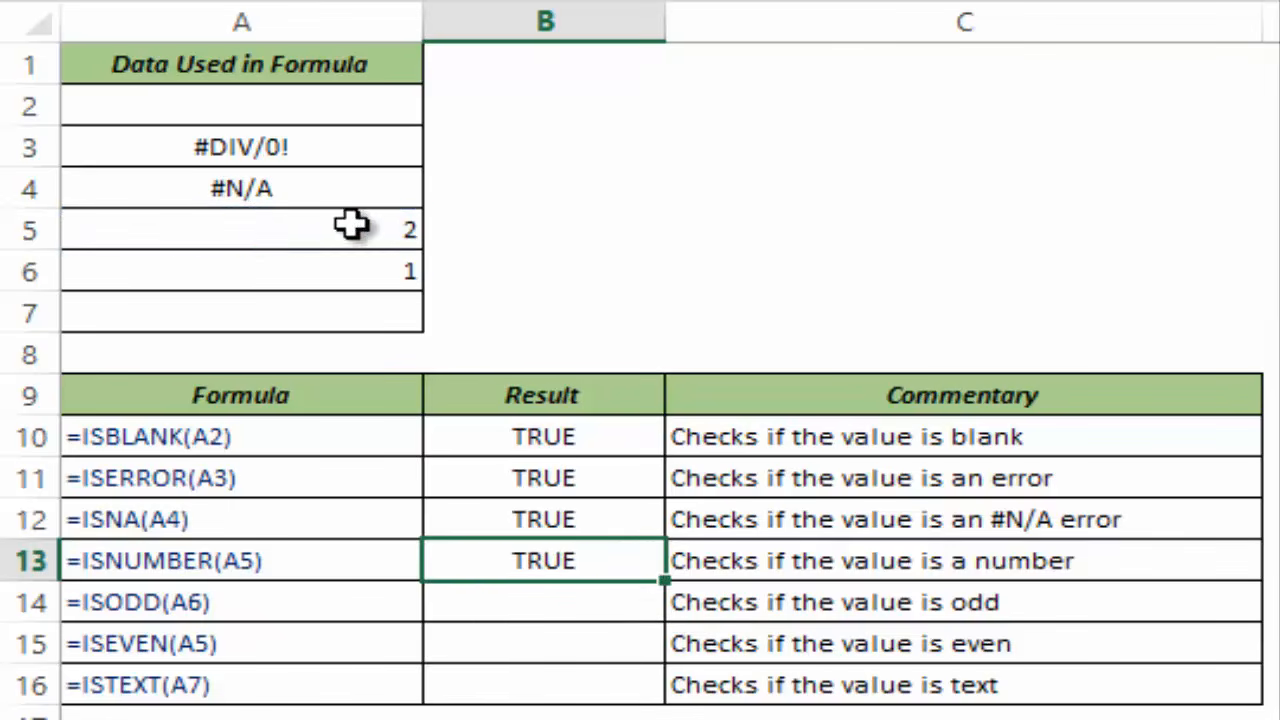
Step: Enter the formula =ISODD(A6) in cell B14
{"action": "left_click", "coordinate": [570, 608]}
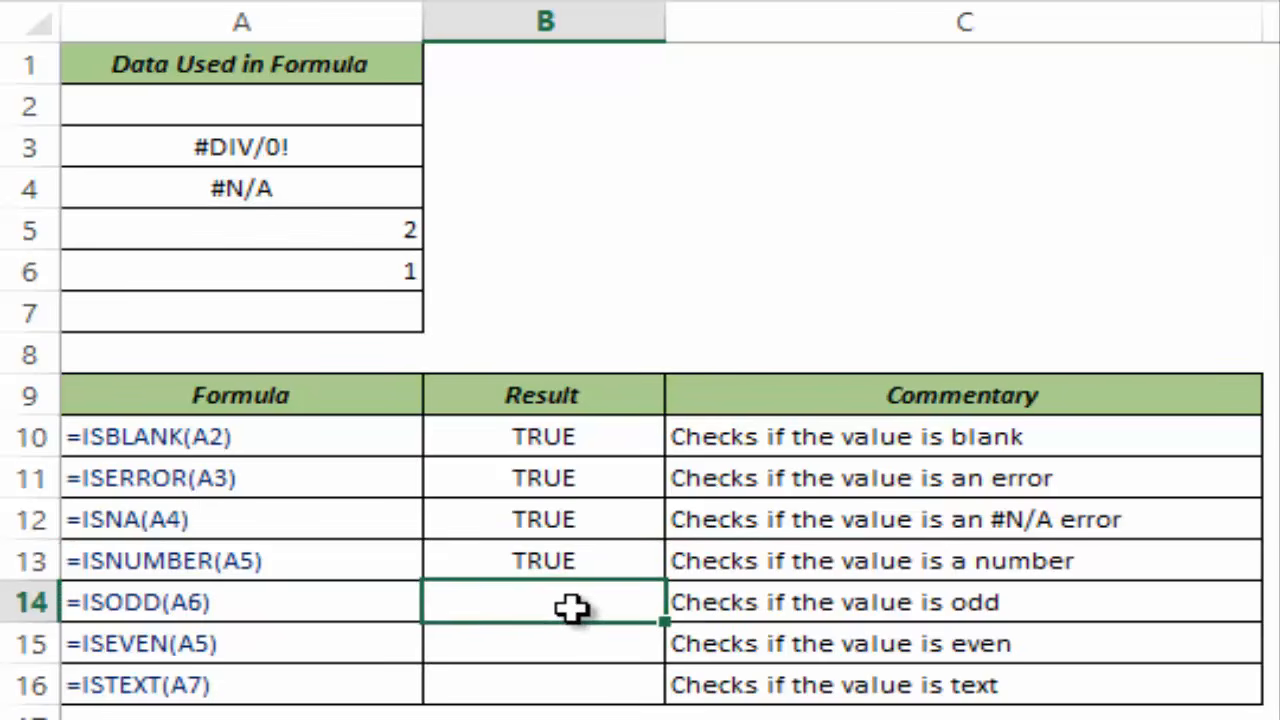
{"action": "type", "text": "=I"}
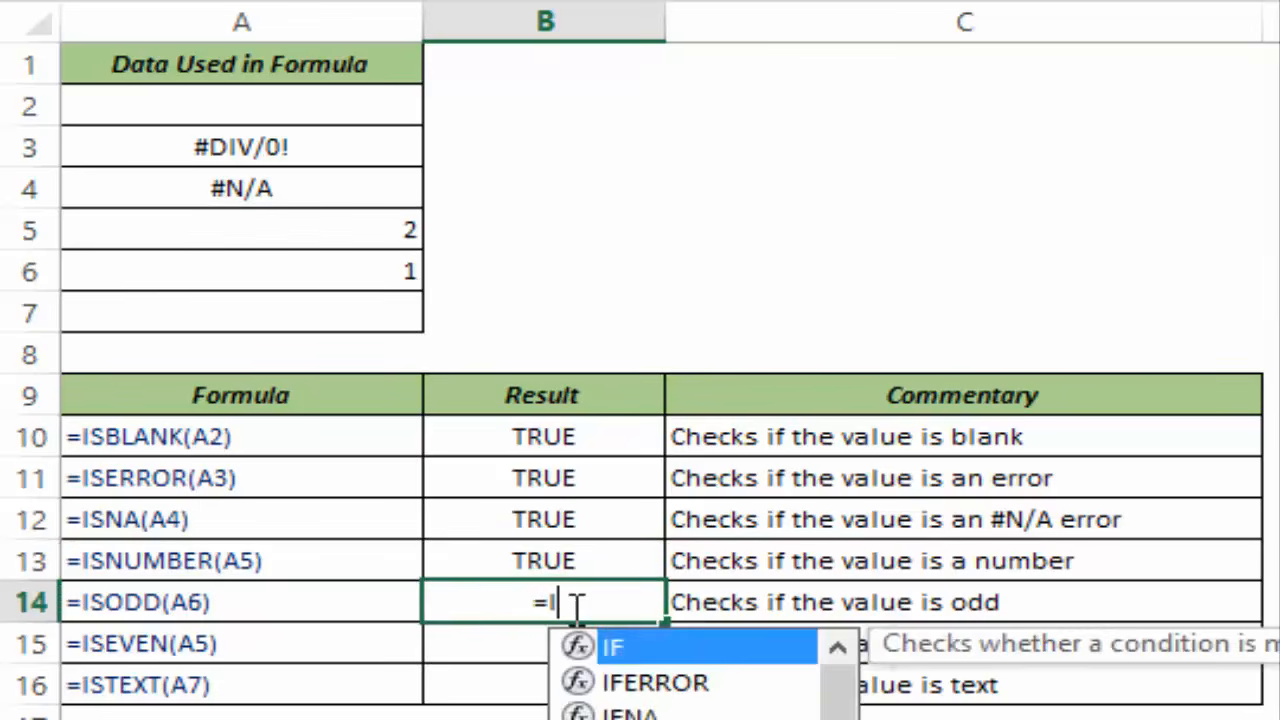
{"action": "type", "text": "SODD("}
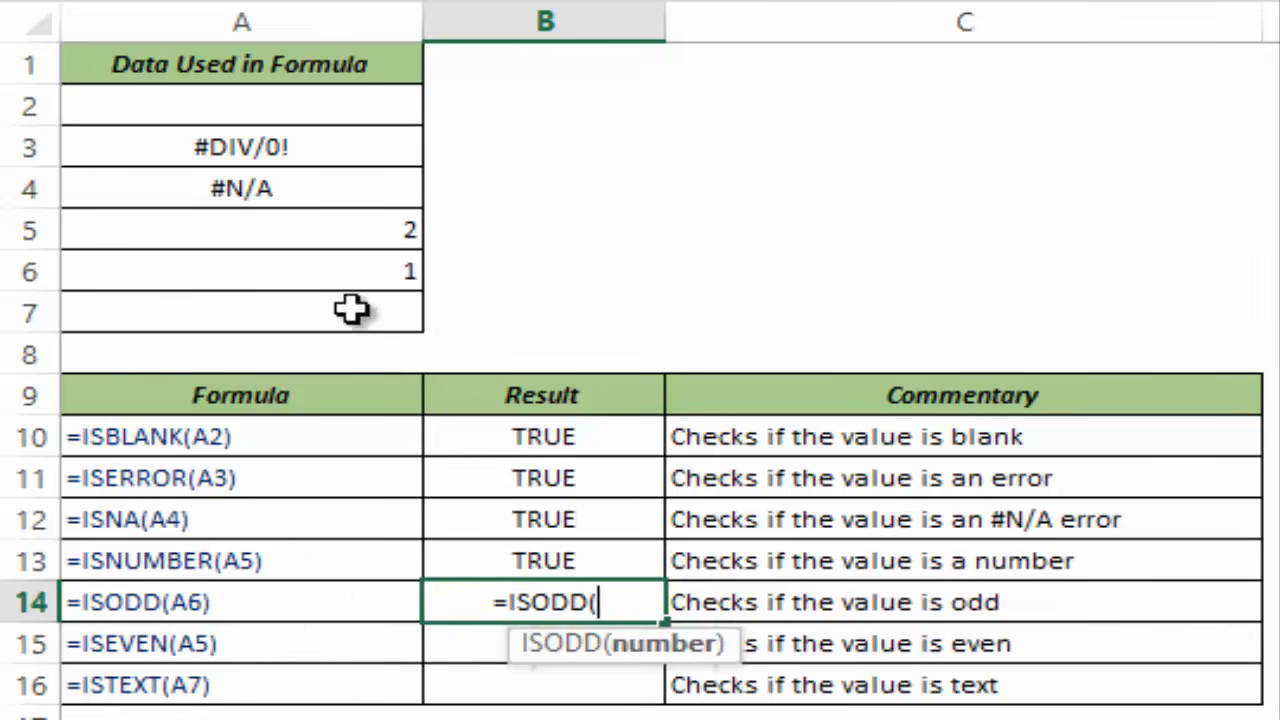
{"action": "left_click", "coordinate": [329, 277]}
{"action": "type", "text": ")"}
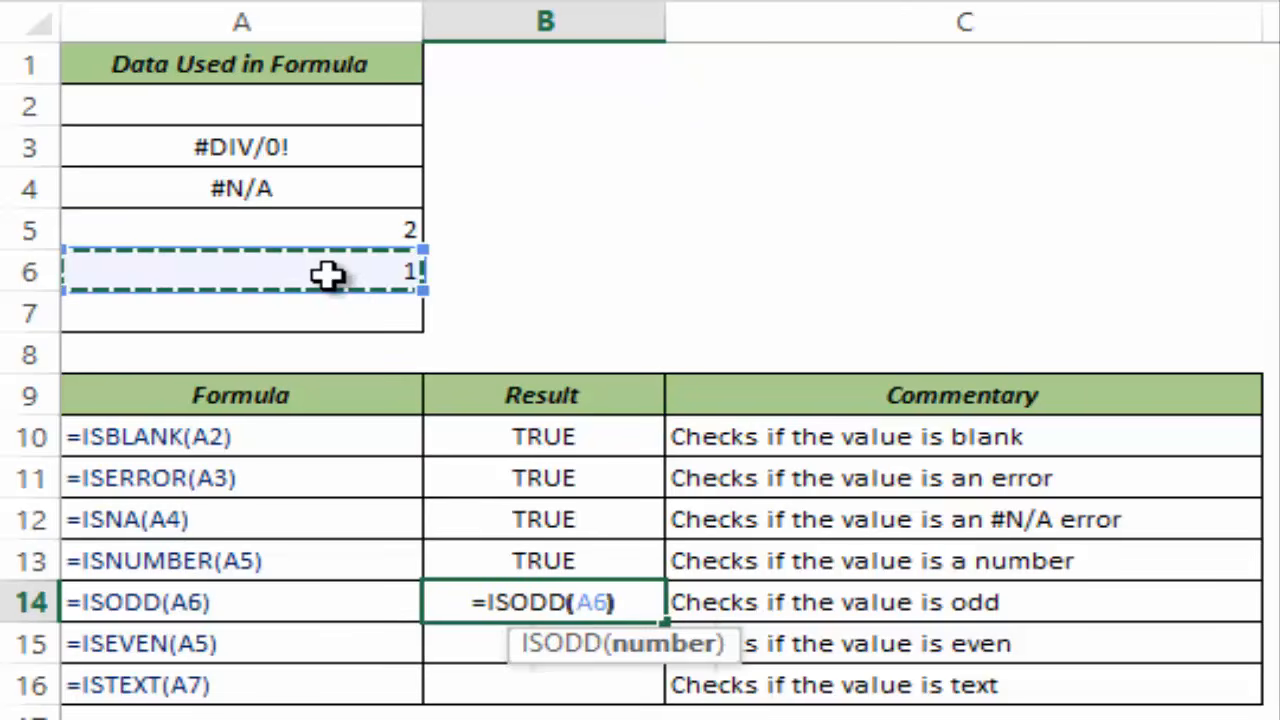
{"action": "key", "text": "ctrl+Return"}
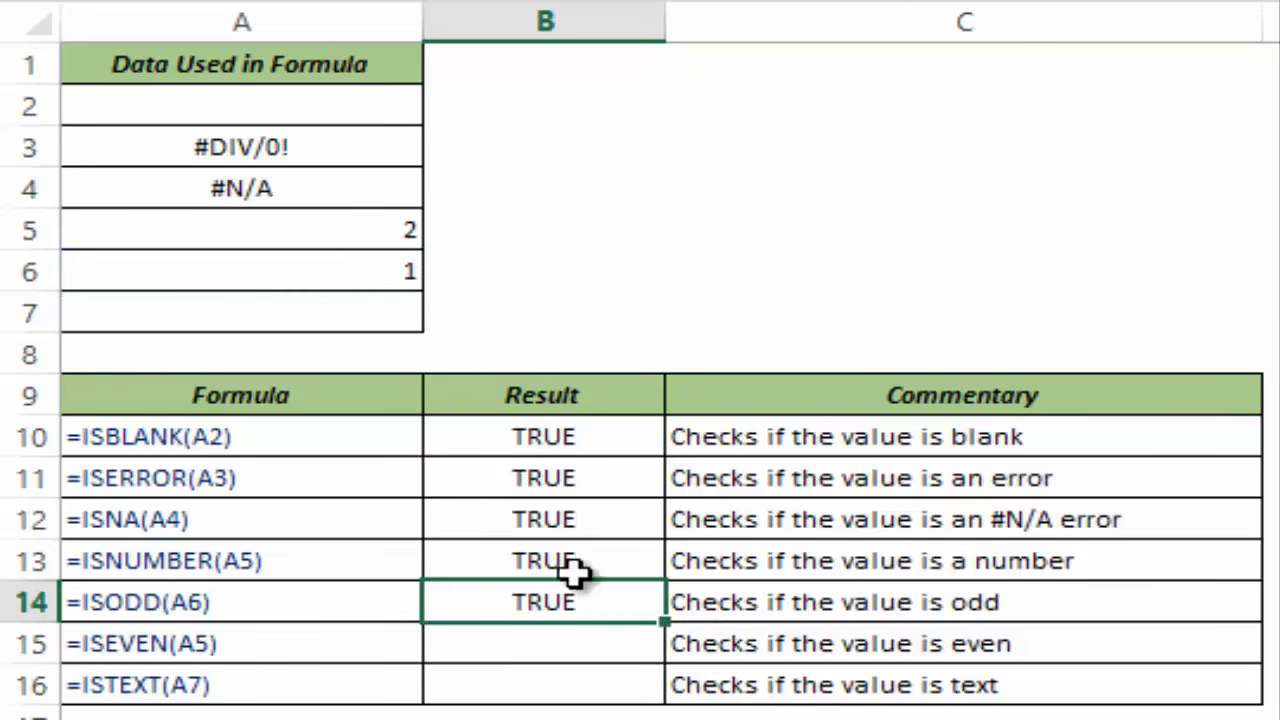
Step: Enter the formula =ISEVEN(A5) in cell B15
{"action": "left_click", "coordinate": [553, 643]}
{"action": "type", "text": "="}
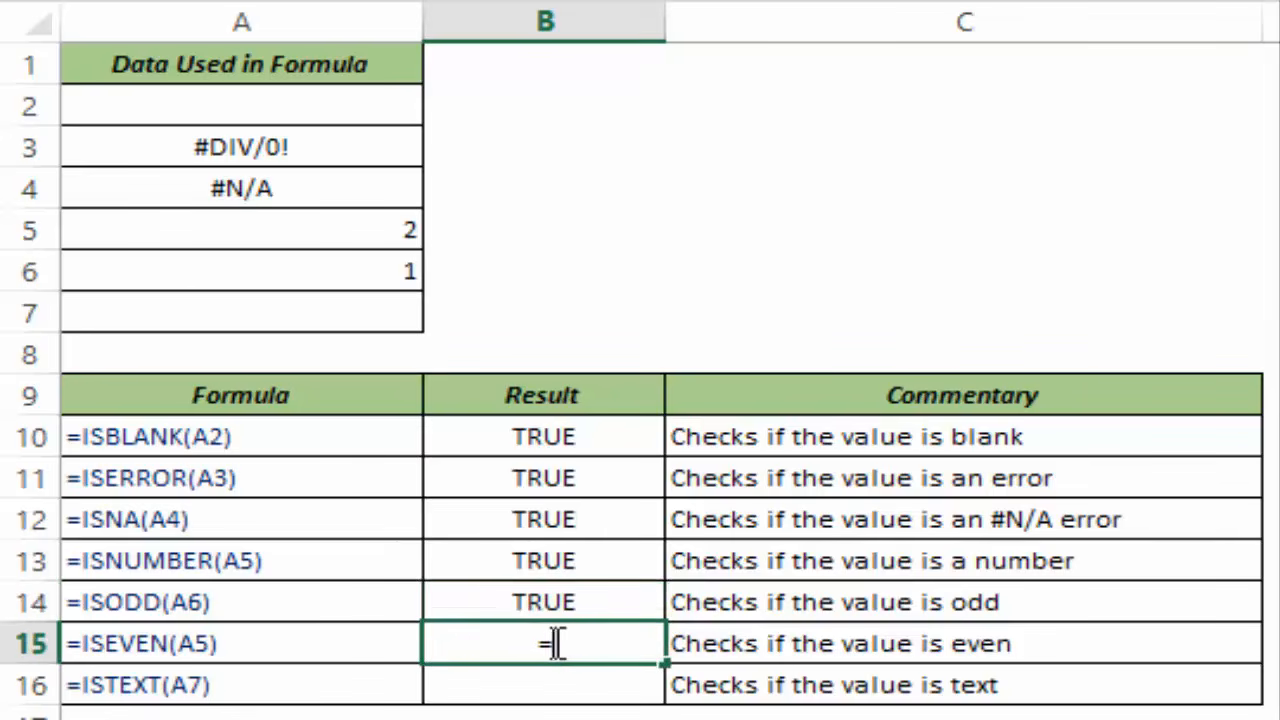
{"action": "type", "text": "ISEVEN("}
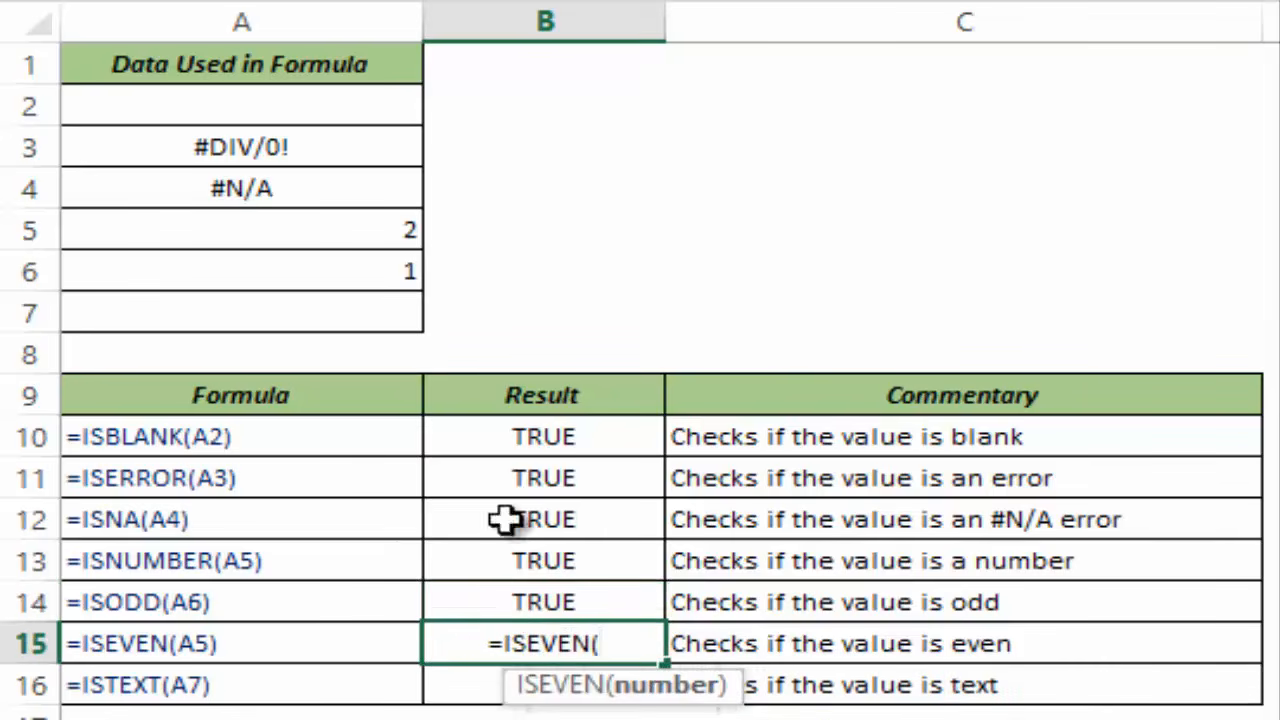
{"action": "left_click", "coordinate": [306, 229]}
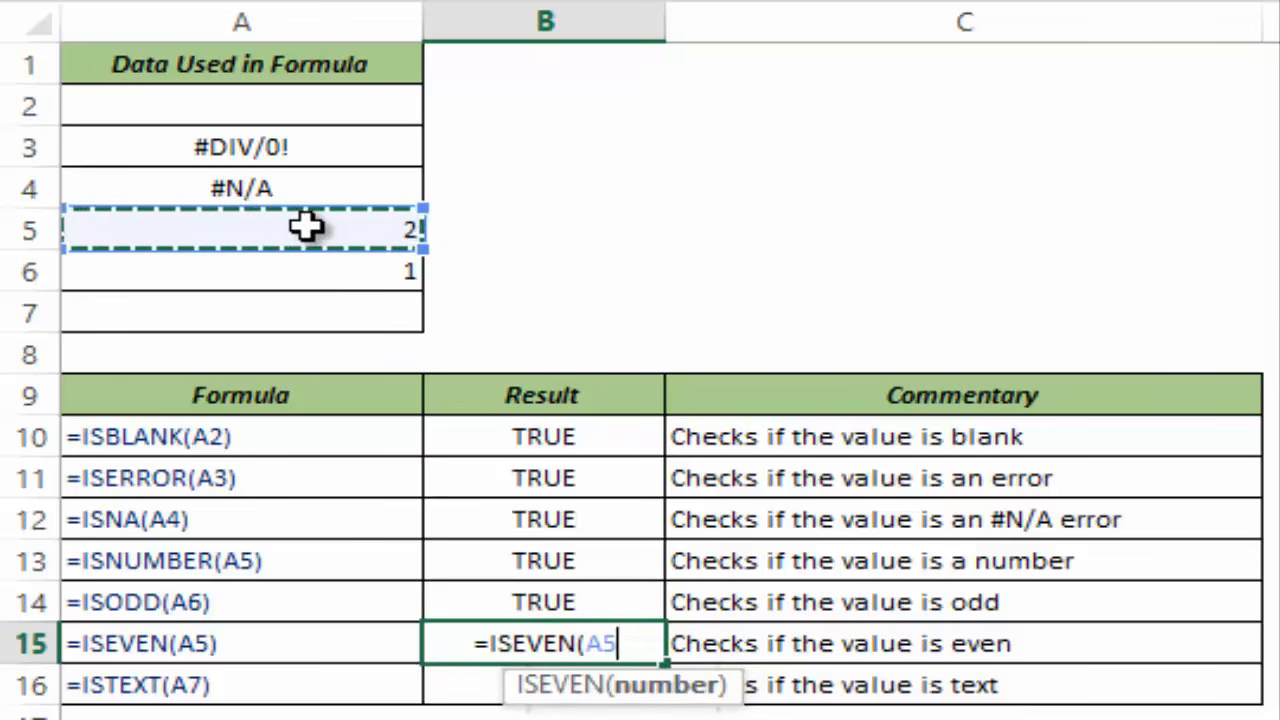
{"action": "type", "text": ")"}
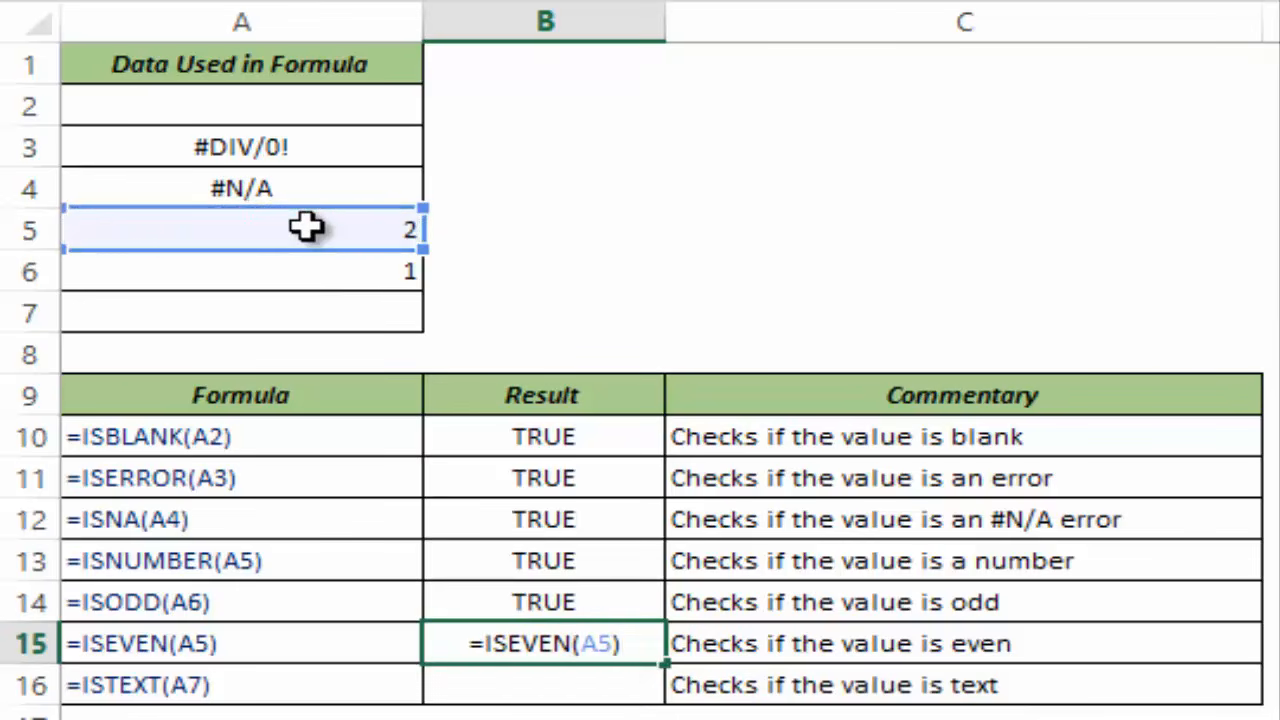
{"action": "key", "text": "ctrl+Return"}
Step: Change the cell reference in the ISEVEN formula in B15 to A6
{"action": "key", "text": "F2"}
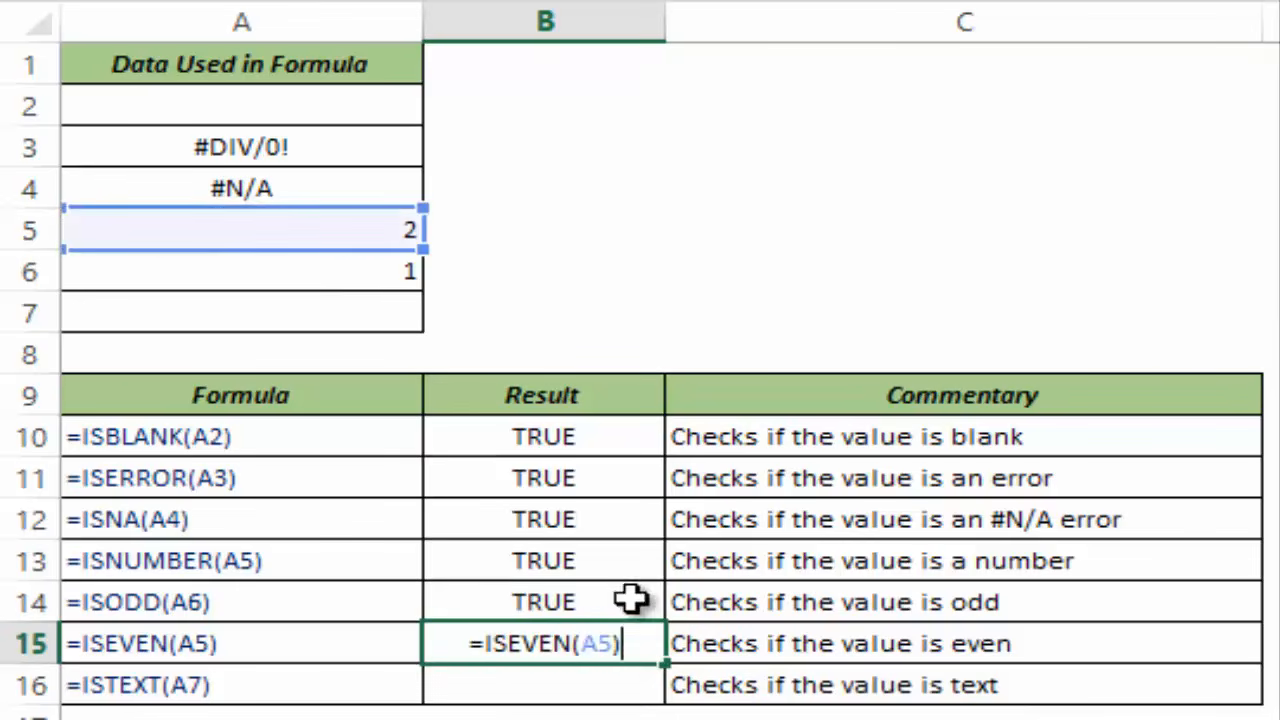
{"action": "left_click", "coordinate": [600, 643]}
{"action": "key", "text": "BackSpace"}
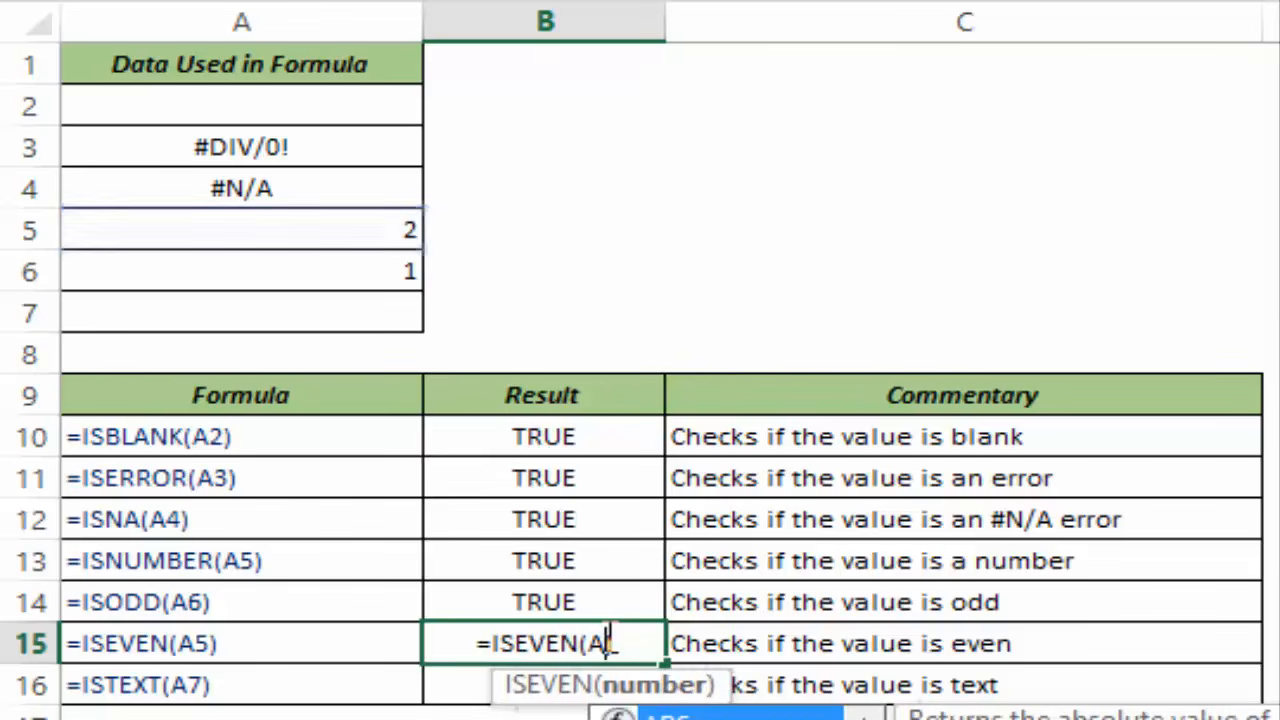
{"action": "type", "text": "6"}
{"action": "key", "text": "ctrl+Return"}
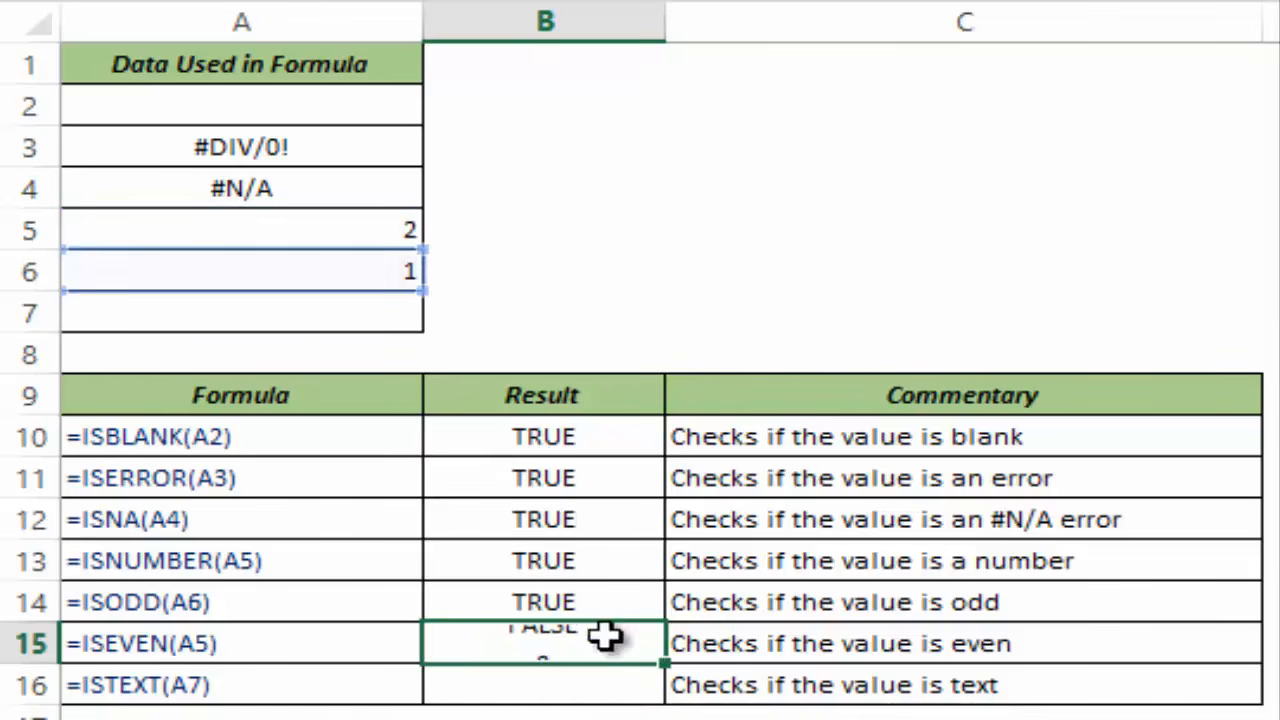
Step: Test the ISODD and ISEVEN formulas with the text Hello in cell A6, and set the cell back to 1
{"action": "left_click", "coordinate": [267, 271]}
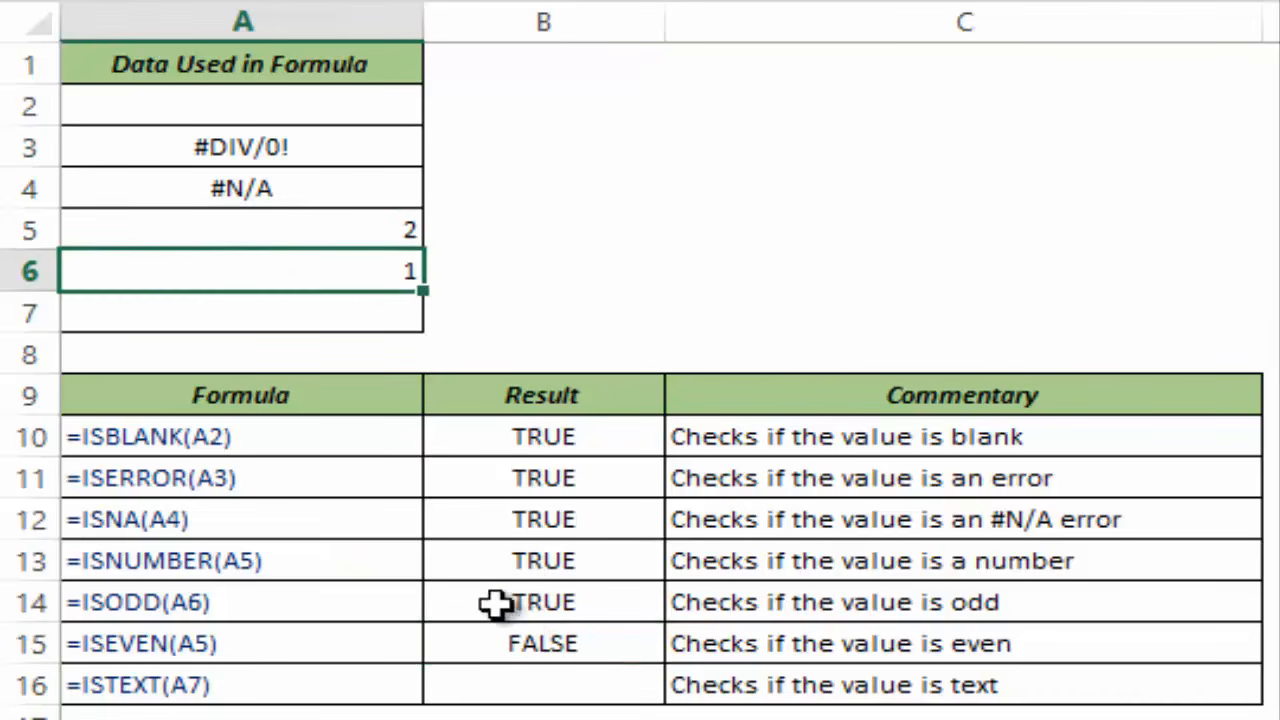
{"action": "key", "text": "Return"}
{"action": "left_click", "coordinate": [314, 274]}
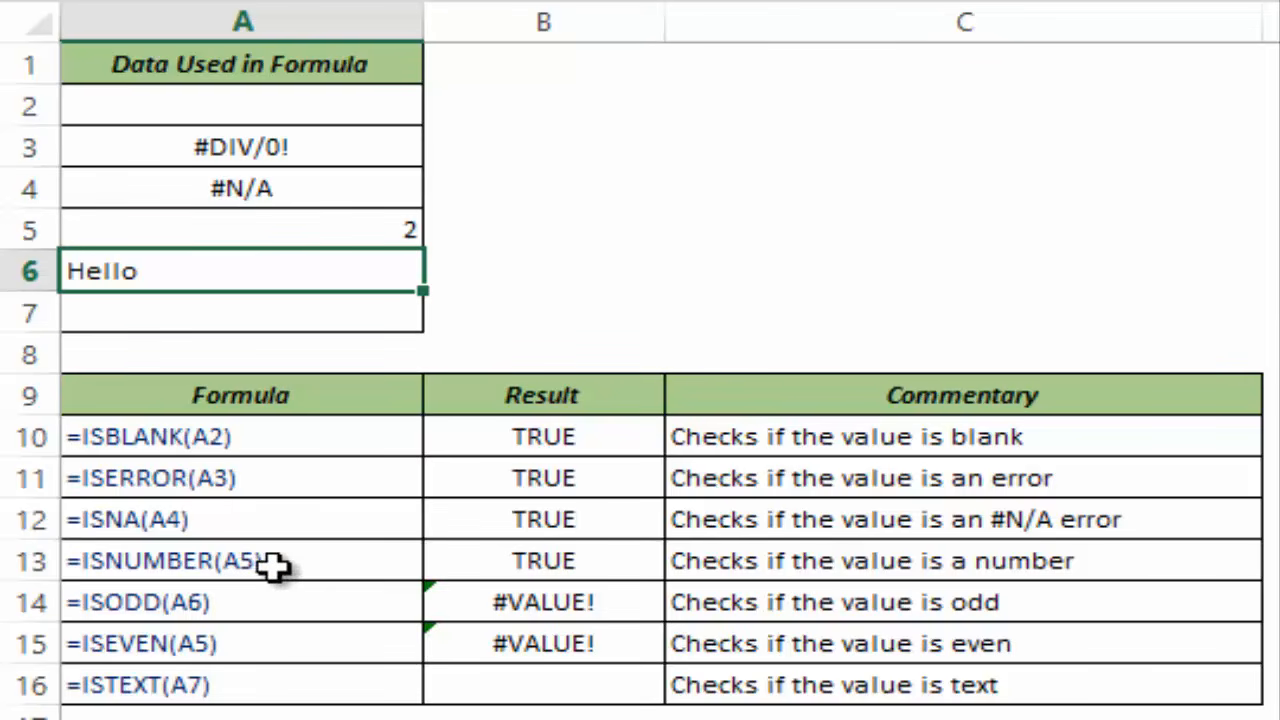
{"action": "type", "text": "1"}
{"action": "key", "text": "ctrl+Return"}
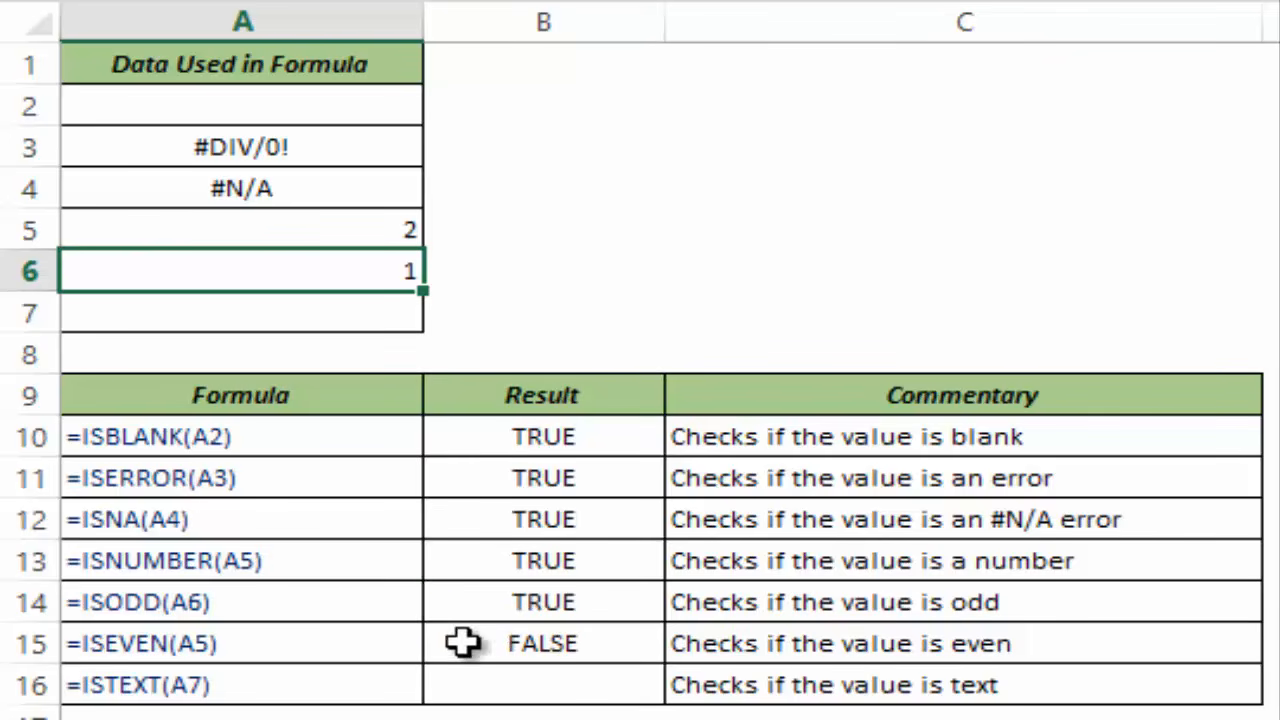
Step: Enter the formula =ISTEXT(A7) in cell B16
{"action": "left_click", "coordinate": [500, 684]}
{"action": "type", "text": "="}
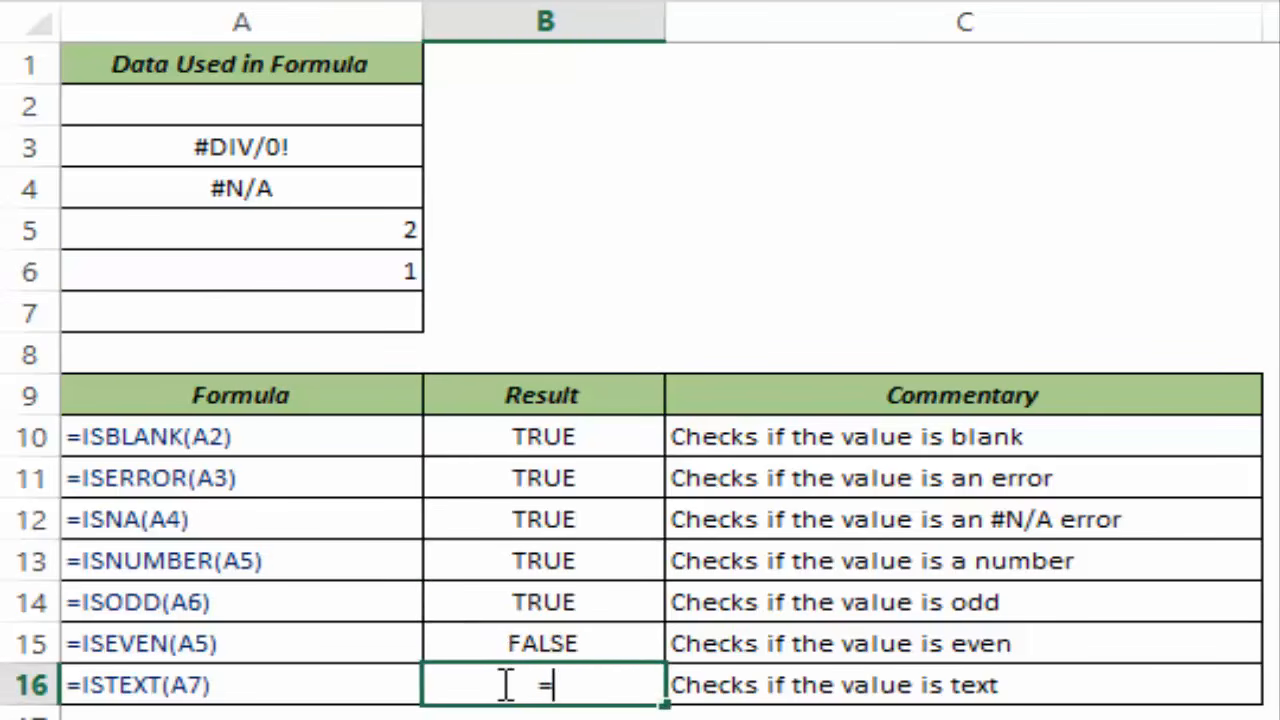
{"action": "type", "text": "istex"}
{"action": "key", "text": "Tab"}
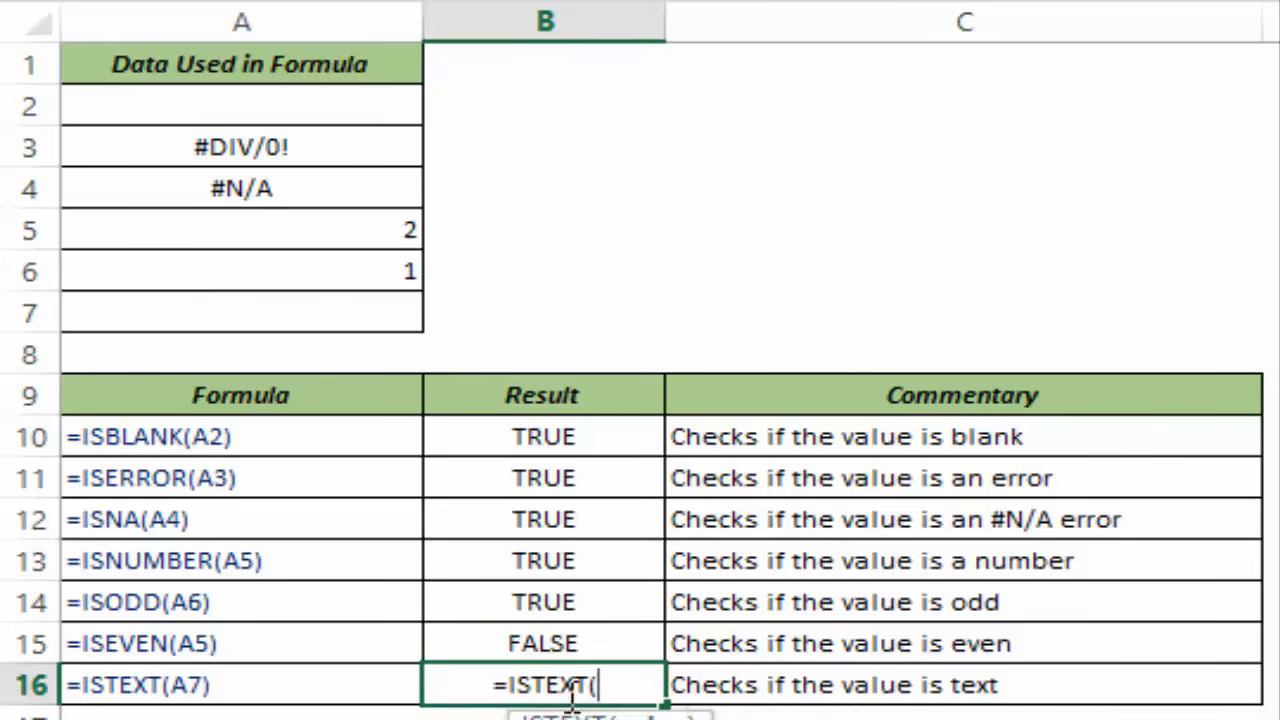
{"action": "left_click", "coordinate": [337, 316]}
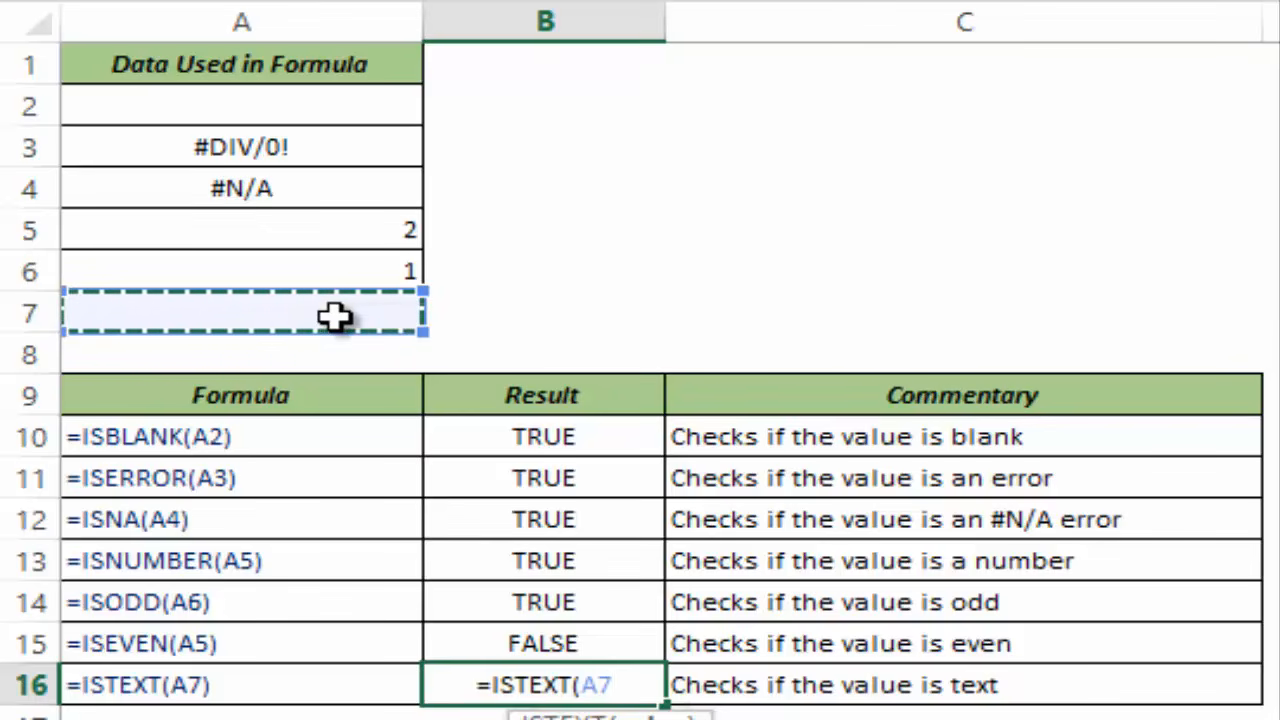
{"action": "type", "text": ")"}
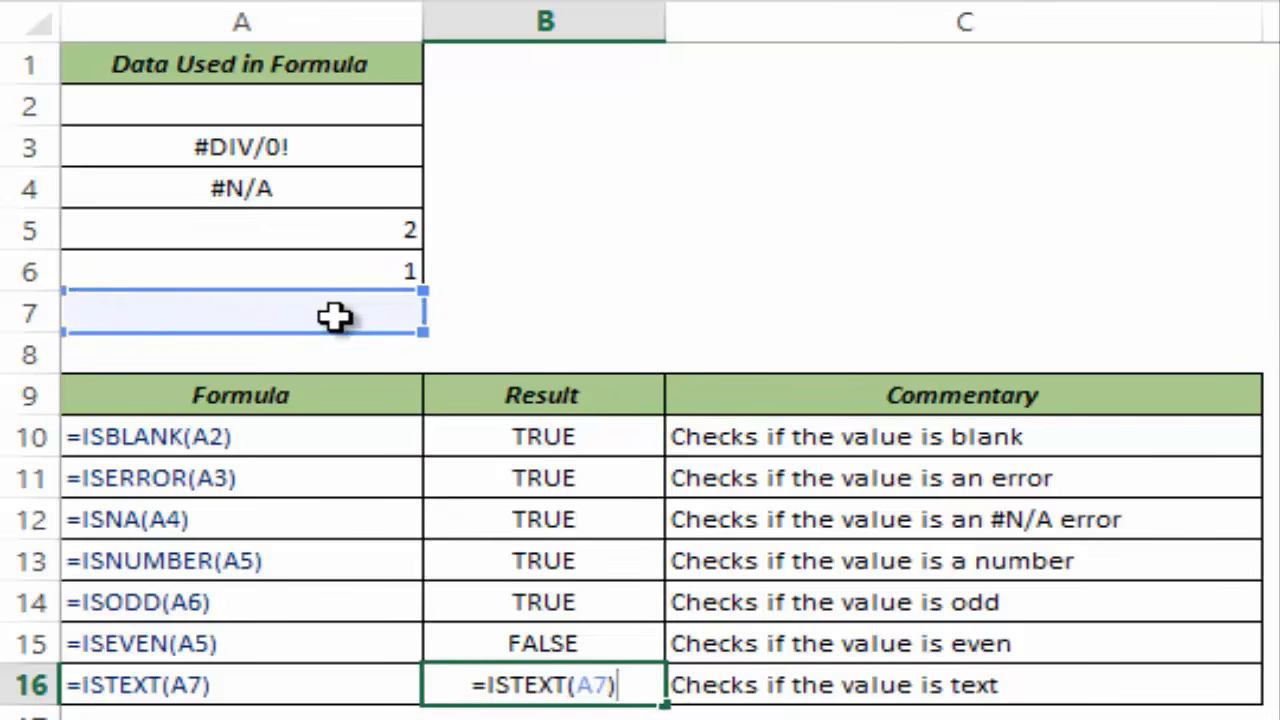
{"action": "key", "text": "ctrl+Return"}
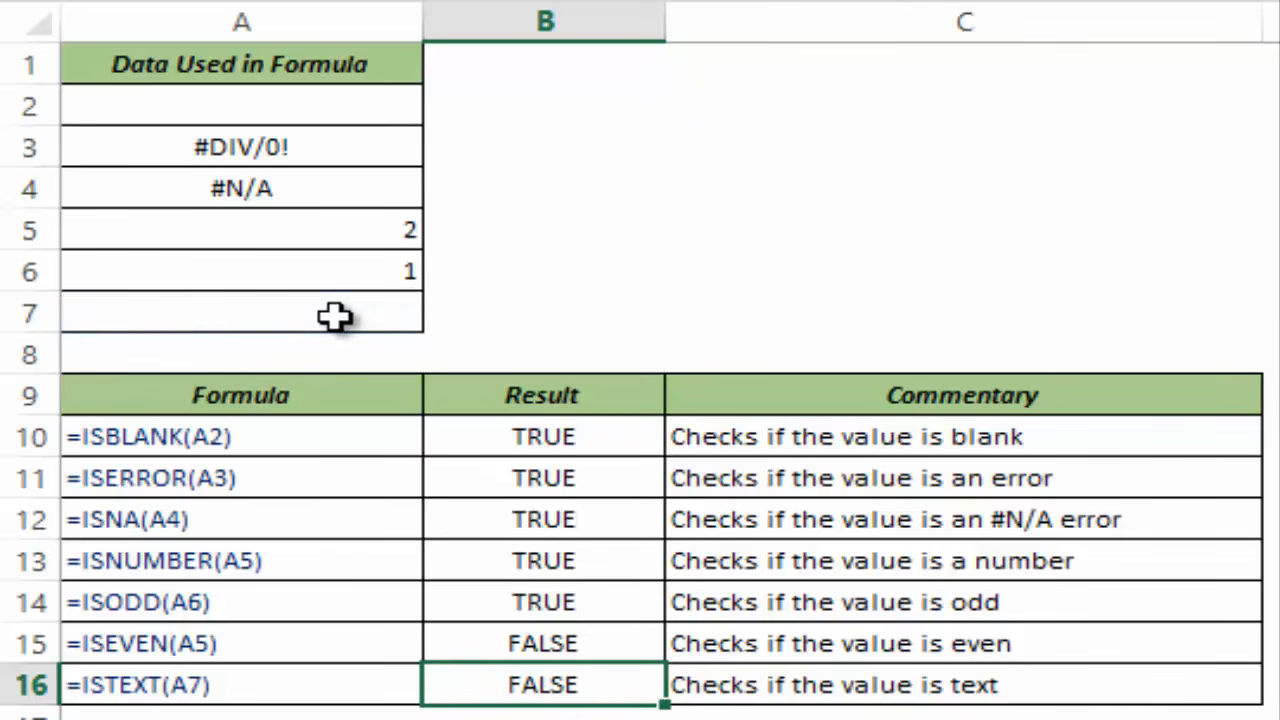
Step: Test the ISTEXT formula by entering the text Hello in cell A7, and replace it with the empty-string formula =""
{"action": "left_click", "coordinate": [263, 311]}
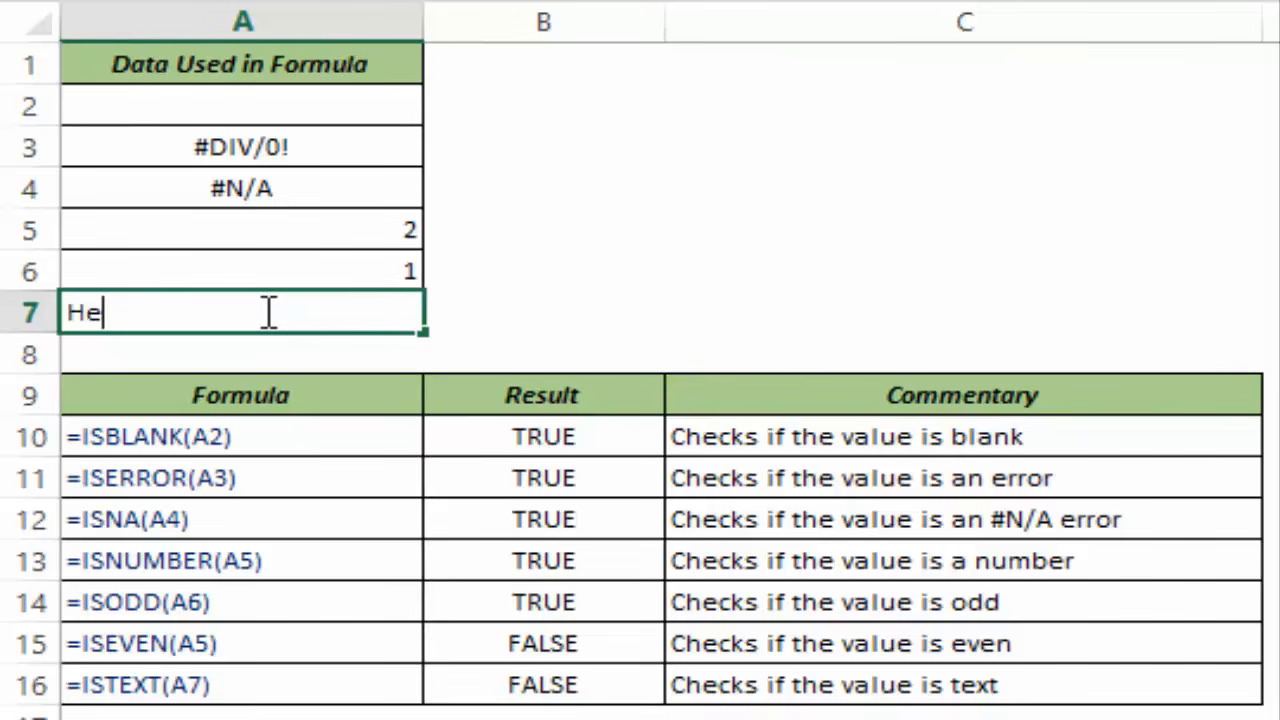
{"action": "key", "text": "Return"}
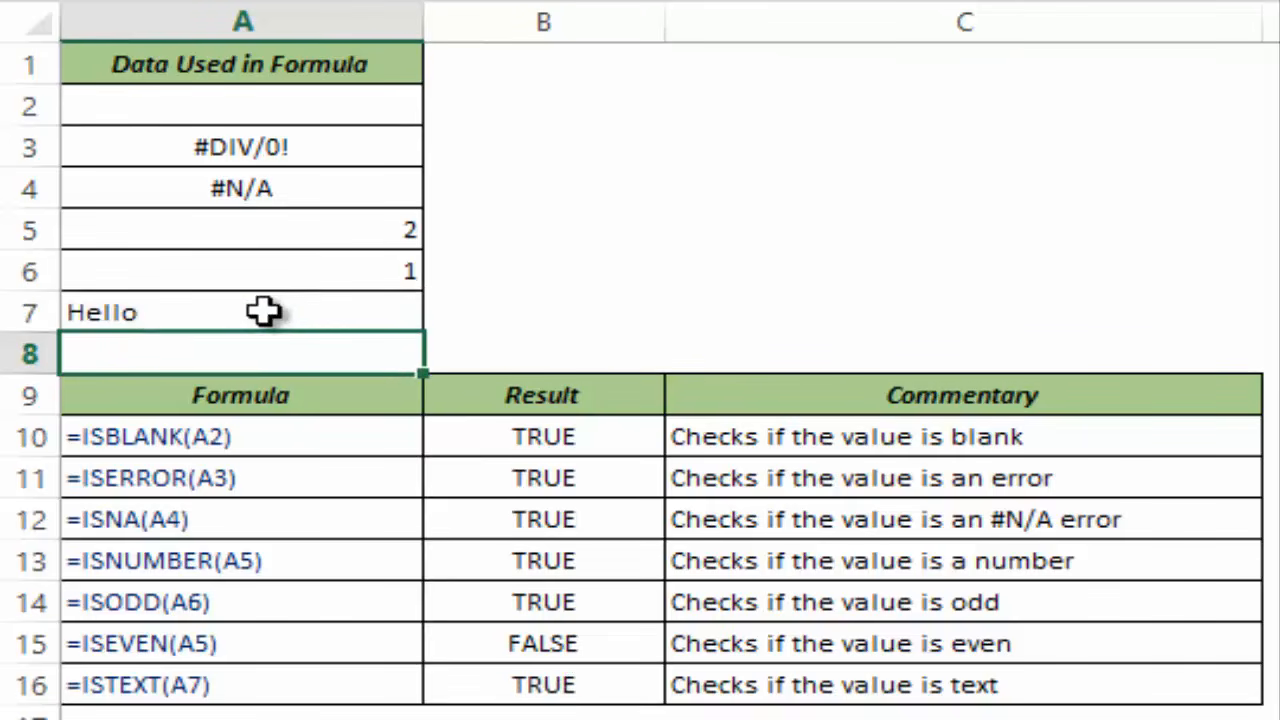
{"action": "left_click", "coordinate": [262, 311]}
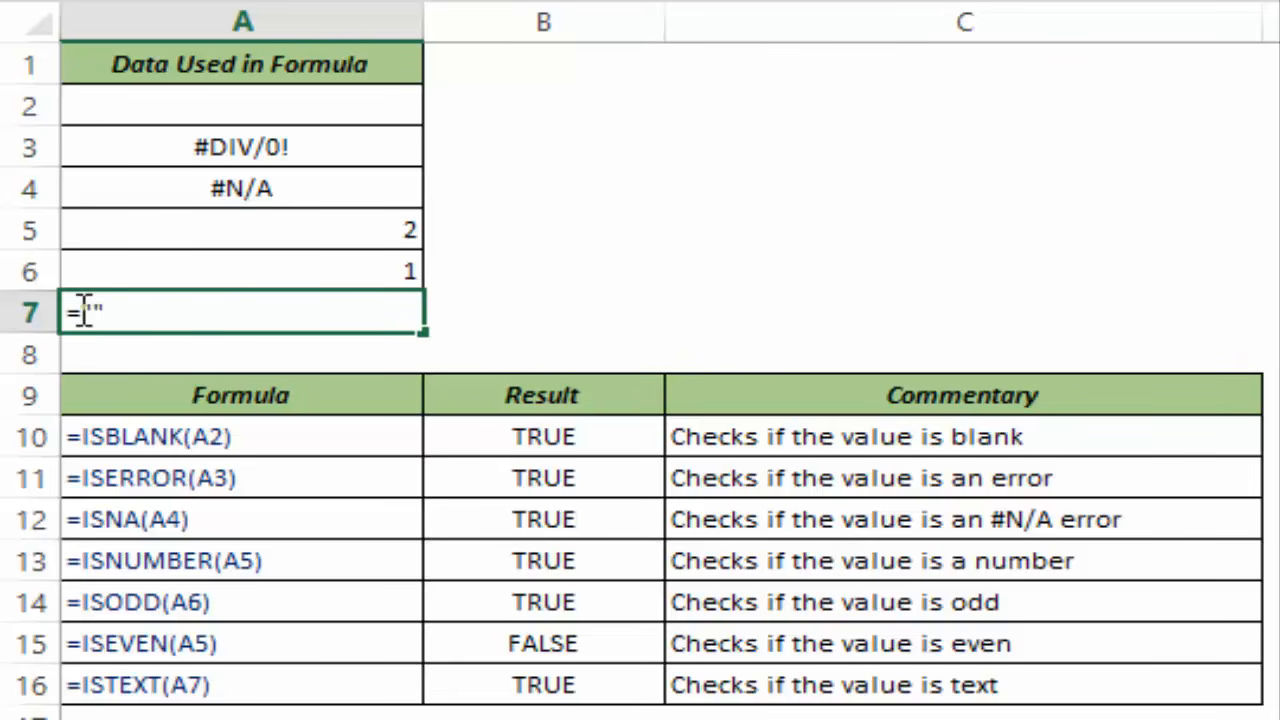
{"action": "key", "text": "Return"}
Step: Delete the empty-string formula from cell A7 to test ISTEXT on a truly blank cell
{"action": "left_click", "coordinate": [155, 310]}
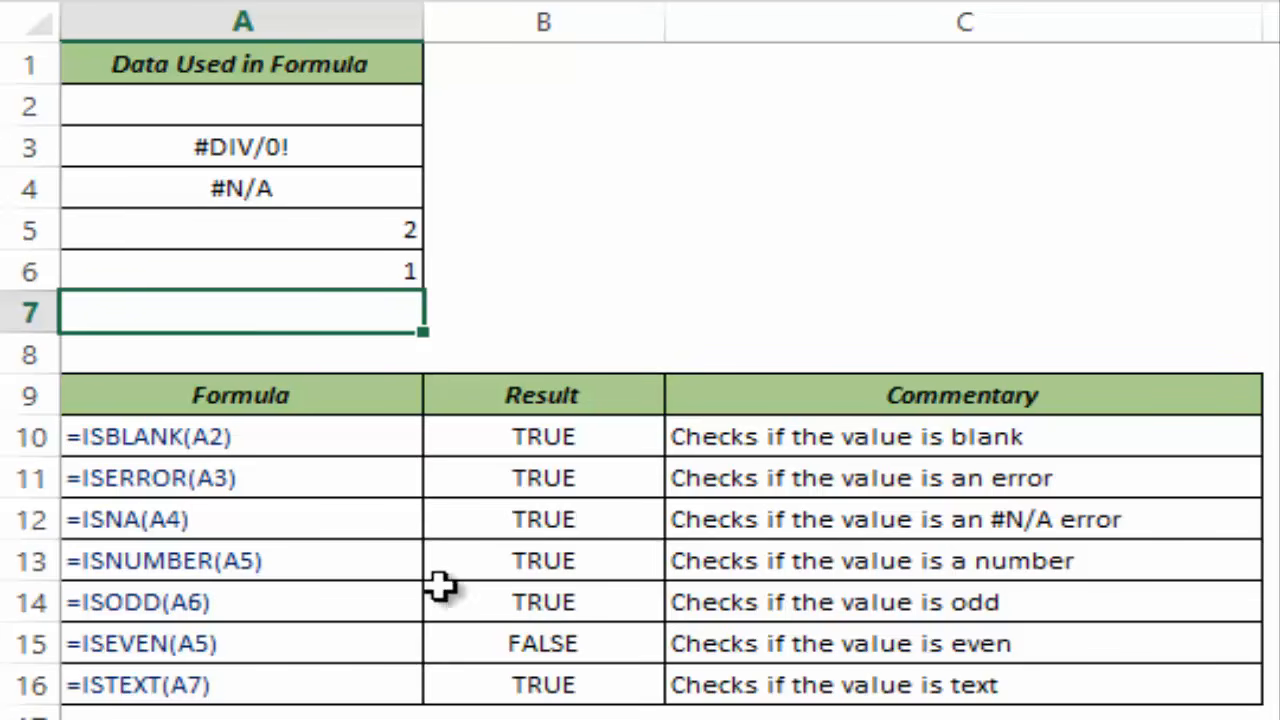
{"action": "type", "text": "=\"\""}
{"action": "key", "text": "BackSpace"}
{"action": "key", "text": "BackSpace"}
{"action": "key", "text": "BackSpace"}
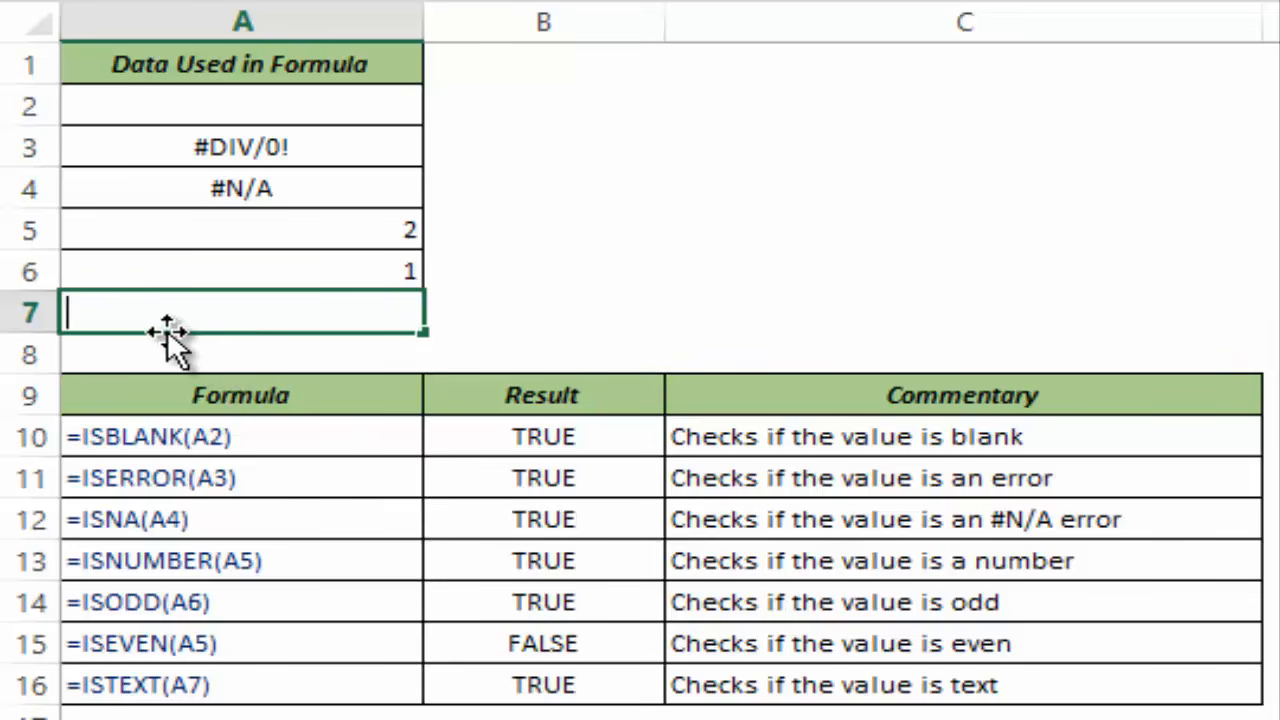
{"action": "key", "text": "Return"}
{"action": "key", "text": "Up"}
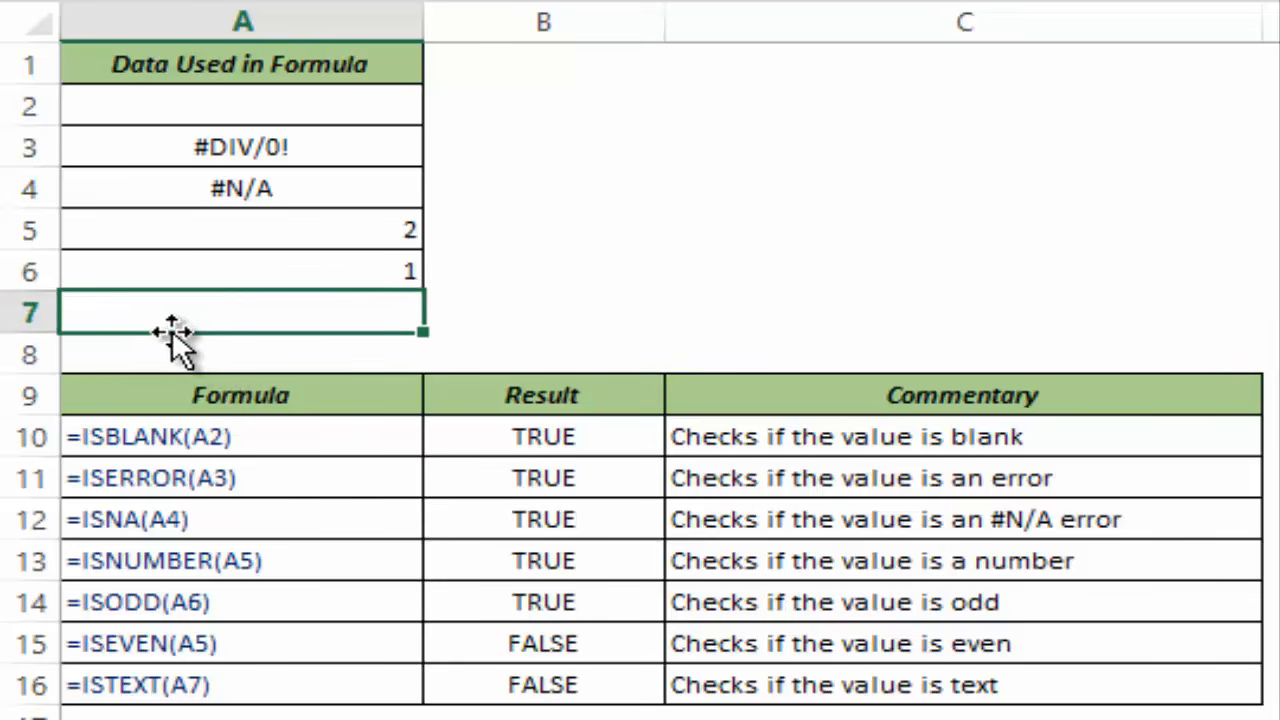
Step: Enter the empty-string formula ="" in cell A7 to test ISTEXT on it
{"action": "double_click", "coordinate": [372, 306]}
{"action": "type", "text": "=\"\""}
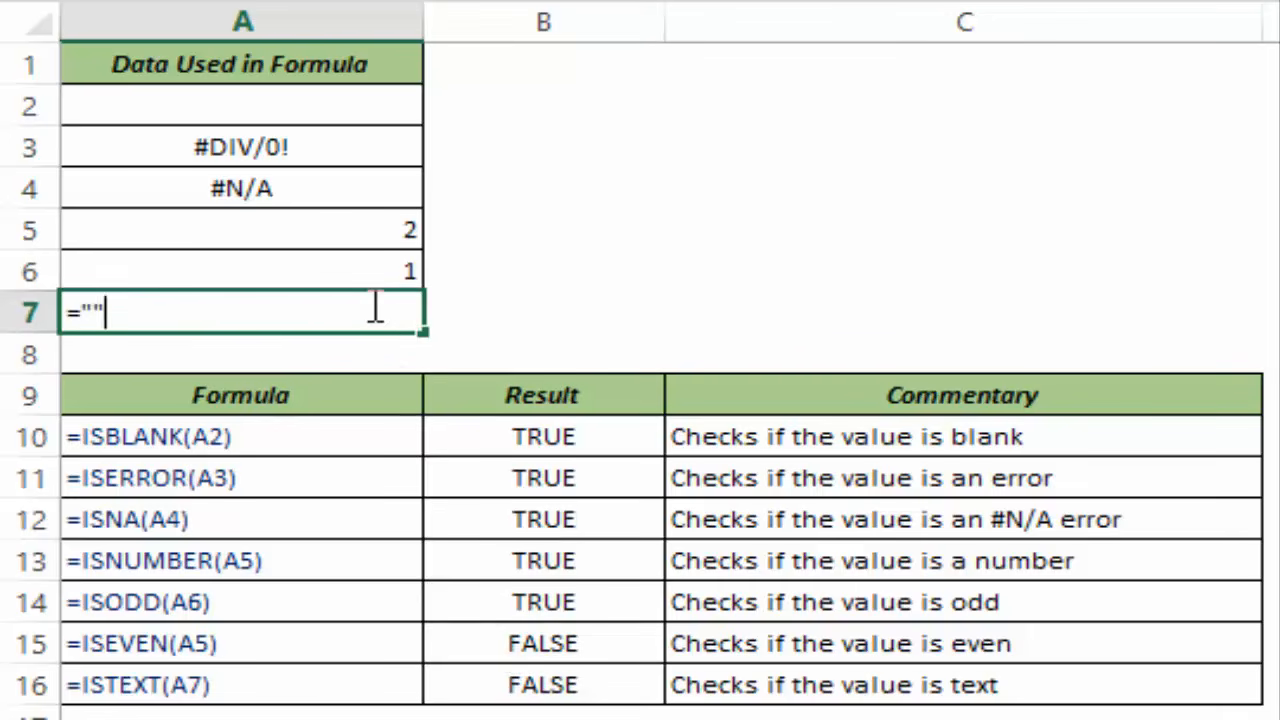
{"action": "key", "text": "Return"}
{"action": "key", "text": "Up"}
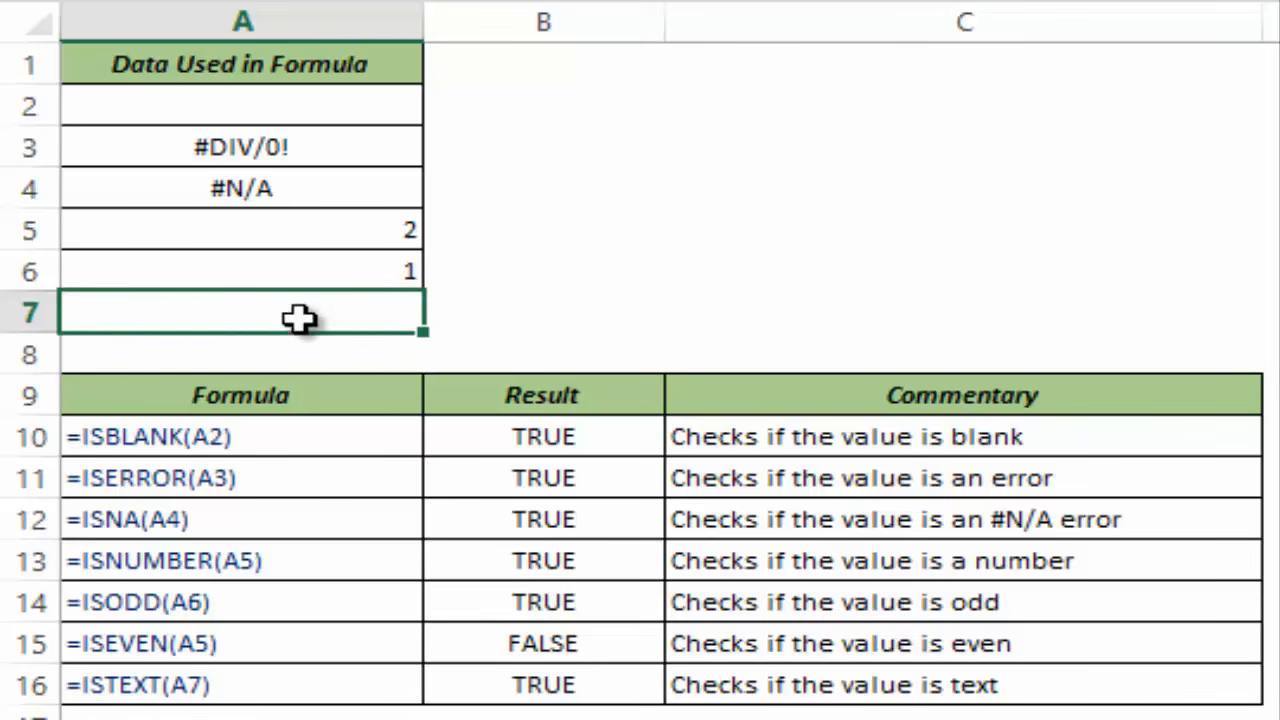